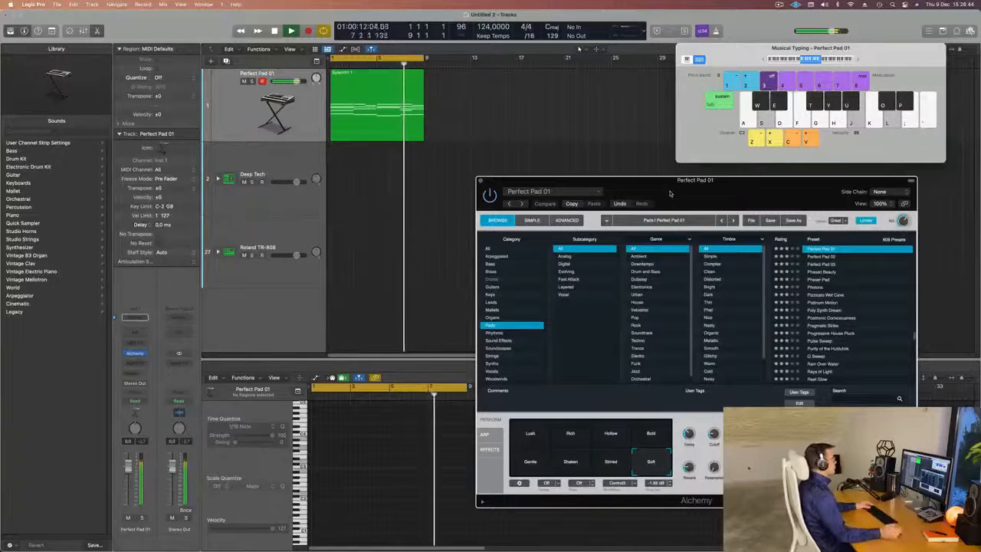
# - Stop playback, select the pad's MIDI region on the first track and return the playhead to the project start
pyautogui.press('space')
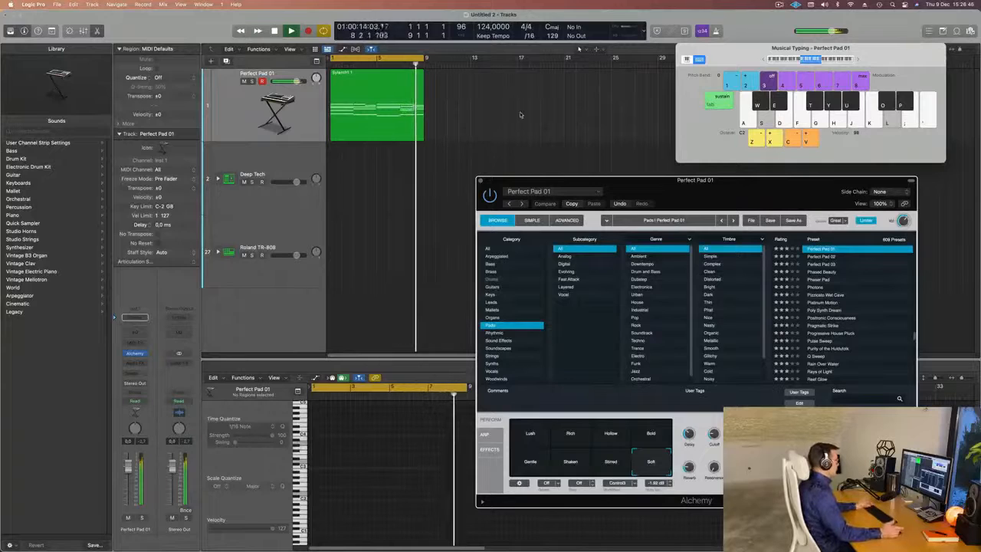
pyautogui.click(362, 102)
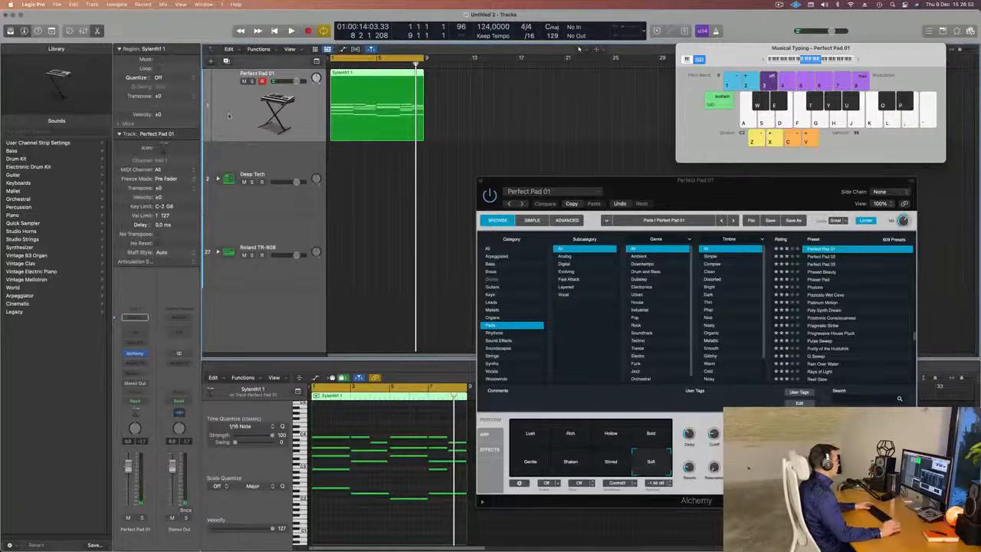
pyautogui.press('Return')
pyautogui.press('space')
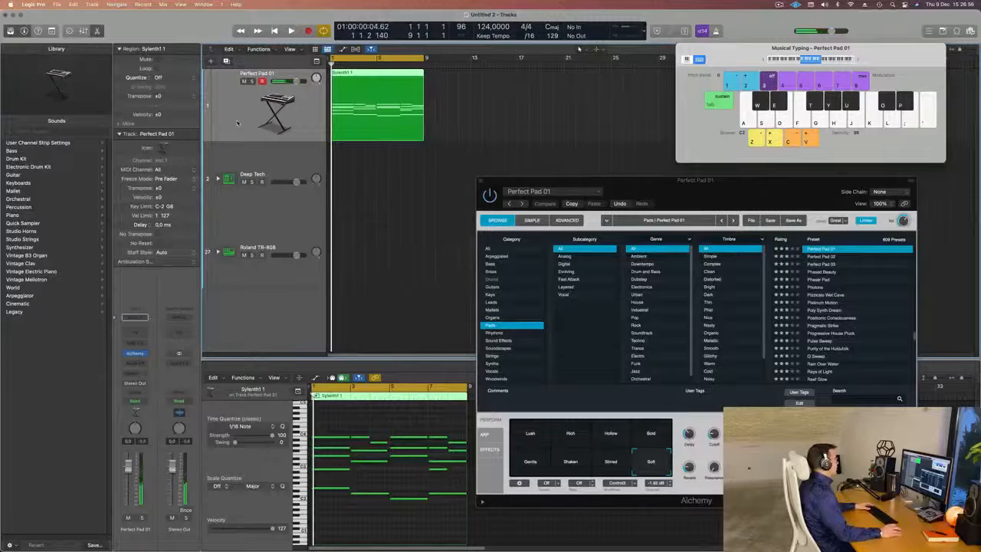
# - Select and expand the Deep Tech drum kit track, lower the musical typing octave to C1 and audition the kick
pyautogui.click(269, 177)
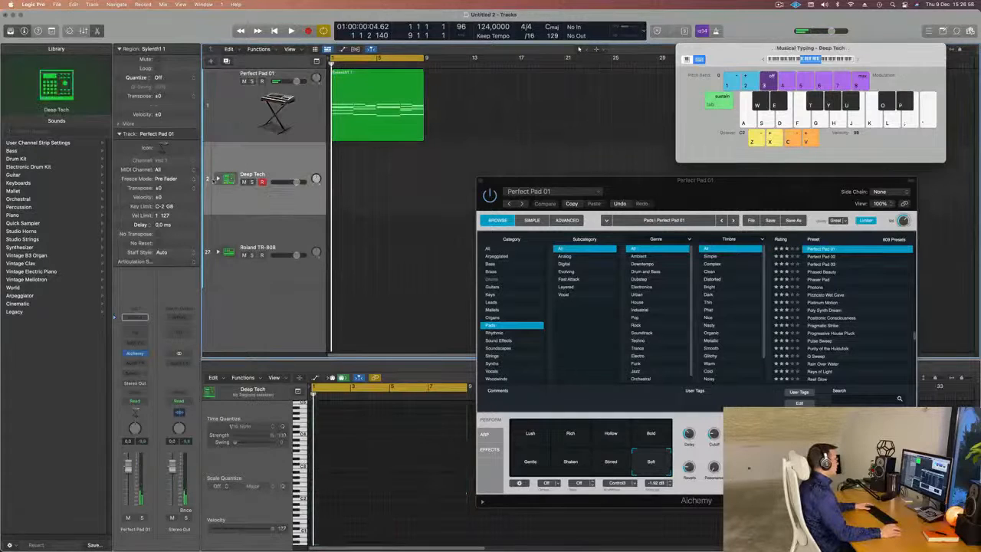
pyautogui.click(217, 178)
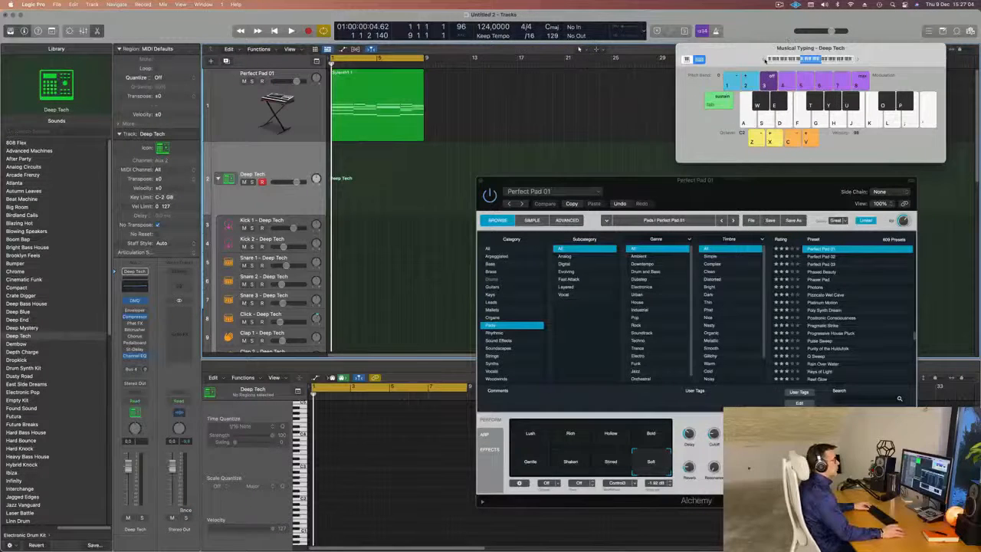
pyautogui.press('z')
pyautogui.press('a')
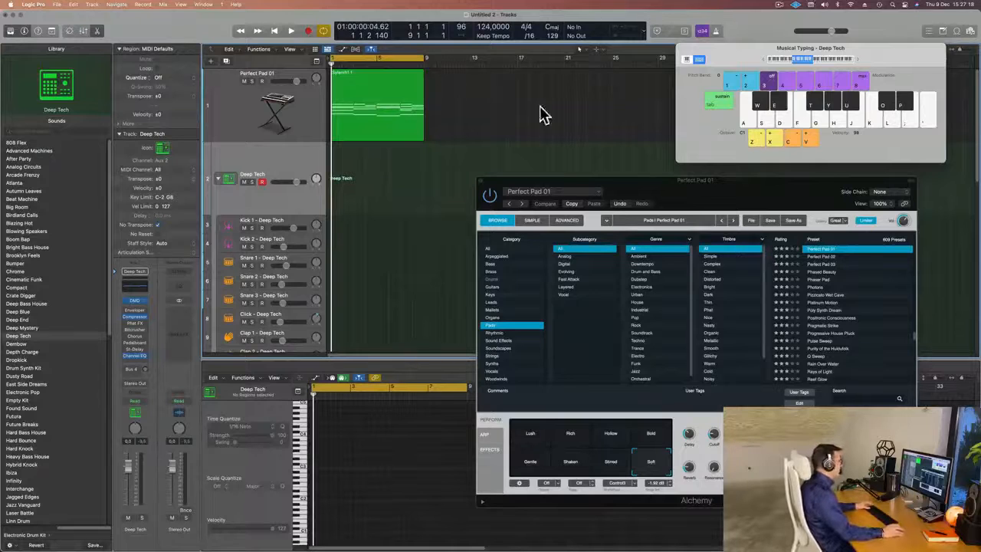
pyautogui.press('a')
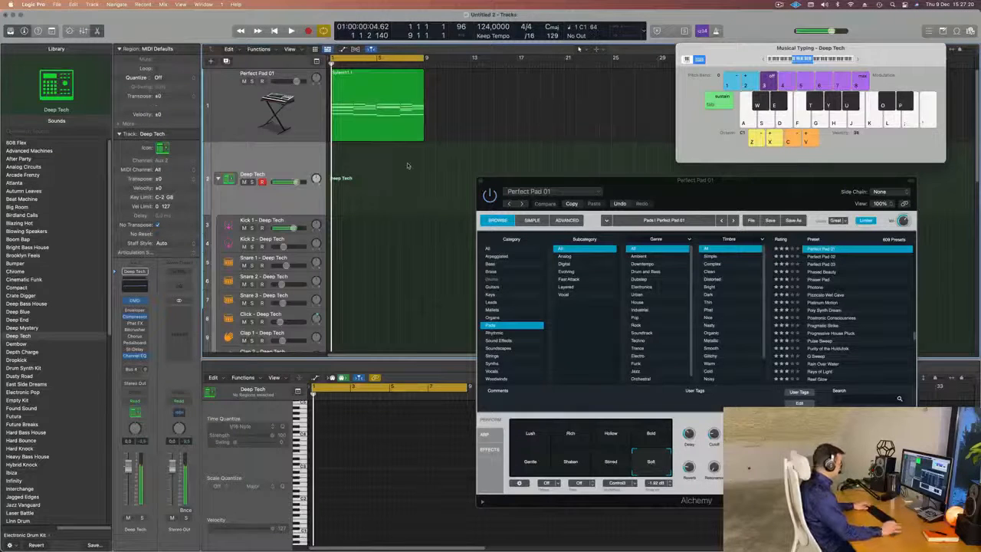
# - Record one bar of kick hits on the Deep Tech track and move the recorded region to the Kick 1 track
pyautogui.press('r')
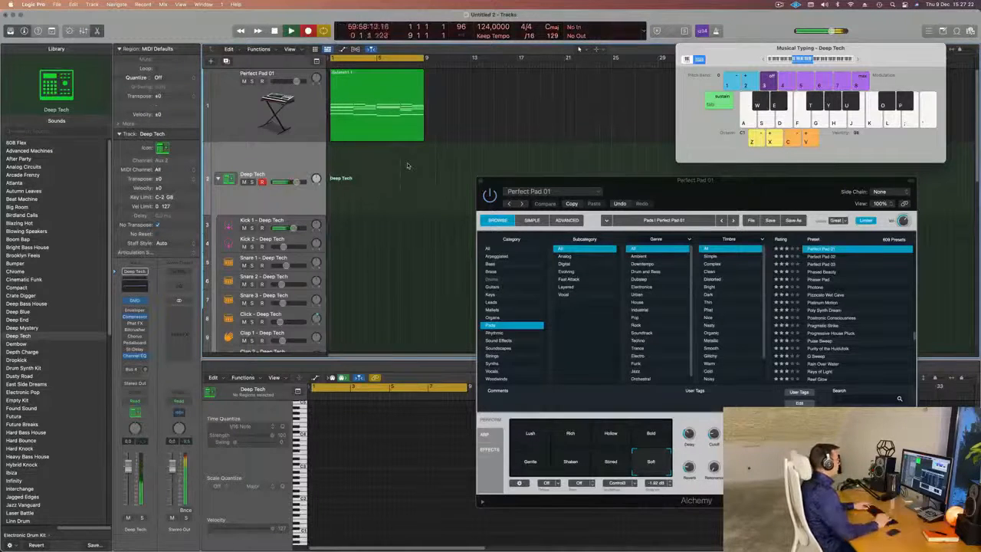
pyautogui.press('a')
pyautogui.press('a')
pyautogui.press('a')
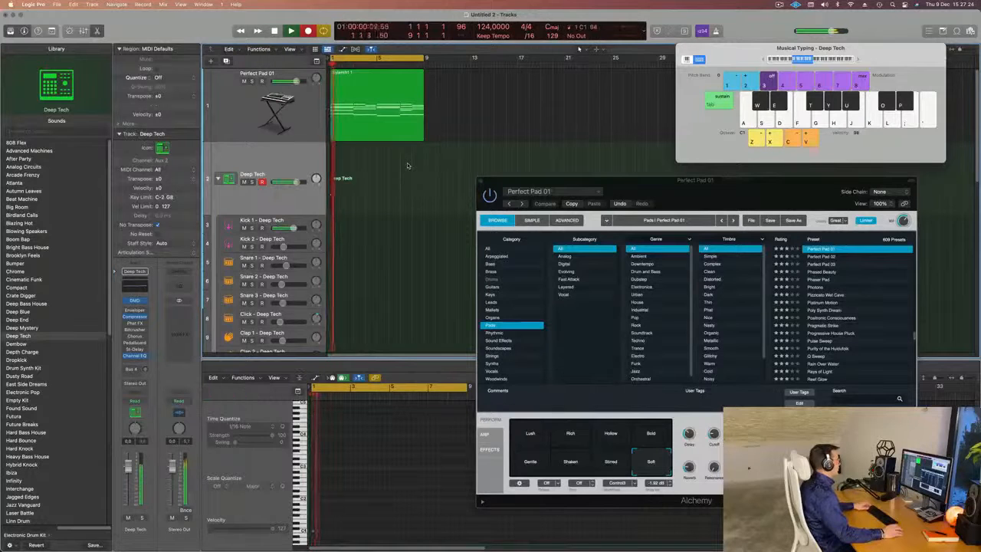
pyautogui.press('space')
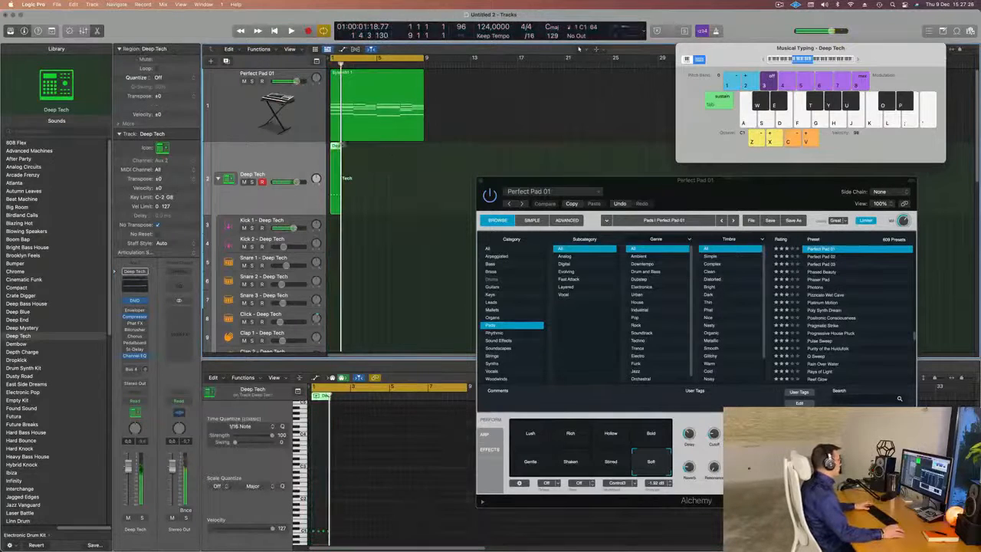
pyautogui.moveTo(334, 151); pyautogui.dragTo(331, 226)
pyautogui.press('space')
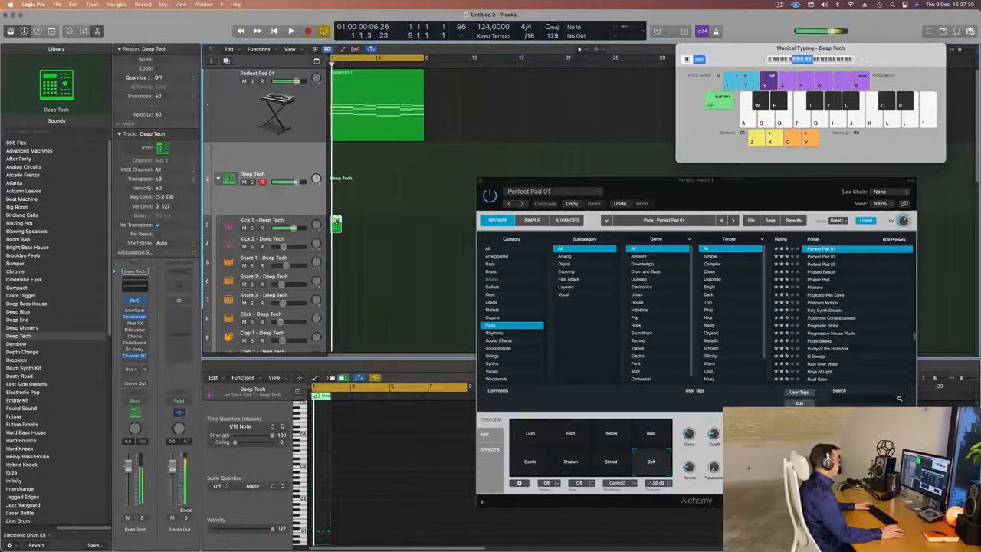
# - Shift the recorded kick notes in the piano roll so they sit evenly on the beats of the first bar
pyautogui.press('e')
pyautogui.press('e')
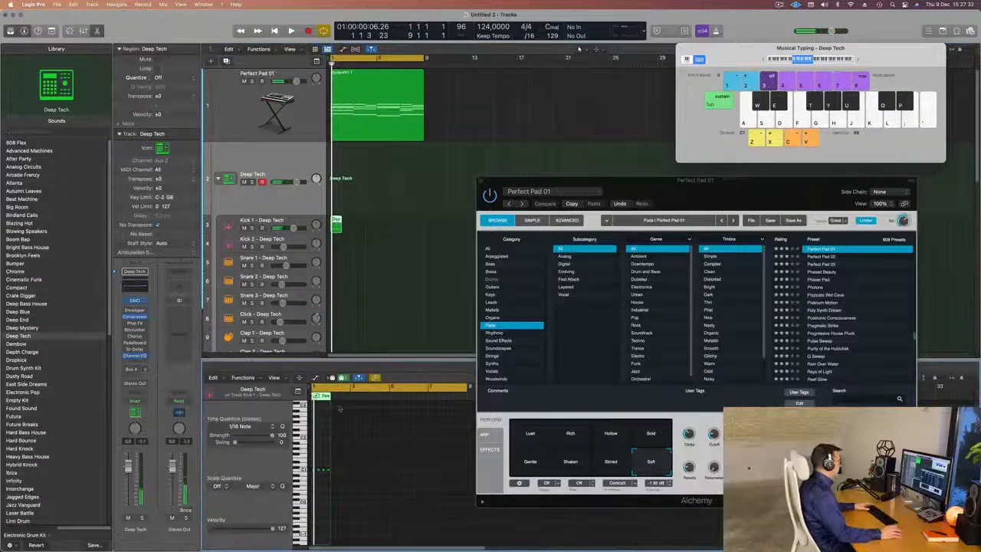
pyautogui.scroll(5, 319, 482)
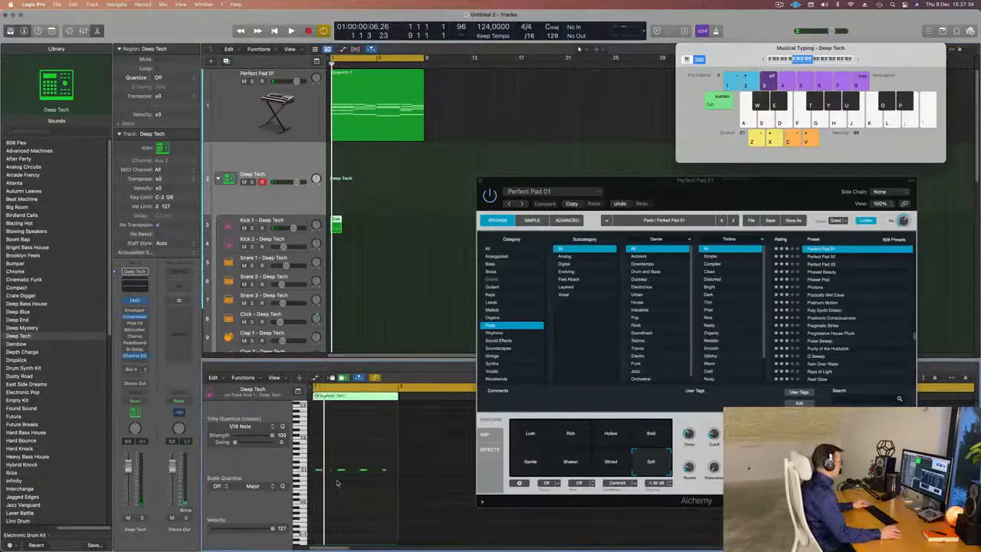
pyautogui.scroll(3, 345, 485)
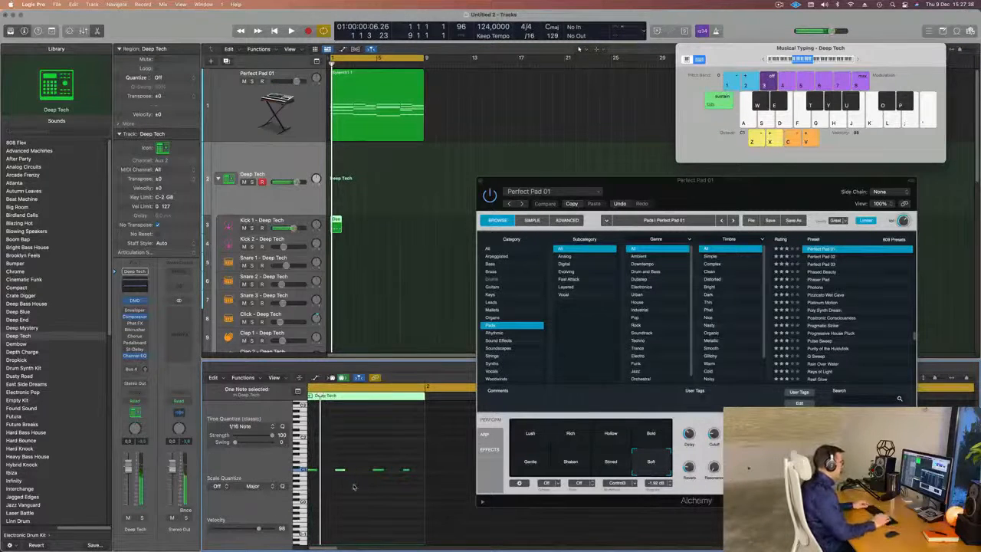
pyautogui.moveTo(372, 450); pyautogui.dragTo(383, 494)
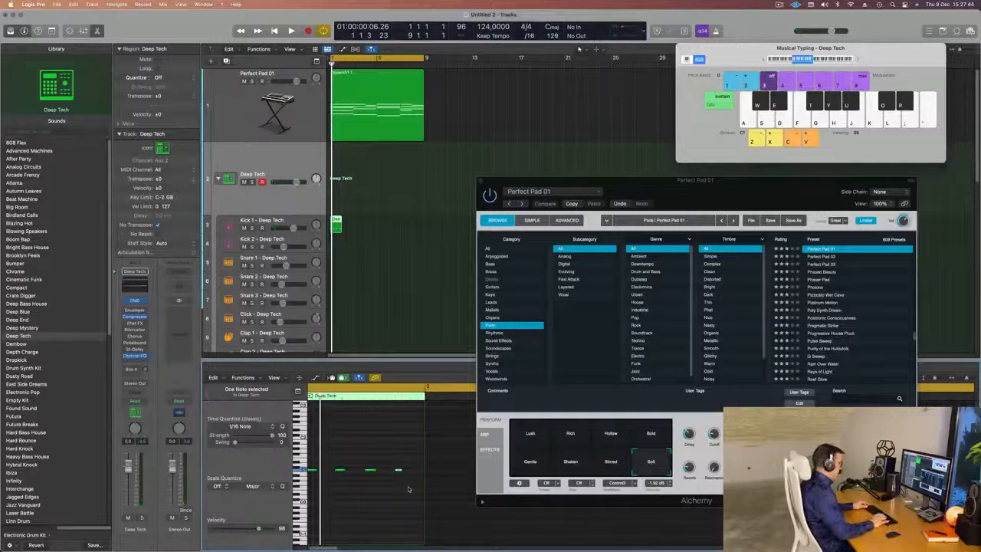
pyautogui.press('space')
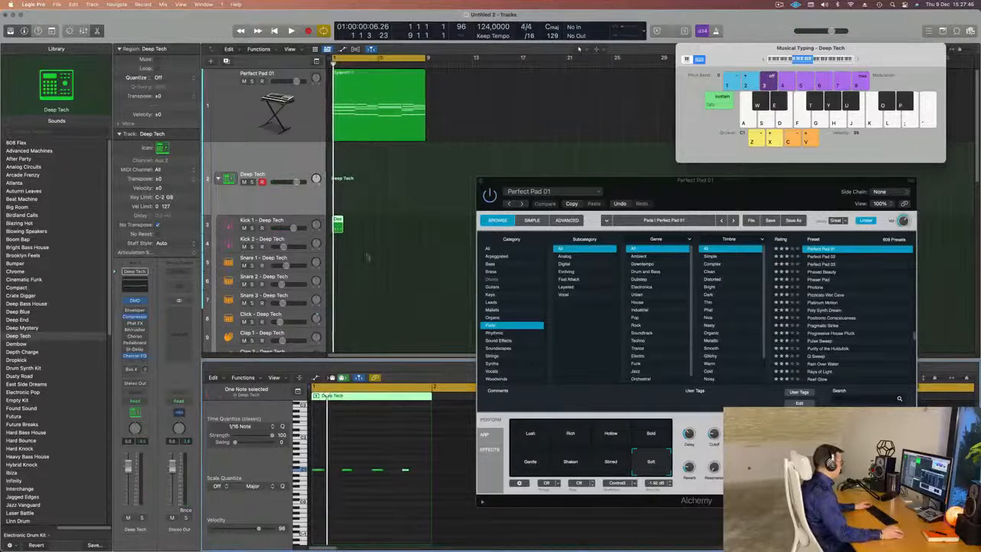
pyautogui.press('space')
# - Lower the Perfect Pad 01 track's volume to -11.6 dB and move the Alchemy window clear of the piano roll
pyautogui.click(299, 116)
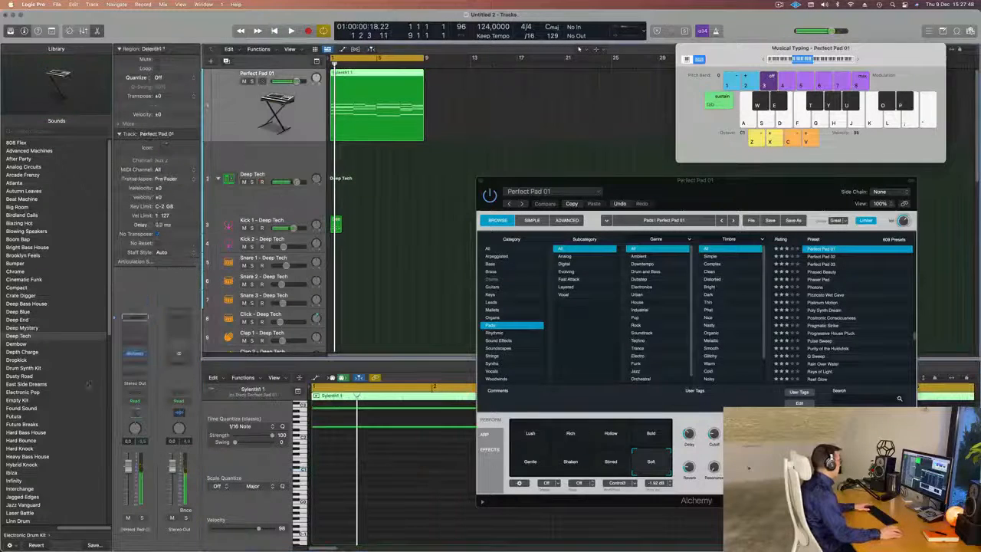
pyautogui.press('space')
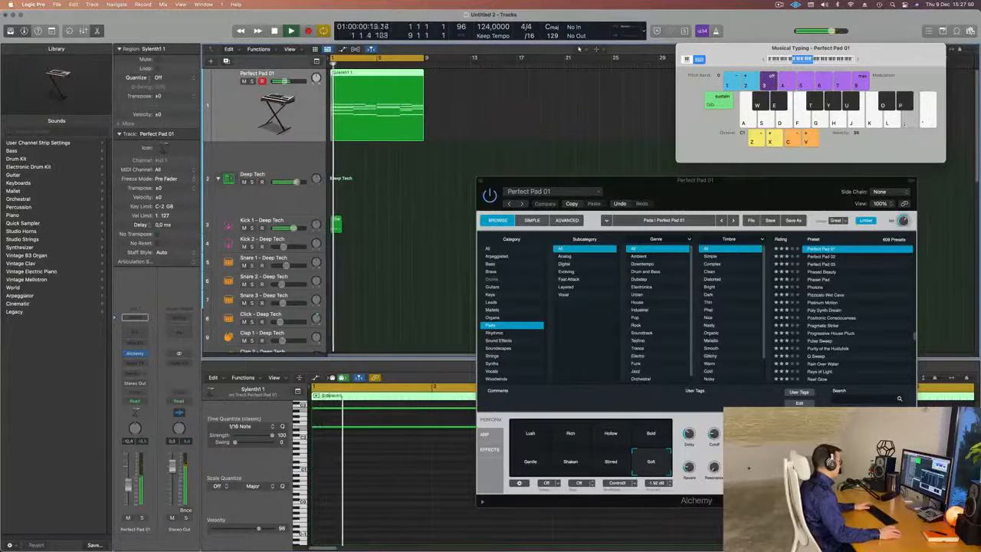
pyautogui.moveTo(680, 187); pyautogui.dragTo(695, 172)
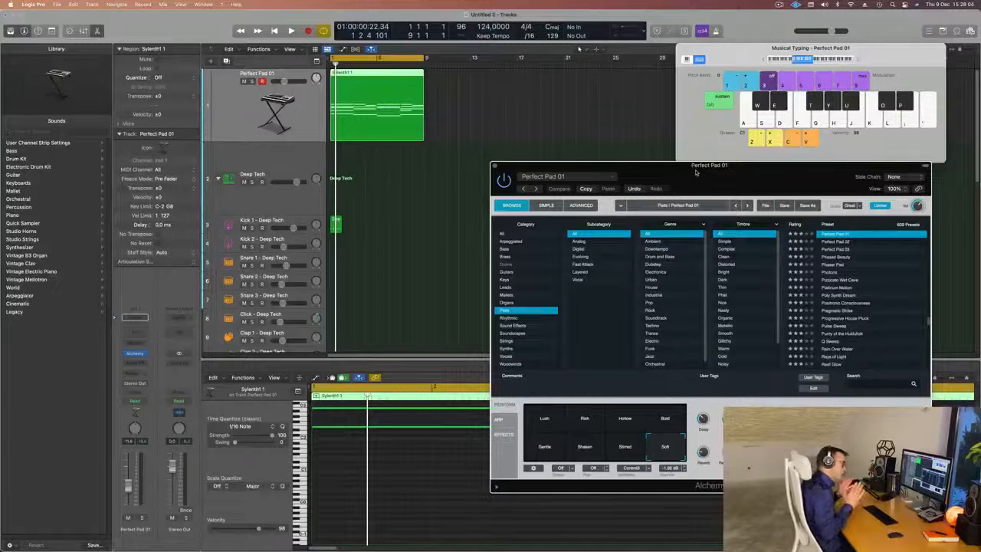
pyautogui.moveTo(696, 172); pyautogui.dragTo(705, 63)
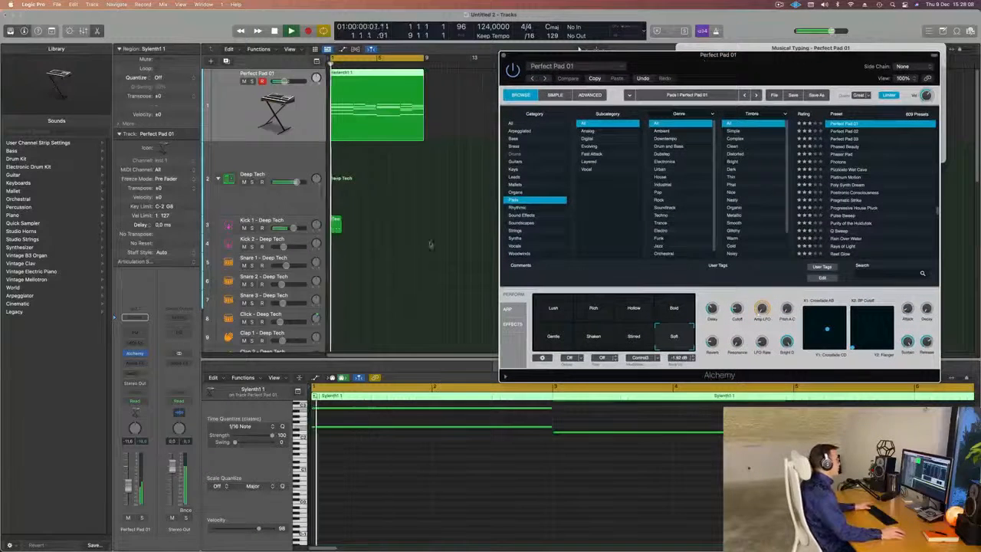
# - Transpose all four notes of the kick region down to a lower pitch in the piano roll and play back the result
pyautogui.click(335, 223)
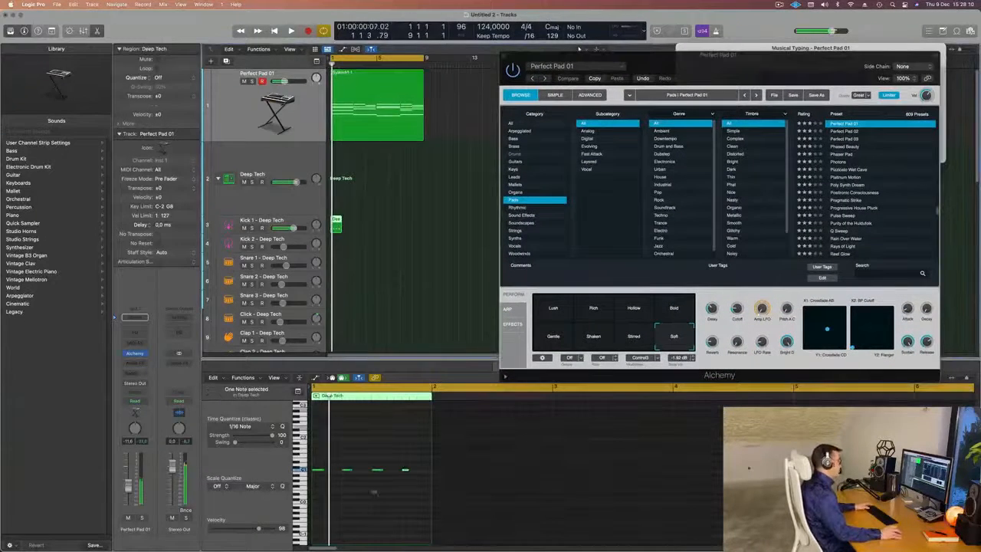
pyautogui.hscroll(1, 357, 499)
pyautogui.hscroll(-1, 336, 485)
pyautogui.scroll(5, 336, 484)
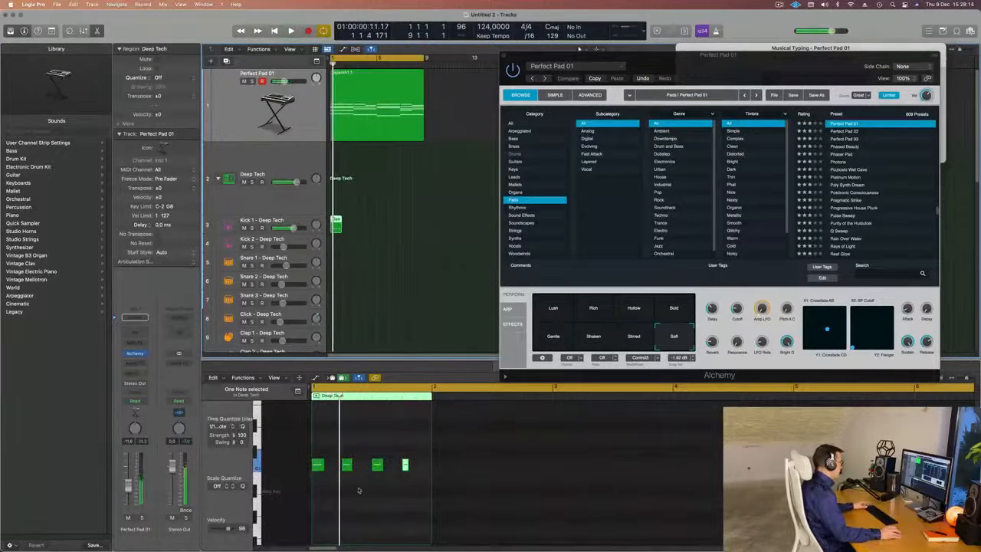
pyautogui.hscroll(-1, 360, 491)
pyautogui.moveTo(391, 458); pyautogui.dragTo(314, 473)
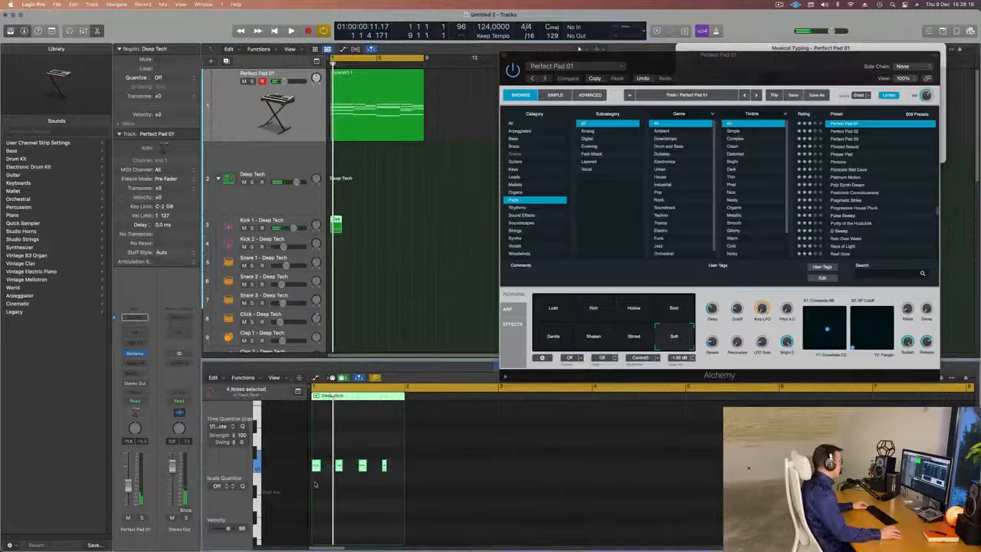
pyautogui.scroll(-3, 320, 474)
pyautogui.moveTo(316, 410); pyautogui.dragTo(317, 509)
pyautogui.press('space')
pyautogui.press('super+Left')
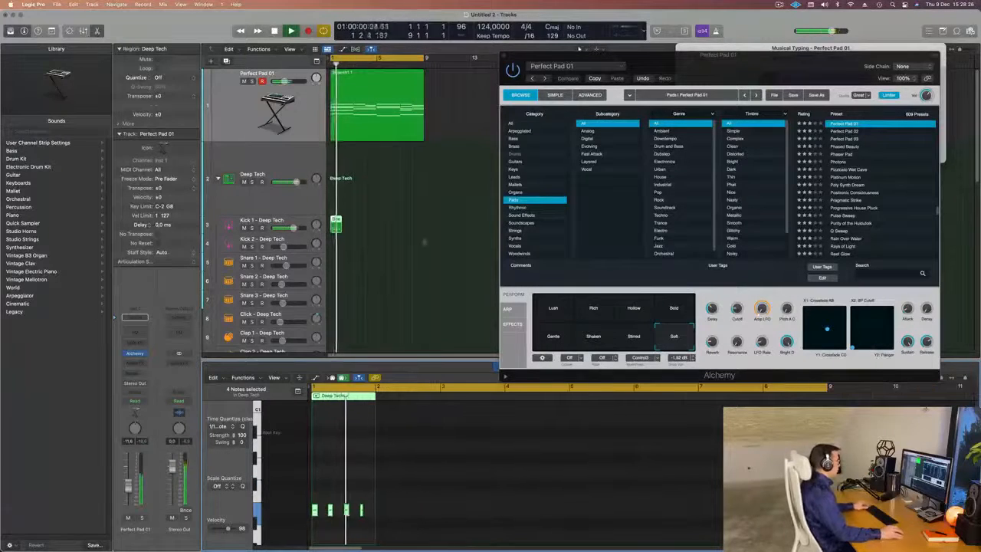
pyautogui.press('space')
# - Repeat the one-bar kick region seven times so the kick pattern fills bars 1 to 8
pyautogui.click(334, 224)
pyautogui.press('super+r')
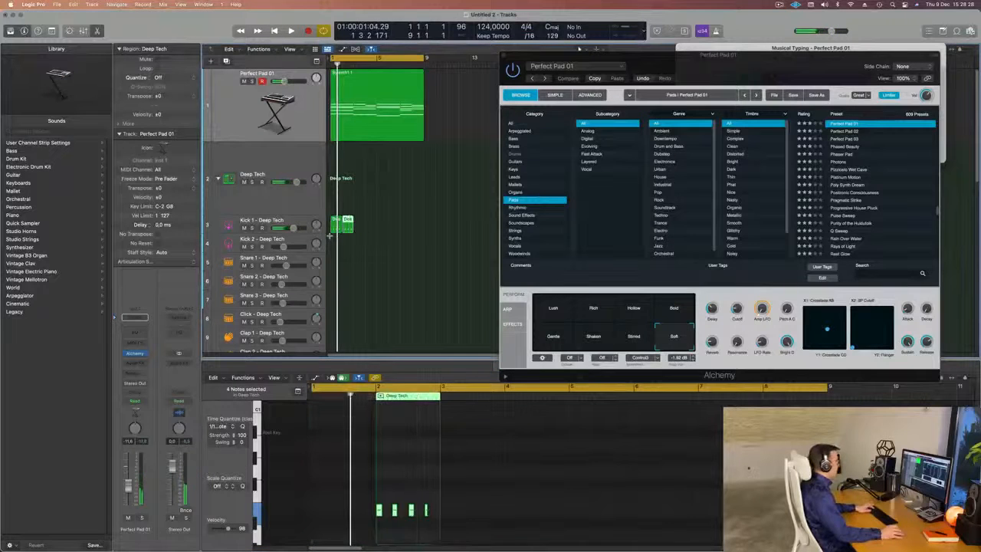
pyautogui.press('super+r')
pyautogui.press('super+r')
pyautogui.press('super+r')
pyautogui.press('super+r')
pyautogui.press('super+r')
pyautogui.press('super+r')
pyautogui.press('space')
pyautogui.press('space')
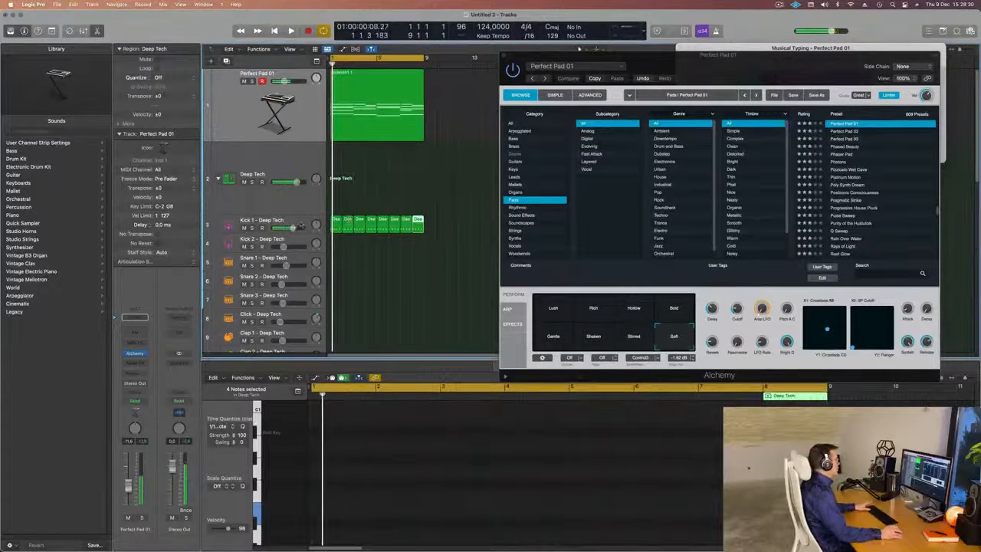
# - Select the Kick 1 track with all its regions and listen to the repeated kick pattern together with the pad
pyautogui.click(282, 221)
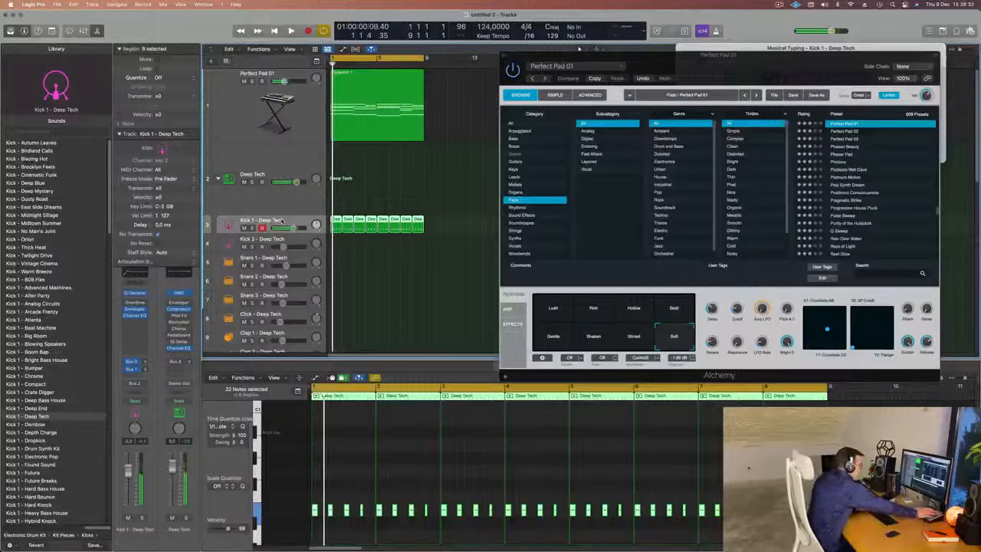
pyautogui.press('space')
pyautogui.press('space')
pyautogui.press('space')
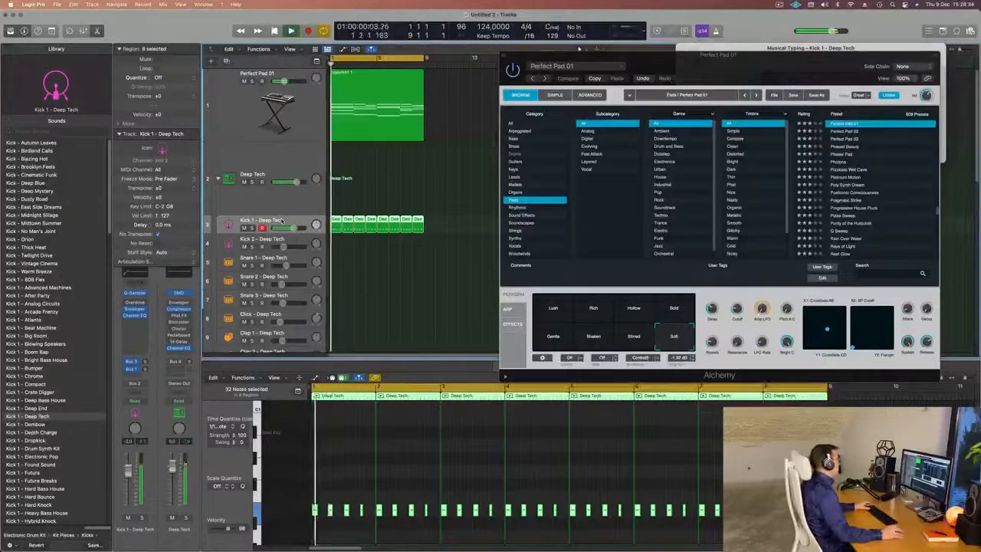
pyautogui.press('space')
pyautogui.press('space')
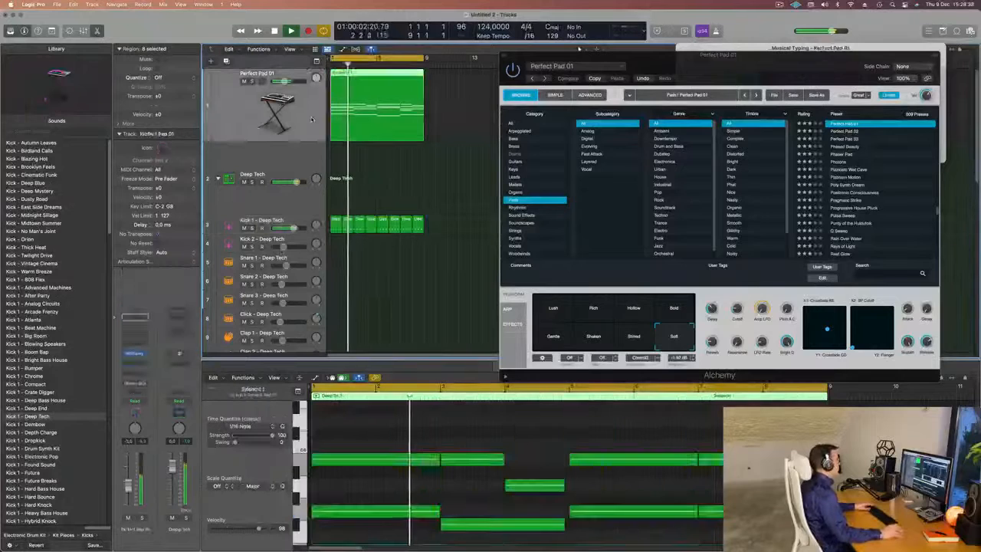
# - Lower the Perfect Pad 01 track's volume further and reduce the Alchemy pad's Cutoff while the loop plays
pyautogui.press('Up')
pyautogui.press('Up')
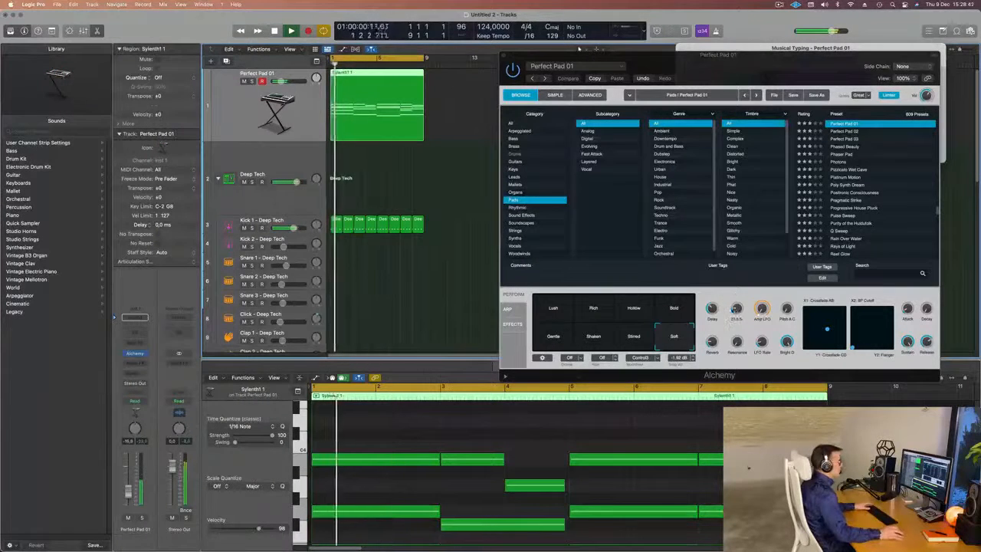
pyautogui.moveTo(734, 310); pyautogui.dragTo(733, 320)
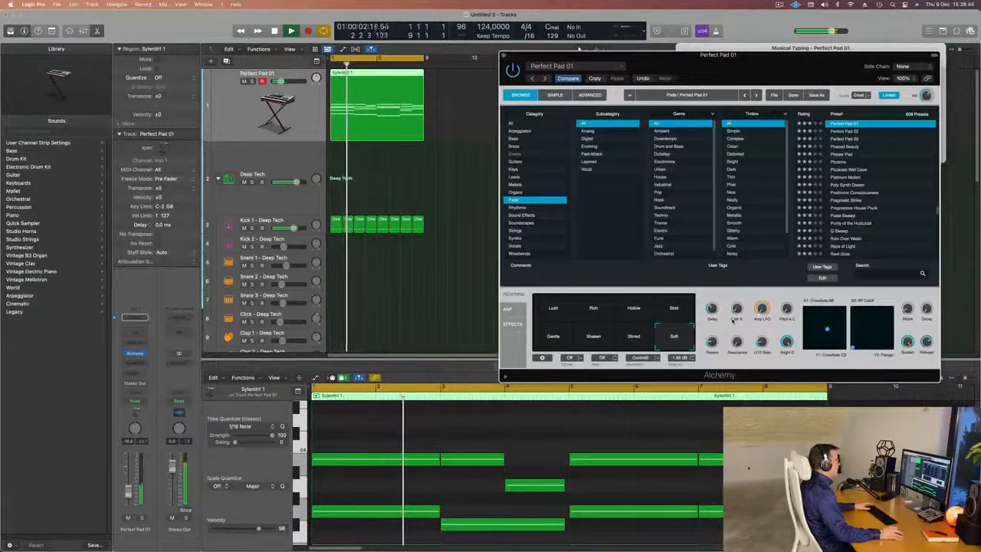
pyautogui.press('Return')
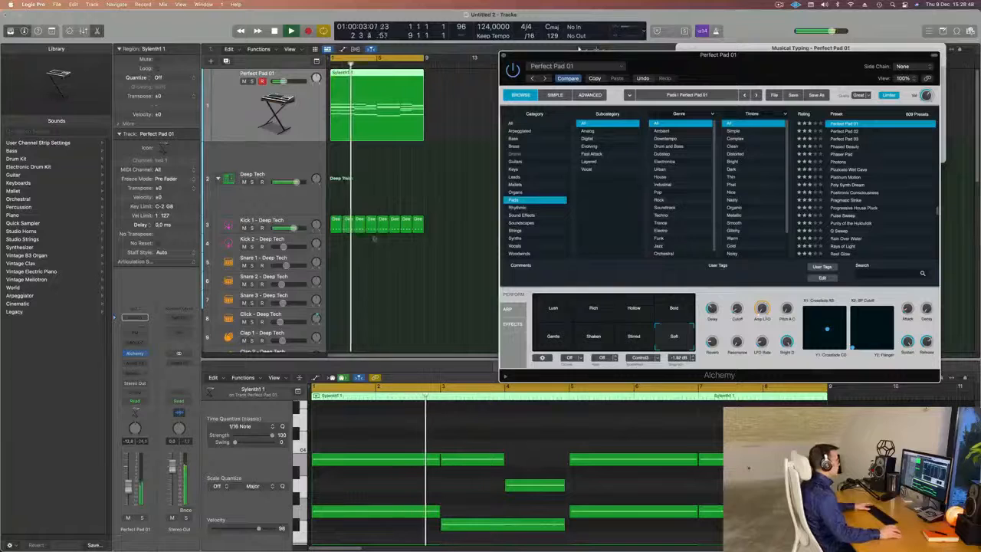
# - Hide the Alchemy plug-in window, restart playback from the beginning and select the Kick 1 track
pyautogui.moveTo(652, 64); pyautogui.dragTo(527, 91)
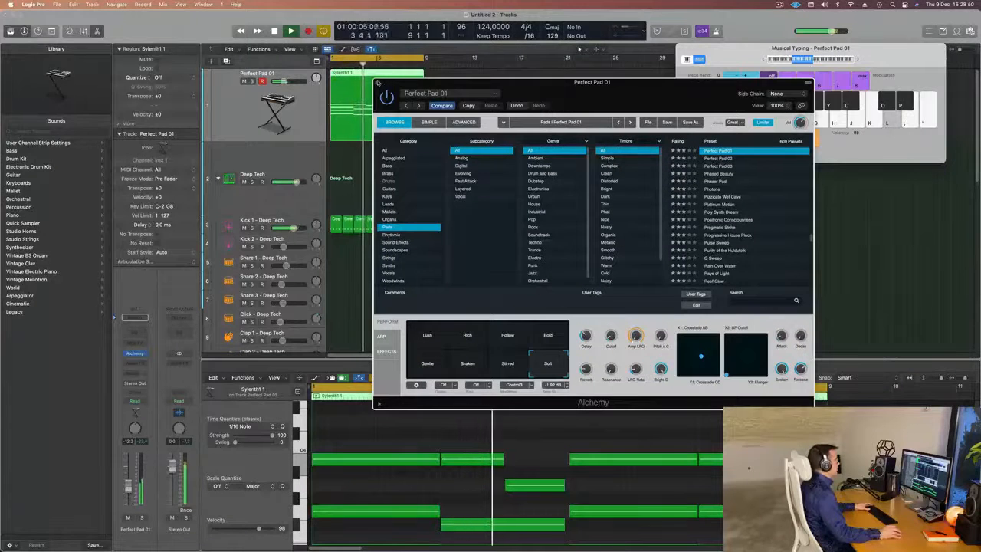
pyautogui.press('v')
pyautogui.press('Return')
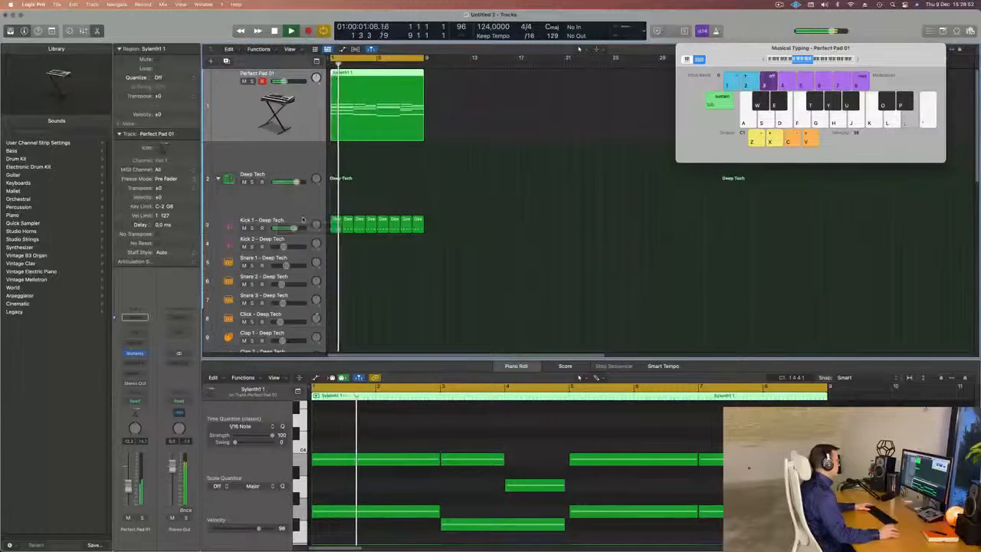
pyautogui.click(302, 220)
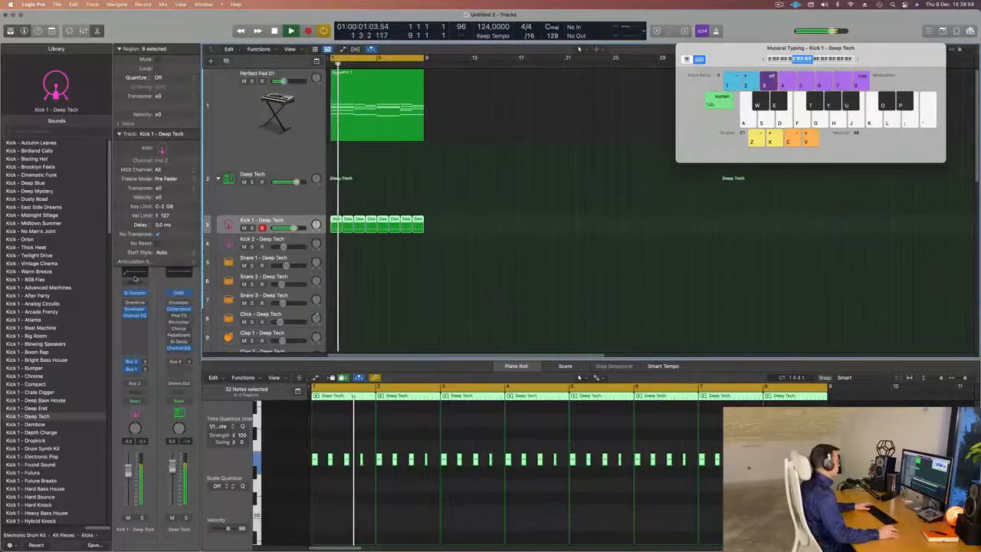
# - Cut the highs of the Kick 1 track in Channel EQ with the high shelf at 4120 Hz and -4.5 dB, then stop playback
pyautogui.click(135, 278)
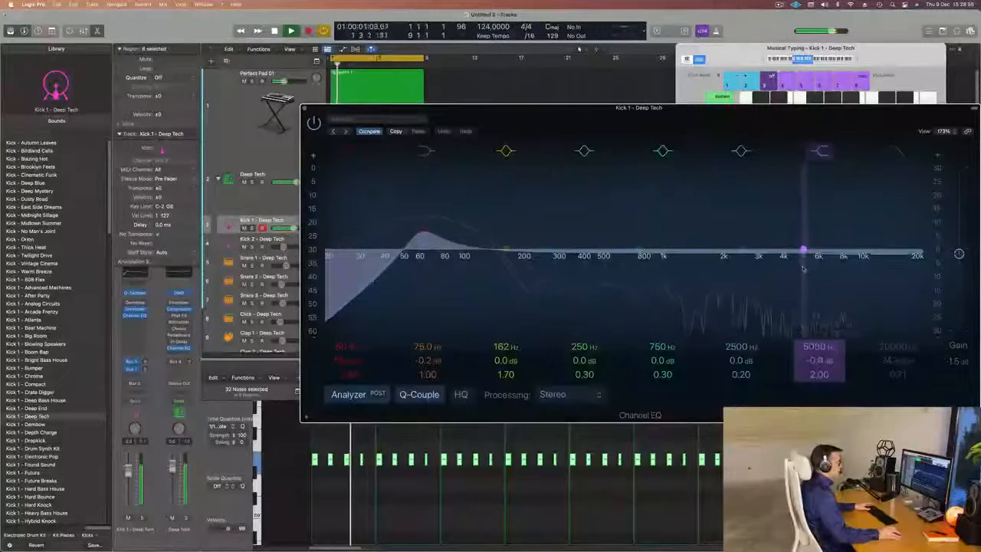
pyautogui.moveTo(803, 267)
pyautogui.mouseDown()
pyautogui.moveTo(806, 279)
pyautogui.moveTo(807, 268)
pyautogui.moveTo(785, 267)
pyautogui.mouseUp()
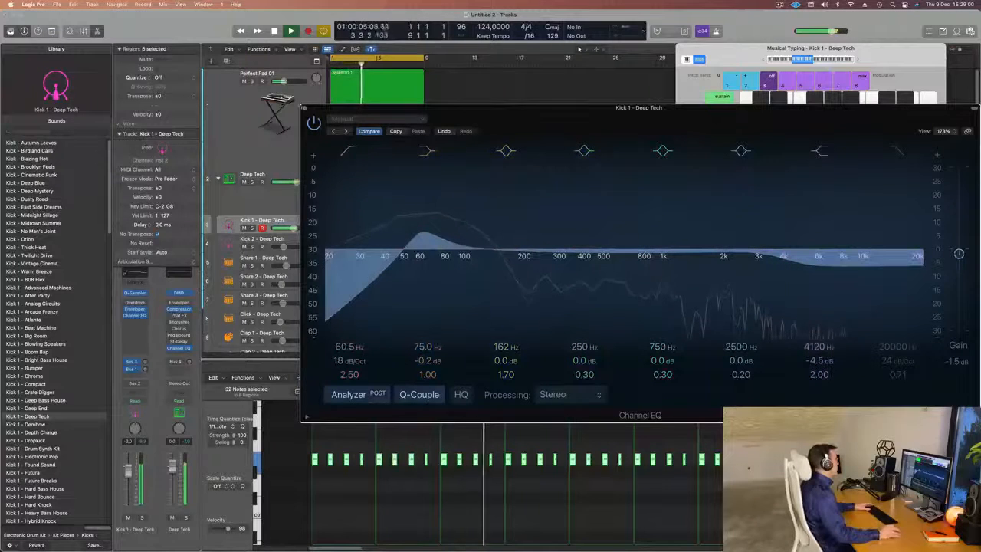
pyautogui.click(304, 108)
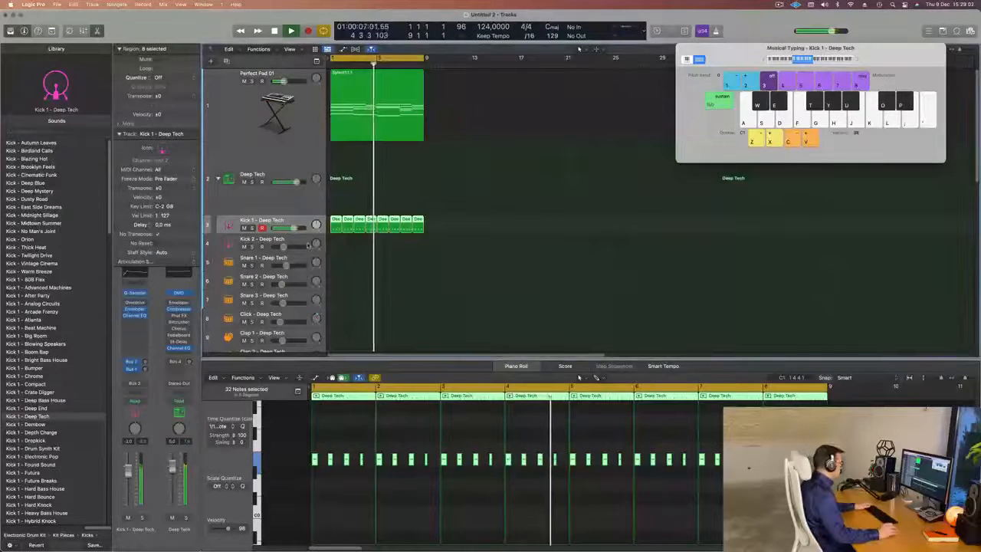
pyautogui.press('space')
# - Copy the first kick region to bar 1 of the Hi-Hat Open track, shift its notes onto the off-beats and listen to it
pyautogui.scroll(-3, 327, 191)
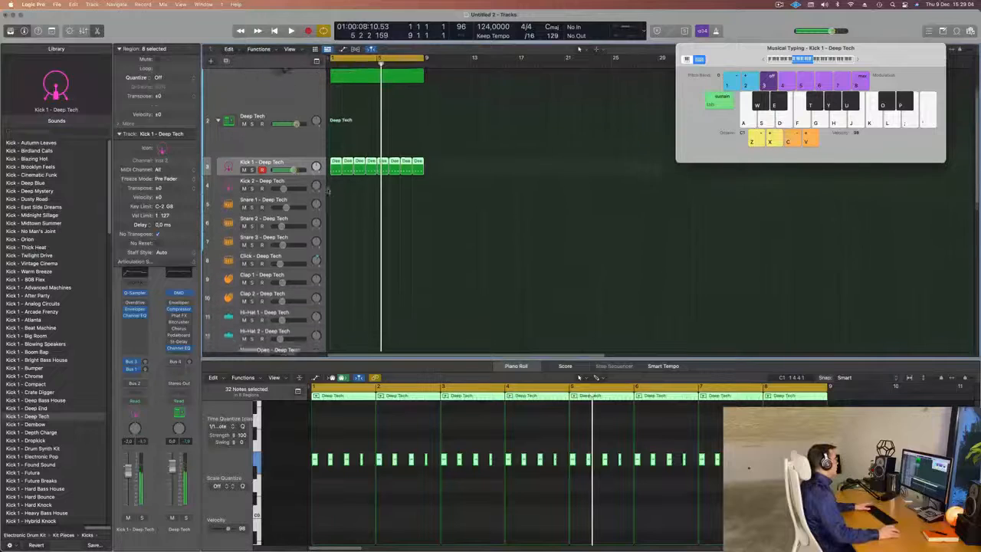
pyautogui.click(334, 151)
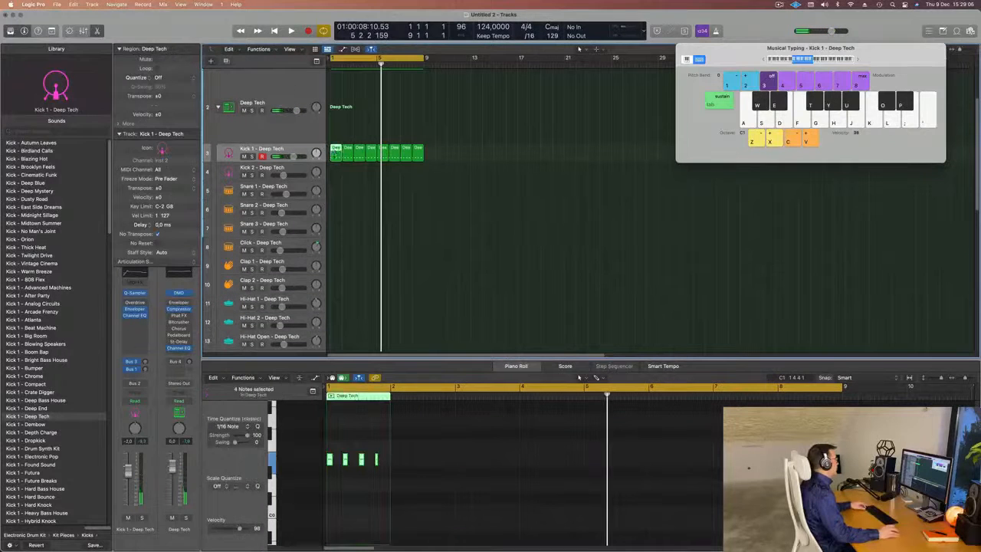
pyautogui.moveTo(334, 154); pyautogui.dragTo(326, 343)
pyautogui.moveTo(380, 445); pyautogui.dragTo(318, 468)
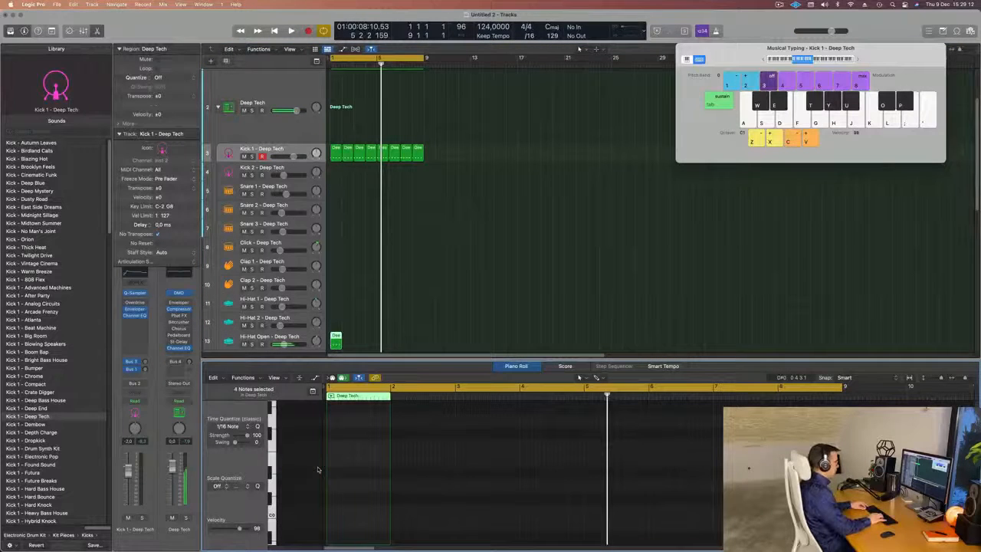
pyautogui.press('space')
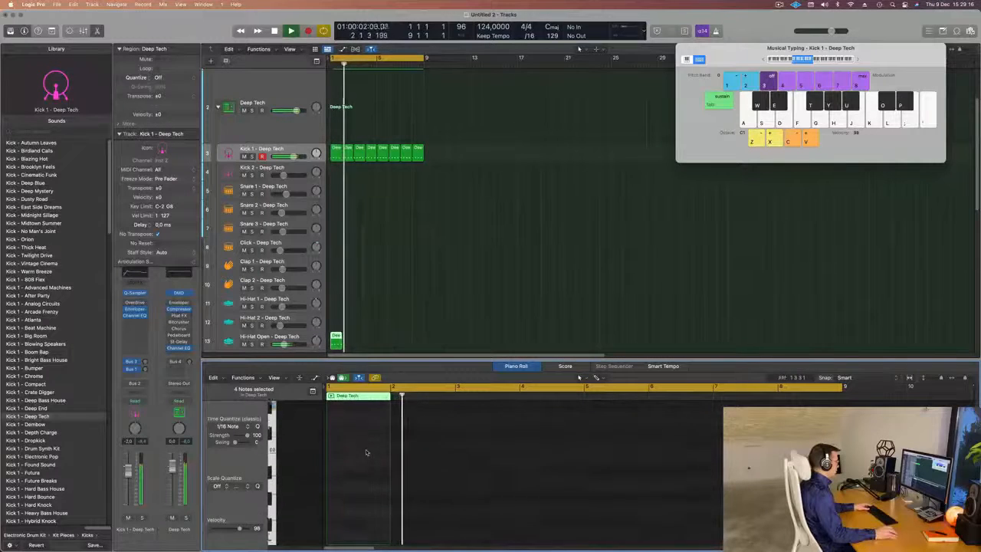
pyautogui.press('space')
pyautogui.press('space')
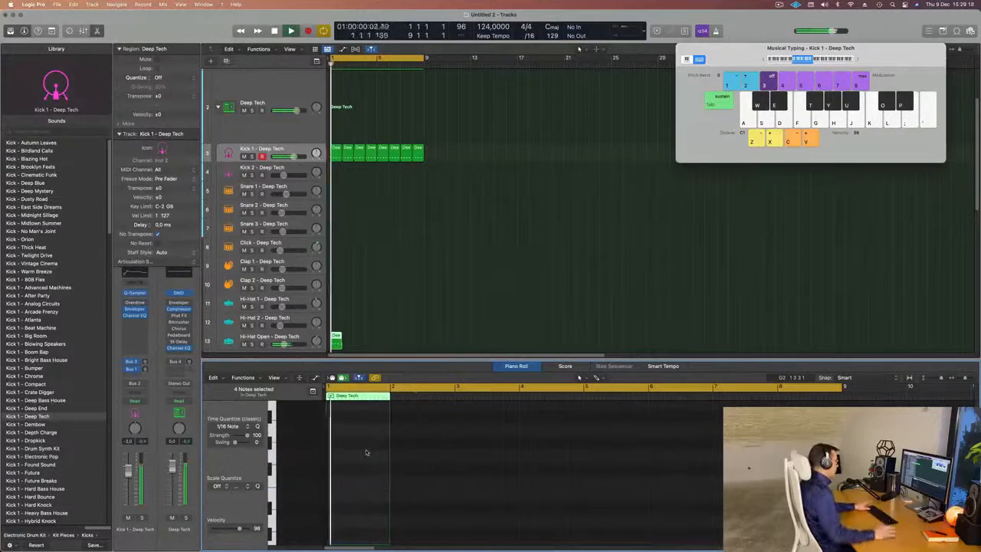
pyautogui.press('space')
# - Repeat the one-bar Hi-Hat Open region seven times so the pattern fills bars 1 to 8
pyautogui.moveTo(365, 339); pyautogui.dragTo(335, 351)
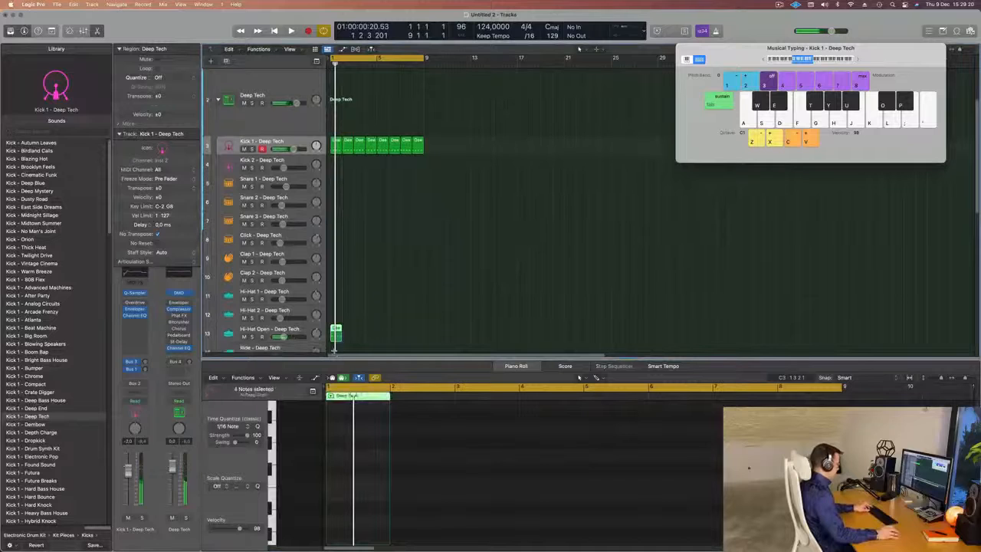
pyautogui.press('super+r')
pyautogui.press('super+r')
pyautogui.press('super+r')
pyautogui.press('super+r')
pyautogui.press('super+r')
pyautogui.press('super+r')
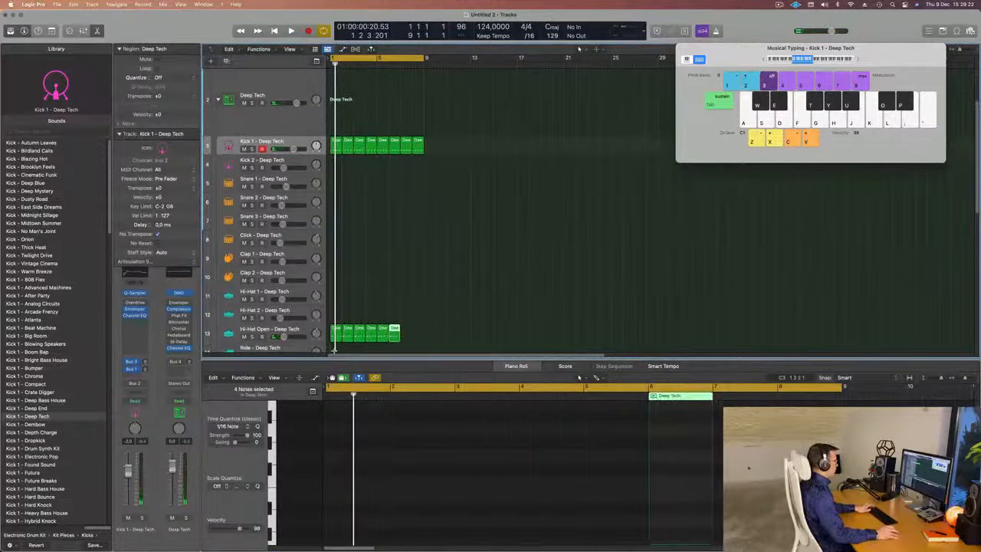
pyautogui.press('super+r')
# - Select the Hi-Hat Open track and lower its volume to about -16.4 dB while the loop plays
pyautogui.press('space')
pyautogui.hotkey('shift', 's')
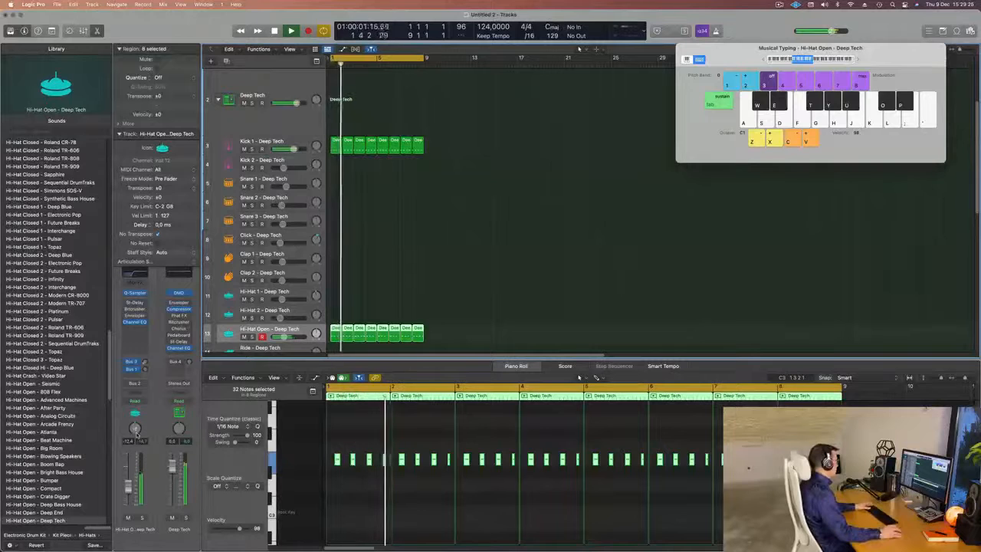
pyautogui.press('Return')
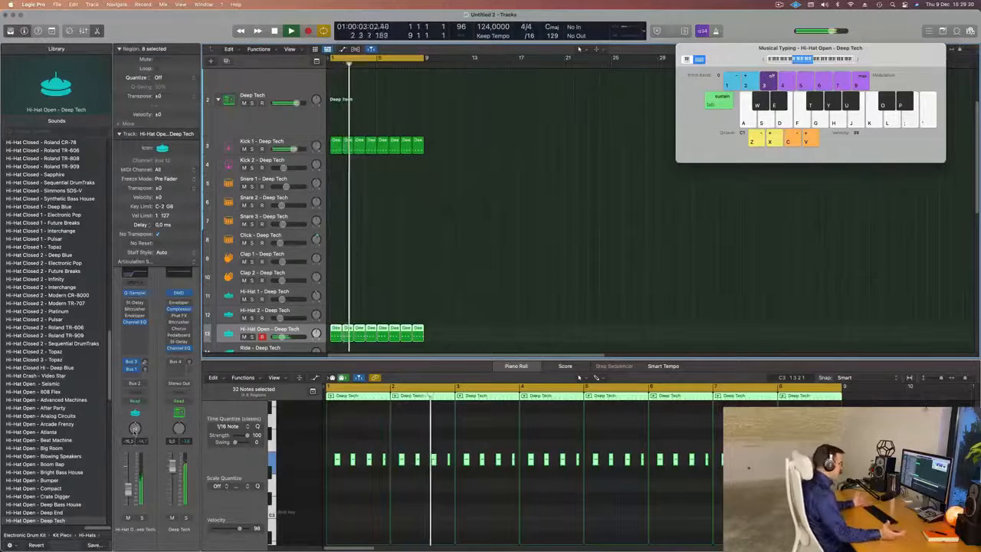
pyautogui.press('Return')
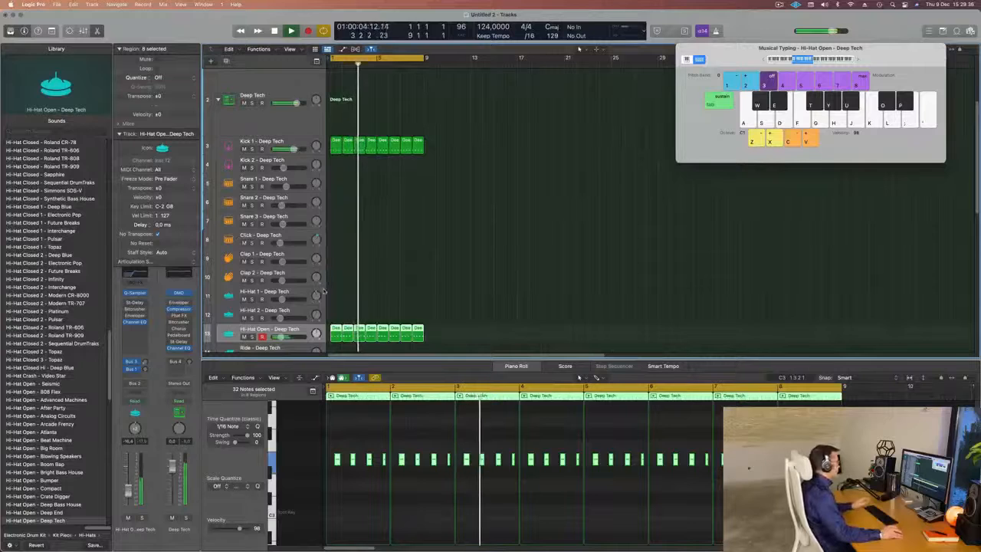
# - Copy the first kick region to bar 1 of the Clap 1 track and delete all its notes except the first
pyautogui.scroll(-1, 463, 292)
pyautogui.scroll(-2, 459, 290)
pyautogui.press('space')
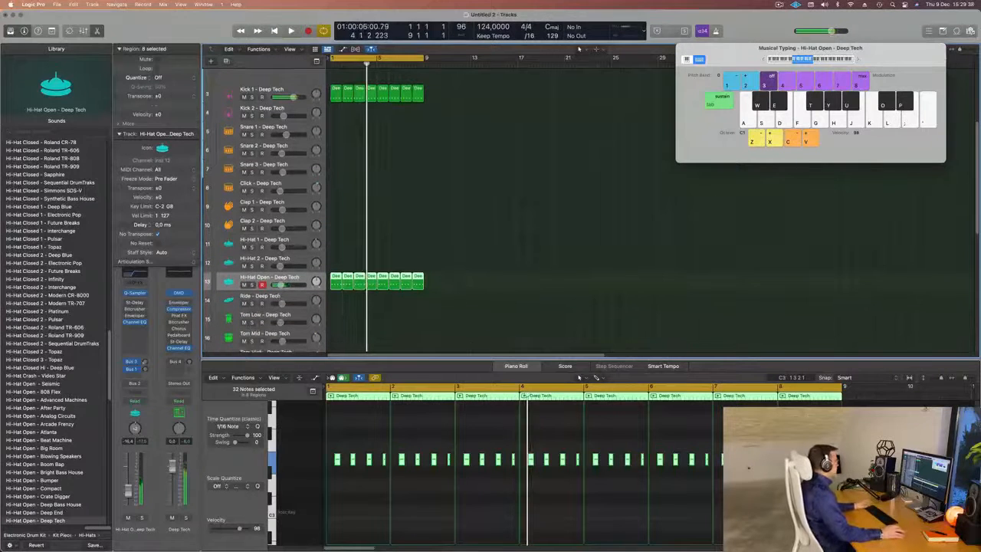
pyautogui.click(334, 92)
pyautogui.moveTo(334, 92); pyautogui.dragTo(333, 205)
pyautogui.click(346, 477)
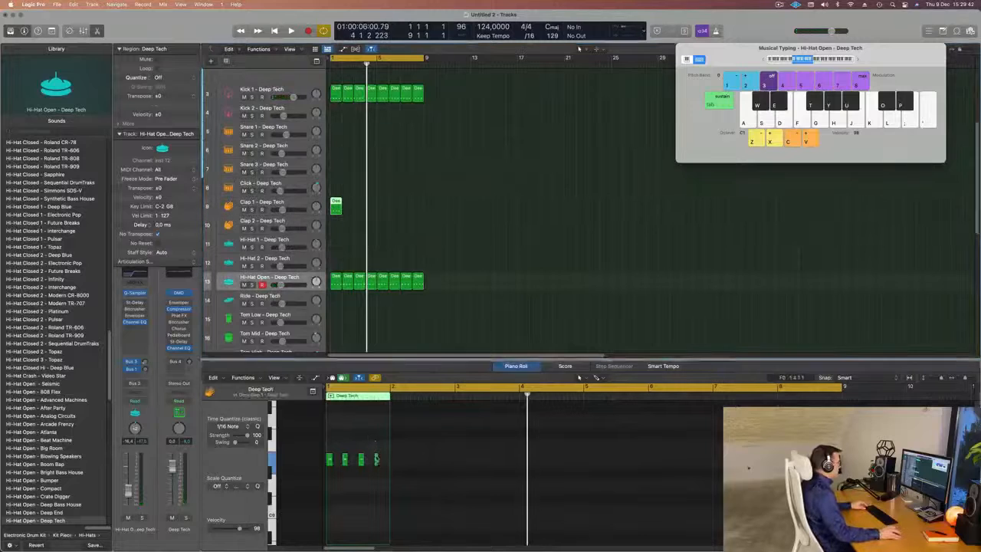
pyautogui.press('Delete')
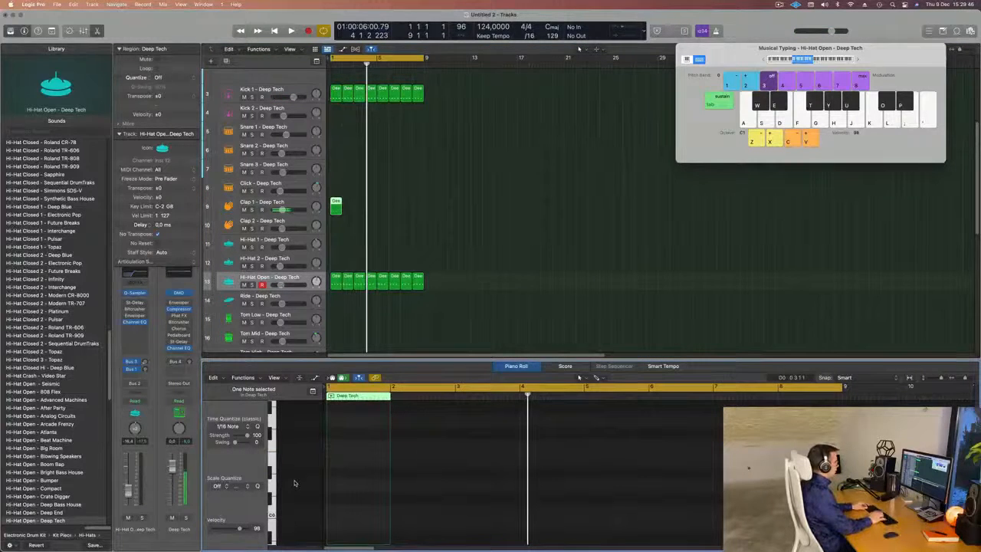
# - Select the Clap 1 track, listen to the clap and repeat its one-bar region until it fills bars 1 to 8
pyautogui.press('space')
pyautogui.click(244, 208)
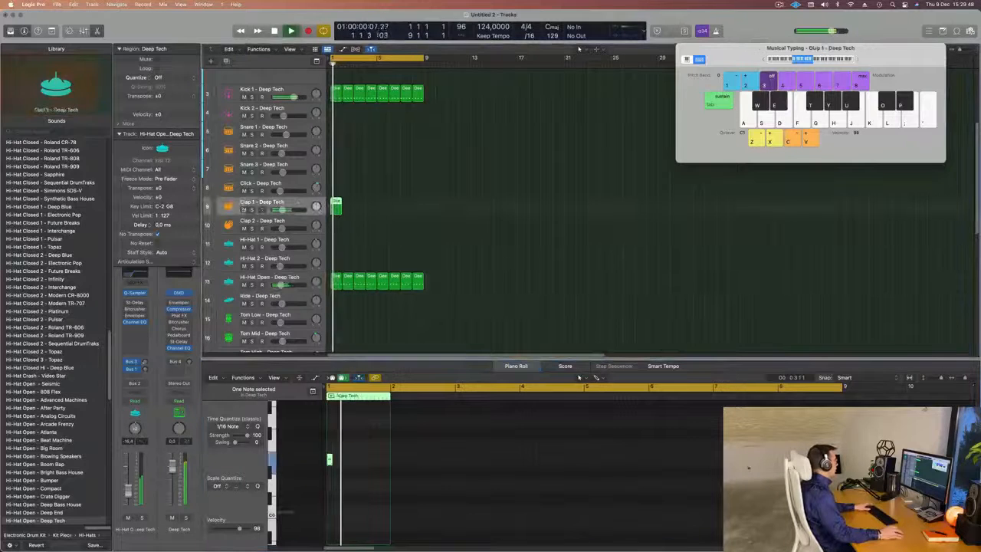
pyautogui.press('space')
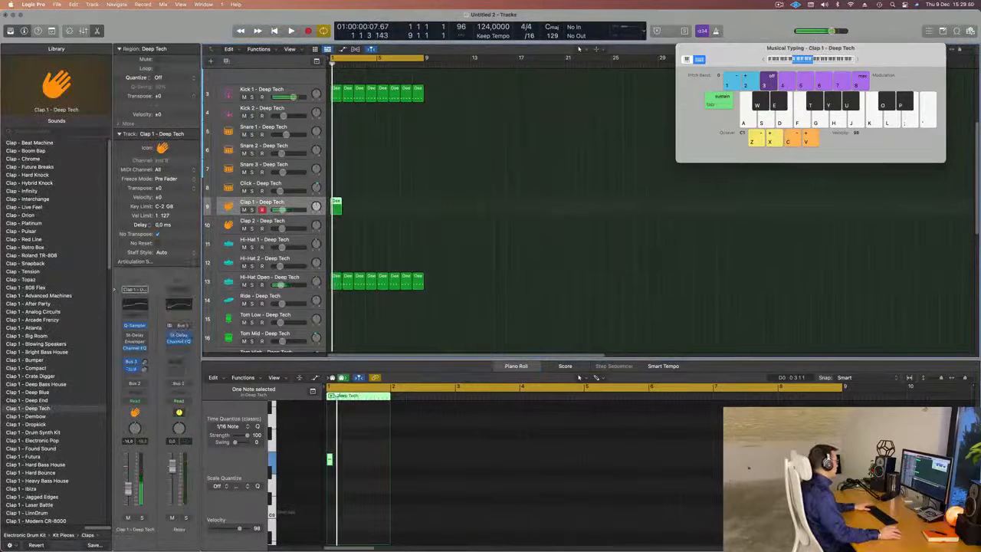
pyautogui.press('space')
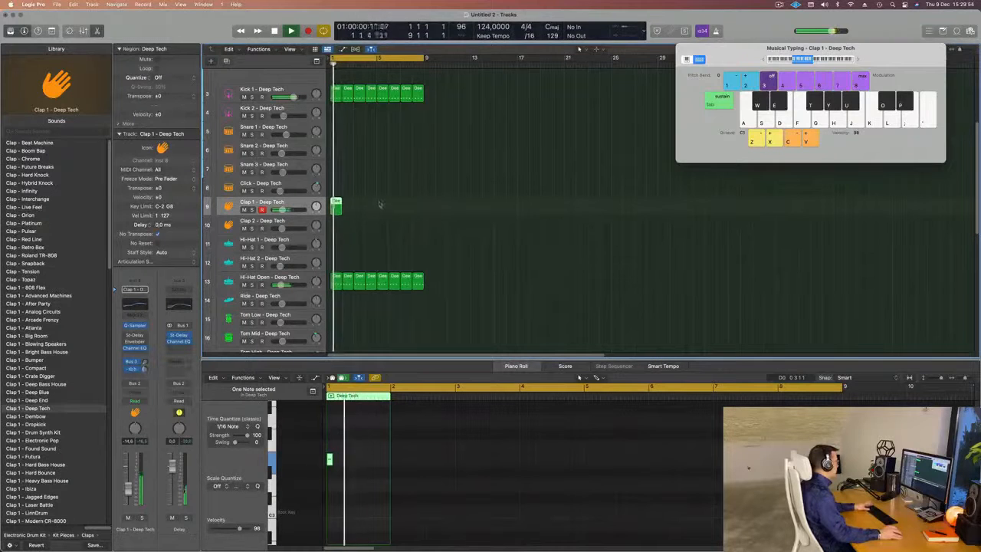
pyautogui.click(355, 217)
pyautogui.press('a')
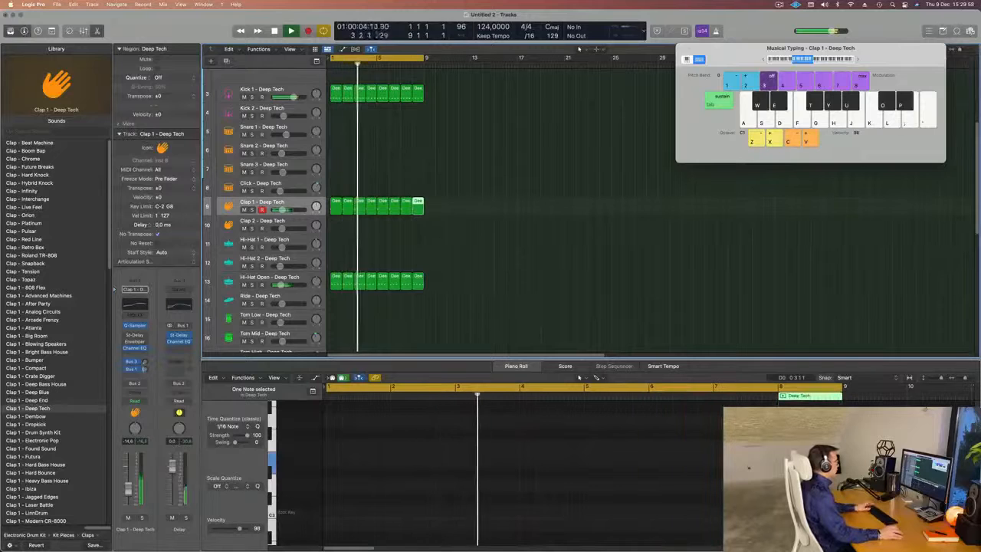
# - Select all Clap 1 regions and lower the Clap 1 track's volume while the loop plays
pyautogui.press('space')
pyautogui.press('space')
pyautogui.press('space')
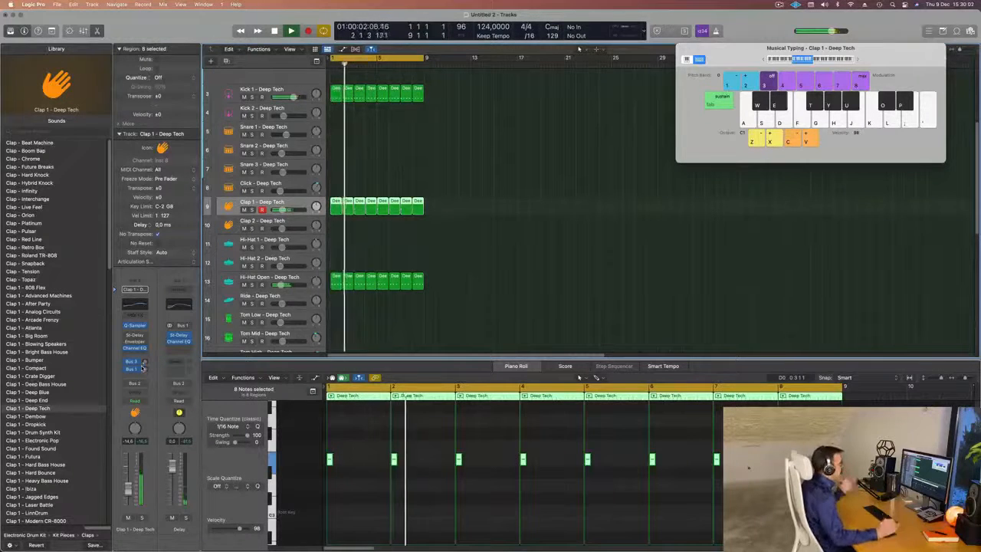
pyautogui.scroll(-1, 389, 219)
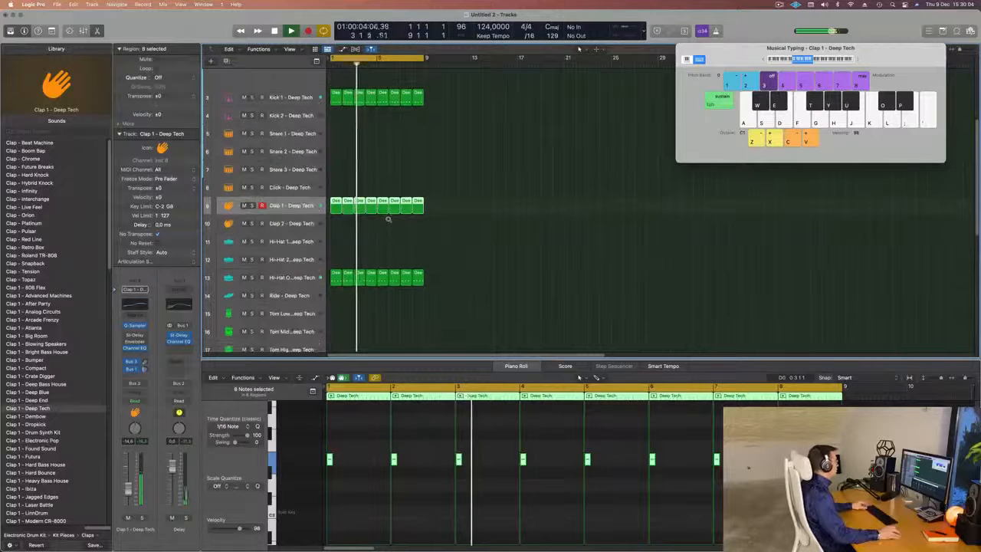
pyautogui.press('Return')
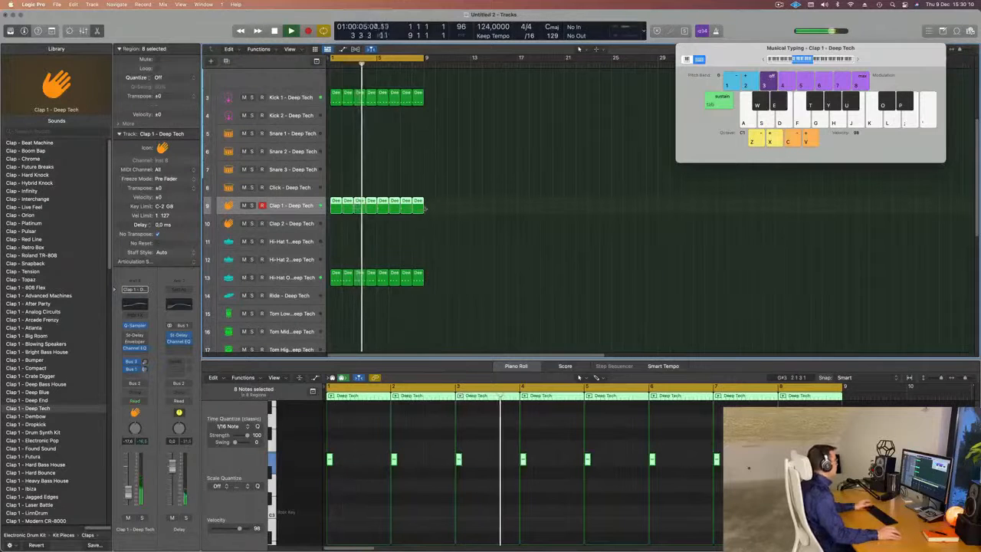
# - Look through the lower drum tracks and copy the first Clap 1 region to bar 1 of the Block track
pyautogui.click(425, 238)
pyautogui.scroll(-4, 425, 238)
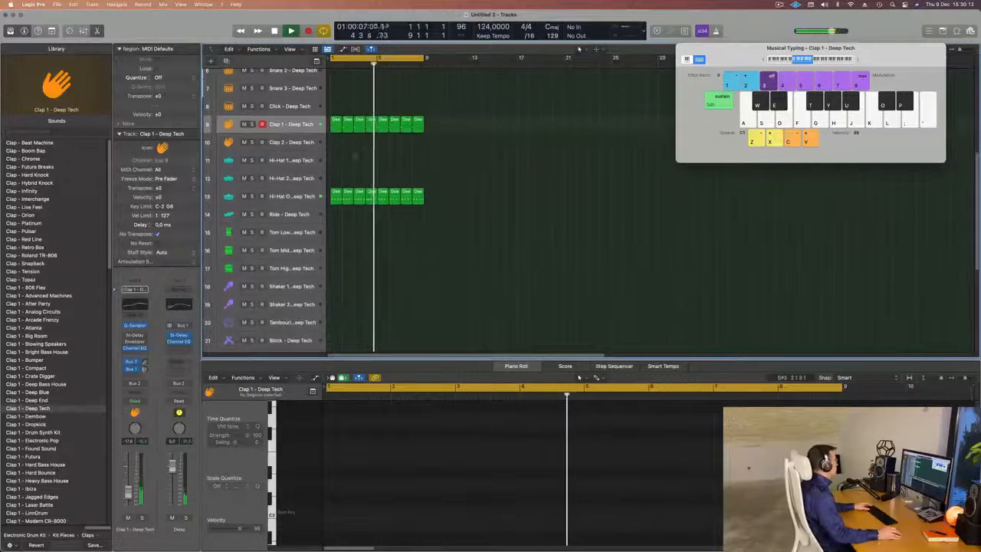
pyautogui.click(335, 197)
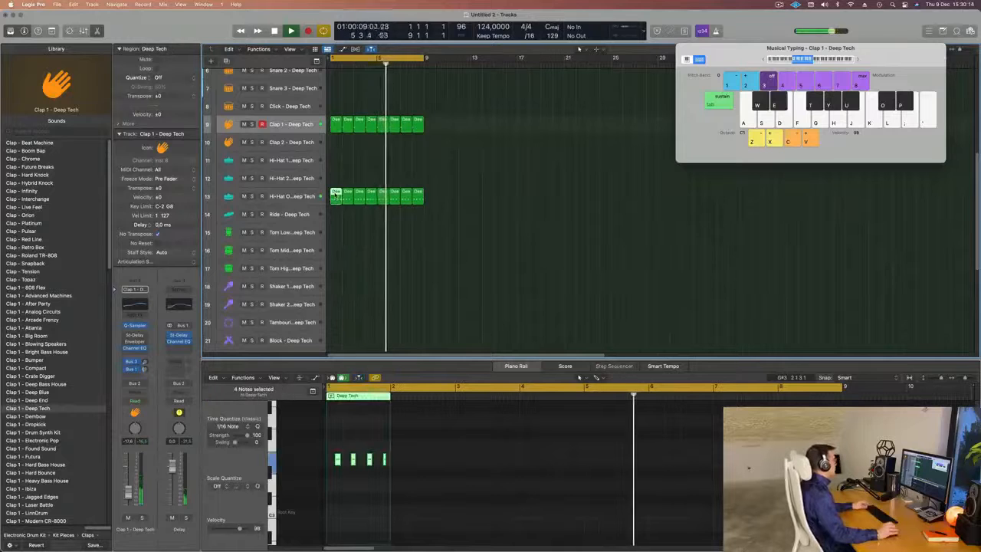
pyautogui.scroll(-3, 345, 207)
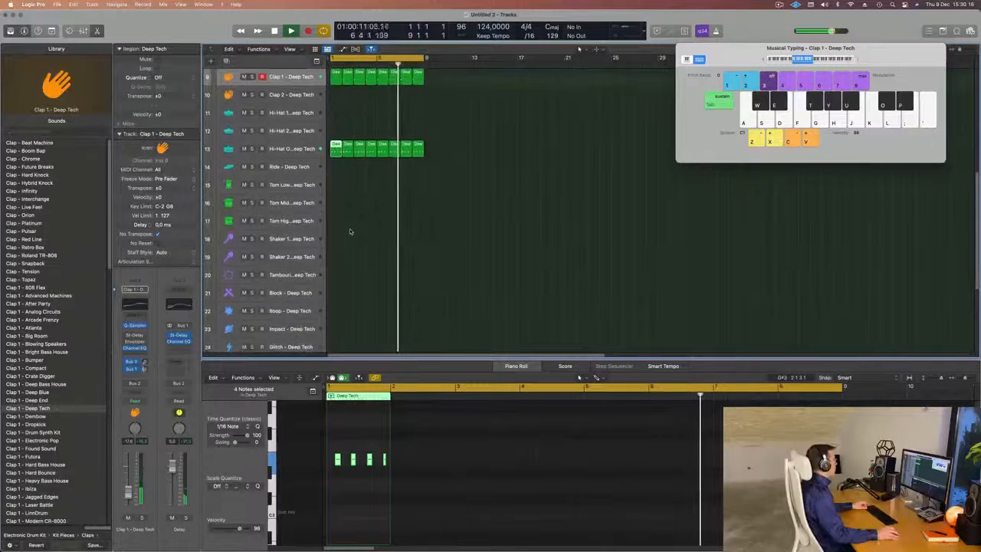
pyautogui.scroll(-1, 376, 201)
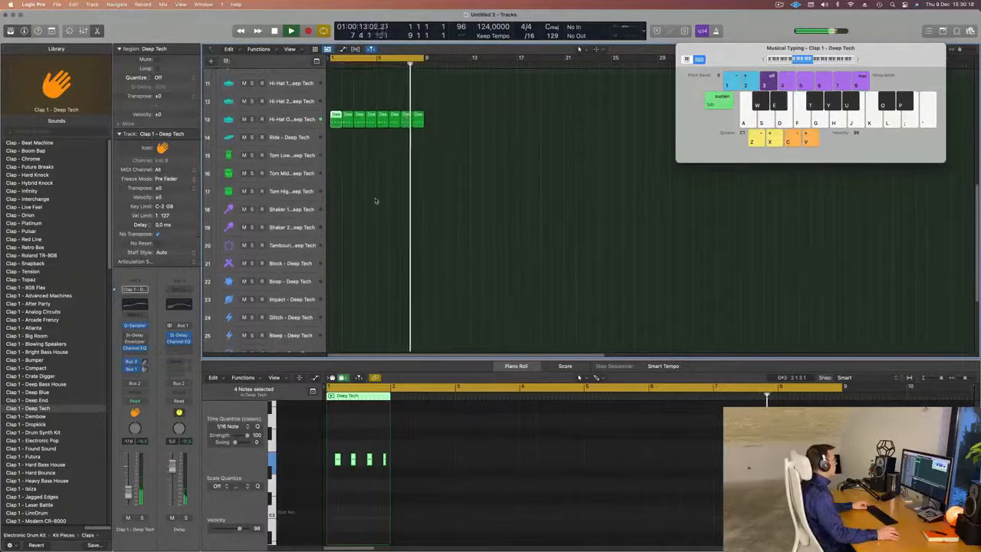
pyautogui.scroll(-1, 376, 200)
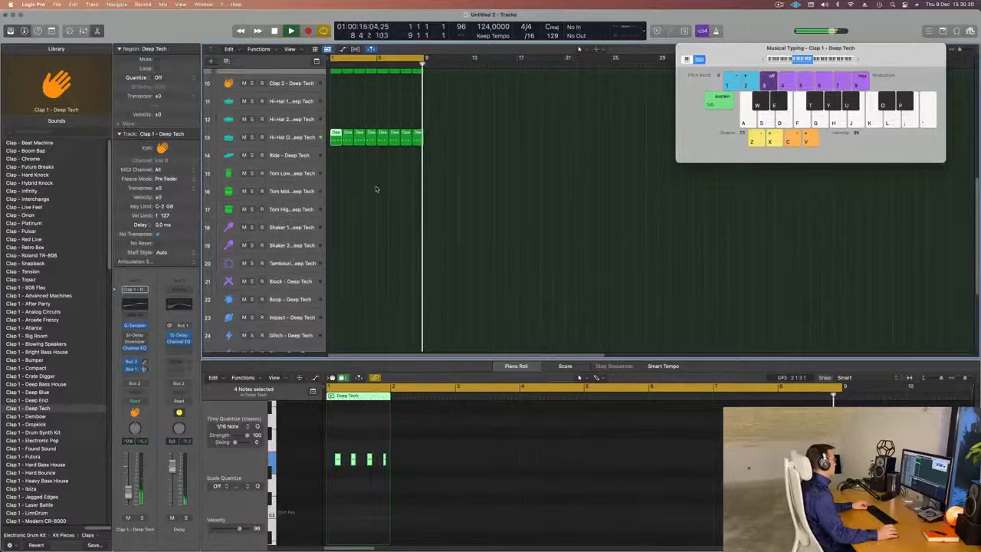
pyautogui.scroll(3, 375, 182)
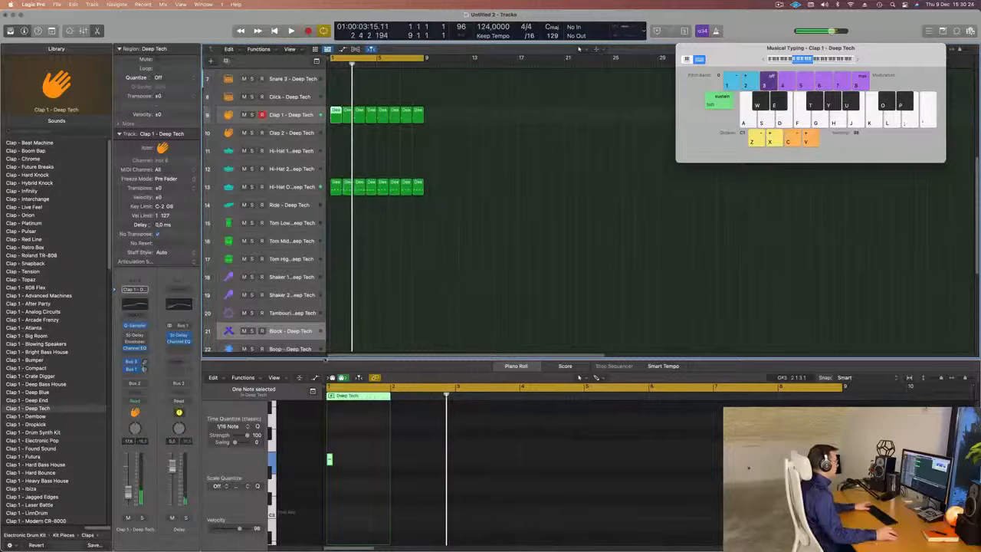
pyautogui.moveTo(335, 114); pyautogui.dragTo(336, 333)
# - Select the Block track and move its region's single note to the second sixteenth of beat 2 during playback
pyautogui.press('space')
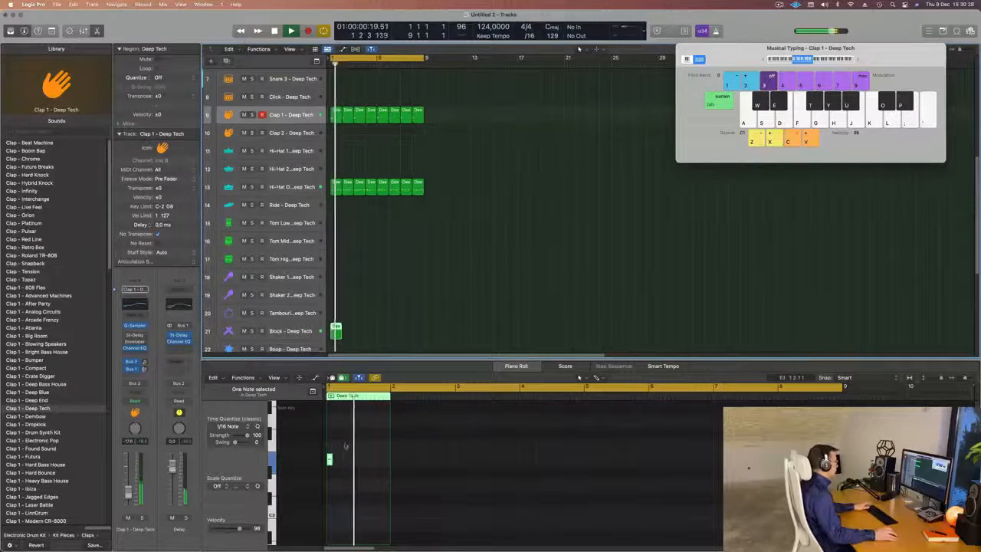
pyautogui.moveTo(345, 445); pyautogui.dragTo(318, 484)
pyautogui.click(299, 331)
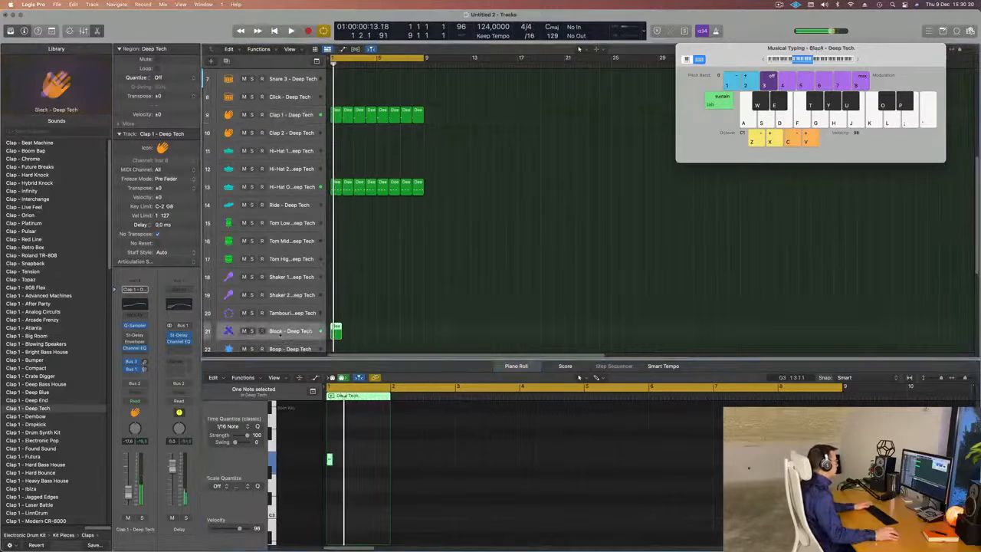
pyautogui.click(323, 471)
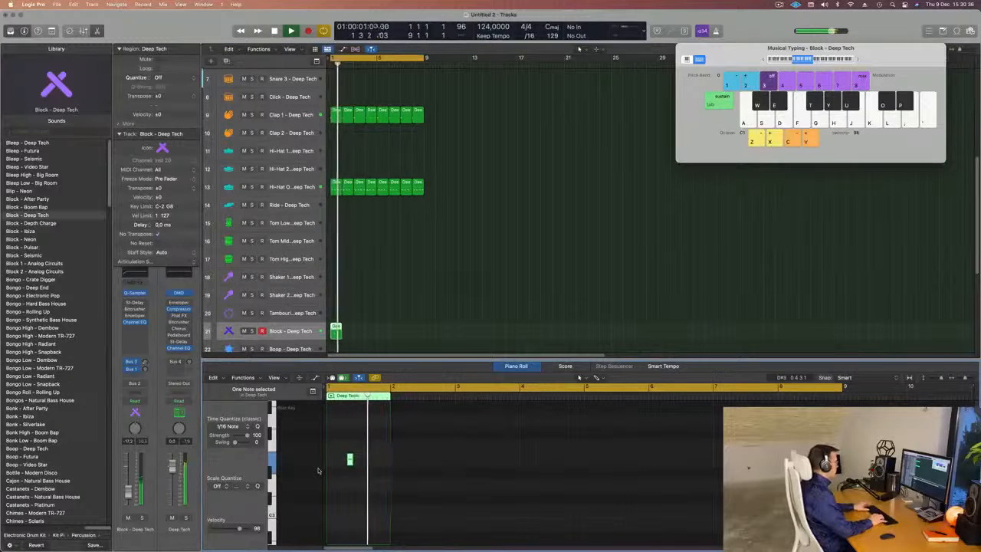
# - Copy the note in the Block region to the fourth sixteenth of beat 2 while the loop plays
pyautogui.scroll(5, 379, 475)
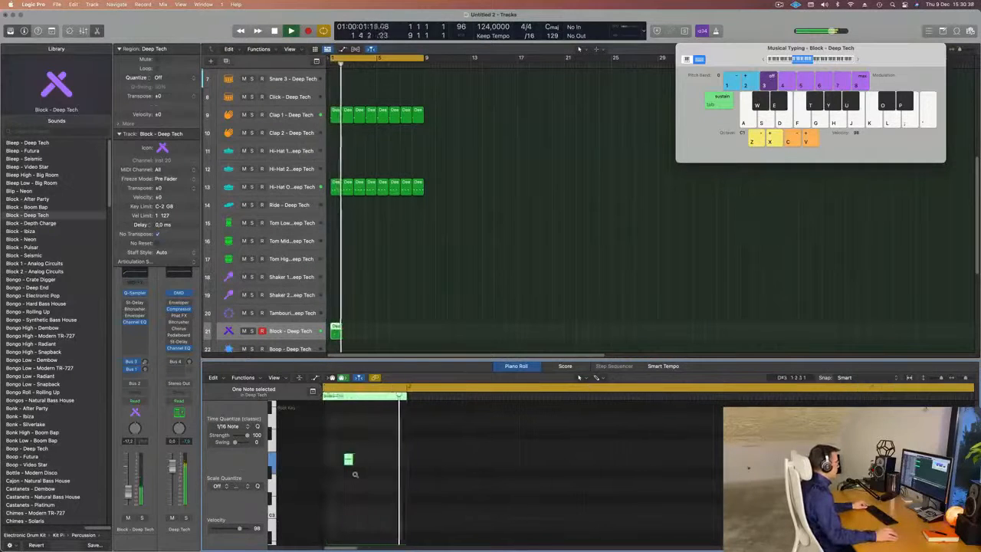
pyautogui.press('super+space')
pyautogui.hscroll(-3, 360, 468)
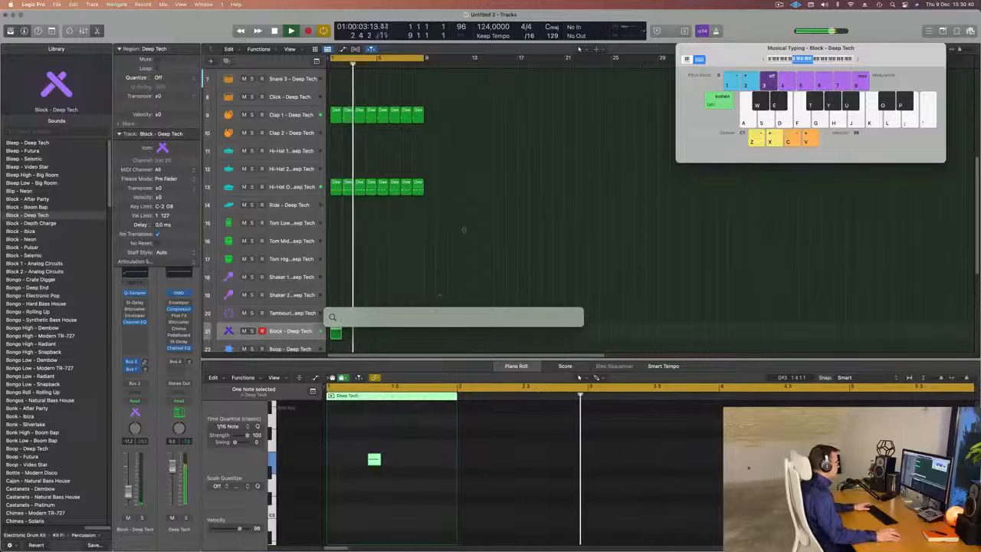
pyautogui.click(360, 328)
pyautogui.click(342, 330)
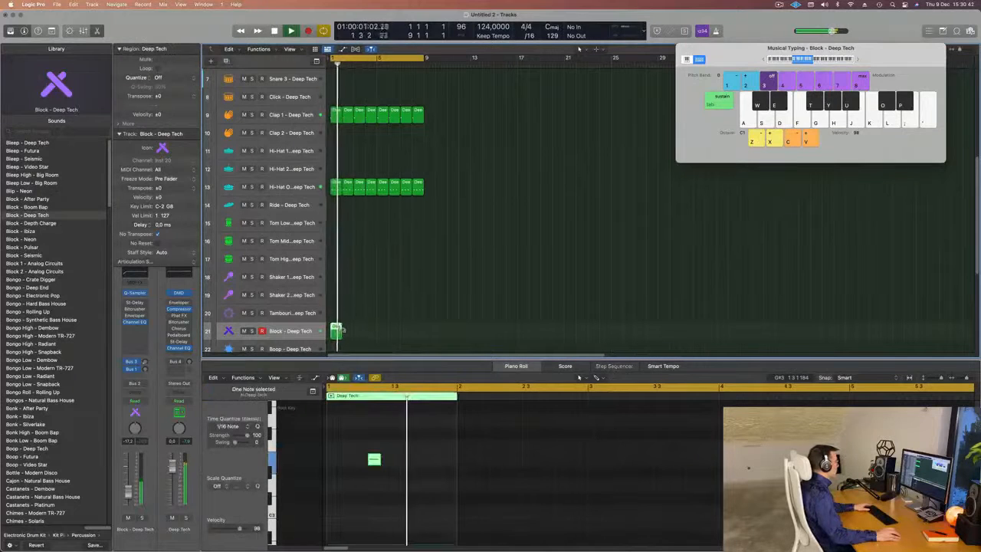
pyautogui.keyDown('alt'); pyautogui.moveTo(373, 459); pyautogui.dragTo(402, 459); pyautogui.keyUp('alt')
pyautogui.scroll(-5, 400, 477)
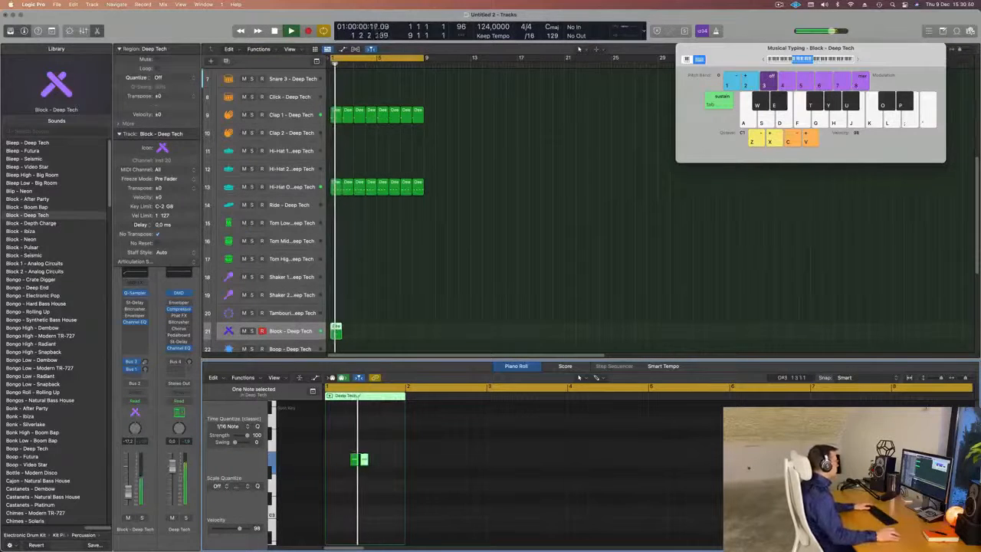
# - Transpose both Block notes down and repeat the one-bar Block region until it fills bars 1 to 8
pyautogui.click(297, 338)
pyautogui.press('space')
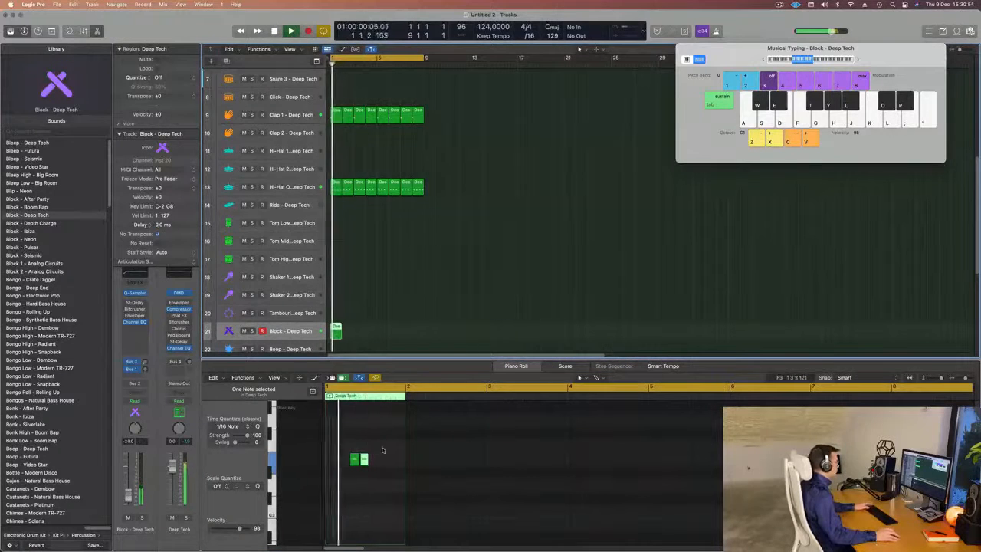
pyautogui.moveTo(383, 450); pyautogui.dragTo(344, 463)
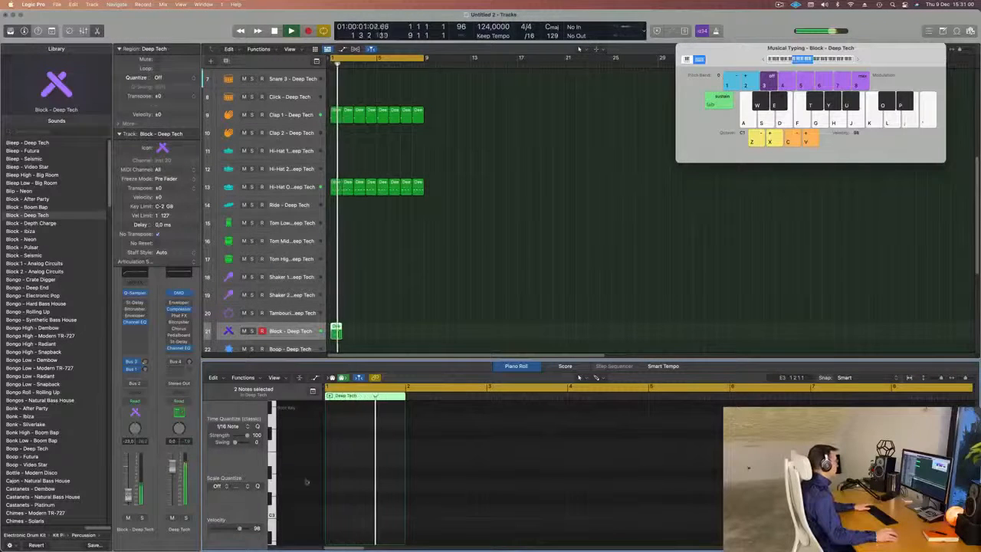
pyautogui.press('space')
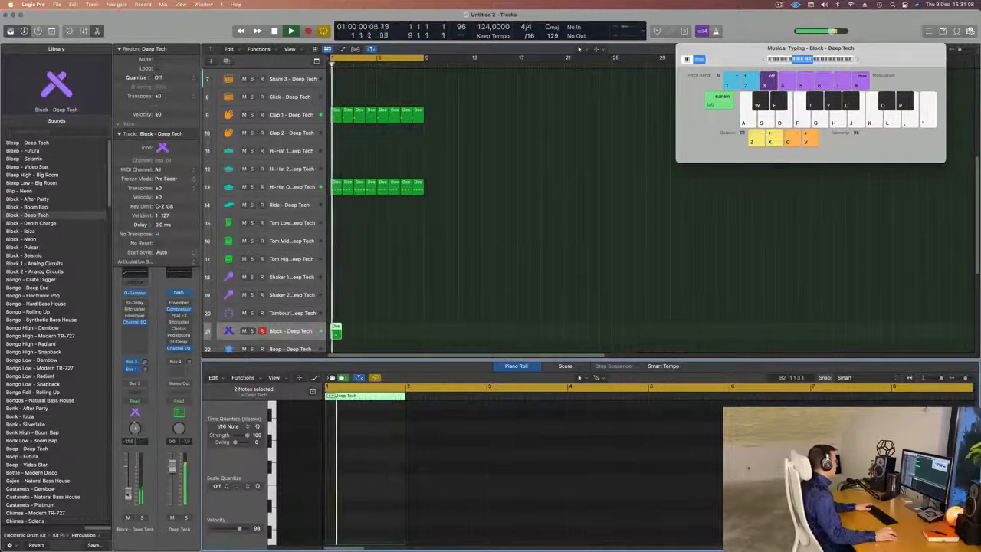
pyautogui.press('space')
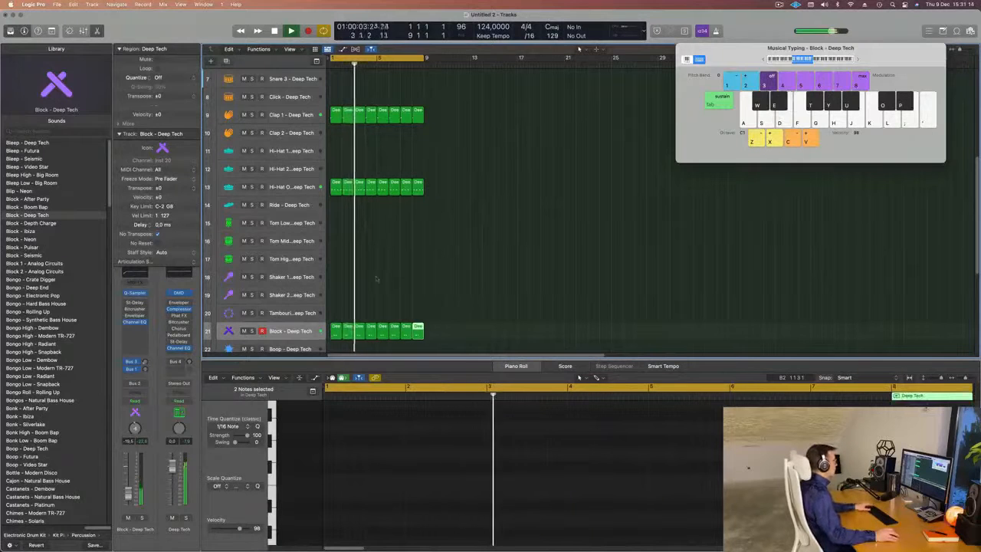
# - Copy the first open hi-hat region to bar 1 of the Shaker 2 track
pyautogui.scroll(4, 383, 279)
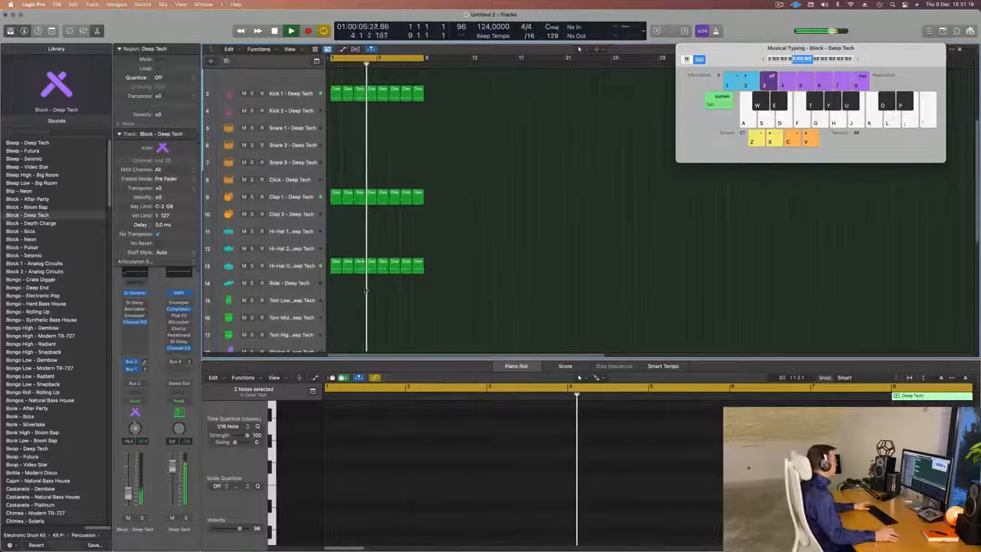
pyautogui.scroll(-6, 352, 276)
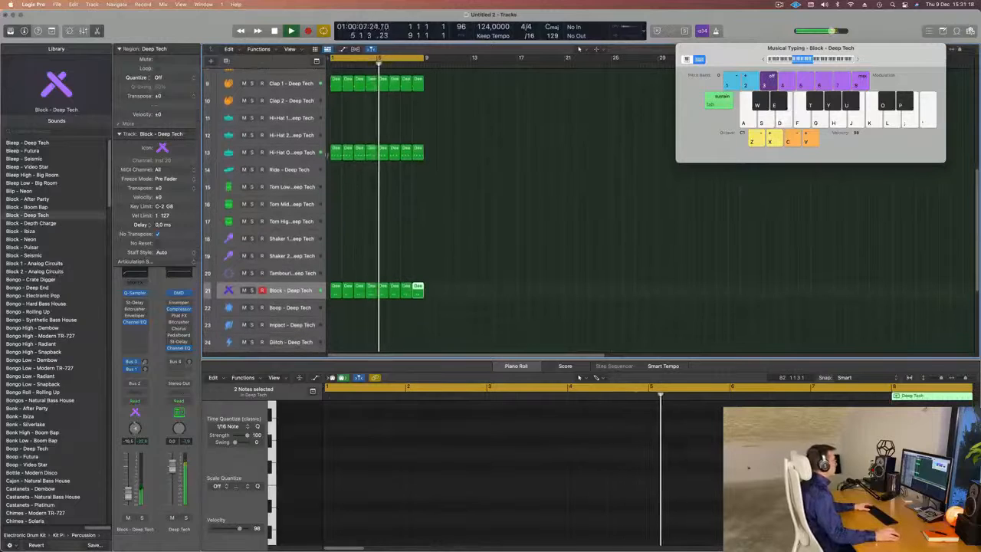
pyautogui.moveTo(337, 150); pyautogui.dragTo(335, 260)
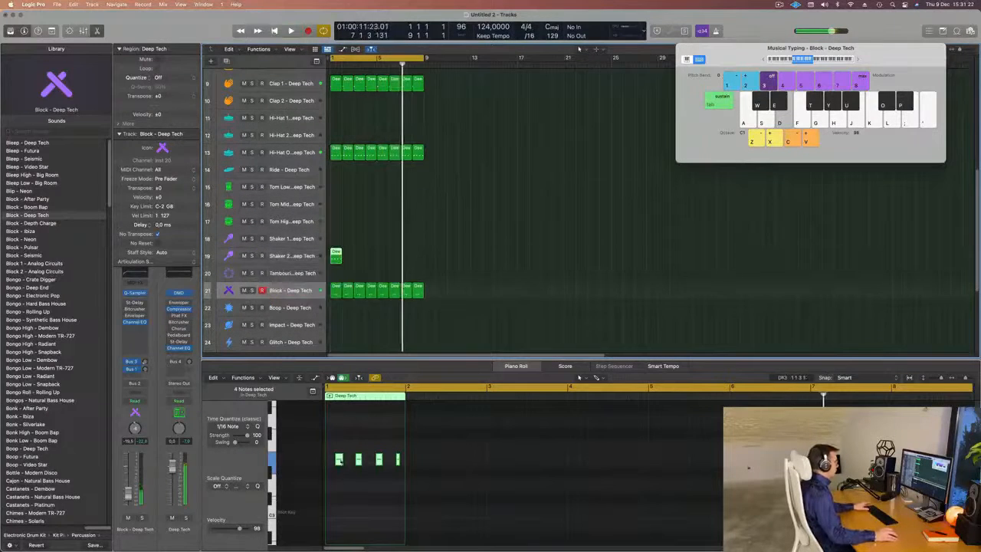
# - Duplicate the Shaker 2 region's notes to fill every sixteenth of the bar and repeat the region through bar 8
pyautogui.moveTo(408, 480); pyautogui.dragTo(407, 480)
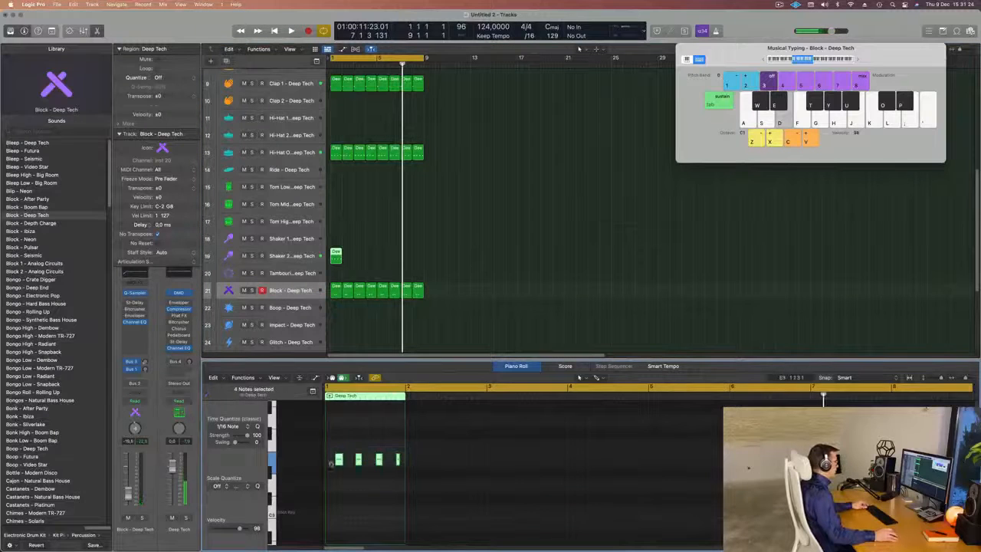
pyautogui.scroll(5, 333, 467)
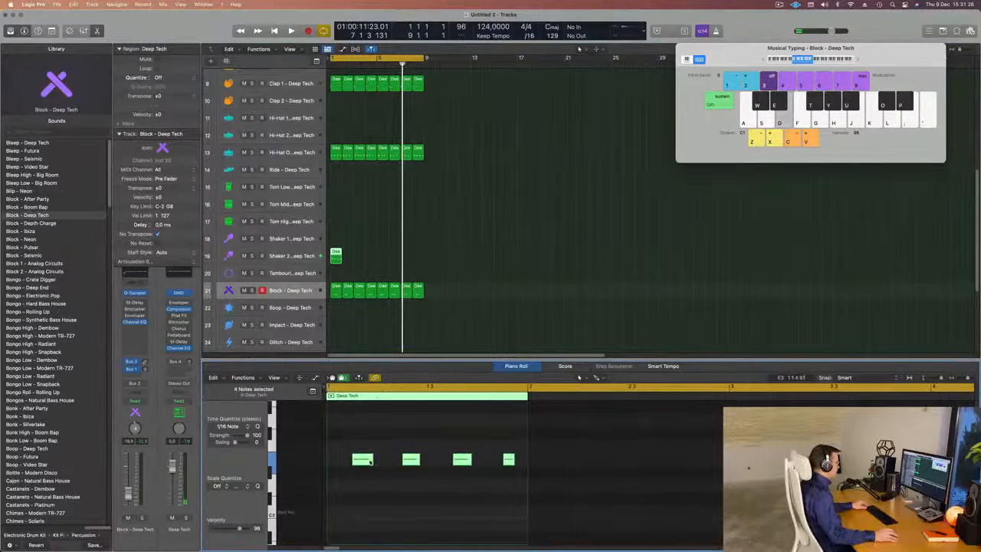
pyautogui.moveTo(372, 460)
pyautogui.mouseDown()
pyautogui.moveTo(333, 465)
pyautogui.moveTo(370, 466)
pyautogui.moveTo(383, 452)
pyautogui.mouseUp()
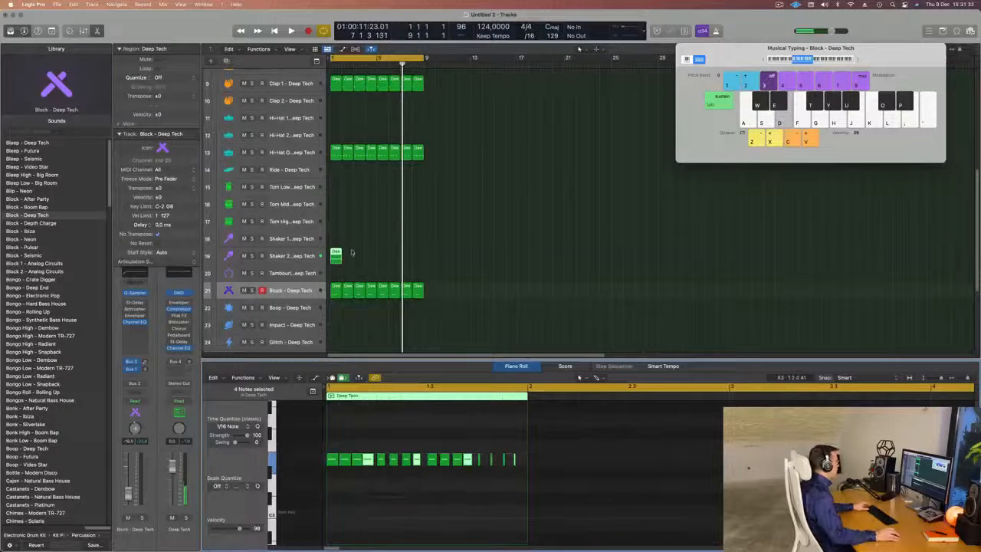
pyautogui.press('super+r')
pyautogui.press('super+r')
pyautogui.press('super+r')
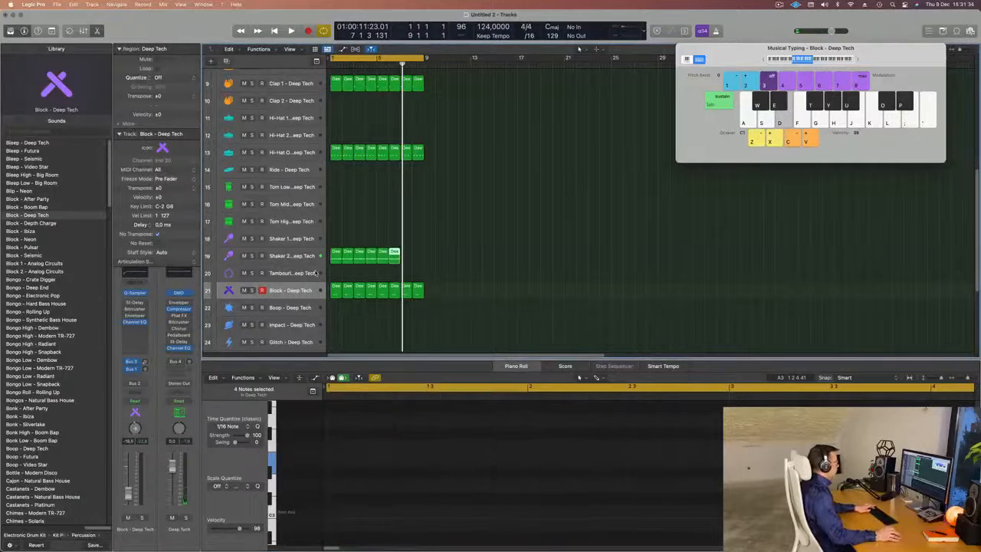
# - Select the Shaker 2 track with all its regions and lower its volume to -22.0 dB during playback
pyautogui.press('space')
pyautogui.click(304, 257)
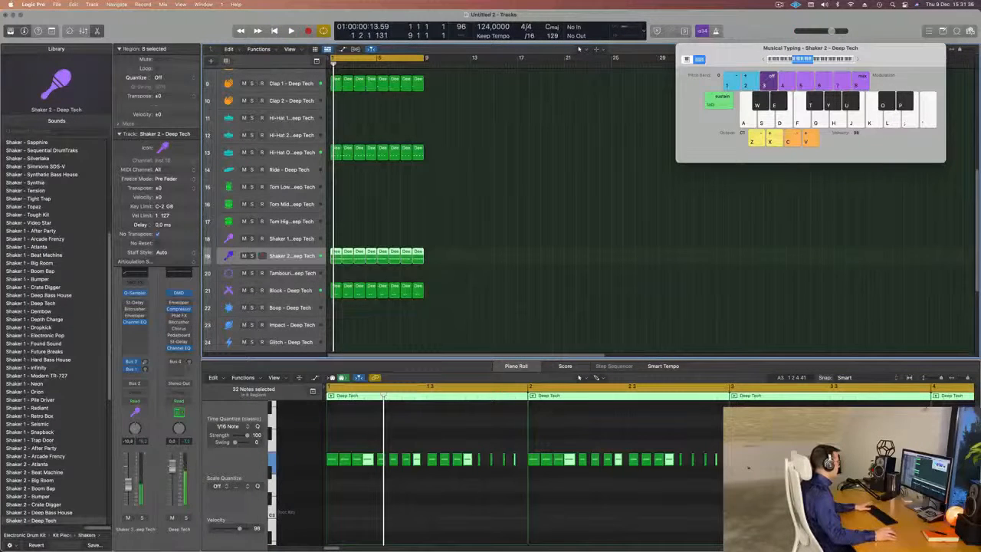
pyautogui.press('space')
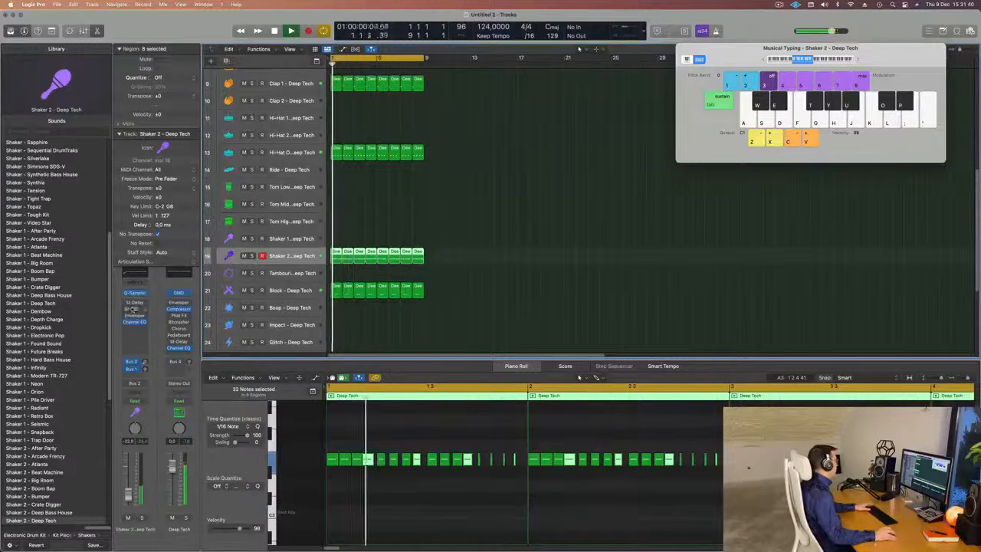
# - Turn on the Stereo Delay on the Shaker 2 track and load its Dual 1/16 Slap preset
pyautogui.click(134, 308)
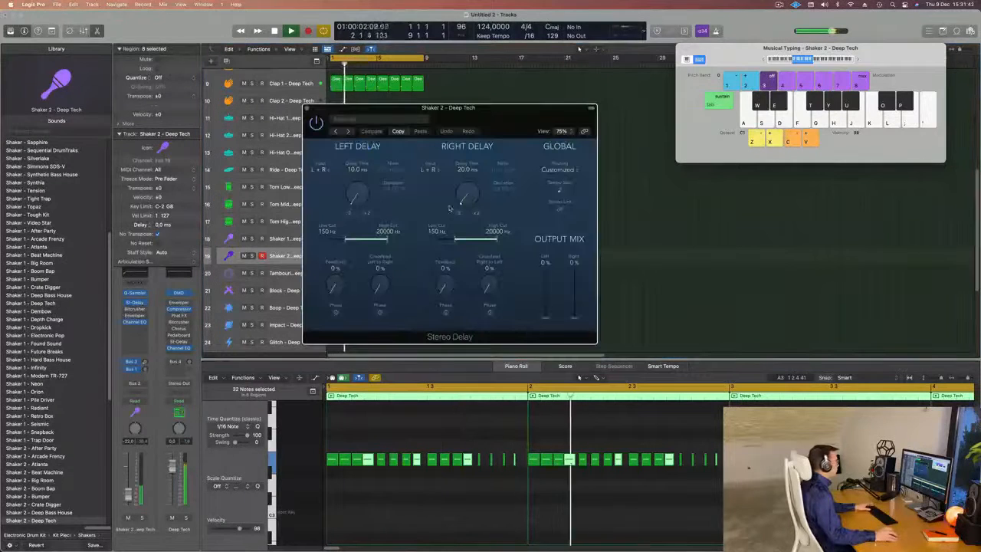
pyautogui.click(375, 119)
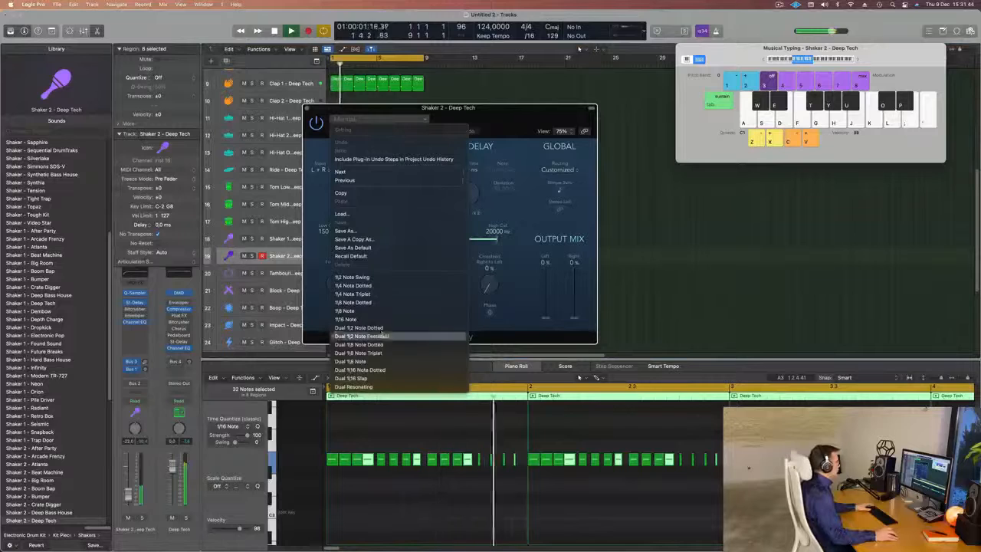
pyautogui.click(391, 381)
pyautogui.moveTo(477, 126); pyautogui.dragTo(473, 160)
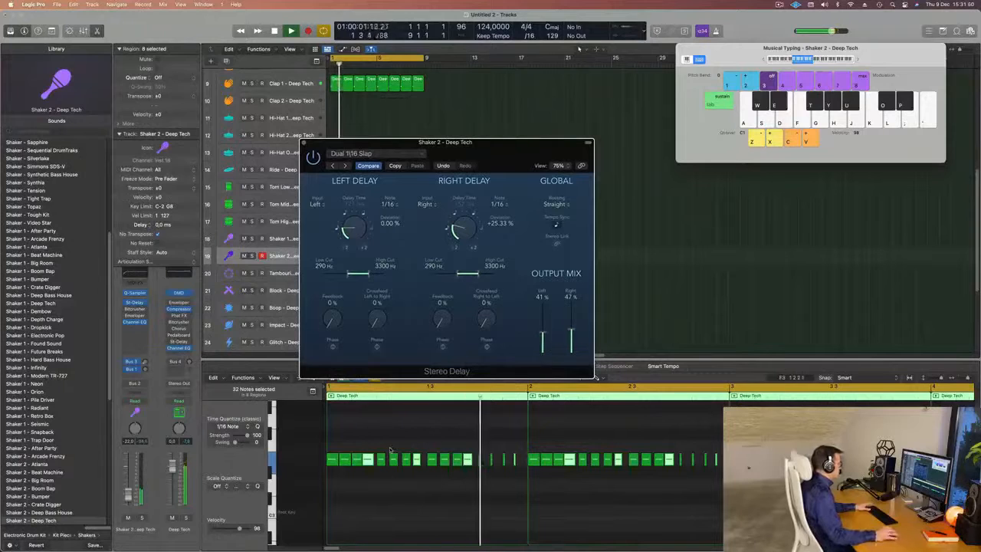
pyautogui.moveTo(503, 167); pyautogui.dragTo(558, 136)
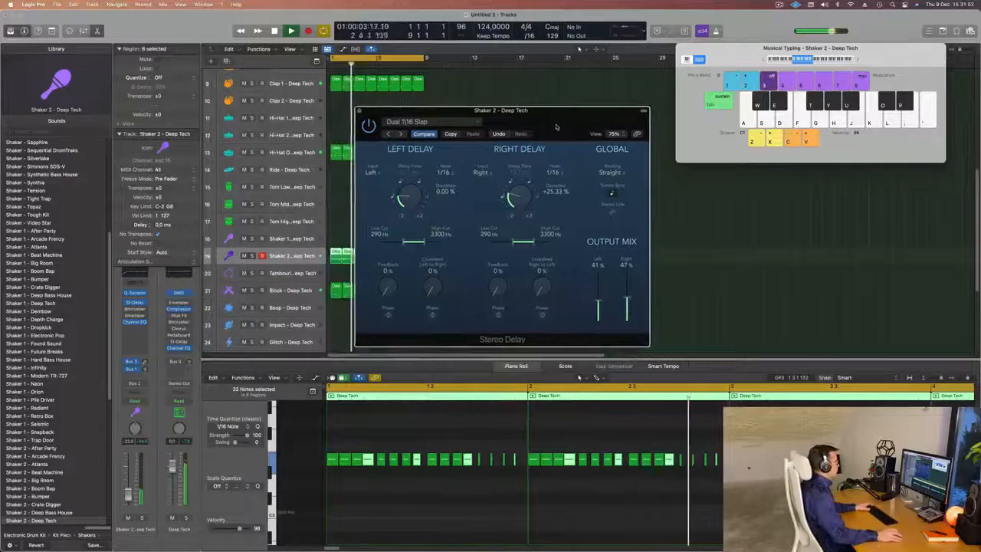
# - Set the delay's deviation to +3.67% left and -1.33% right, and its output mix to 38% left and 39% right
pyautogui.moveTo(409, 199); pyautogui.dragTo(422, 168)
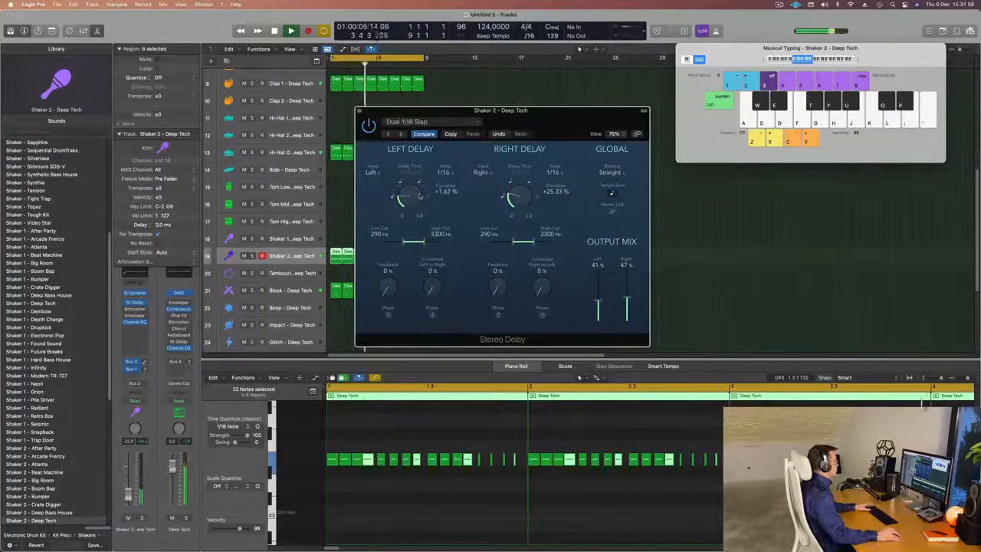
pyautogui.moveTo(511, 198); pyautogui.dragTo(510, 213)
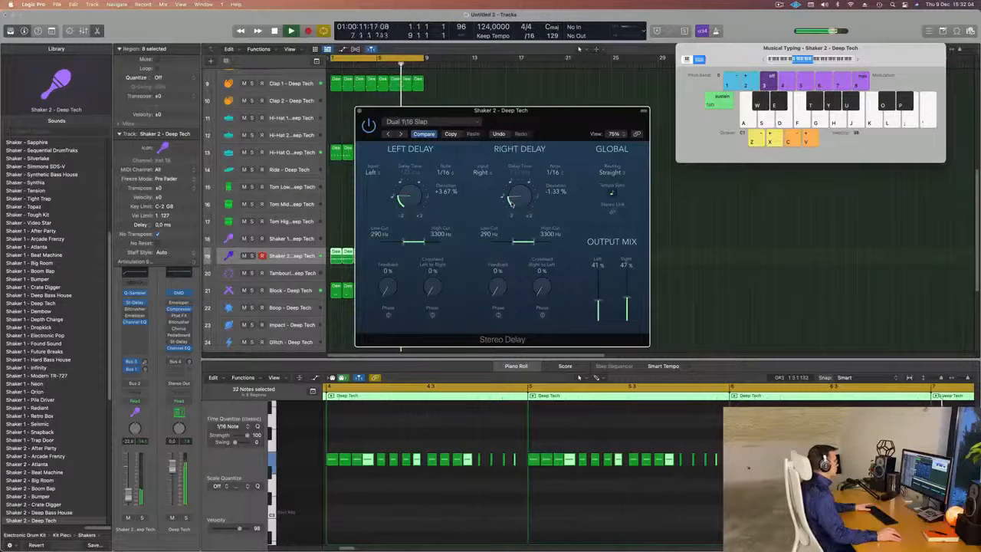
pyautogui.moveTo(603, 305); pyautogui.dragTo(629, 305)
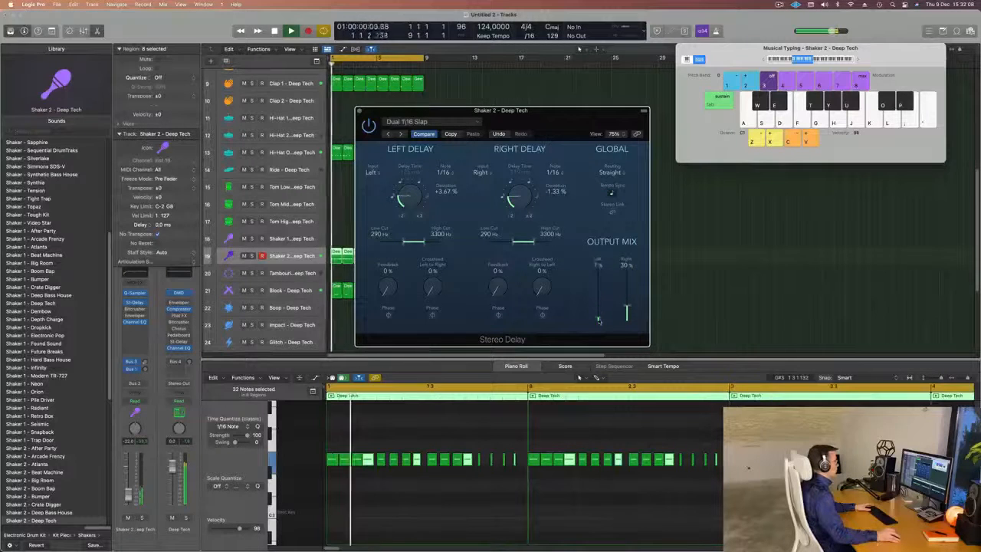
pyautogui.moveTo(599, 272); pyautogui.dragTo(600, 305)
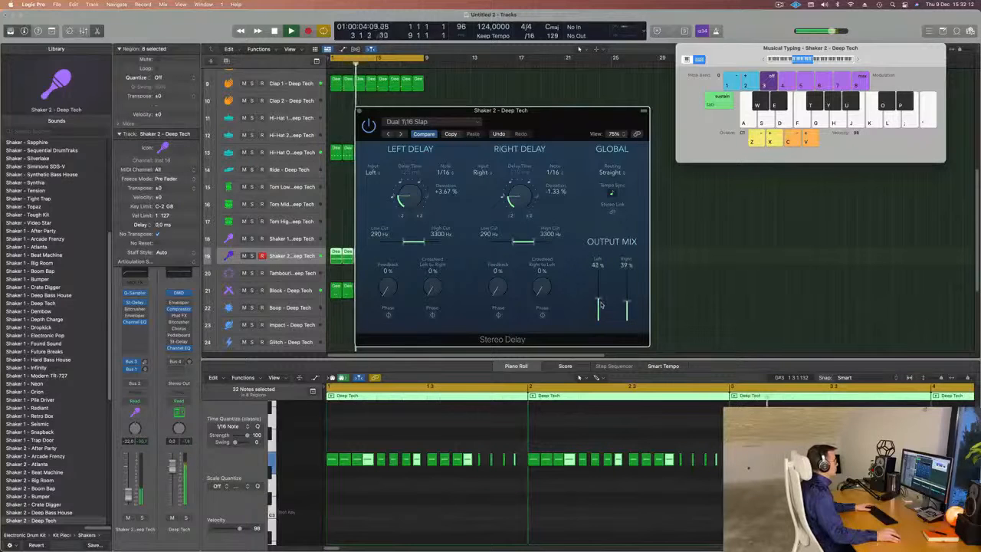
pyautogui.press('space')
pyautogui.moveTo(596, 157); pyautogui.dragTo(587, 151)
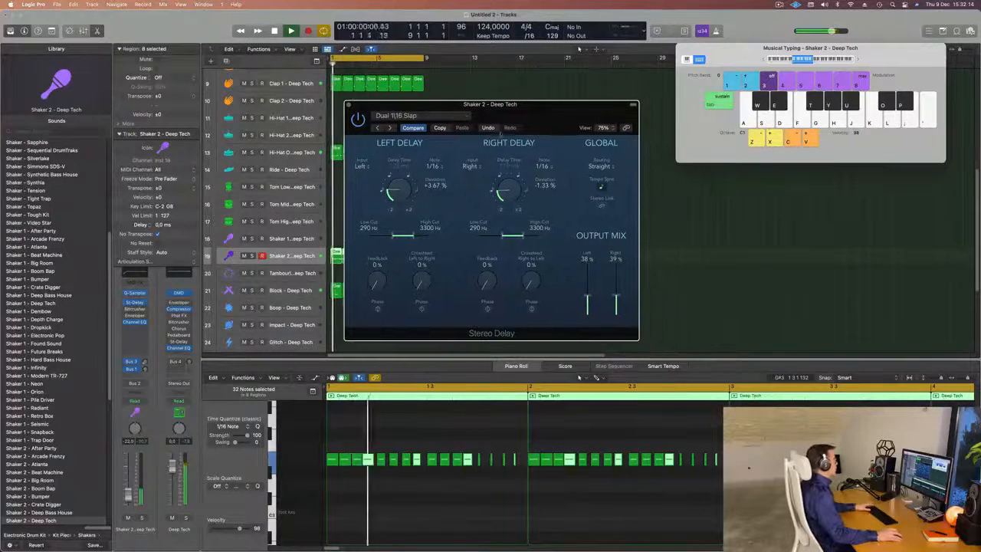
# - Restart playback and lower the Shaker 2 track's volume to about -25 dB
pyautogui.press('space')
pyautogui.press('space')
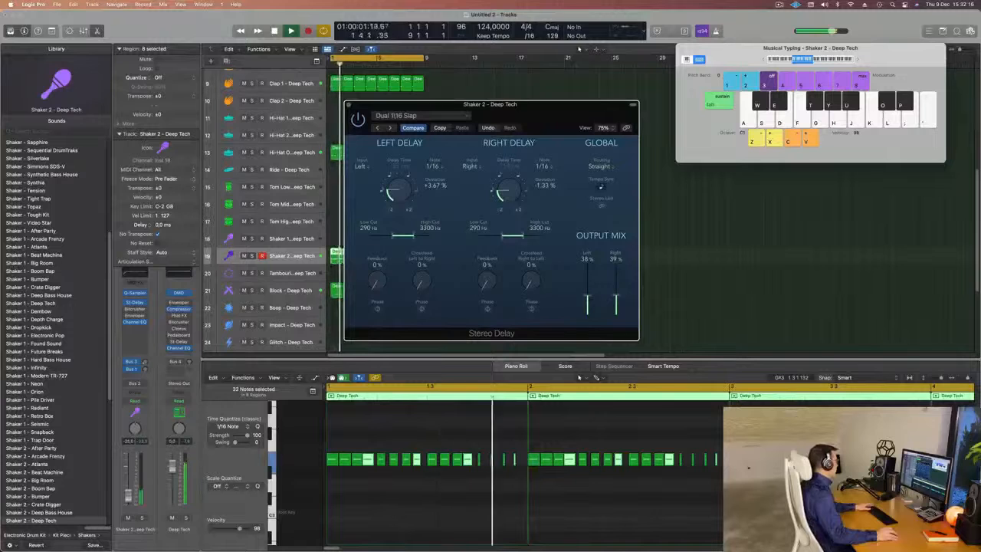
pyautogui.moveTo(128, 494); pyautogui.dragTo(128, 497)
# - Insert a stereo Compressor on Shaker 2, side-chained to Kick 1 - Deep Tech, and adjust its threshold and ratio
pyautogui.click(143, 334)
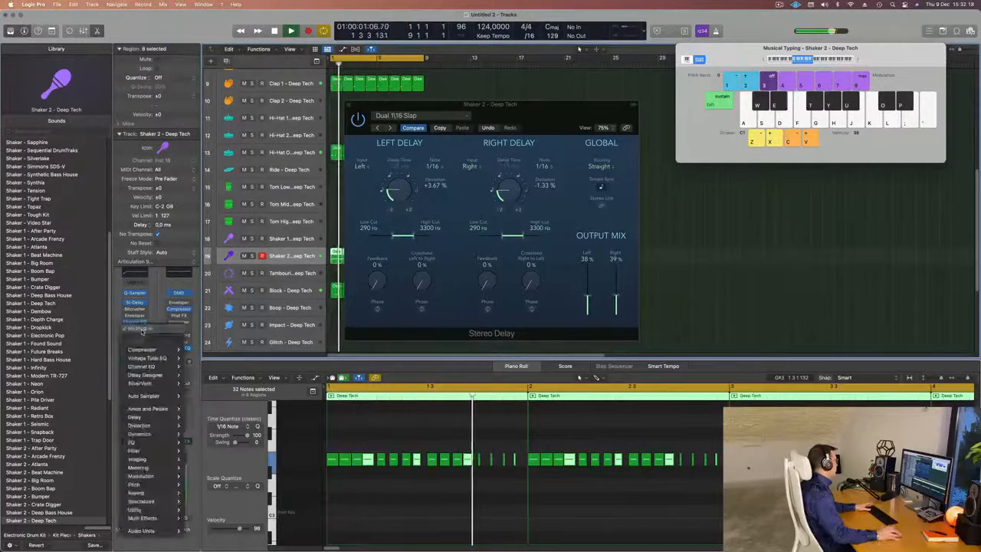
pyautogui.moveTo(153, 352)
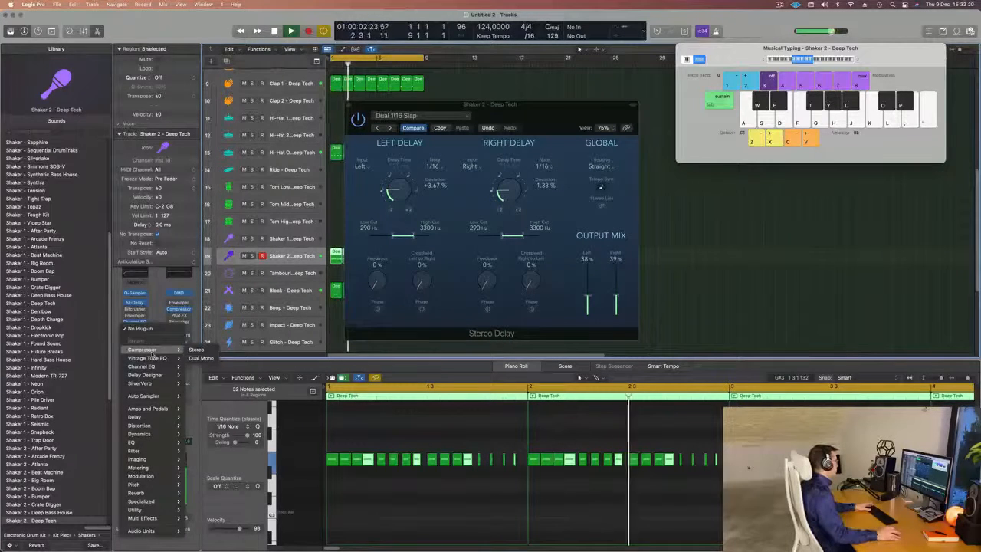
pyautogui.click(197, 350)
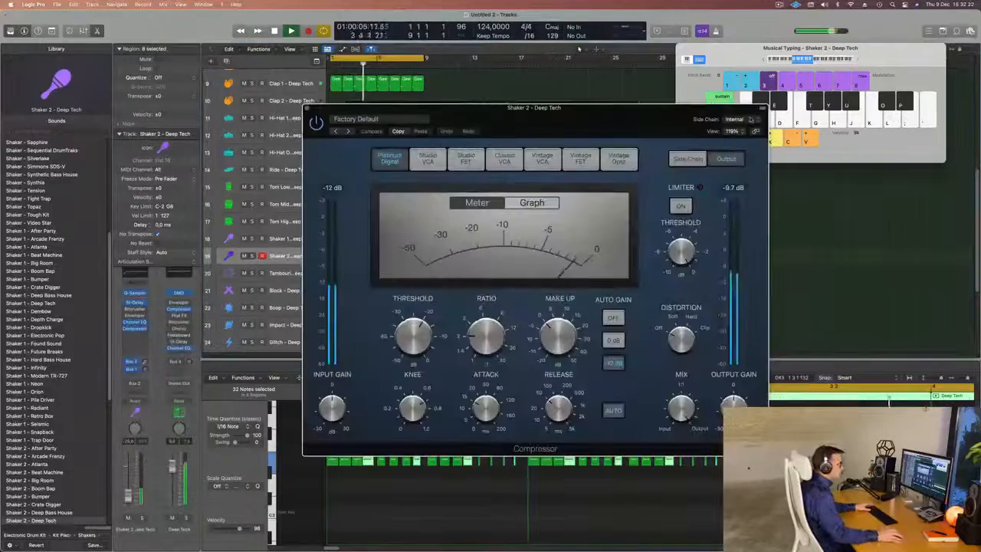
pyautogui.click(732, 120)
pyautogui.moveTo(745, 144)
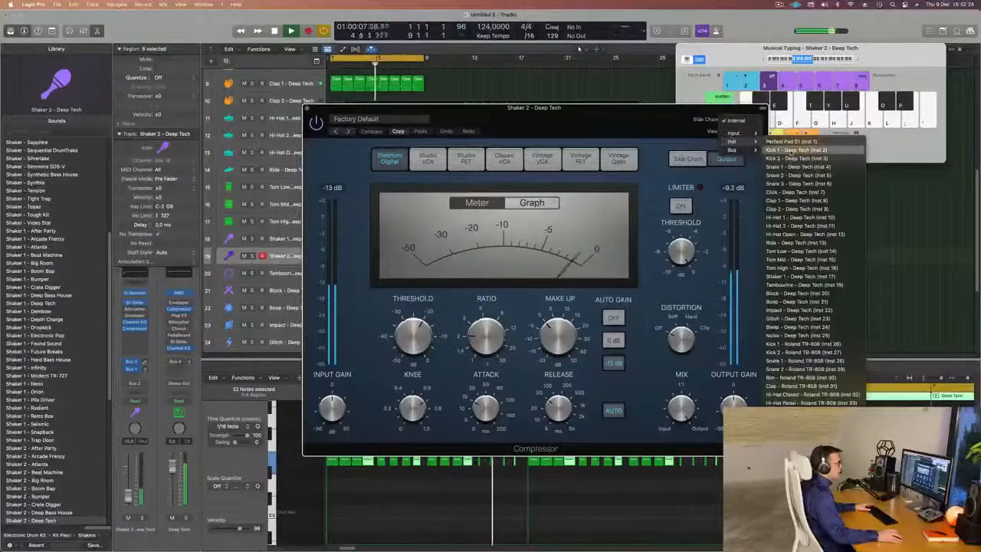
pyautogui.click(793, 150)
pyautogui.moveTo(664, 111); pyautogui.dragTo(618, 96)
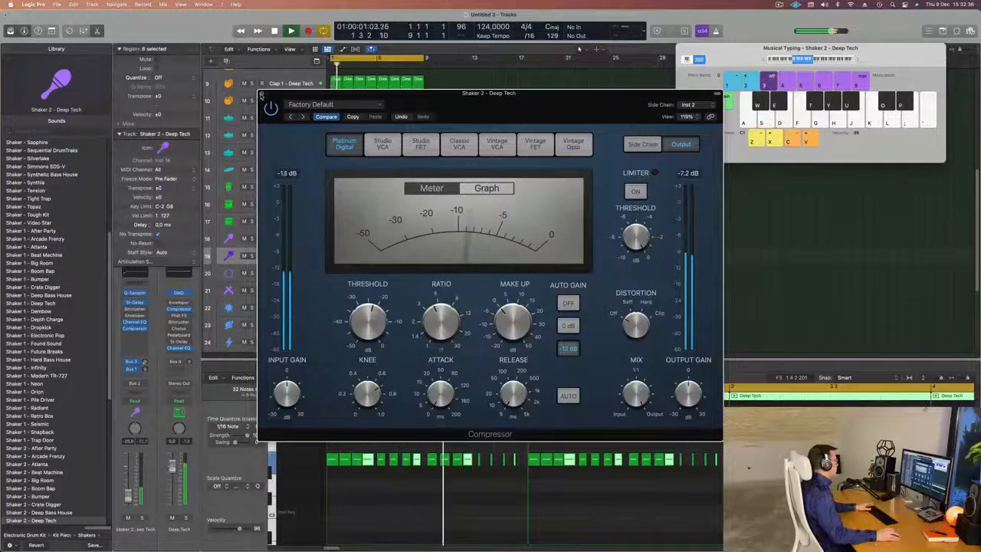
pyautogui.click(261, 93)
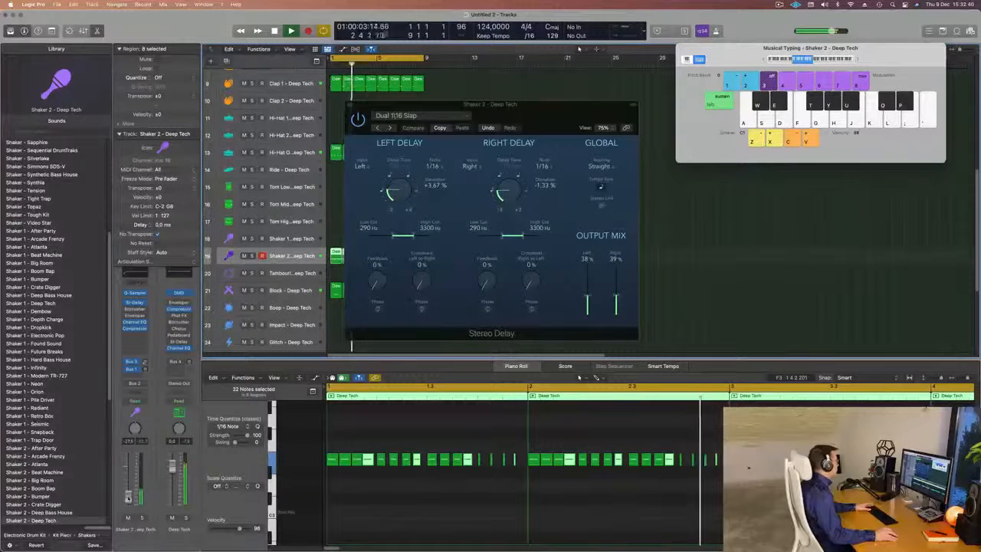
# - Play the loop back to check the Shaker 2 pattern and move the Stereo Delay window clear of the regions
pyautogui.click(386, 492)
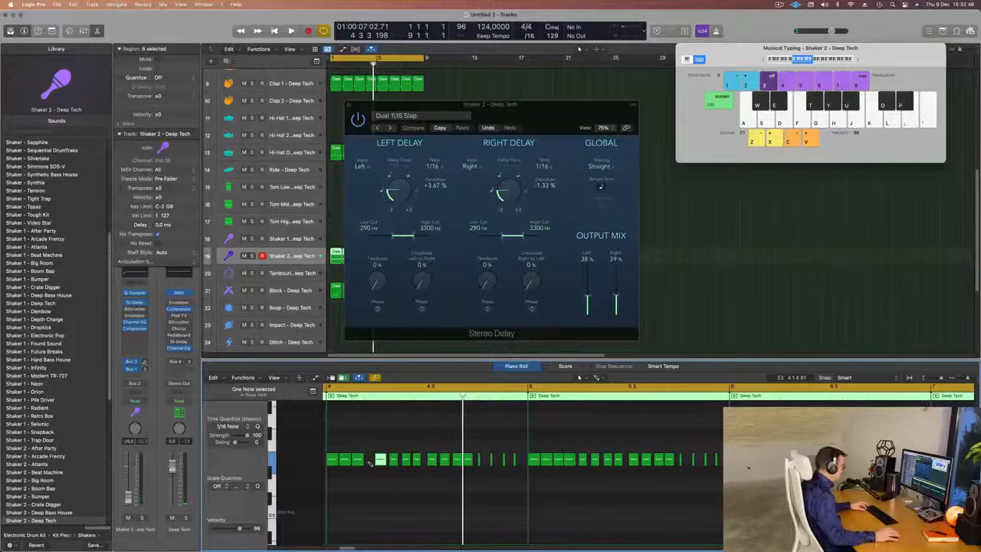
pyautogui.press('super+a')
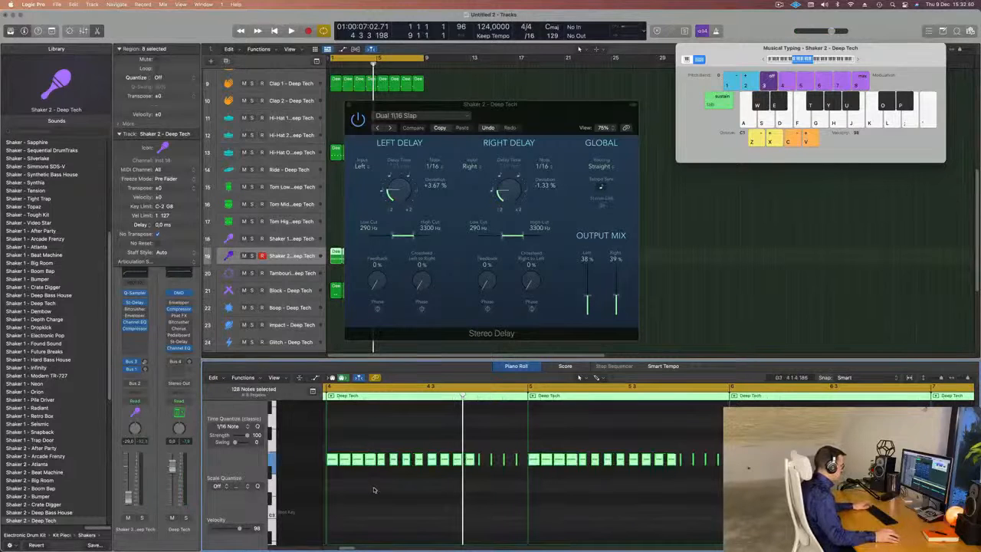
pyautogui.click(375, 492)
pyautogui.press('space')
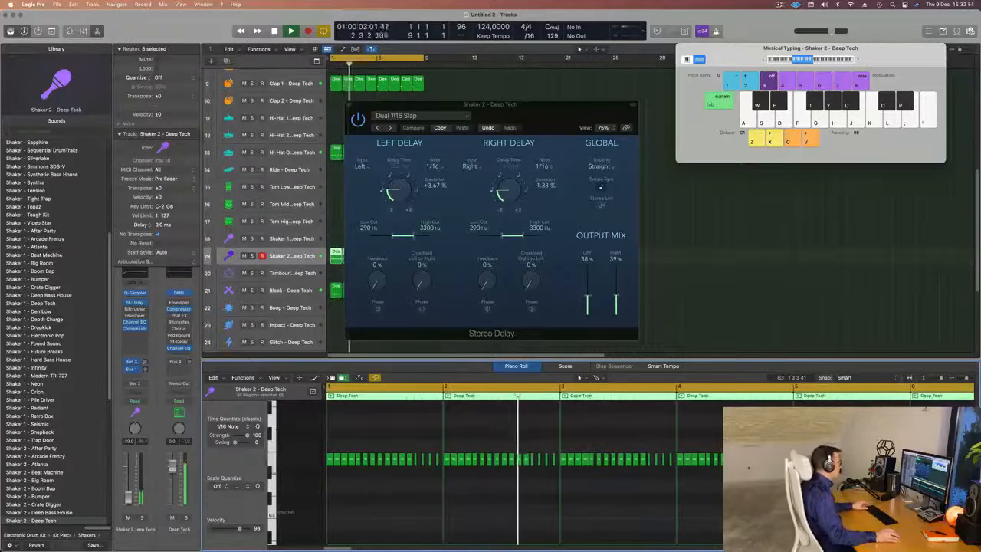
pyautogui.click(496, 73)
pyautogui.moveTo(495, 104); pyautogui.dragTo(839, 116)
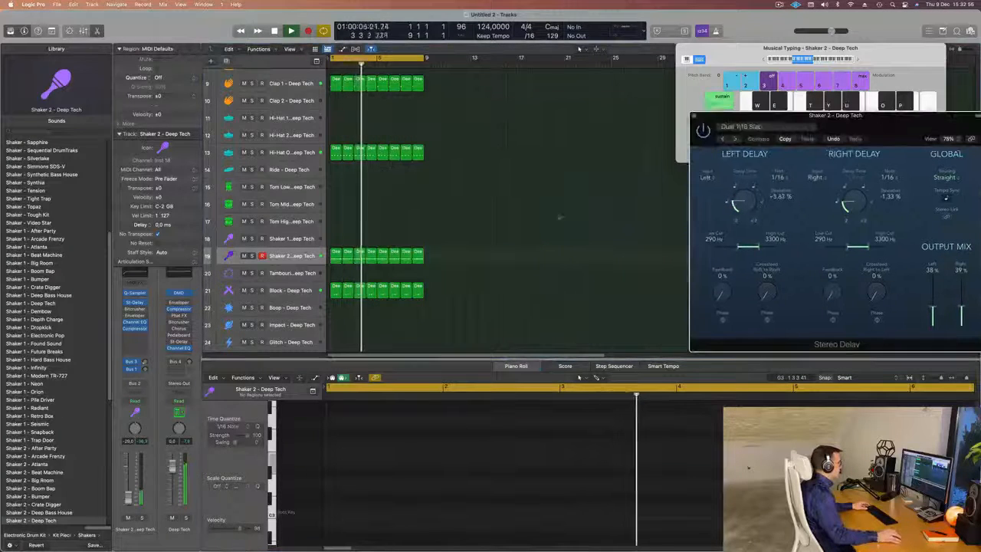
pyautogui.press('super+a')
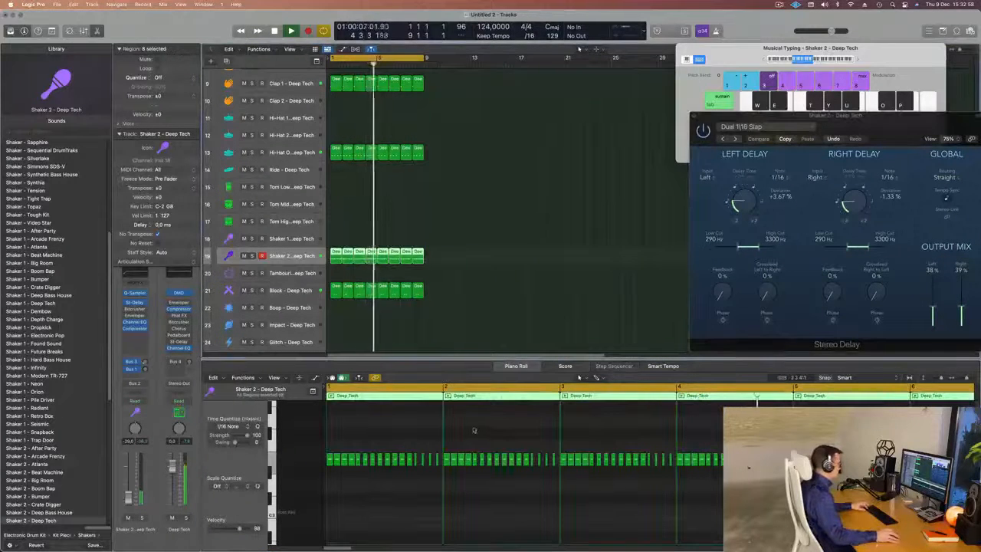
pyautogui.click(498, 521)
pyautogui.press('super+a')
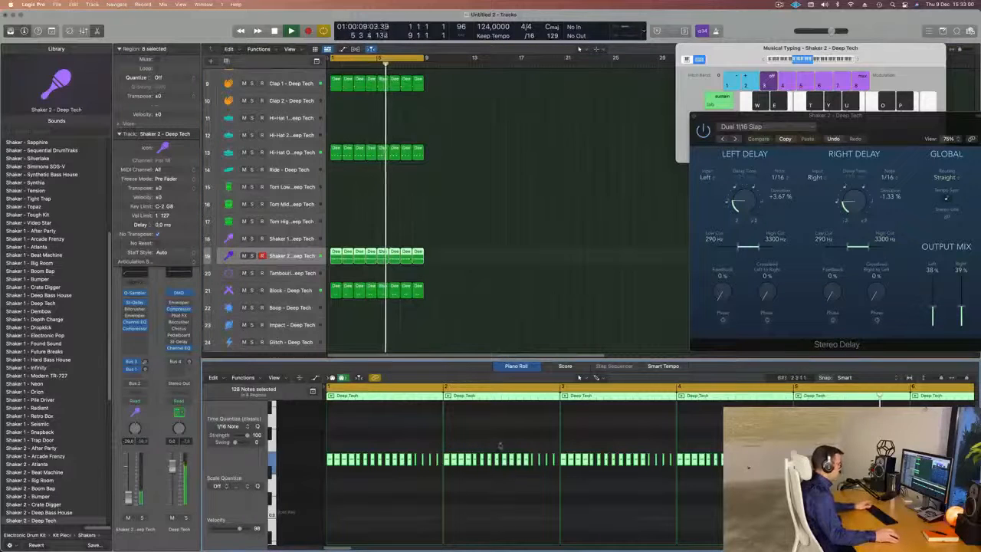
pyautogui.click(492, 236)
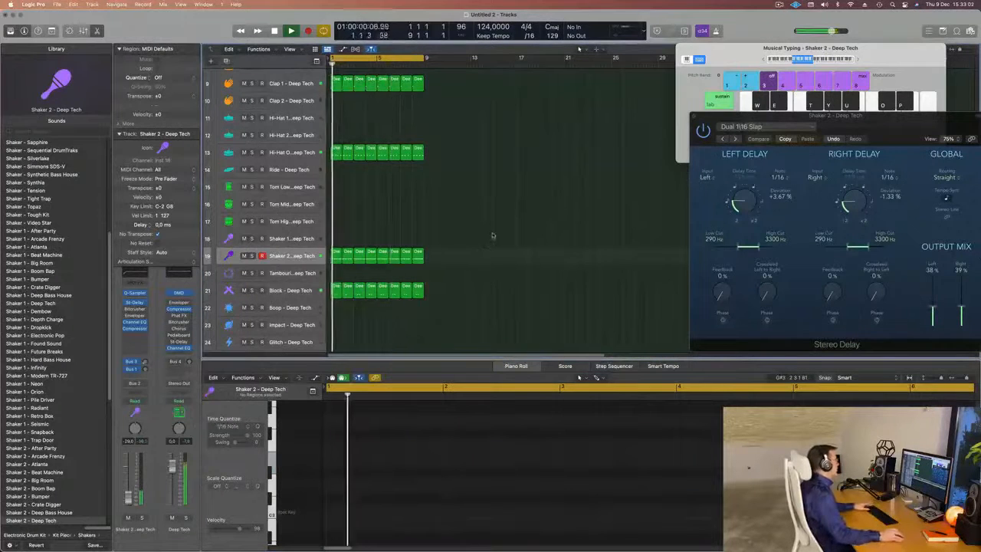
# - Duplicate the Perfect Pad 01 track and copy its eight-bar region onto the new track
pyautogui.scroll(10, 493, 236)
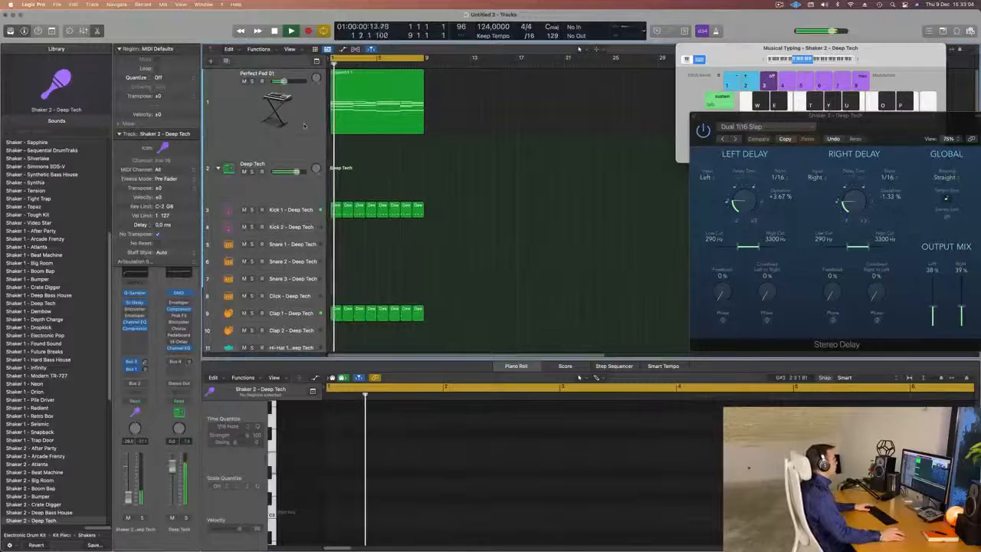
pyautogui.click(305, 125)
pyautogui.press('super+d')
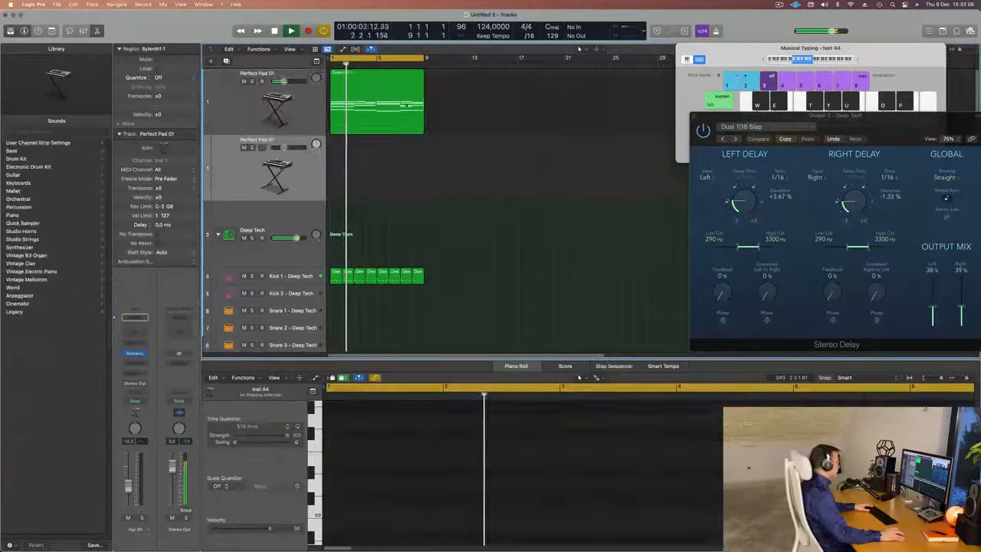
pyautogui.moveTo(373, 115); pyautogui.dragTo(371, 182)
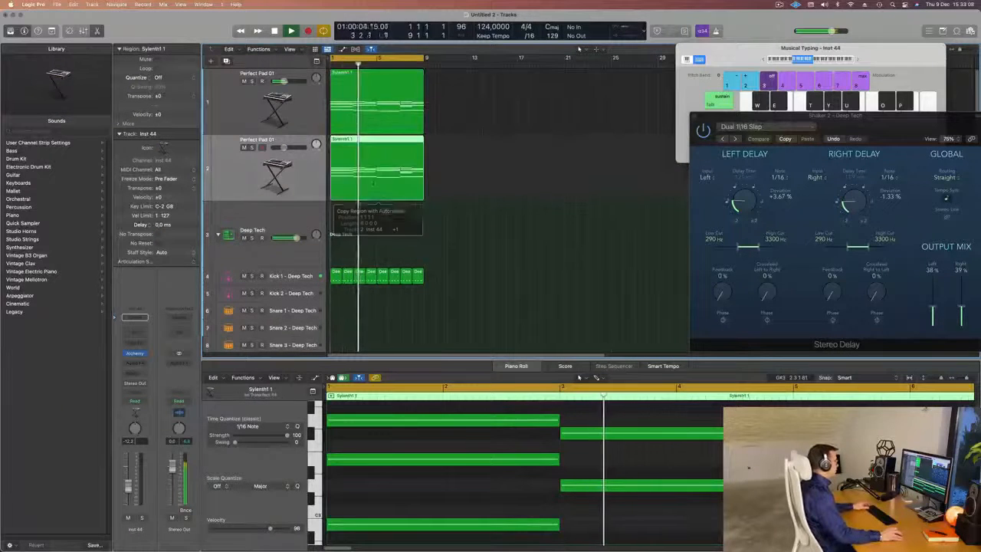
# - Delete the upper chord notes from the copied pad region, keeping only the four lowest notes, and select those
pyautogui.press('Return')
pyautogui.press('super+Left')
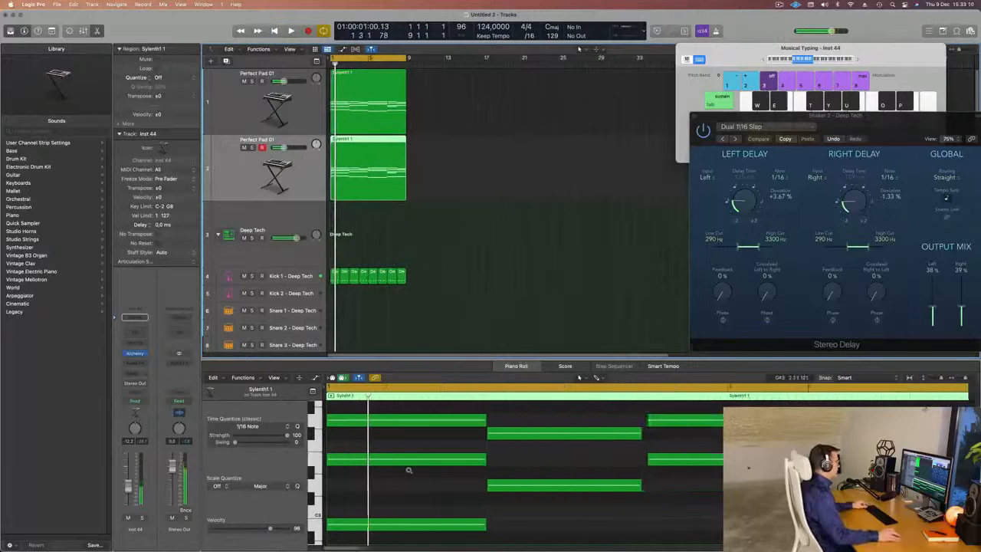
pyautogui.press('z')
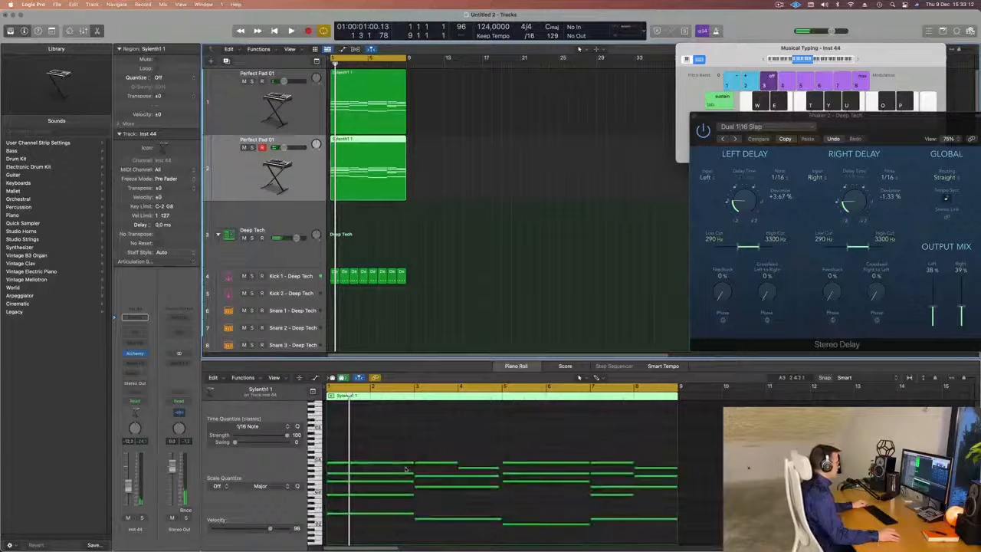
pyautogui.scroll(-3, 405, 469)
pyautogui.press('super+a')
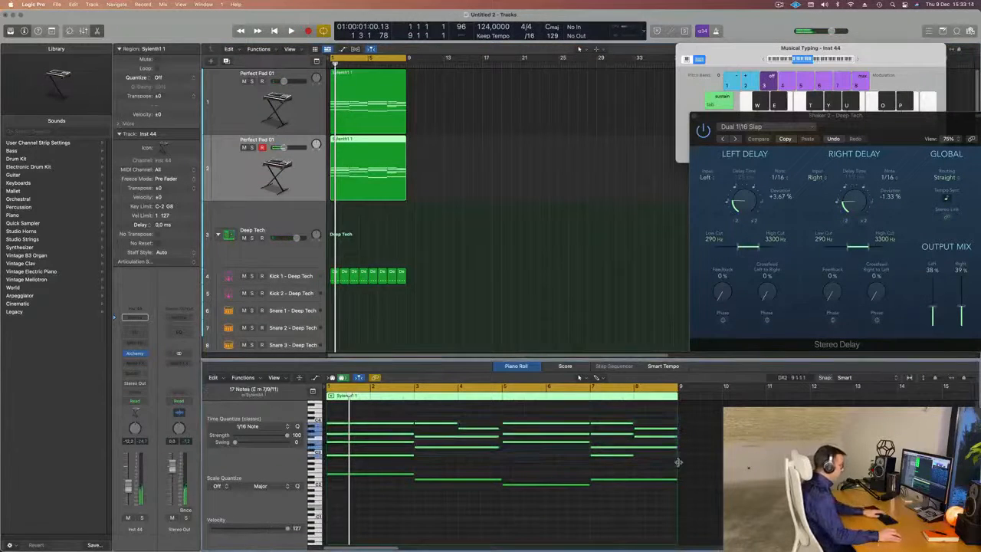
pyautogui.press('Delete')
pyautogui.moveTo(328, 429); pyautogui.dragTo(651, 525)
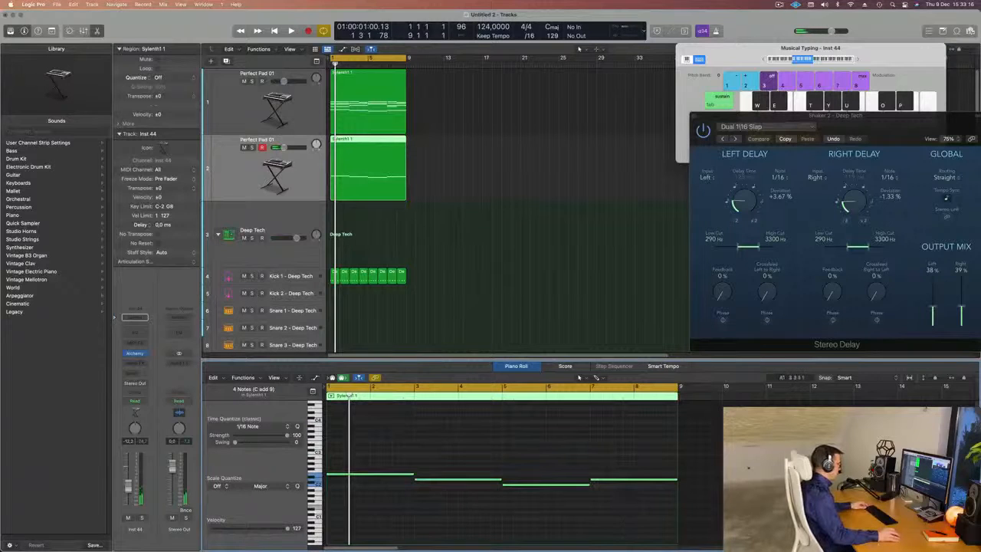
# - Shorten the four remaining bass notes to just under one beat each and play the loop
pyautogui.press('super+Right')
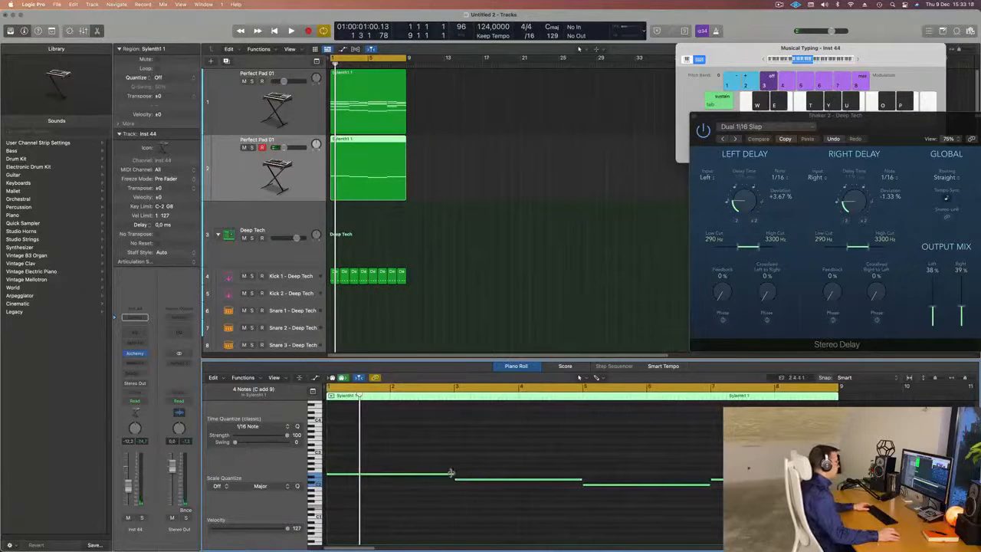
pyautogui.moveTo(451, 473); pyautogui.dragTo(337, 479)
pyautogui.moveTo(336, 480); pyautogui.dragTo(336, 480)
pyautogui.press('space')
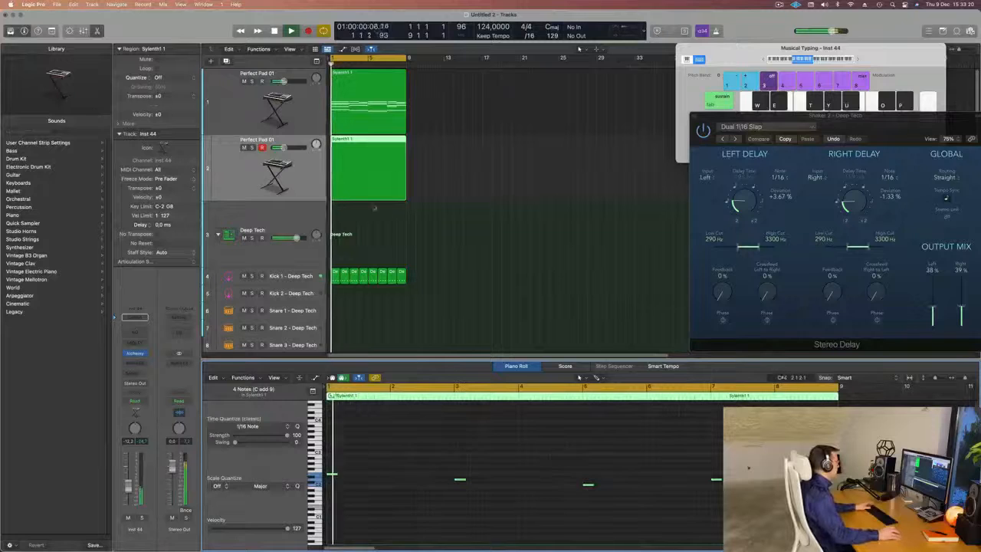
# - Open Alchemy on the duplicated pad track and filter its presets to the Bass category
pyautogui.click(375, 189)
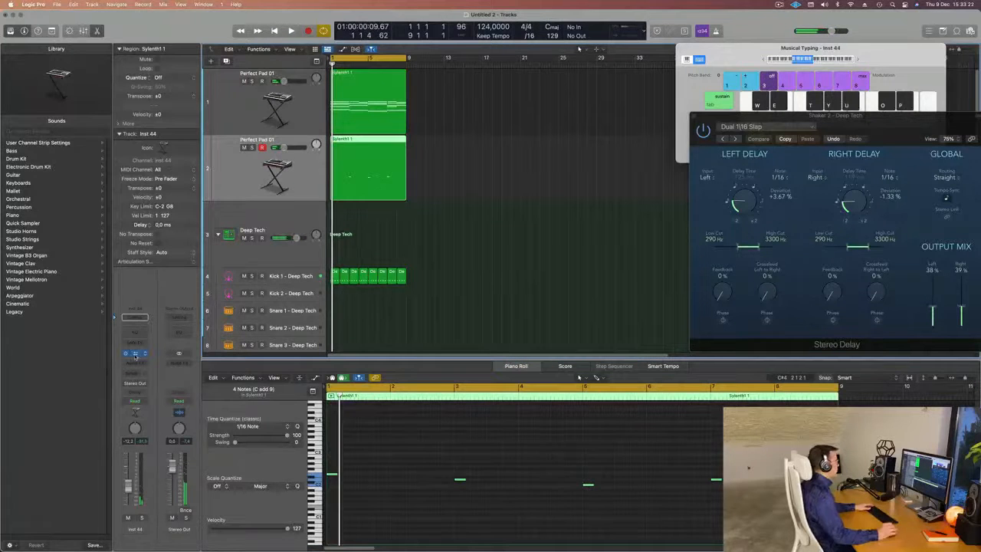
pyautogui.moveTo(435, 162); pyautogui.dragTo(425, 162)
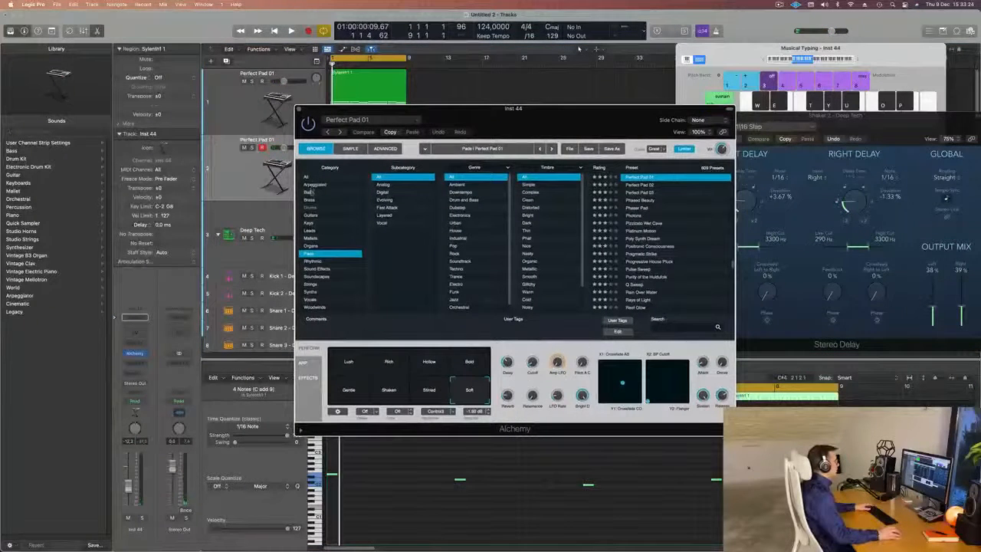
pyautogui.click(310, 192)
pyautogui.scroll(-10, 721, 226)
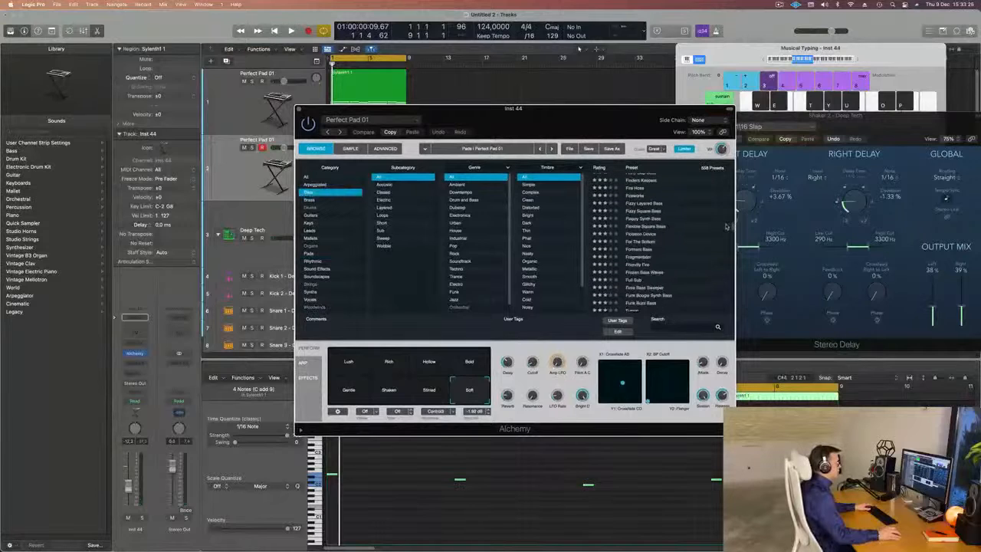
pyautogui.moveTo(732, 227); pyautogui.dragTo(737, 129)
pyautogui.moveTo(632, 114); pyautogui.dragTo(644, 88)
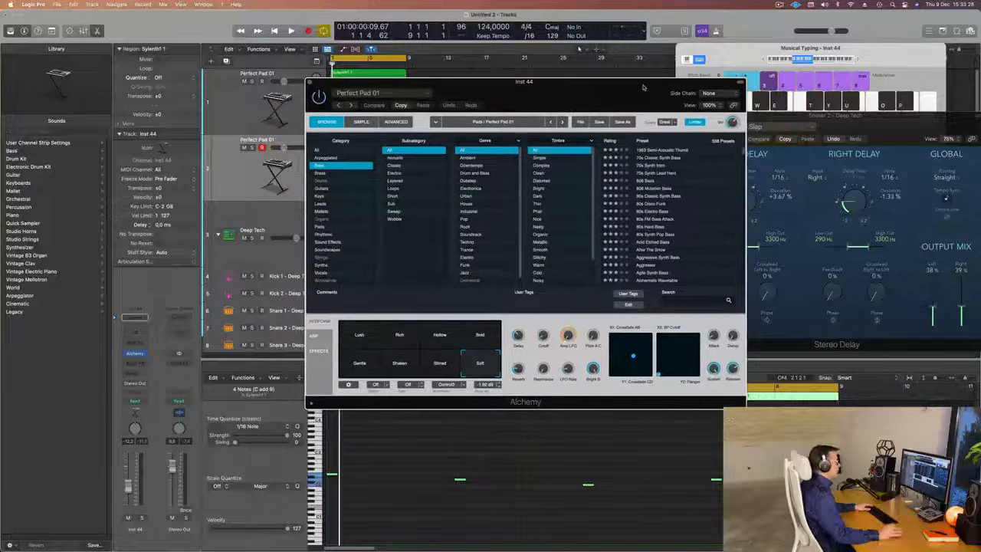
# - Try the 1963 Semi-Acoustic Thumb bass preset on the duplicated track with the loop playing
pyautogui.click(663, 151)
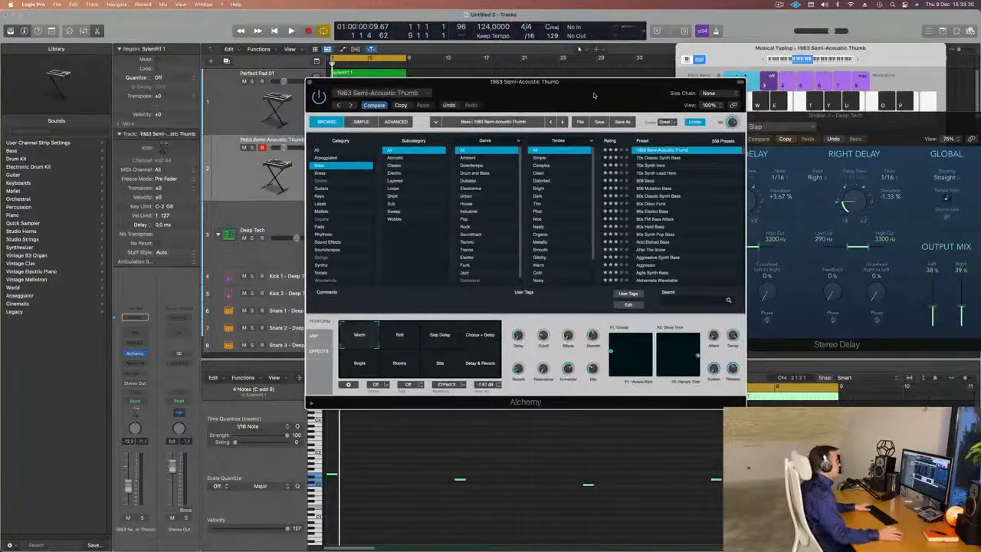
pyautogui.moveTo(575, 89); pyautogui.dragTo(639, 87)
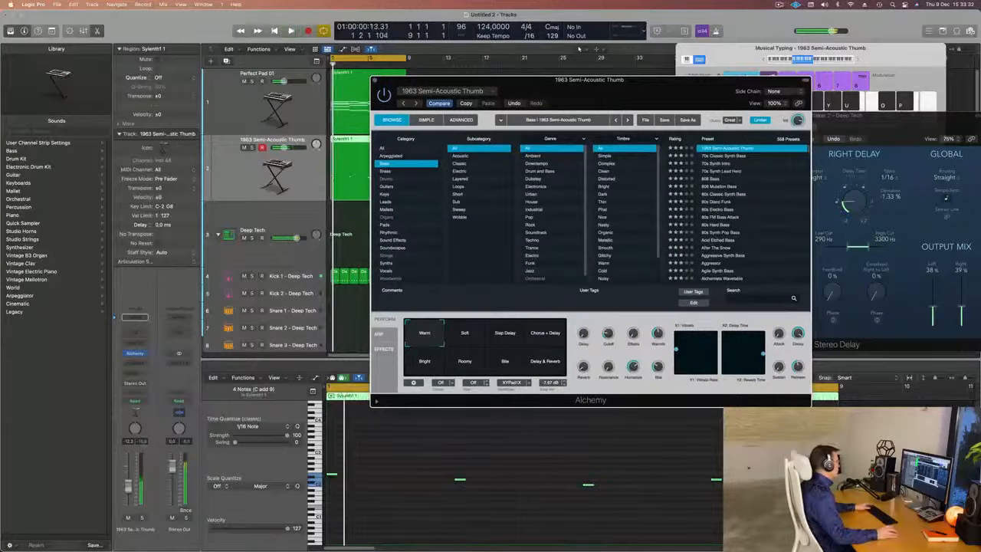
pyautogui.click(291, 30)
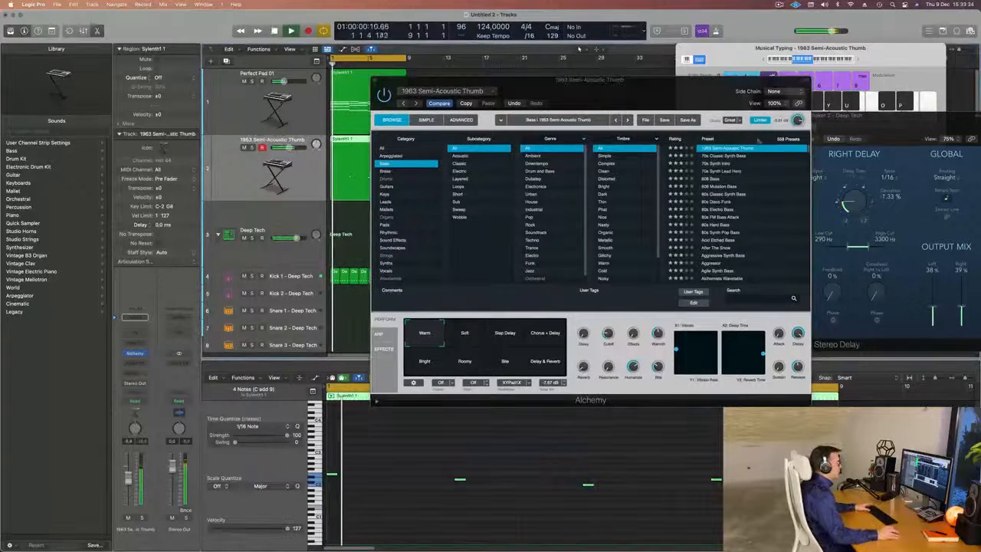
# - Load the 70s Classic Synth Bass preset in Alchemy and audition it in the loop
pyautogui.click(718, 156)
pyautogui.moveTo(674, 81); pyautogui.dragTo(718, 82)
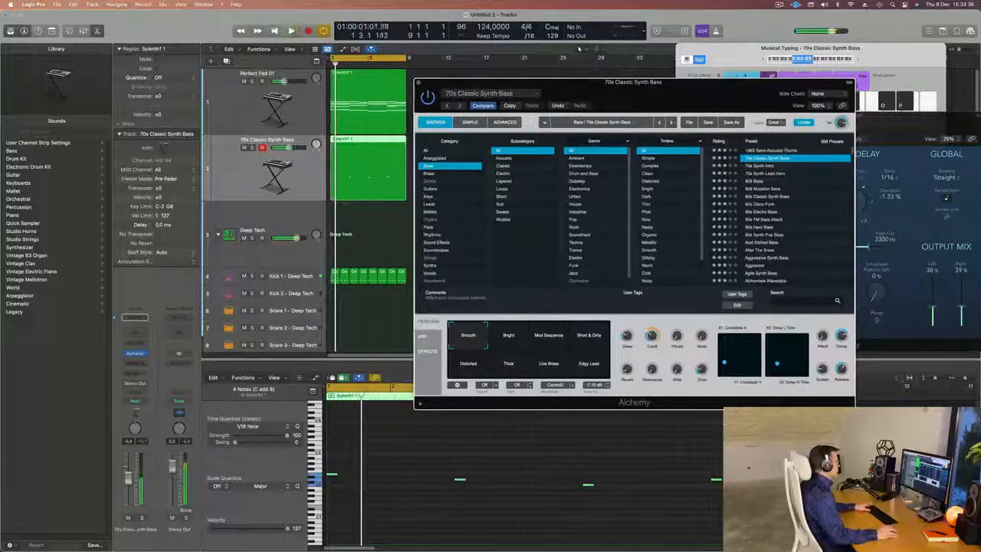
pyautogui.press('space')
pyautogui.click(291, 31)
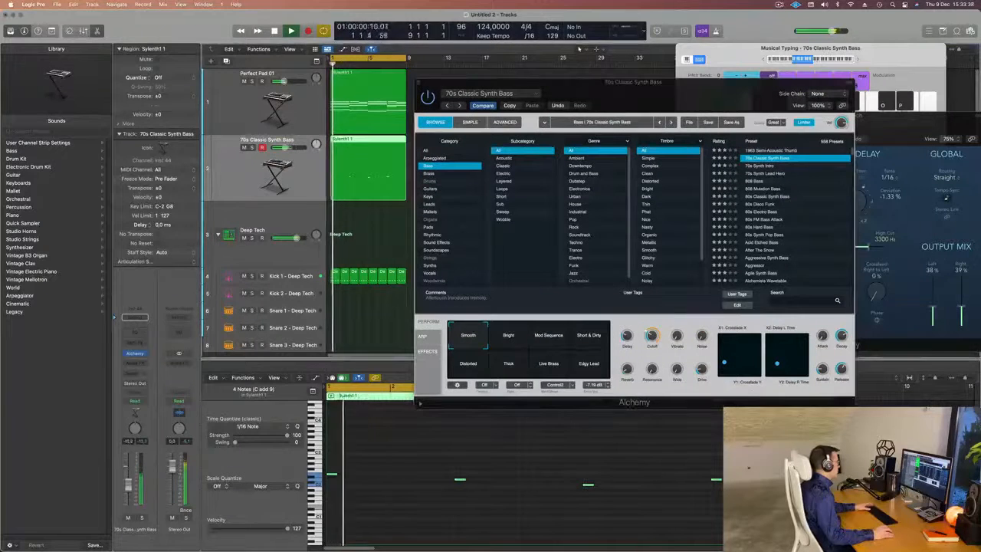
pyautogui.press('space')
pyautogui.press('space')
# - Move the Alchemy window clear of the regions and replay the bass notes from the loop start
pyautogui.moveTo(601, 81); pyautogui.dragTo(825, 61)
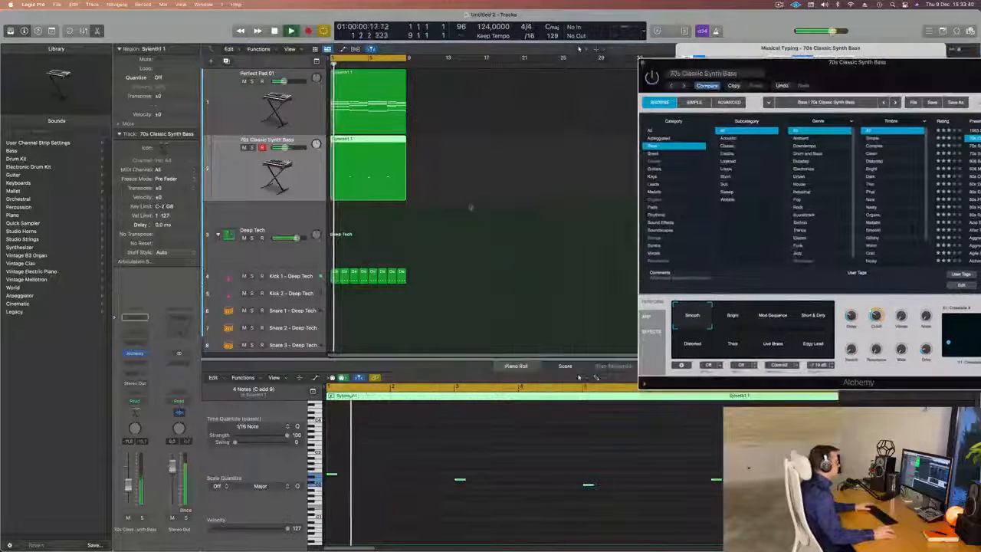
pyautogui.press('space')
pyautogui.press('space')
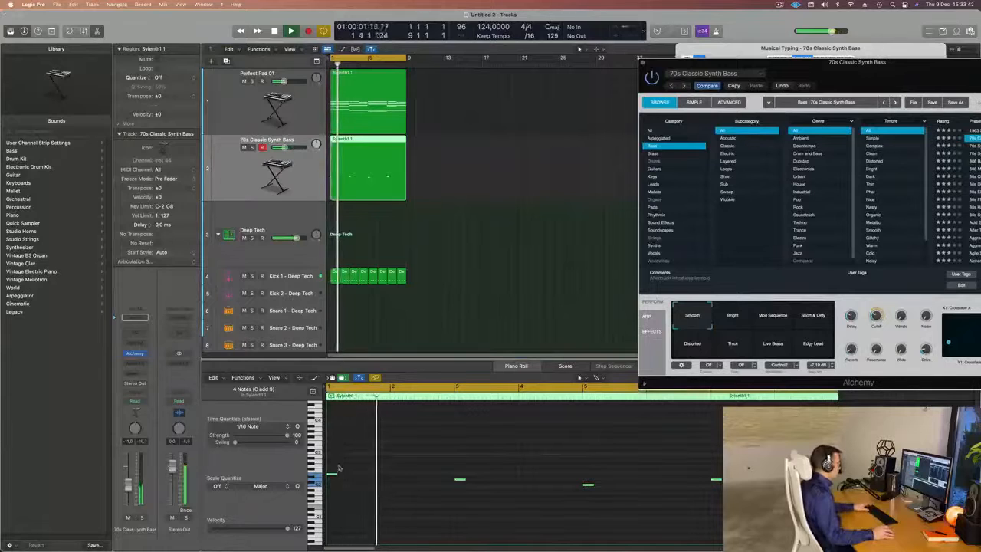
pyautogui.press('space')
pyautogui.press('space')
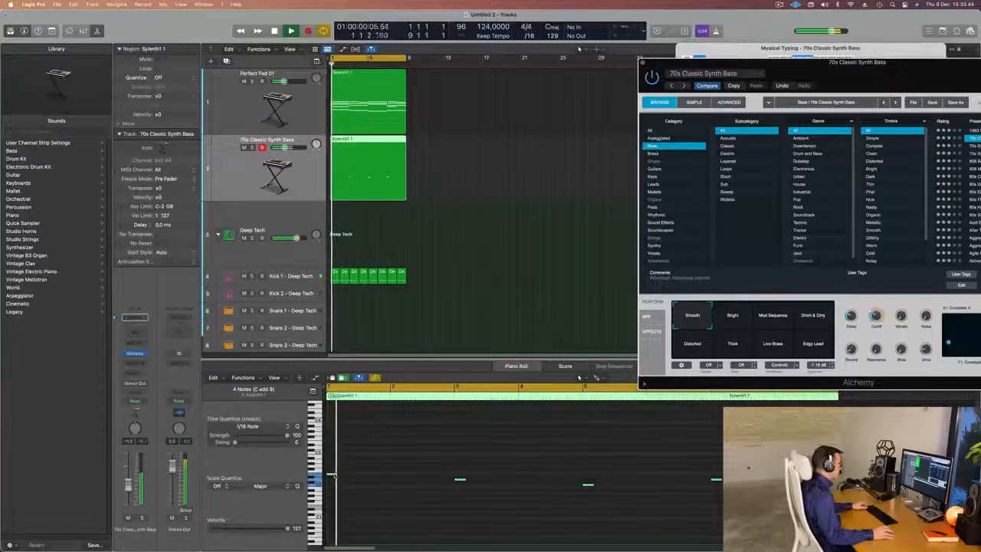
# - Try copying the four bass notes half a bar later and replay the loop
pyautogui.moveTo(334, 476); pyautogui.dragTo(364, 476)
pyautogui.press('space')
pyautogui.press('space')
pyautogui.press('super+Left')
pyautogui.press('super+Left')
pyautogui.press('space')
pyautogui.press('space')
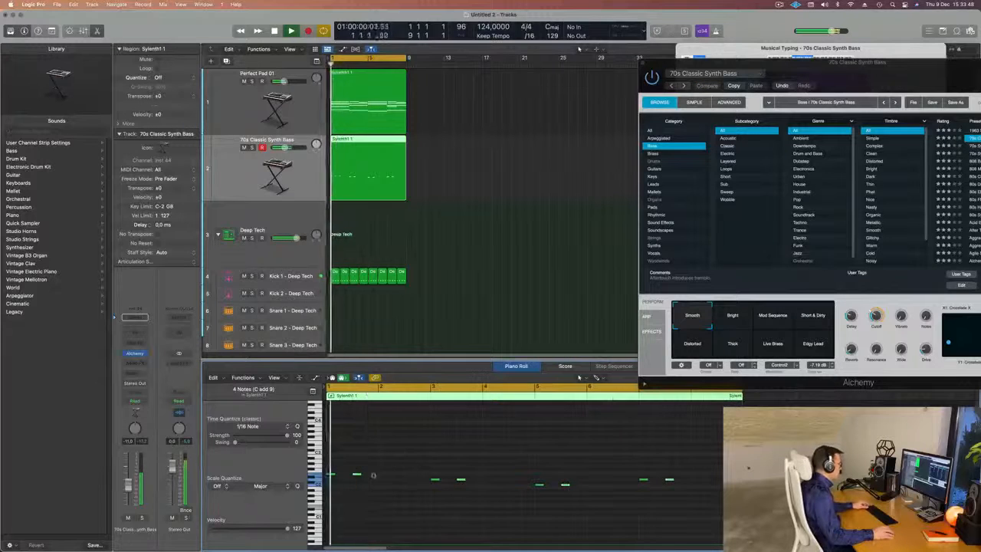
# - Undo the half-bar copy of the bass notes
pyautogui.press('super+Right')
pyautogui.press('super+Right')
pyautogui.press('super+Right')
pyautogui.click(396, 478)
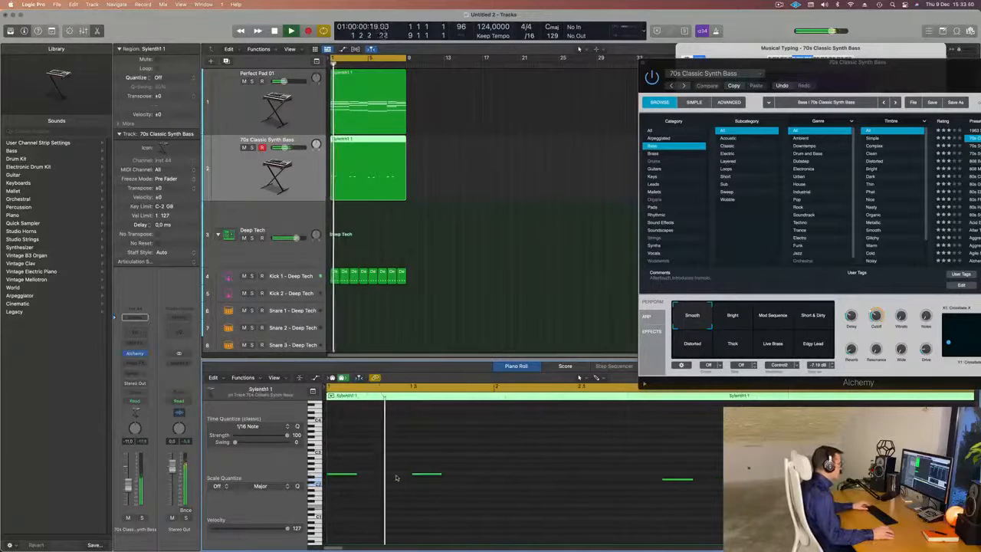
pyautogui.press('super+z')
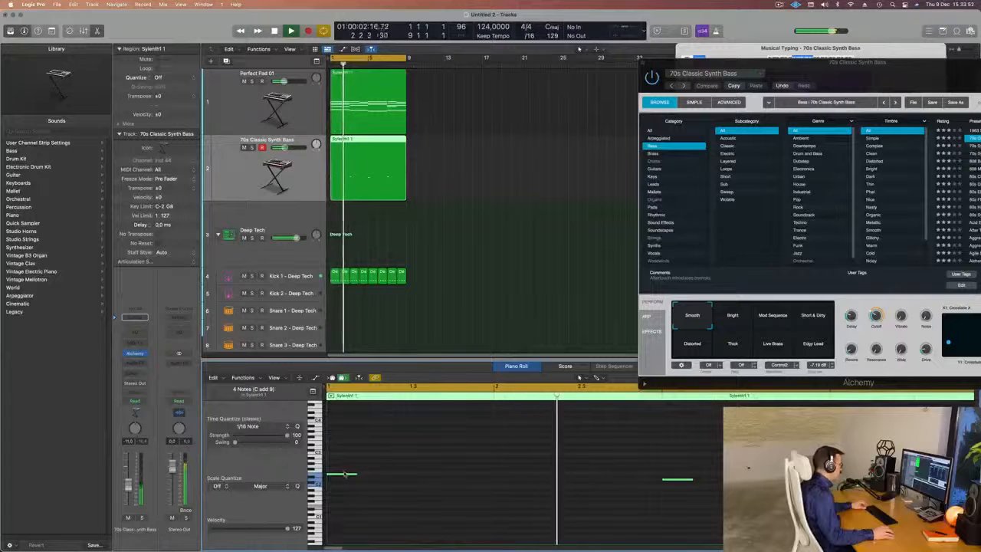
# - Copy the four bass notes and shift the copies to two and a half beats after the originals
pyautogui.moveTo(374, 480); pyautogui.dragTo(397, 474)
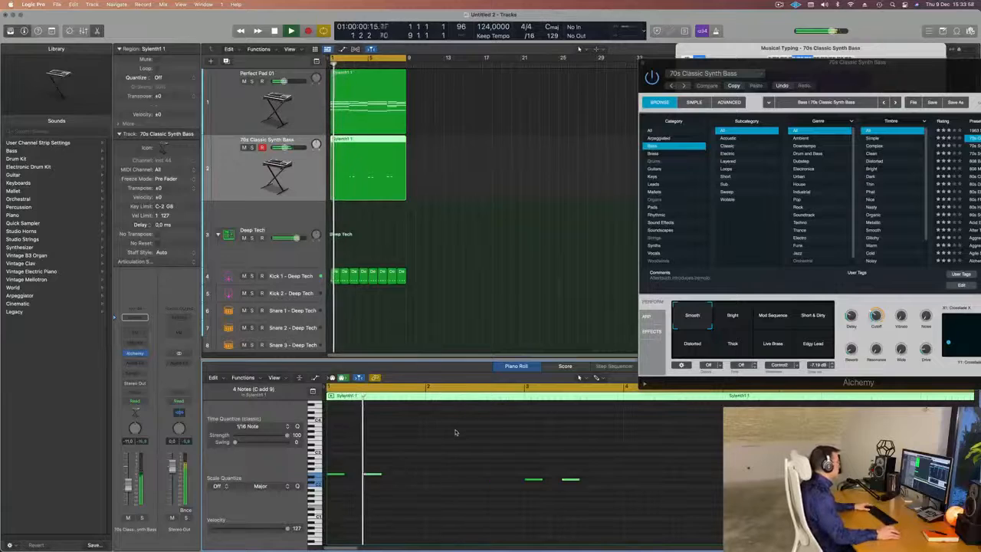
pyautogui.moveTo(374, 475); pyautogui.dragTo(399, 477)
pyautogui.scroll(-2, 434, 469)
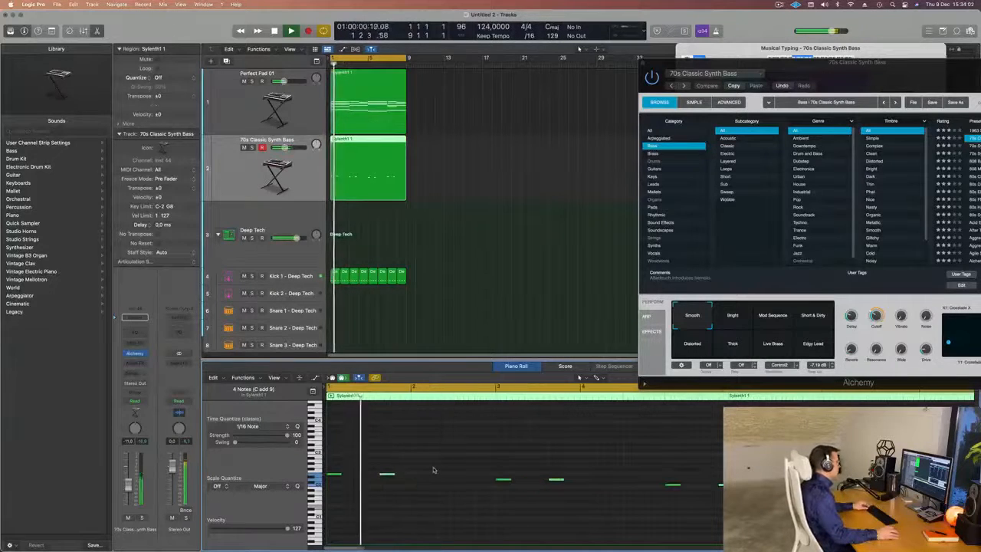
pyautogui.press('Return')
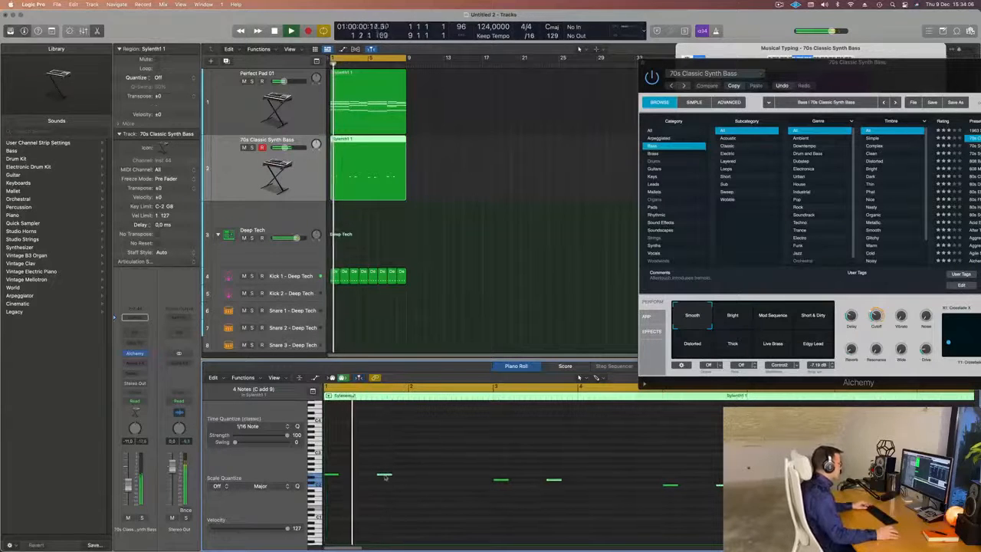
# - Copy the second set of bass notes one and a half beats later, onto the start of each following bar, and replay
pyautogui.moveTo(386, 475); pyautogui.dragTo(416, 476)
pyautogui.press('space')
pyautogui.press('space')
pyautogui.press('super+Left')
pyautogui.press('super+Left')
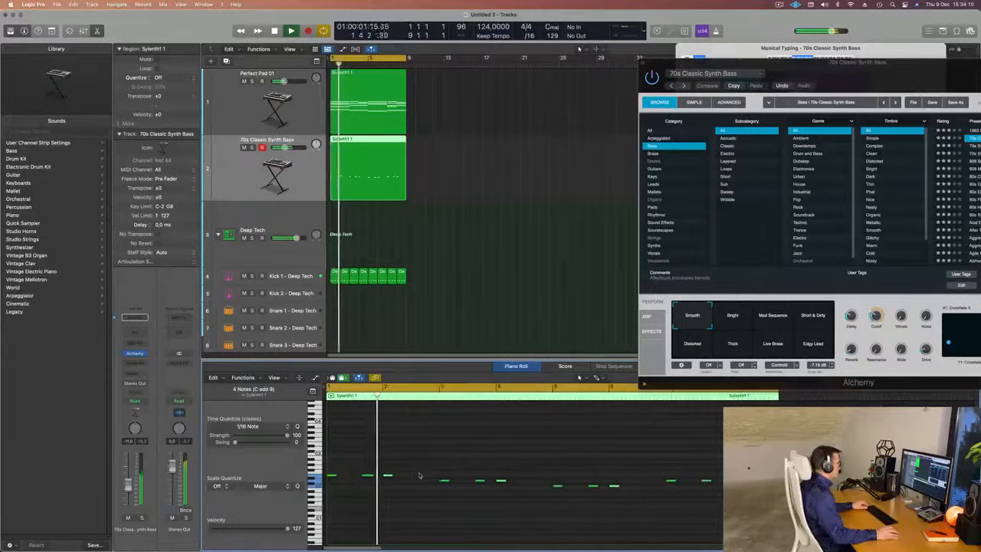
# - Copy the third set of bass notes two and a half beats later and replay the loop
pyautogui.hscroll(3, 422, 472)
pyautogui.press('space')
pyautogui.press('space')
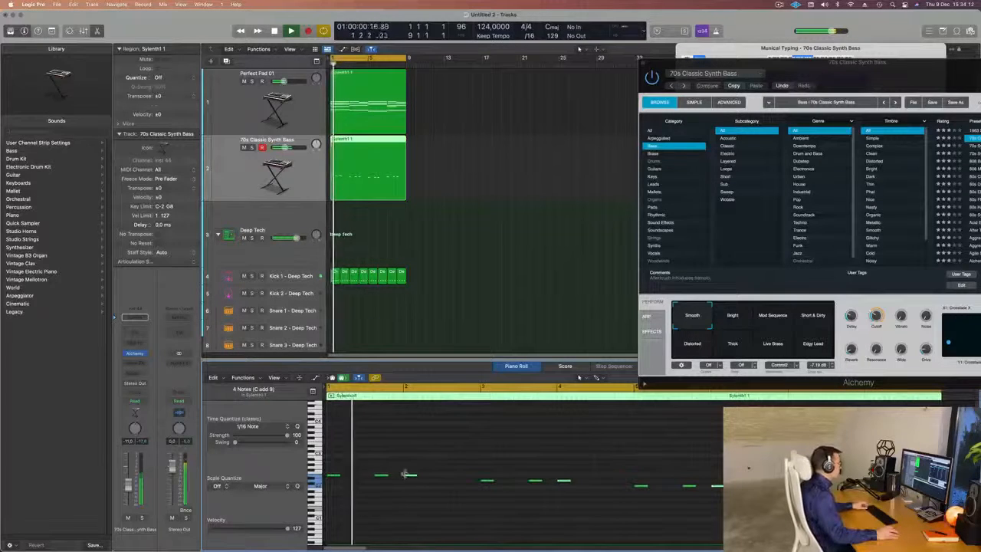
pyautogui.moveTo(410, 475); pyautogui.dragTo(459, 481)
pyautogui.press('space')
pyautogui.press('space')
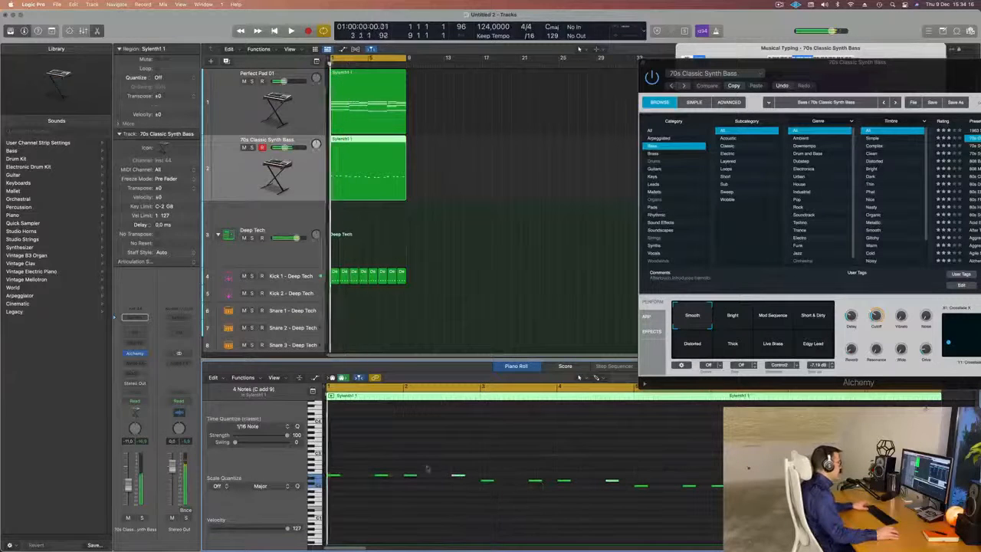
pyautogui.hscroll(-1, 428, 468)
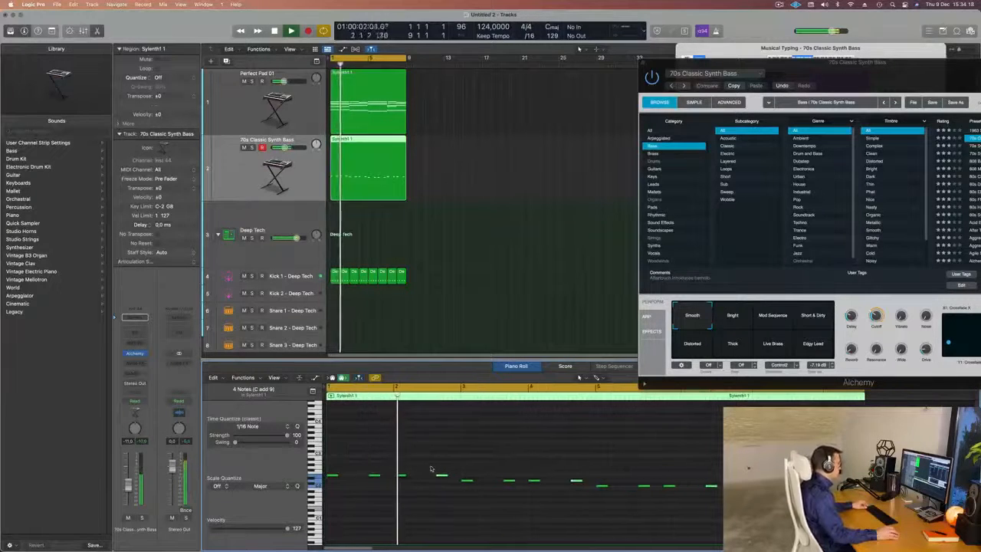
pyautogui.hscroll(-1, 431, 467)
pyautogui.hscroll(-2, 416, 465)
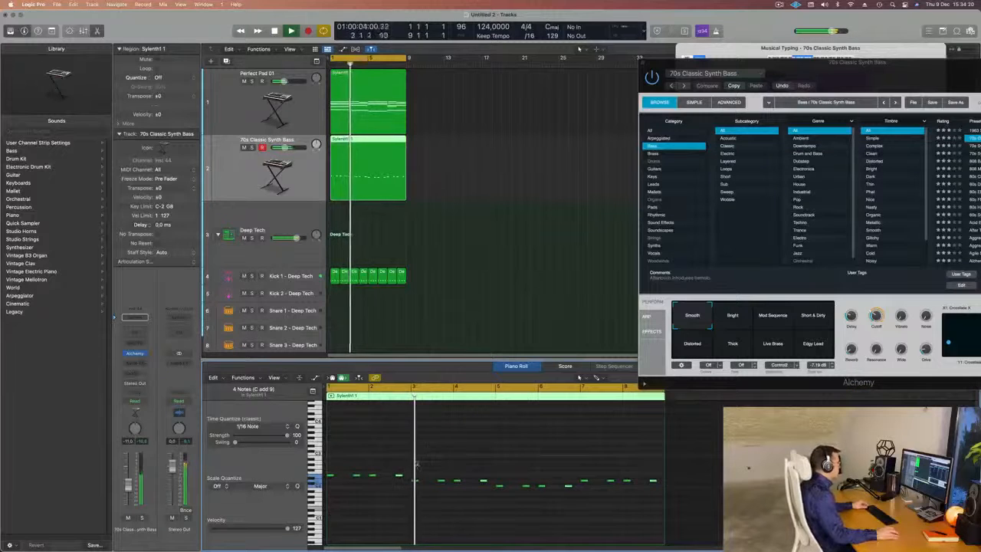
pyautogui.hscroll(-2, 416, 465)
# - Audition the synth bass's other performance snapshots, such as Short & Dirty, Thick, Live Brass and Edgy Lead, and return to Smooth
pyautogui.moveTo(864, 77); pyautogui.dragTo(511, 241)
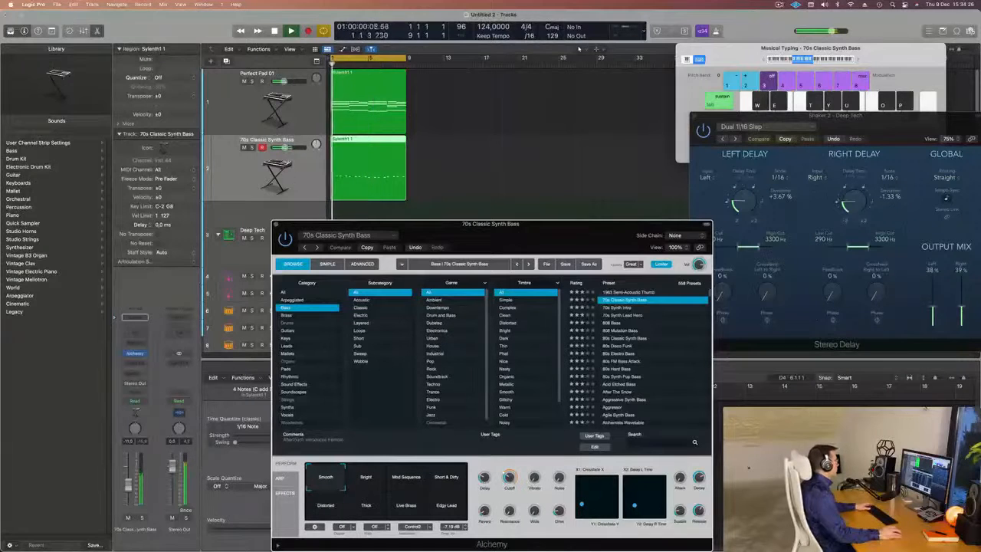
pyautogui.click(369, 165)
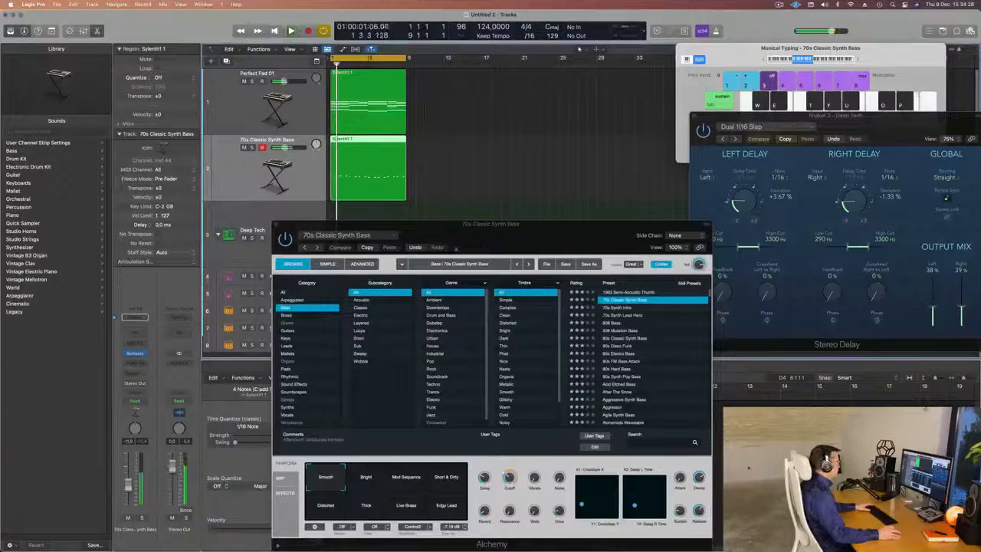
pyautogui.moveTo(497, 247); pyautogui.dragTo(580, 107)
pyautogui.click(523, 344)
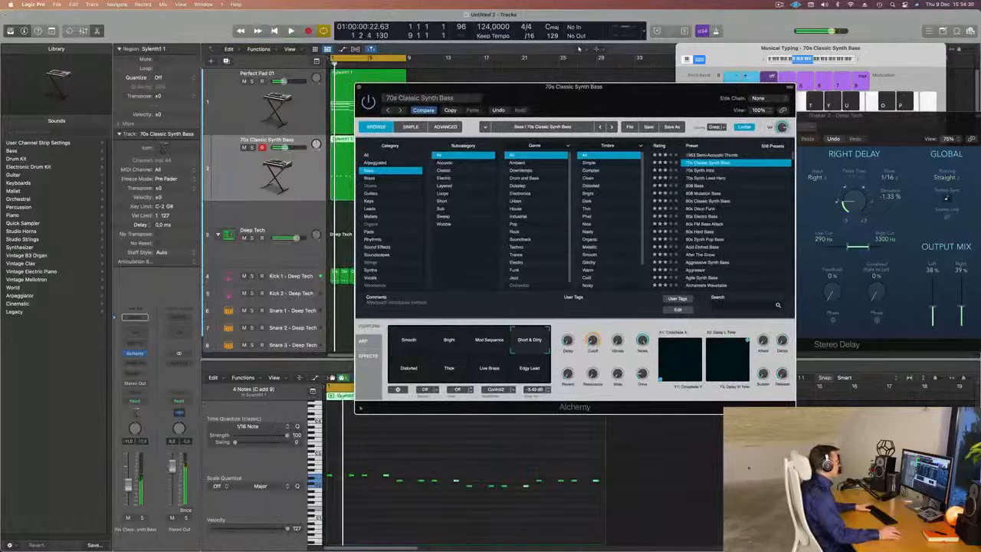
pyautogui.click(448, 341)
pyautogui.click(409, 368)
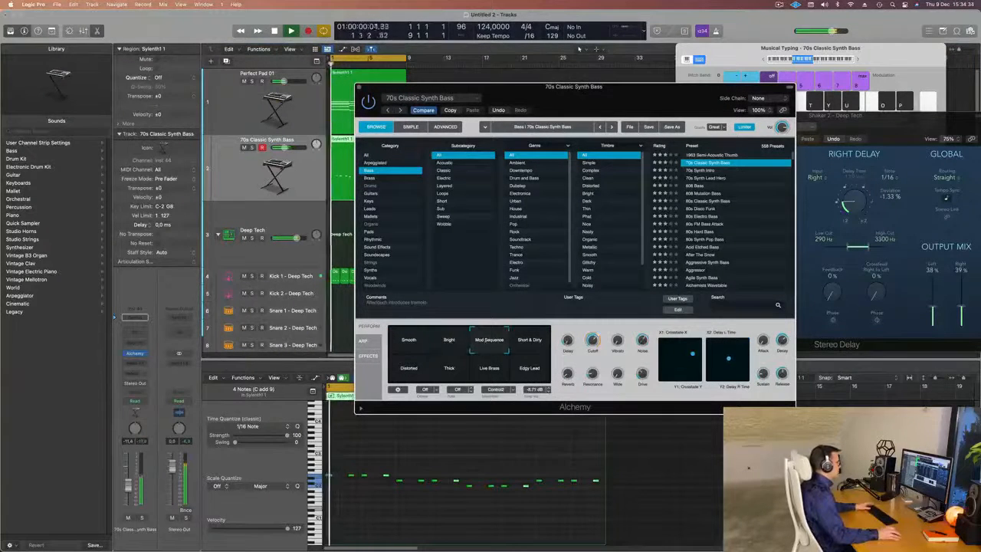
pyautogui.click(448, 369)
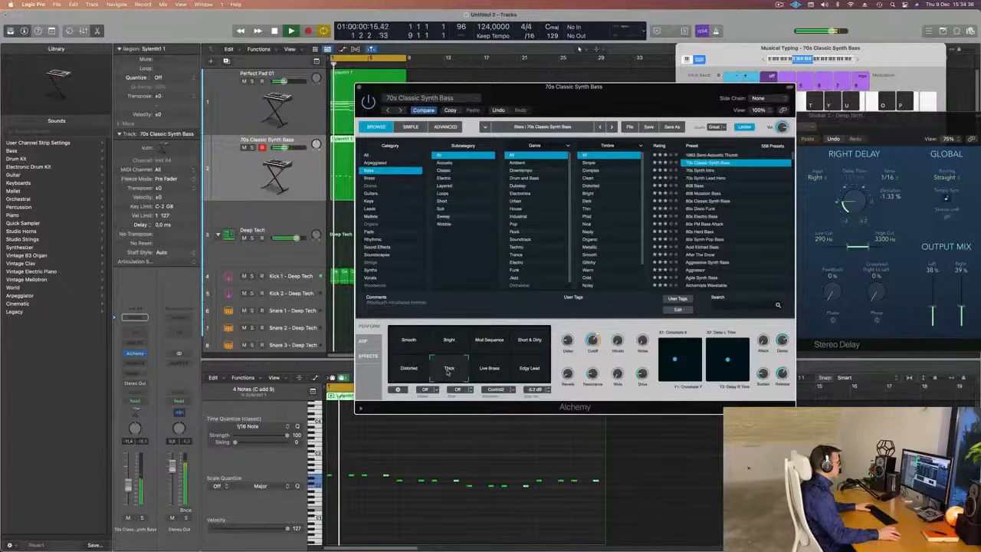
pyautogui.click(489, 369)
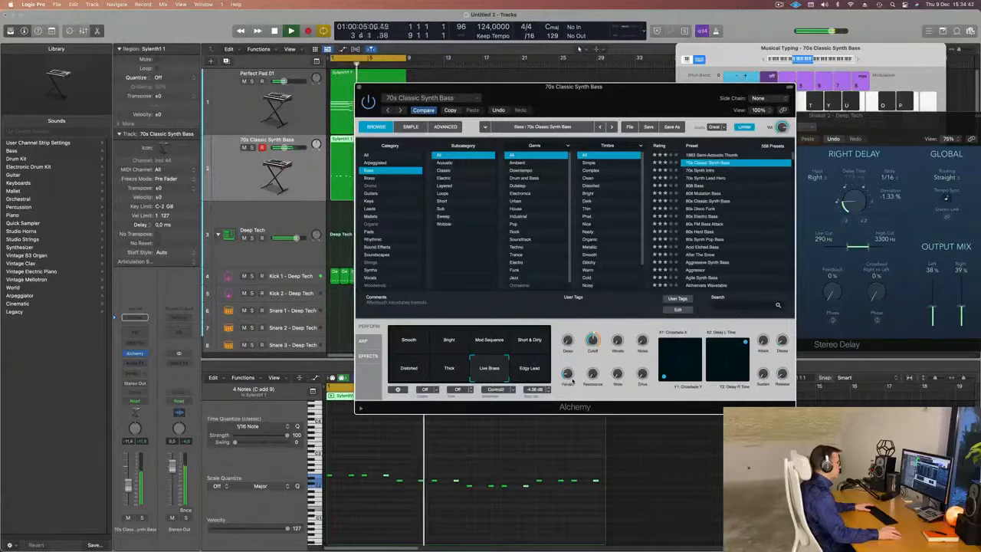
pyautogui.click(539, 379)
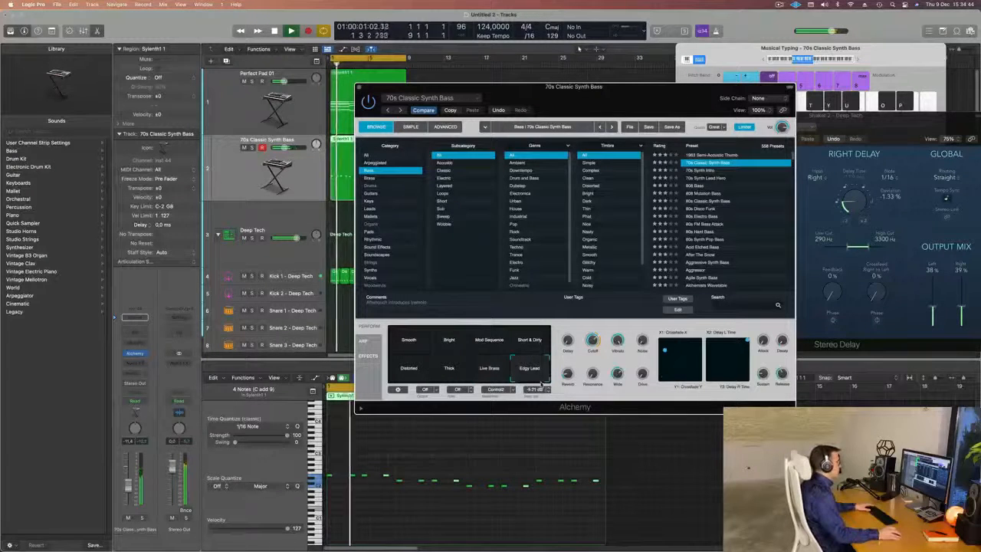
pyautogui.click(410, 353)
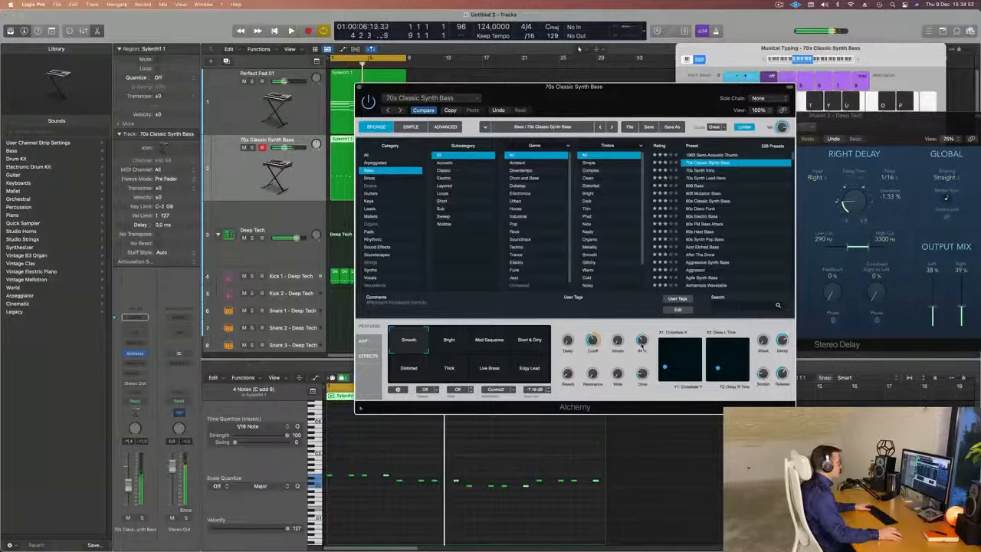
# - Adjust the synth bass's Noise, Sustain and Attack controls while replaying the loop from the start
pyautogui.press('Return')
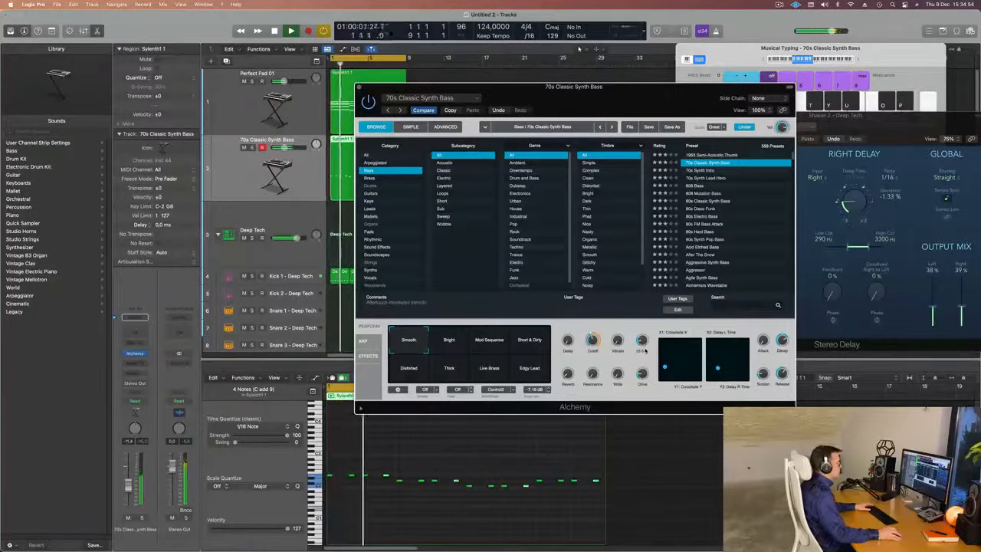
pyautogui.press('Return')
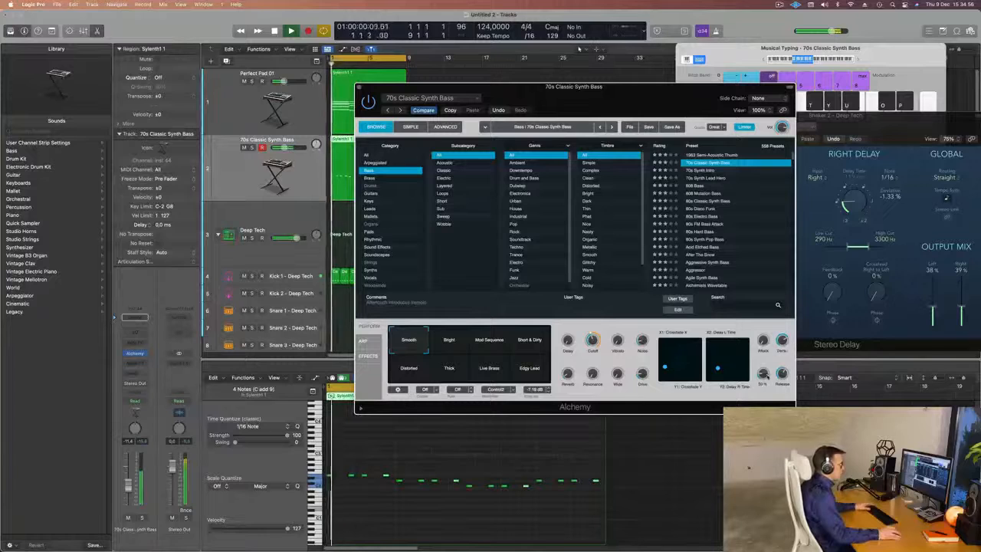
pyautogui.press('Return')
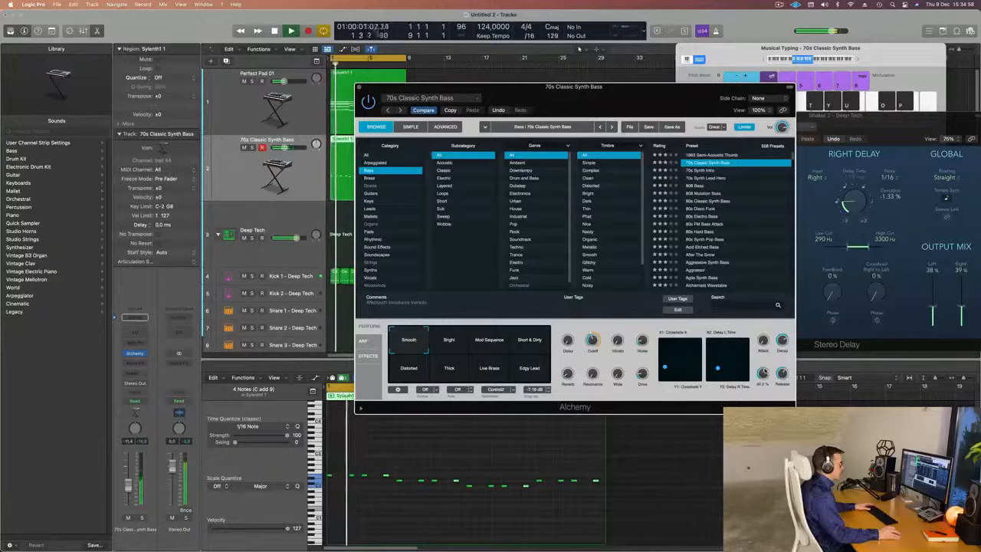
pyautogui.press('Return')
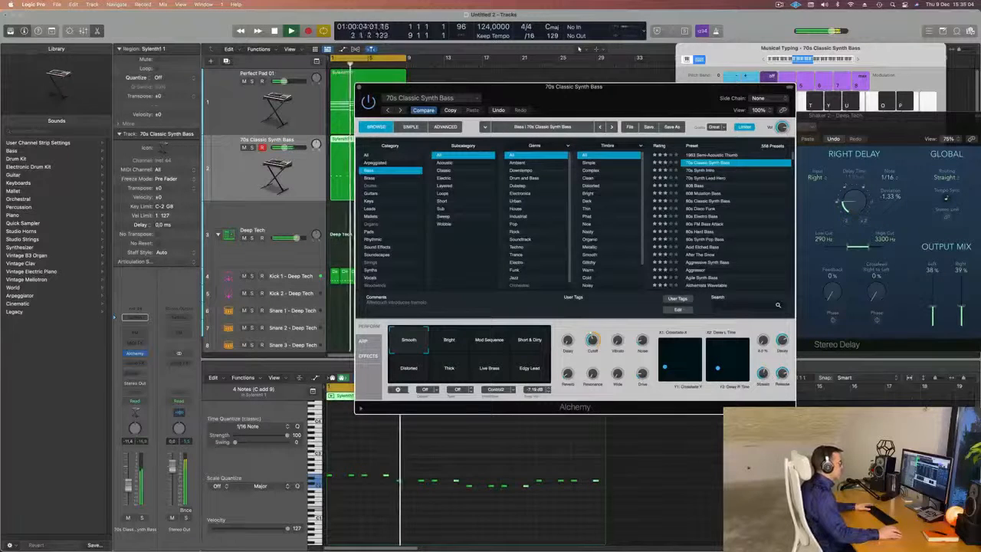
# - Adjust the synth bass's Cutoff in Alchemy while replaying the loop from the start
pyautogui.moveTo(679, 88); pyautogui.dragTo(718, 65)
pyautogui.press('Return')
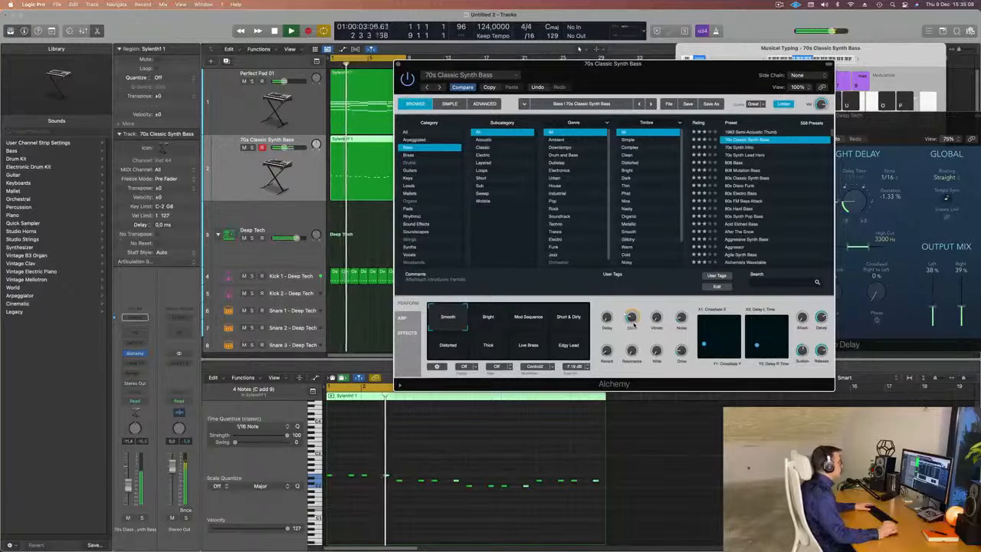
pyautogui.moveTo(671, 64); pyautogui.dragTo(650, 64)
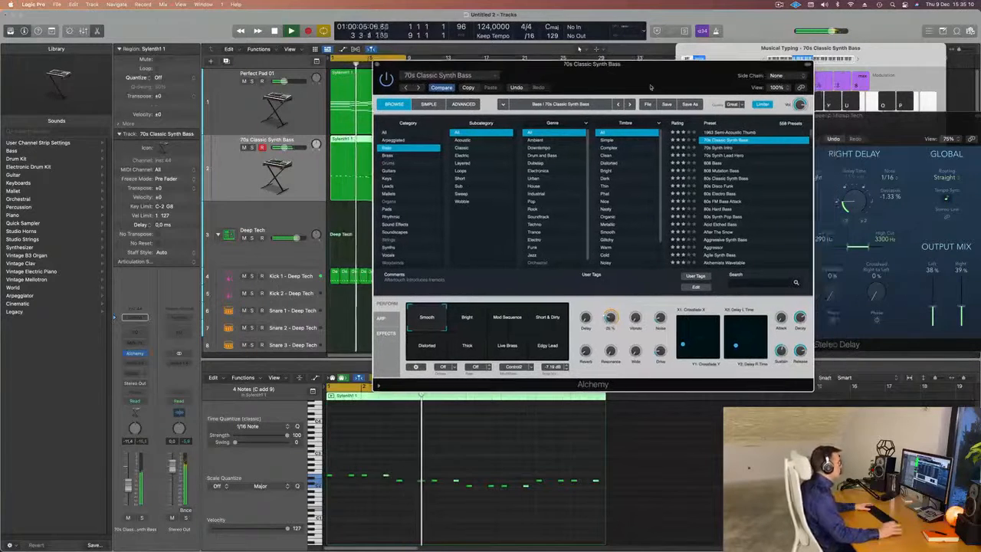
pyautogui.press('Return')
pyautogui.moveTo(609, 319); pyautogui.dragTo(609, 321)
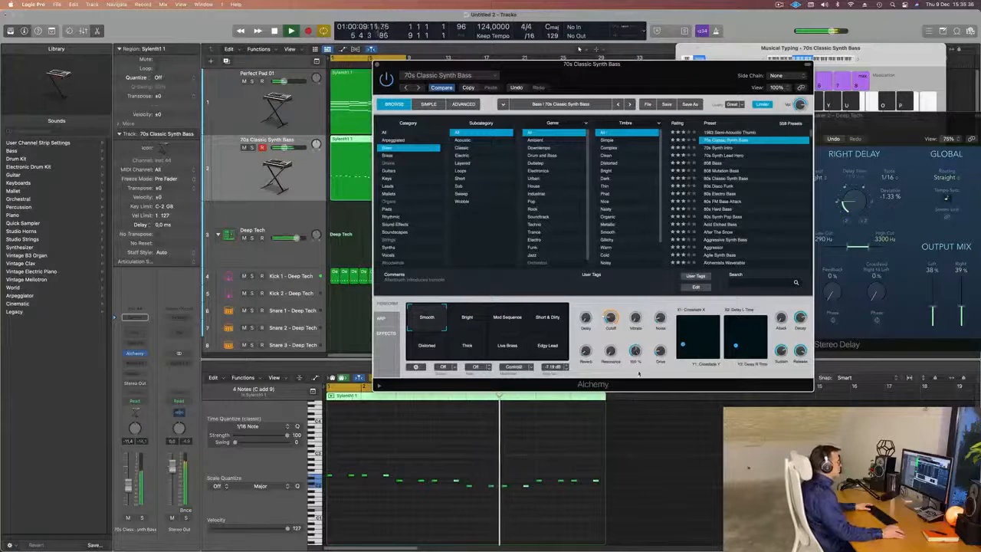
# - Turn down the synth bass's Wide control and adjust its Drive and Reverb while the loop plays
pyautogui.moveTo(638, 373); pyautogui.dragTo(638, 390)
pyautogui.moveTo(659, 351); pyautogui.dragTo(665, 337)
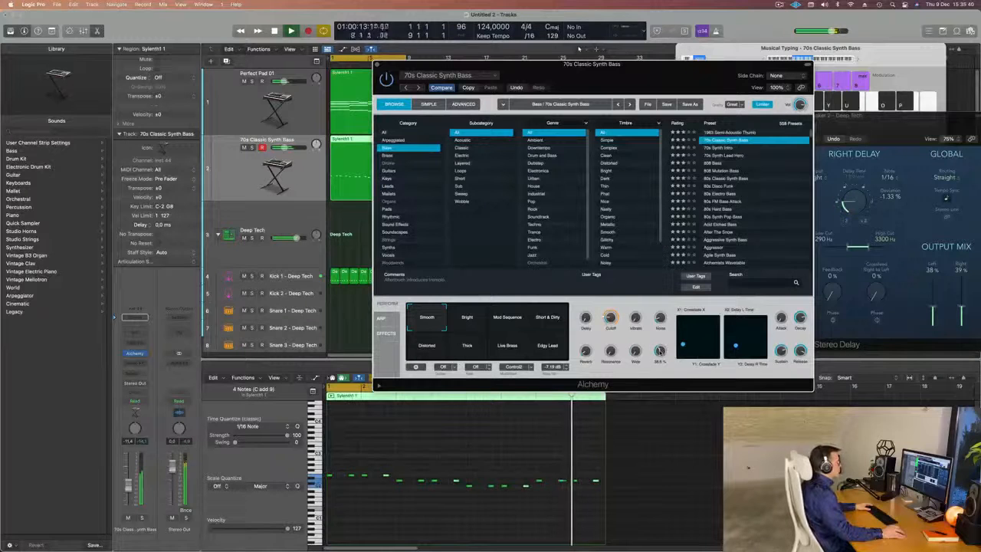
pyautogui.moveTo(645, 65); pyautogui.dragTo(695, 90)
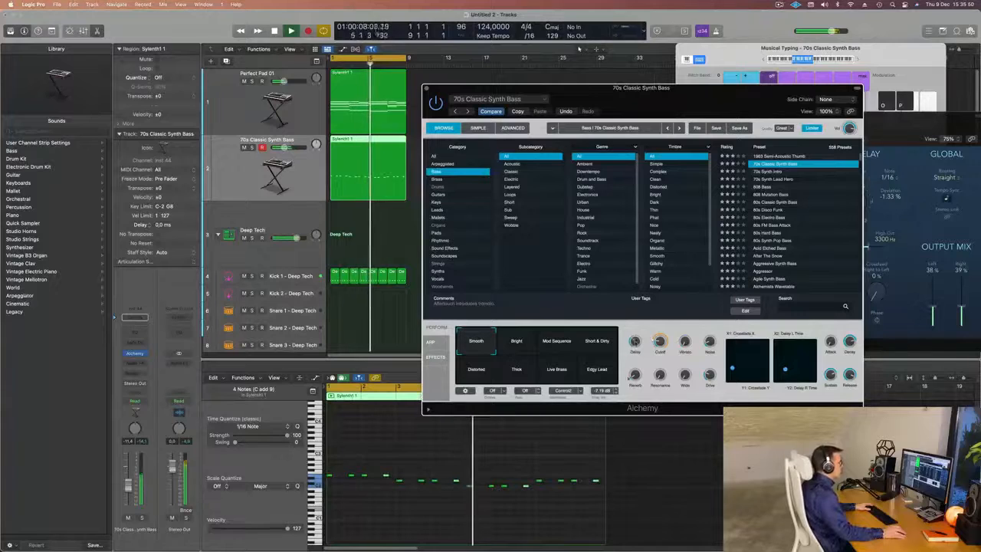
pyautogui.press('Return')
pyautogui.moveTo(701, 89); pyautogui.dragTo(779, 76)
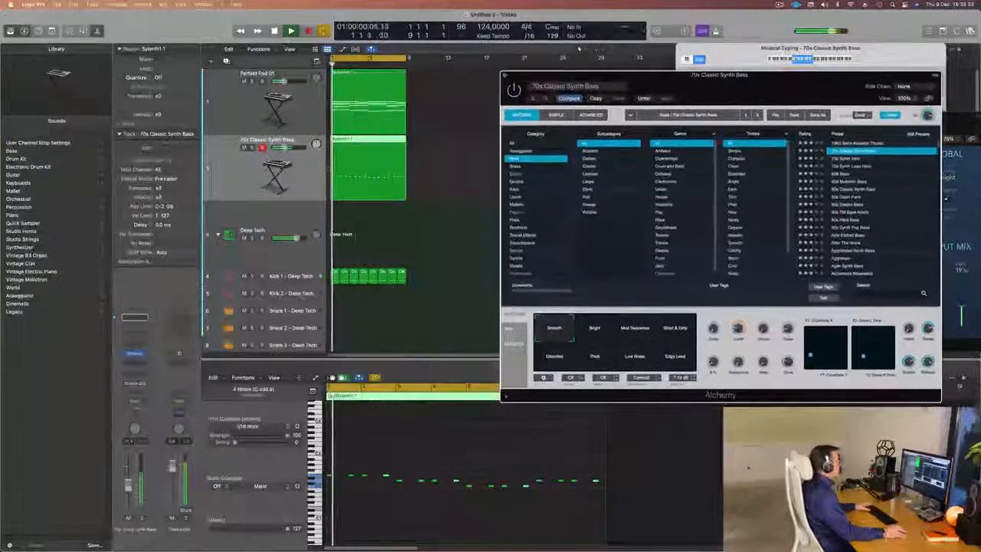
# - Select all the bass notes in the piano roll and lengthen them slightly
pyautogui.click(383, 510)
pyautogui.hscroll(3, 379, 509)
pyautogui.press('super+a')
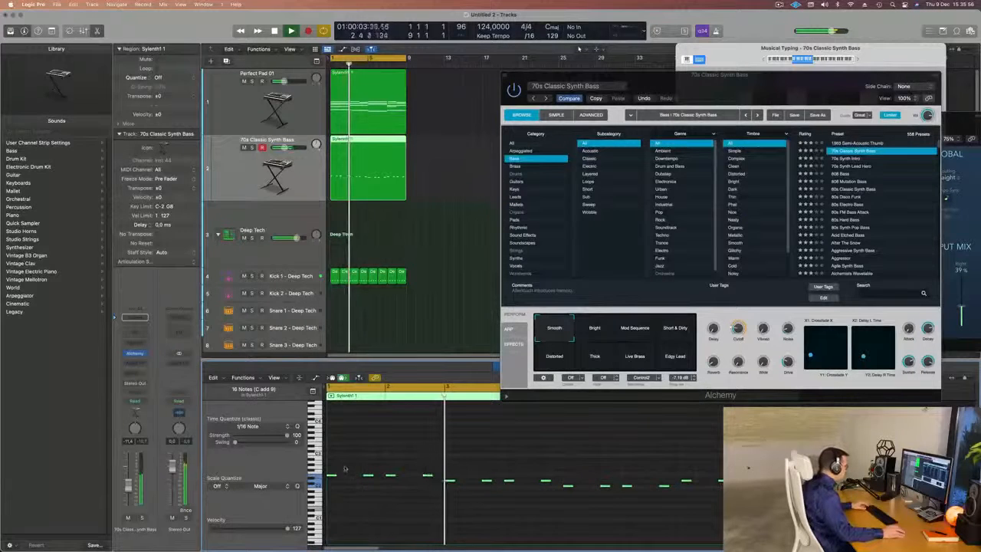
pyautogui.moveTo(334, 475); pyautogui.dragTo(337, 475)
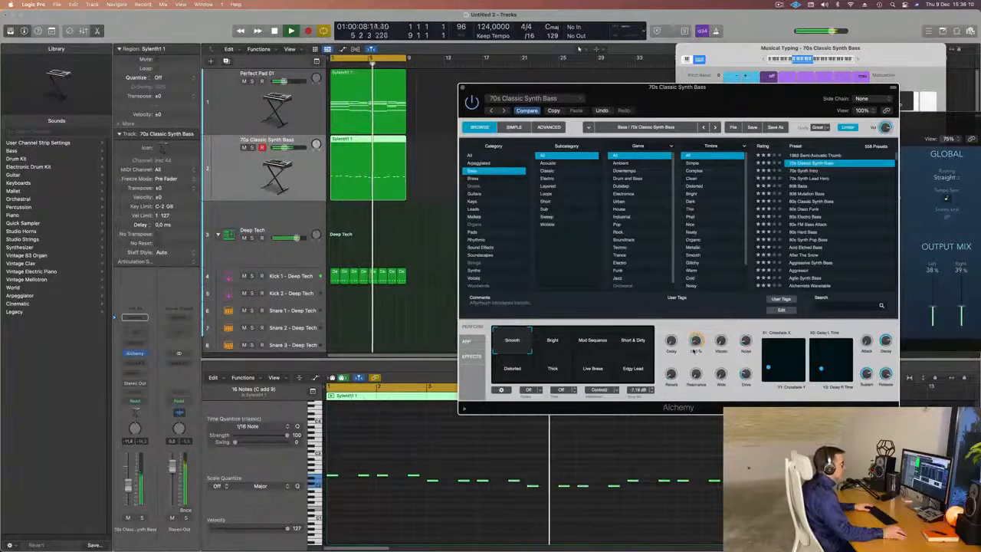
# - Lower the synth bass's Cutoff to about 12%, close Alchemy and turn down the bass track's volume
pyautogui.press('Return')
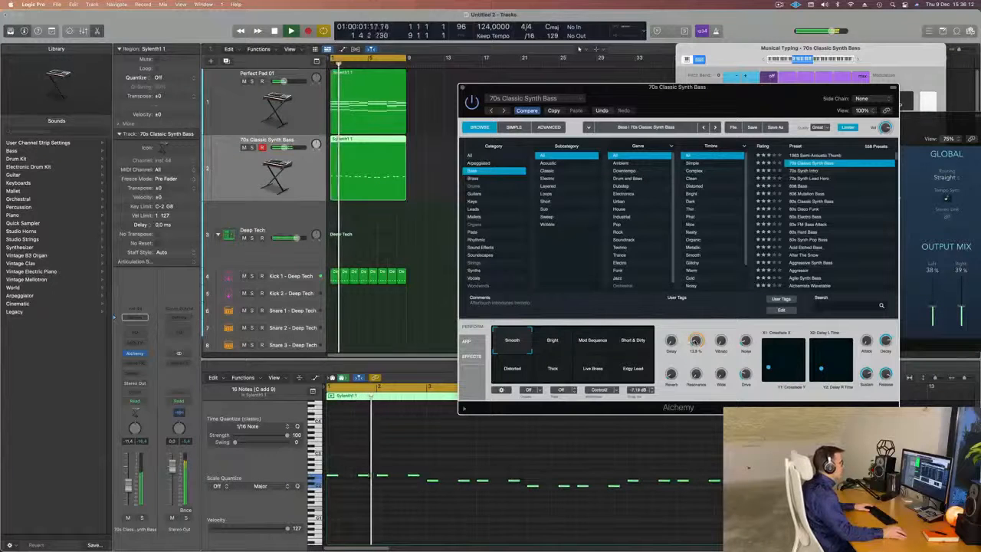
pyautogui.moveTo(624, 94); pyautogui.dragTo(546, 200)
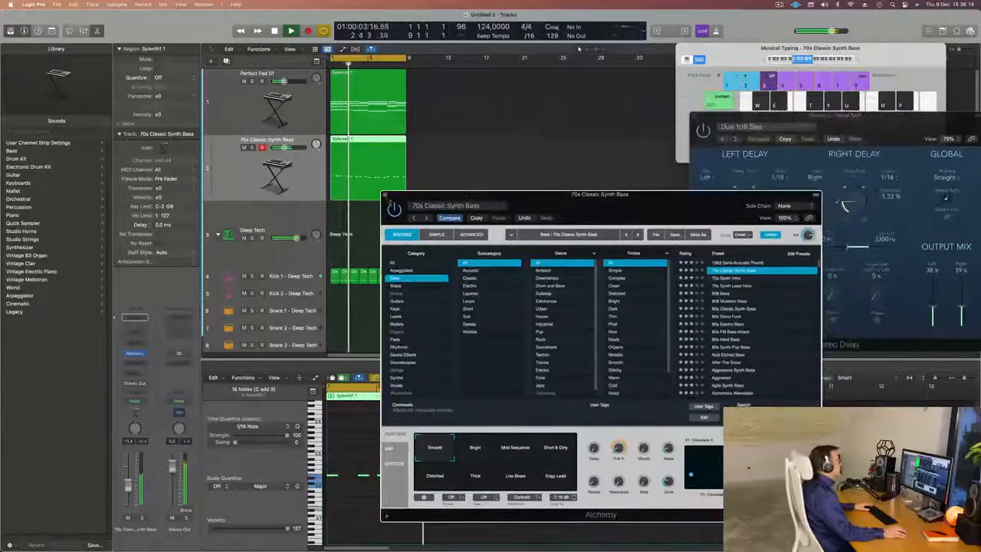
pyautogui.press('super+w')
pyautogui.press('Up')
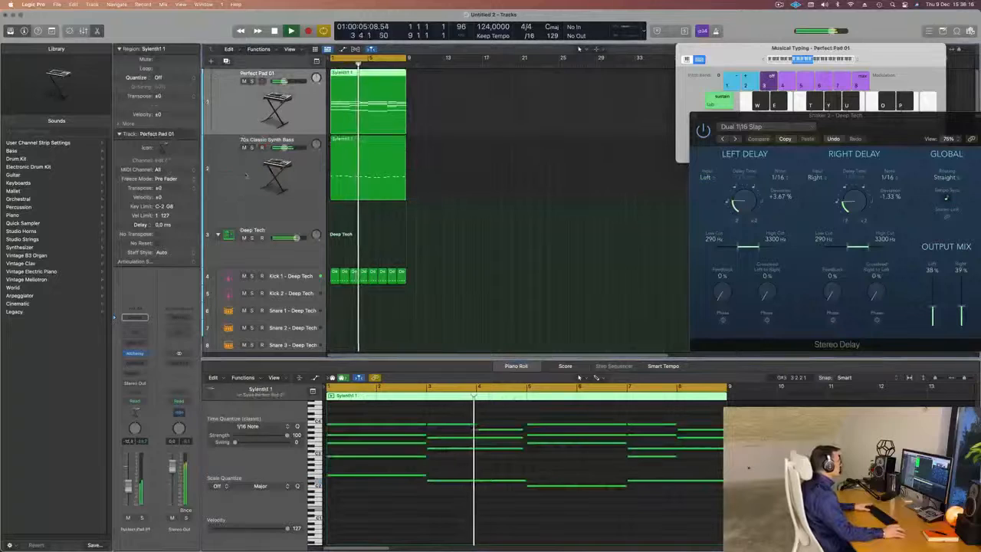
pyautogui.press('Down')
pyautogui.press('Return')
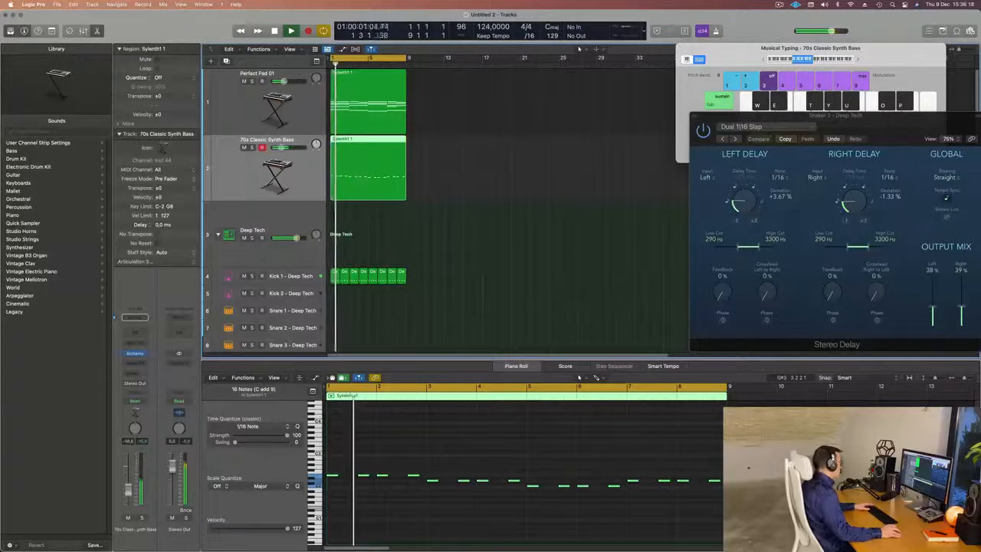
# - Insert a stereo Compressor on the 70s Classic Synth Bass track and set its side chain to Kick 1 - Deep Tech
pyautogui.click(135, 362)
pyautogui.moveTo(157, 384)
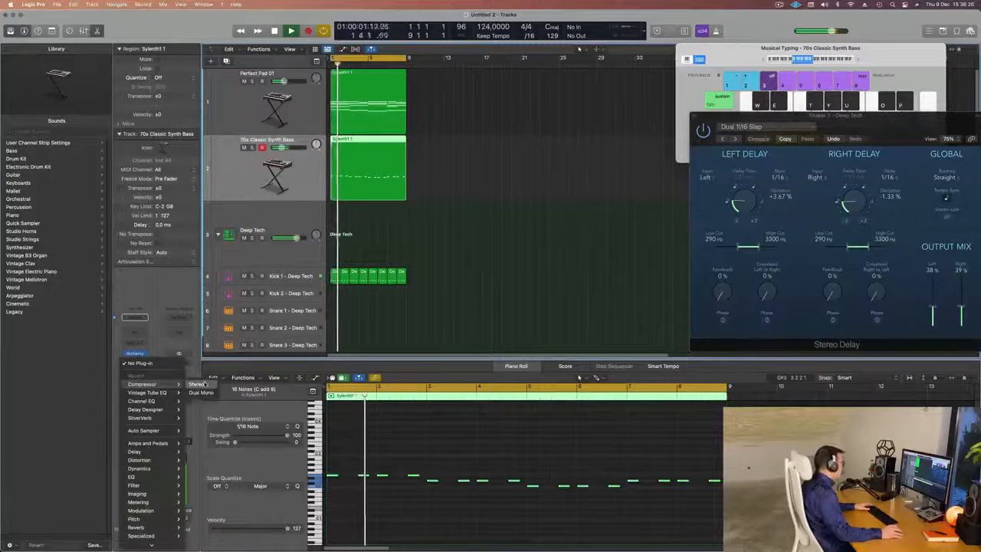
pyautogui.click(196, 384)
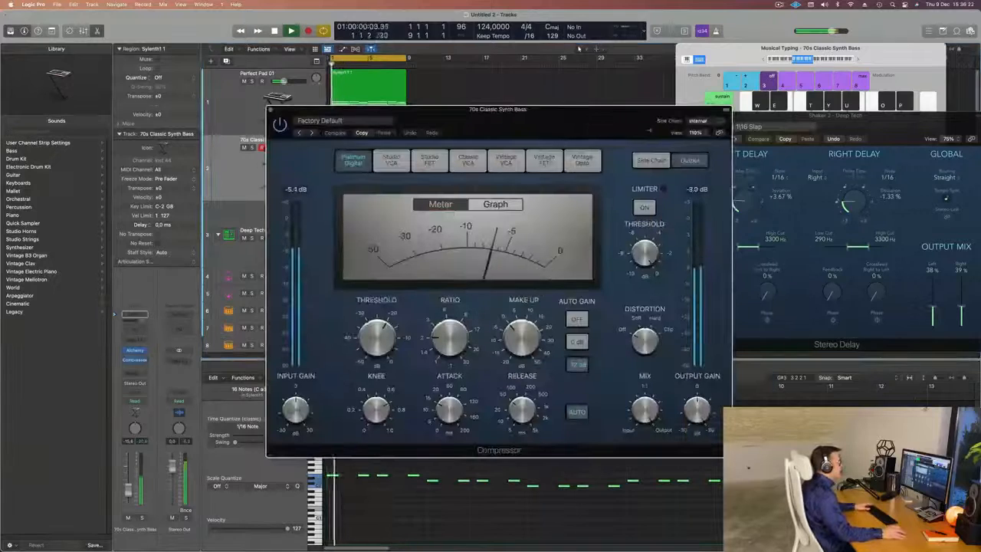
pyautogui.click(697, 120)
pyautogui.moveTo(704, 143)
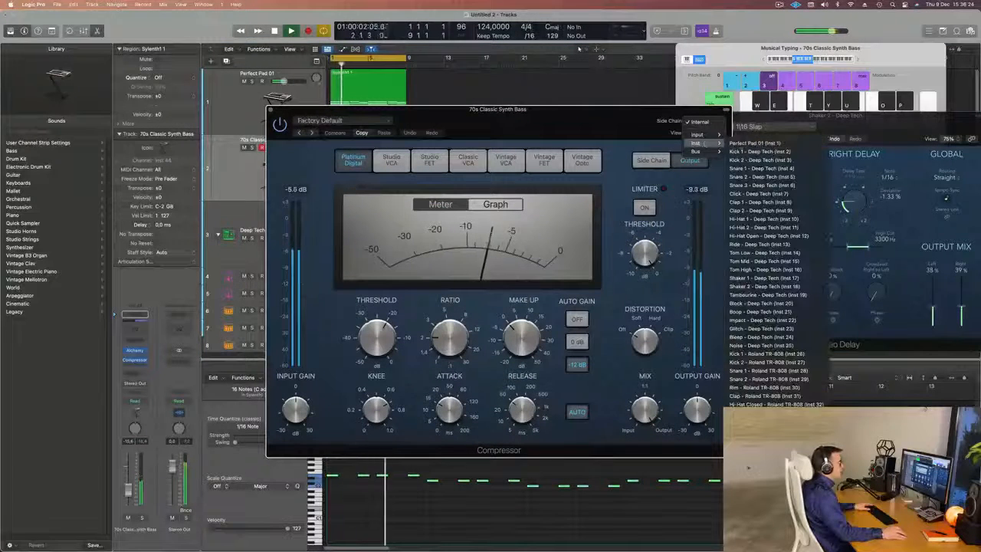
pyautogui.click(758, 151)
pyautogui.moveTo(498, 109); pyautogui.dragTo(538, 109)
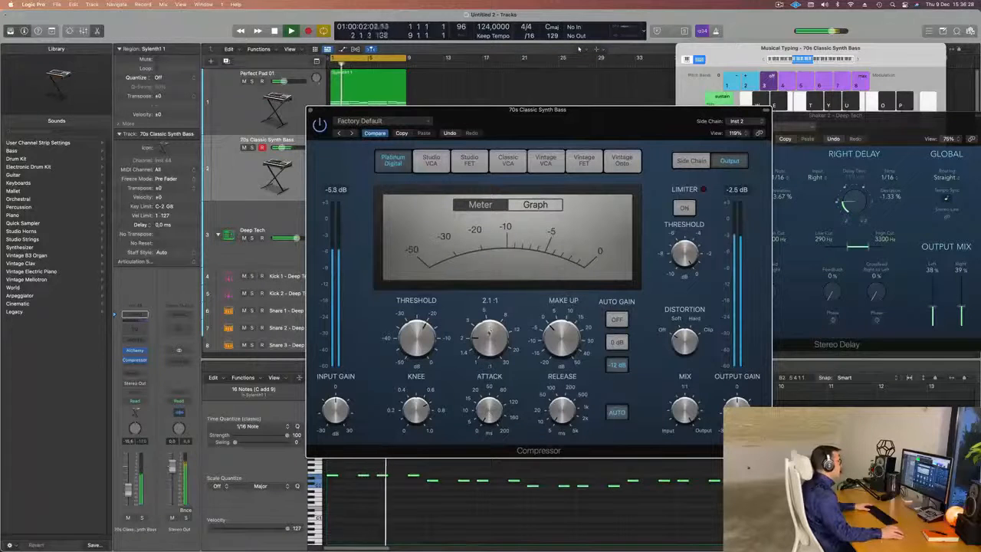
# - Adjust the Compressor's ratio and close the plug-in window while the loop plays
pyautogui.moveTo(491, 311); pyautogui.dragTo(492, 309)
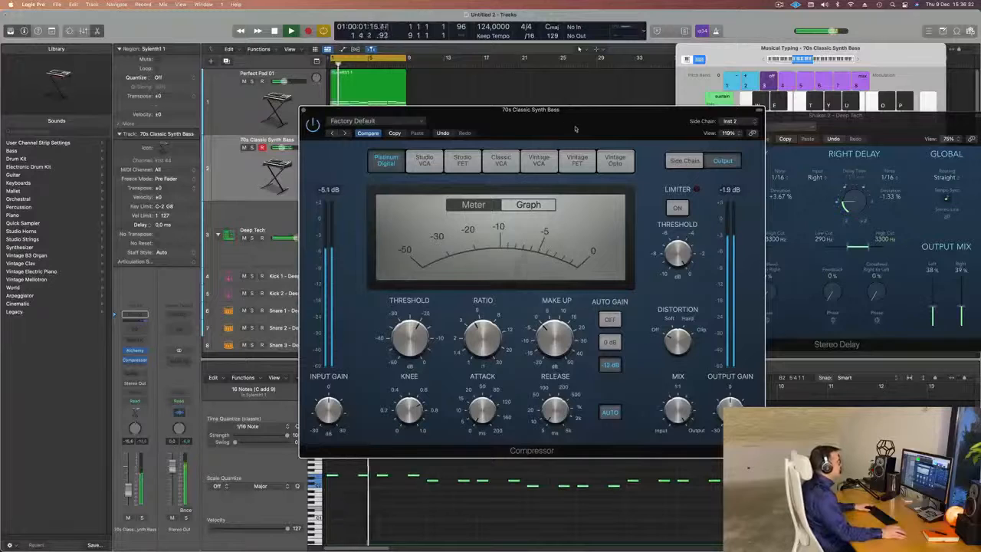
pyautogui.moveTo(564, 125); pyautogui.dragTo(514, 130)
pyautogui.click(261, 115)
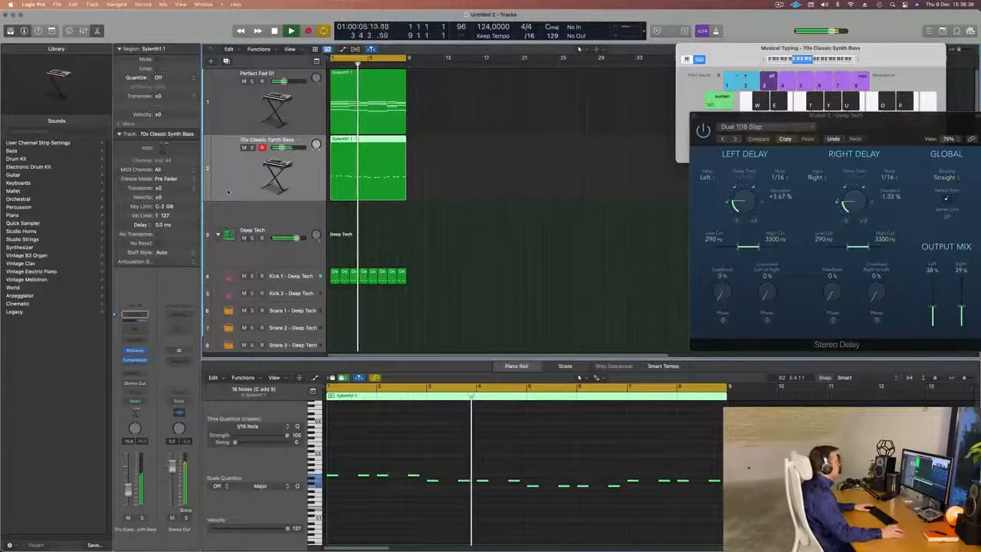
pyautogui.scroll(-2, 501, 260)
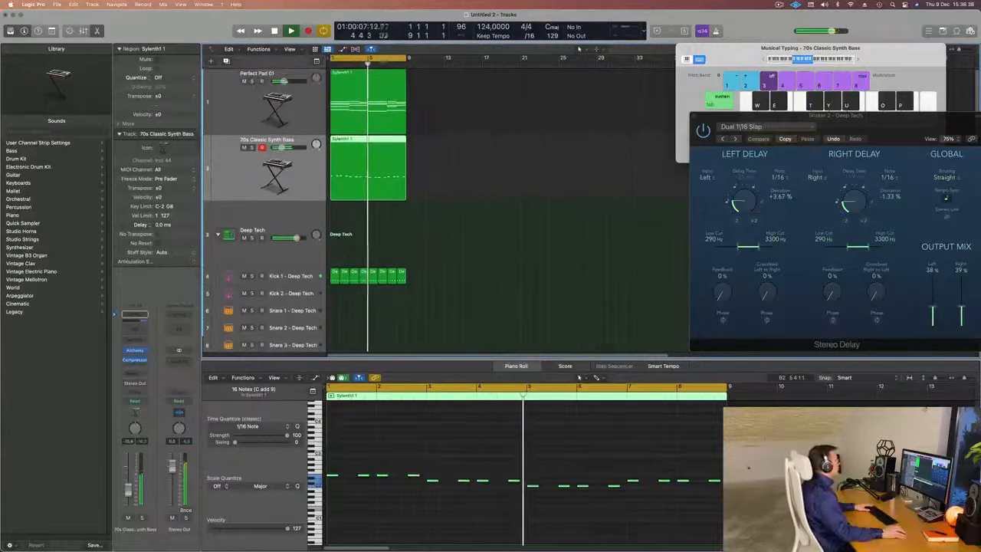
# - Duplicate the Perfect Pad 01 track and copy its eight-bar region onto the new track
pyautogui.press('Up')
pyautogui.press('super+d')
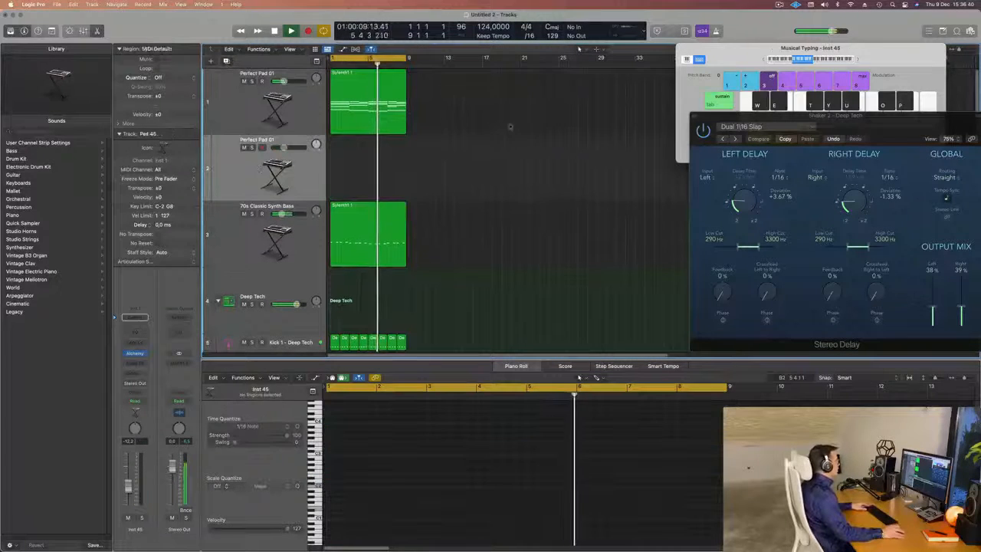
pyautogui.moveTo(361, 92); pyautogui.dragTo(358, 158)
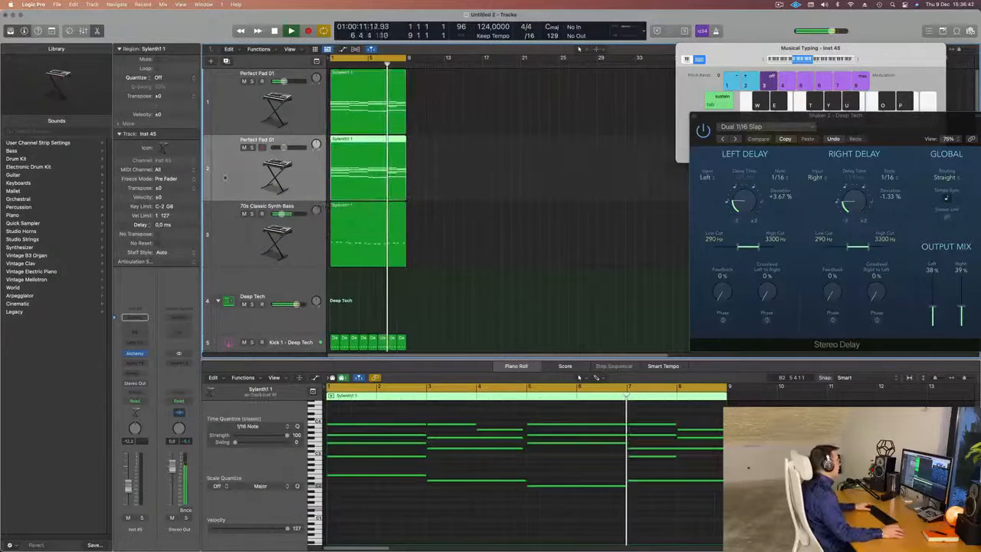
# - Replace Alchemy with Retro Synth on the duplicated pad track, insert an Arpeggiator MIDI effect and close the Arpeggiator window
pyautogui.click(145, 353)
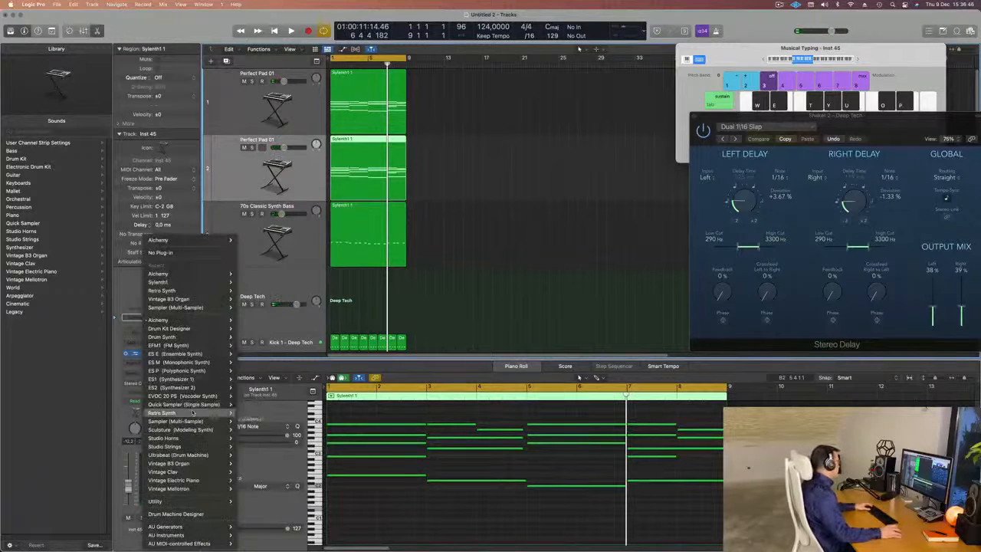
pyautogui.click(249, 413)
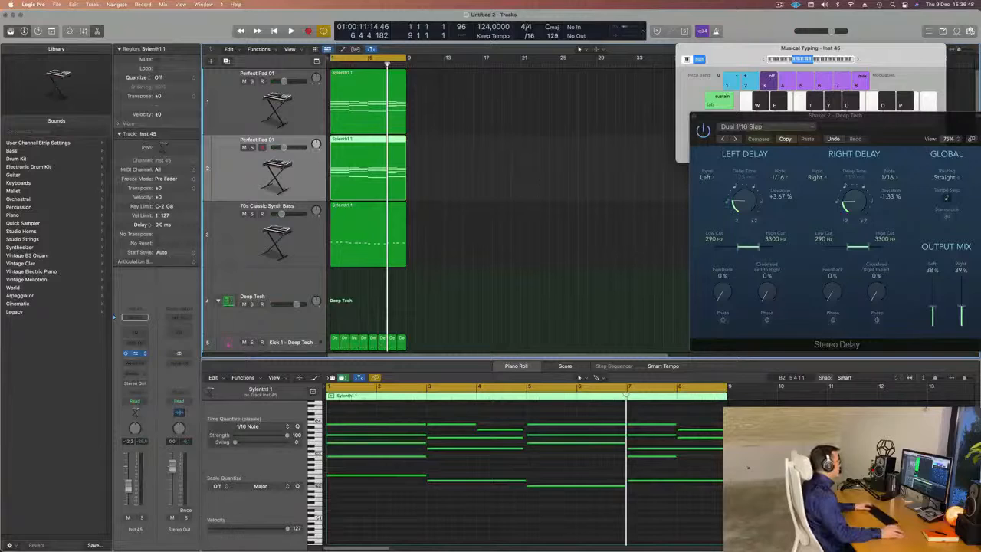
pyautogui.click(134, 344)
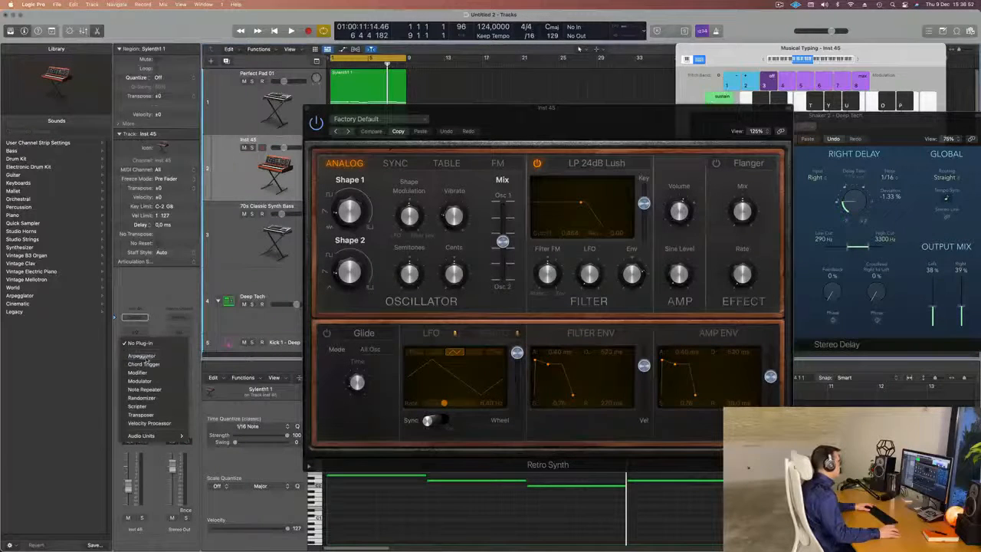
pyautogui.click(141, 357)
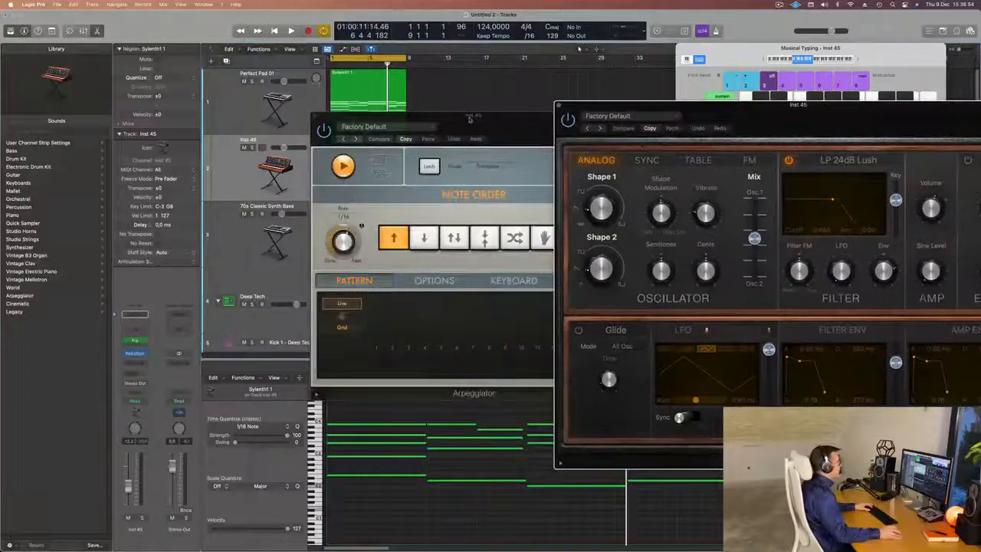
pyautogui.moveTo(469, 120); pyautogui.dragTo(698, 134)
pyautogui.click(545, 133)
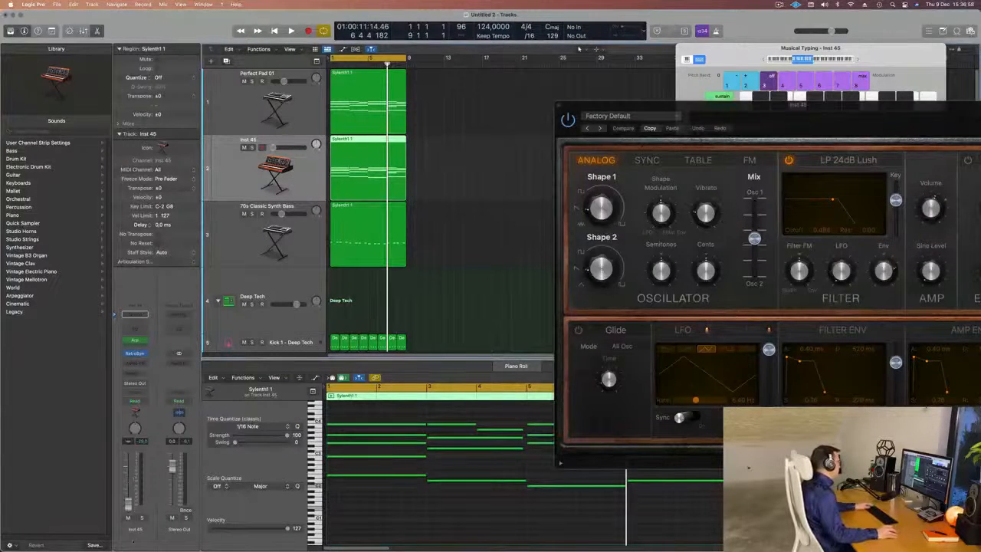
# - Play the loop, audition Calming Bells from Retro Synth's Synth Keyboards presets and move on to the Delicate Chimes preset
pyautogui.press('space')
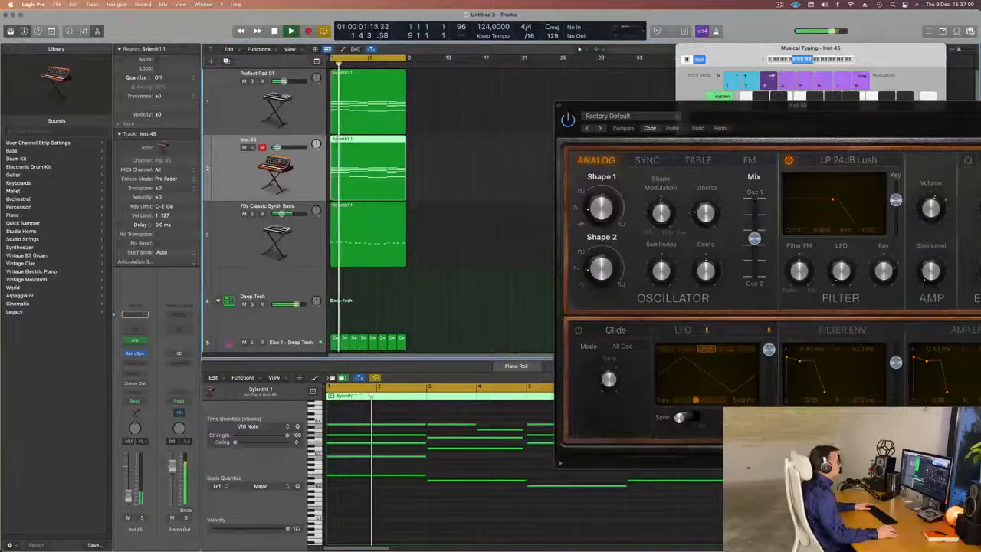
pyautogui.moveTo(825, 105); pyautogui.dragTo(562, 111)
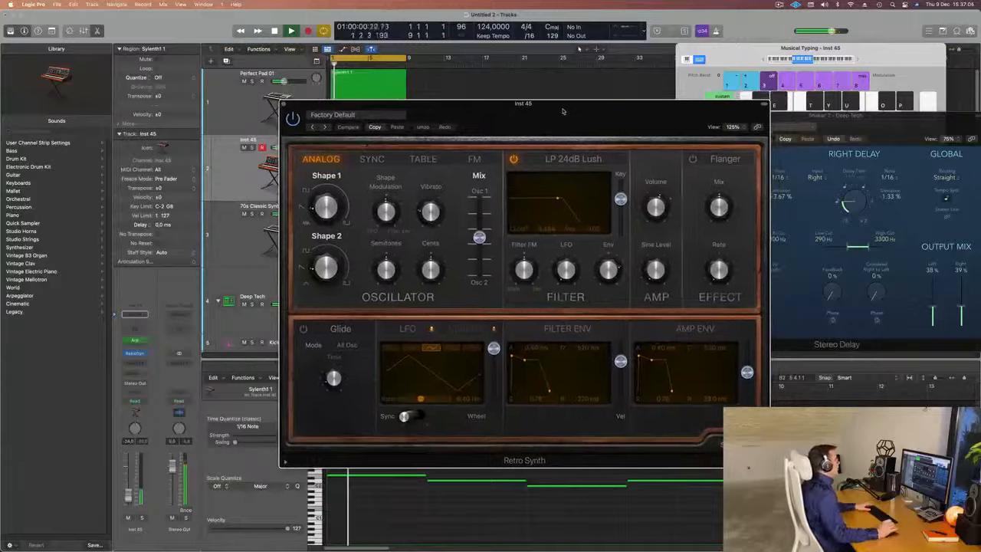
pyautogui.click(349, 115)
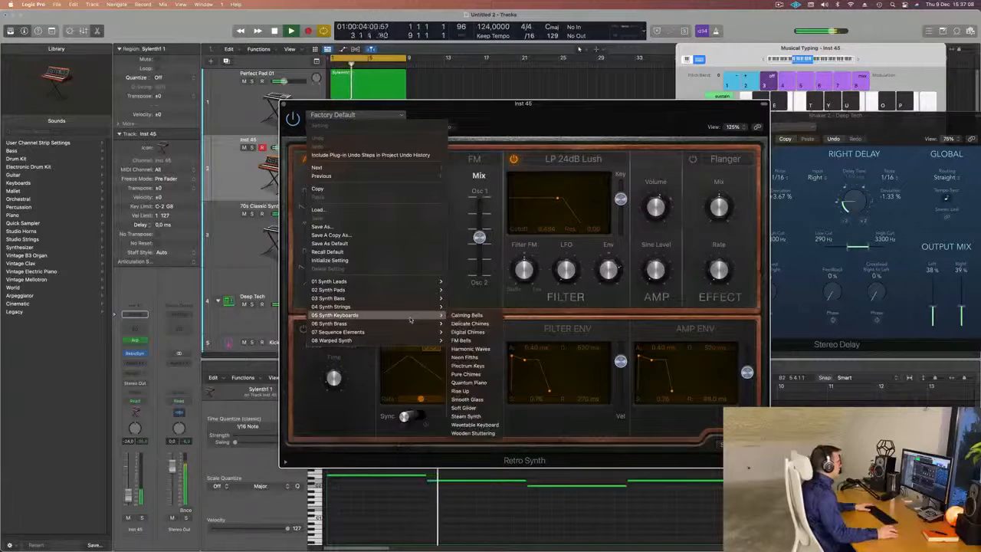
pyautogui.moveTo(413, 307)
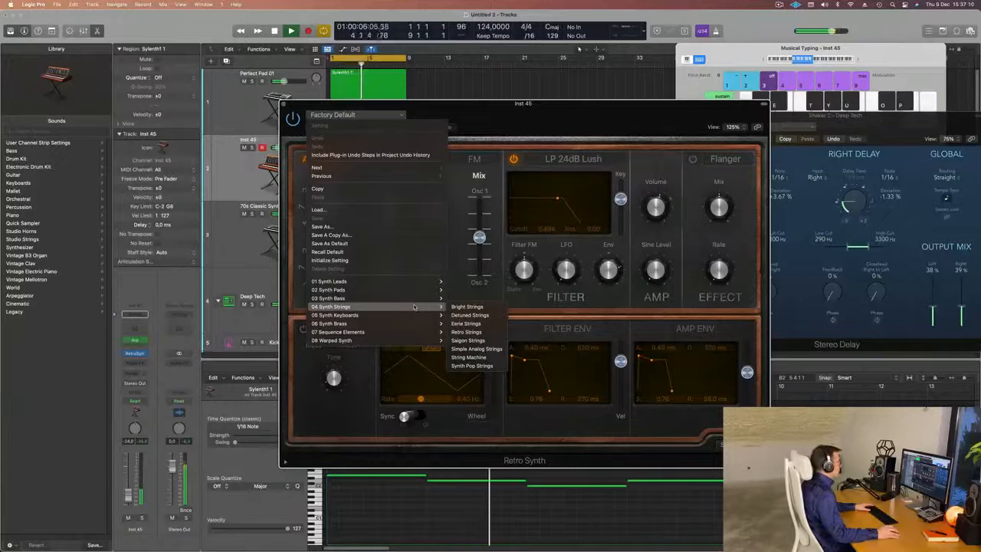
pyautogui.click(466, 306)
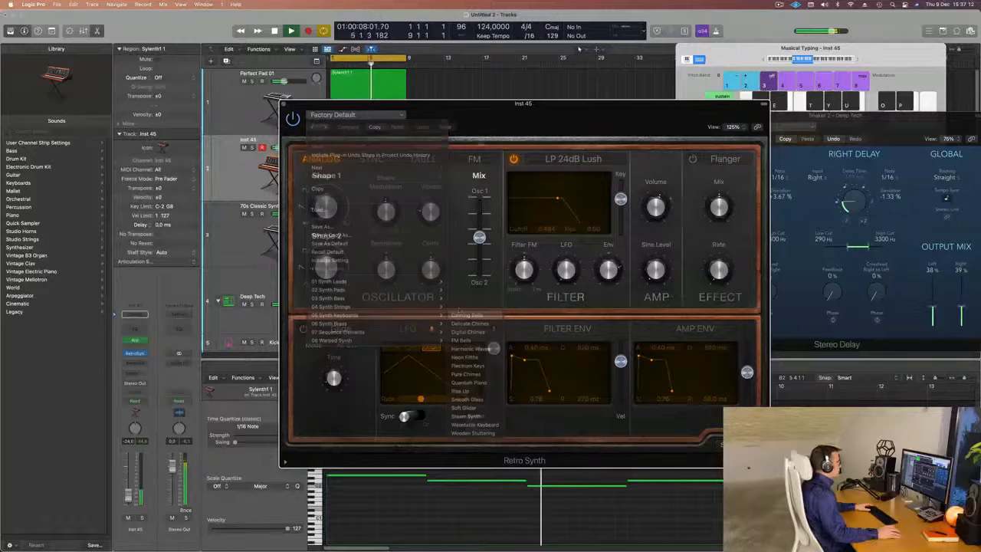
pyautogui.moveTo(545, 106); pyautogui.dragTo(629, 68)
pyautogui.press('Return')
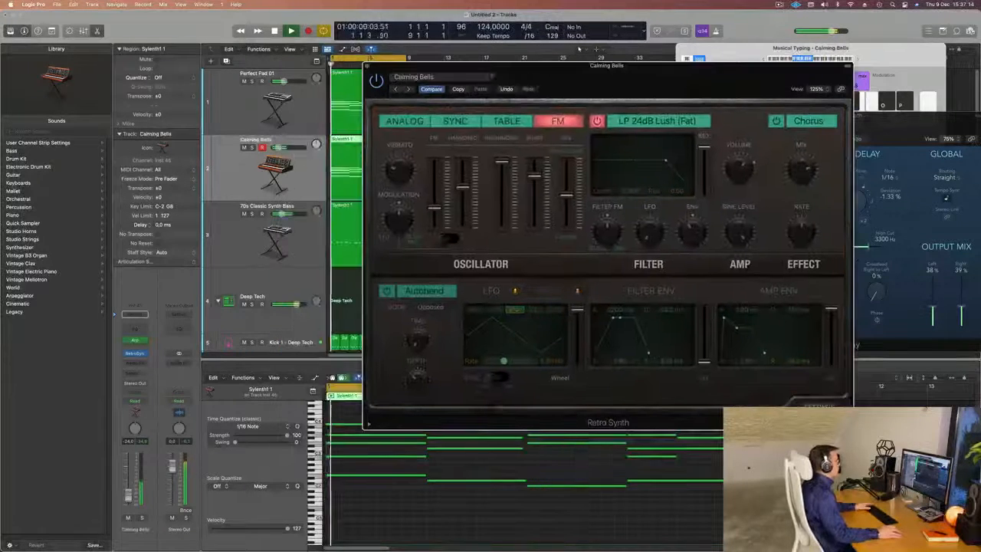
pyautogui.click(408, 89)
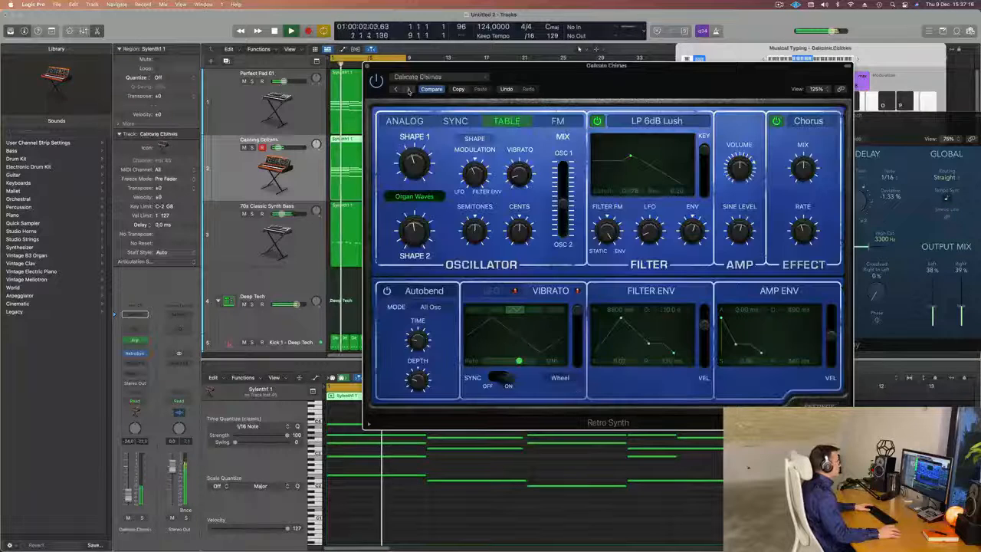
pyautogui.moveTo(558, 91); pyautogui.dragTo(523, 128)
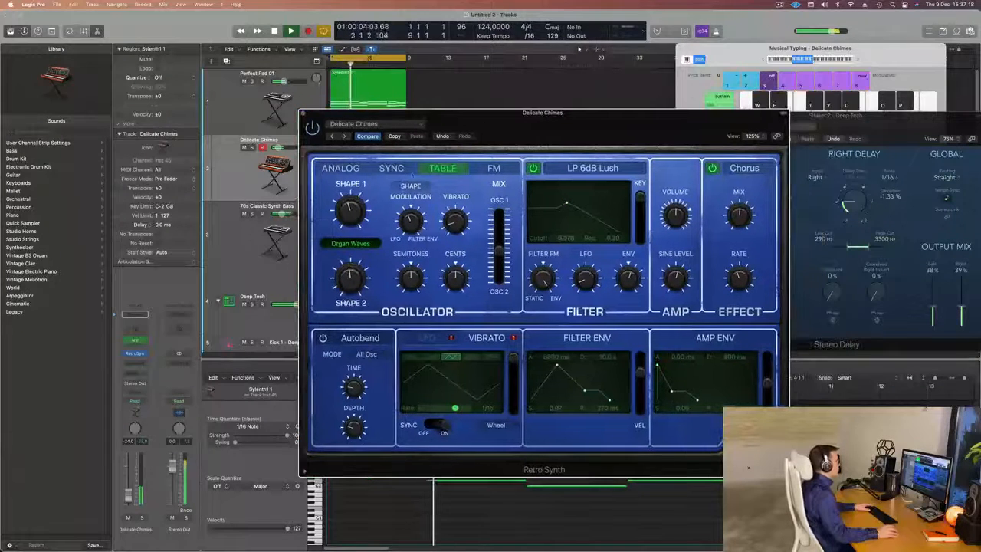
# - Compare Retro Synth's Sync and Table oscillators and set the oscillator type to Analog
pyautogui.click(395, 169)
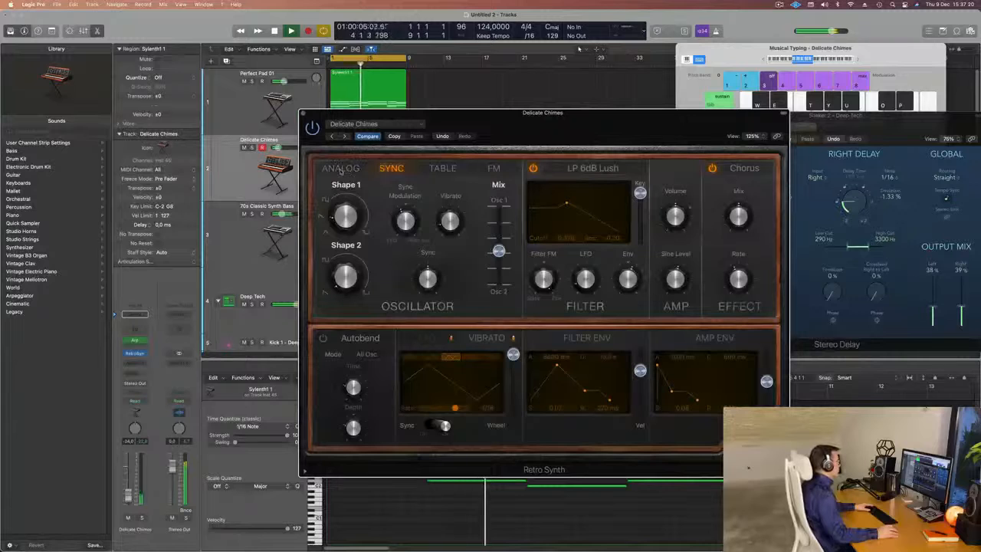
pyautogui.click(441, 169)
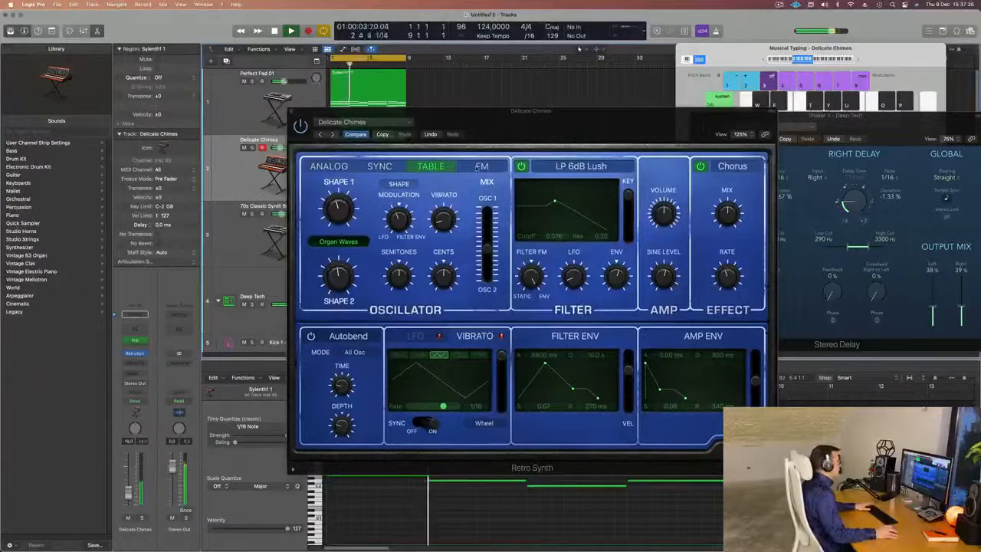
pyautogui.click(379, 167)
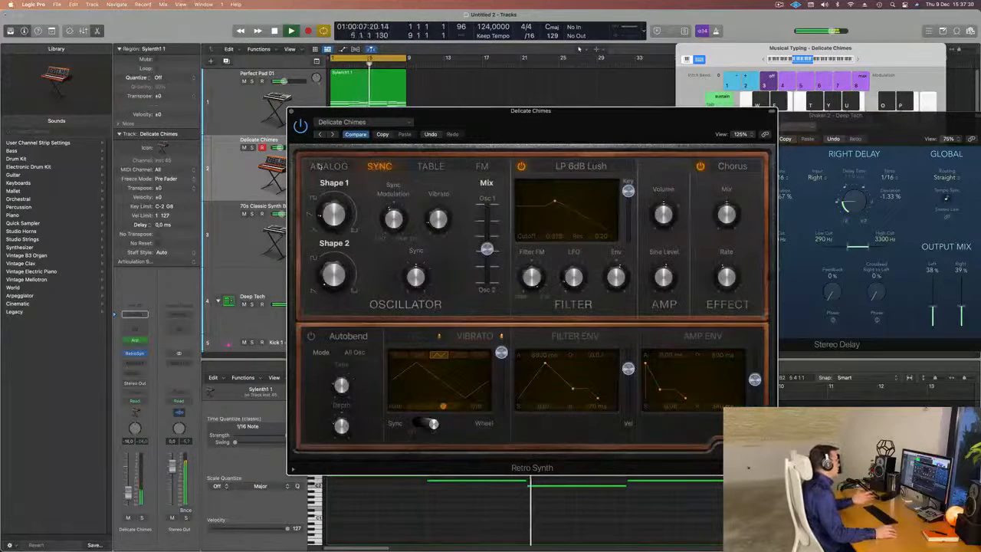
pyautogui.click(314, 164)
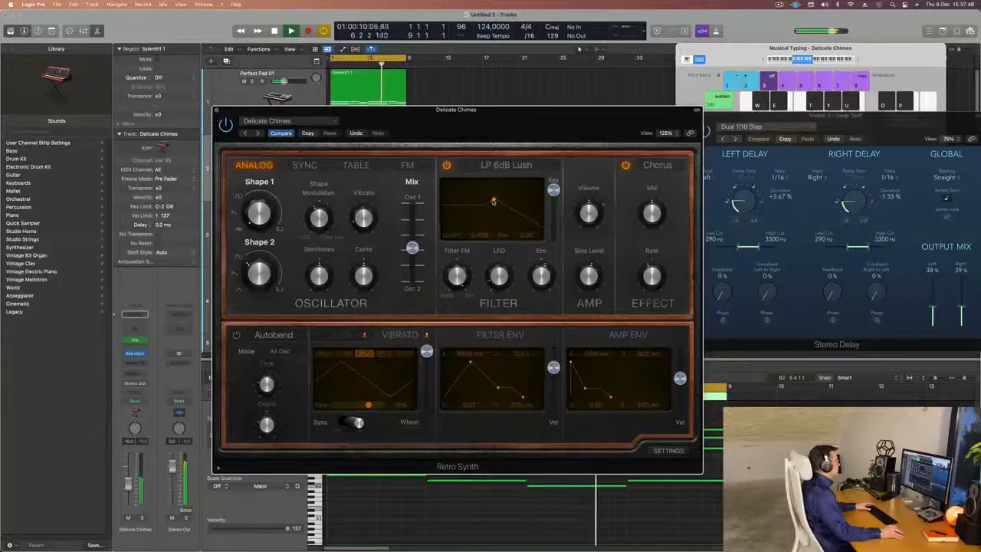
# - Set Retro Synth's oscillator mix near the middle between Osc 1 and Osc 2 and raise the Delicate Chimes track's volume
pyautogui.moveTo(412, 231); pyautogui.dragTo(416, 205)
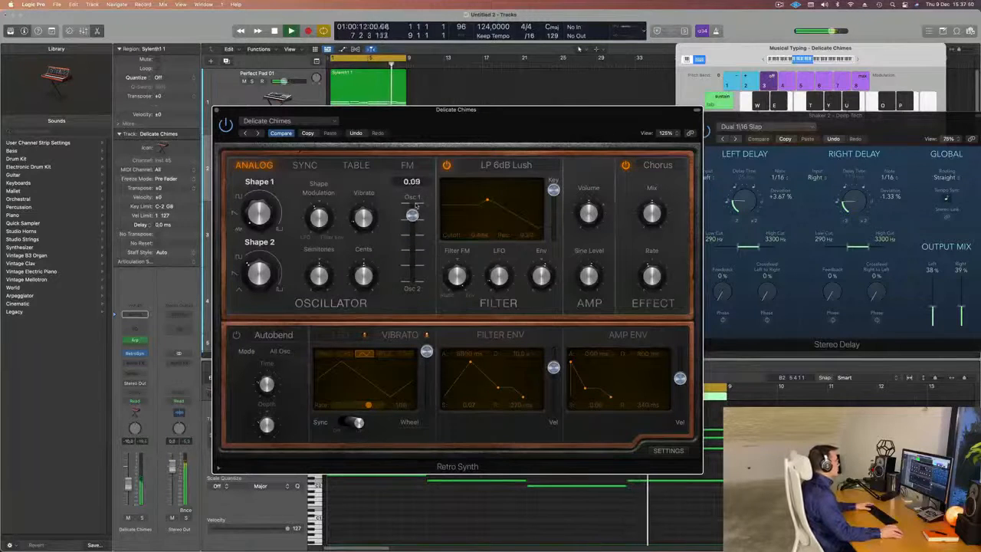
pyautogui.moveTo(412, 260); pyautogui.dragTo(412, 231)
pyautogui.moveTo(518, 118); pyautogui.dragTo(544, 121)
pyautogui.click(129, 485)
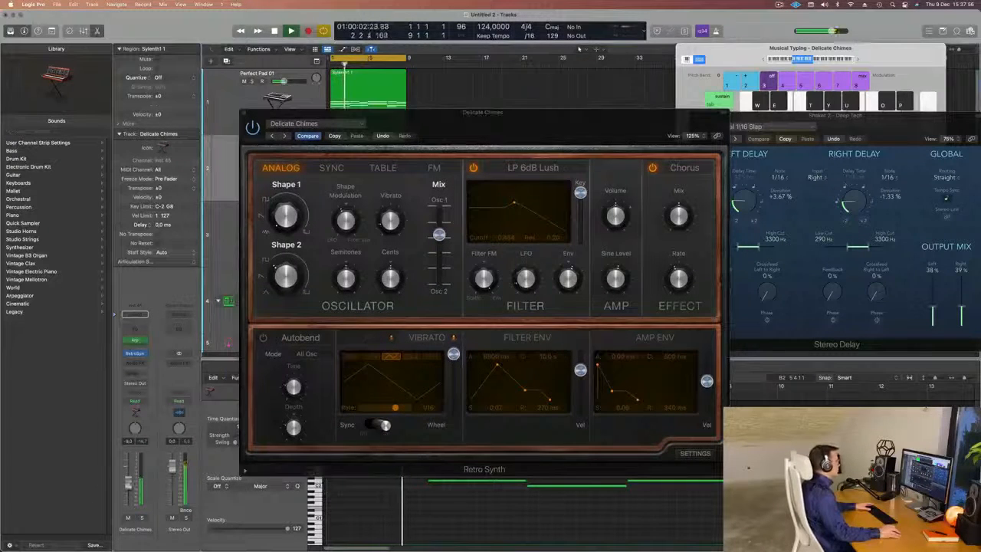
pyautogui.moveTo(437, 236)
pyautogui.mouseDown()
pyautogui.moveTo(437, 248)
pyautogui.moveTo(438, 240)
pyautogui.mouseUp()
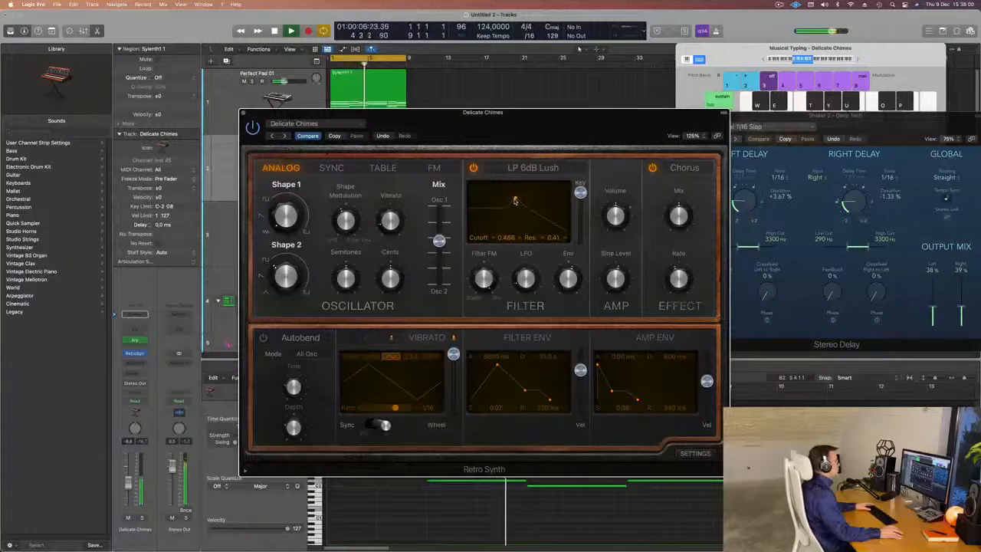
# - Adjust Retro Synth's LP 6dB Lush filter to a cutoff of about 0.49 and a resonance of about 0.37
pyautogui.moveTo(521, 201); pyautogui.dragTo(524, 201)
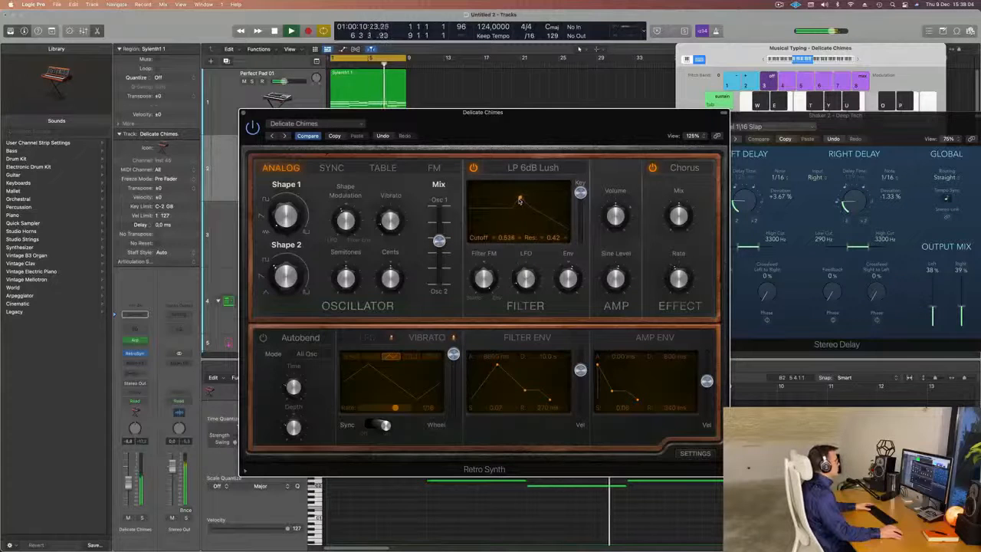
pyautogui.moveTo(518, 199); pyautogui.dragTo(517, 200)
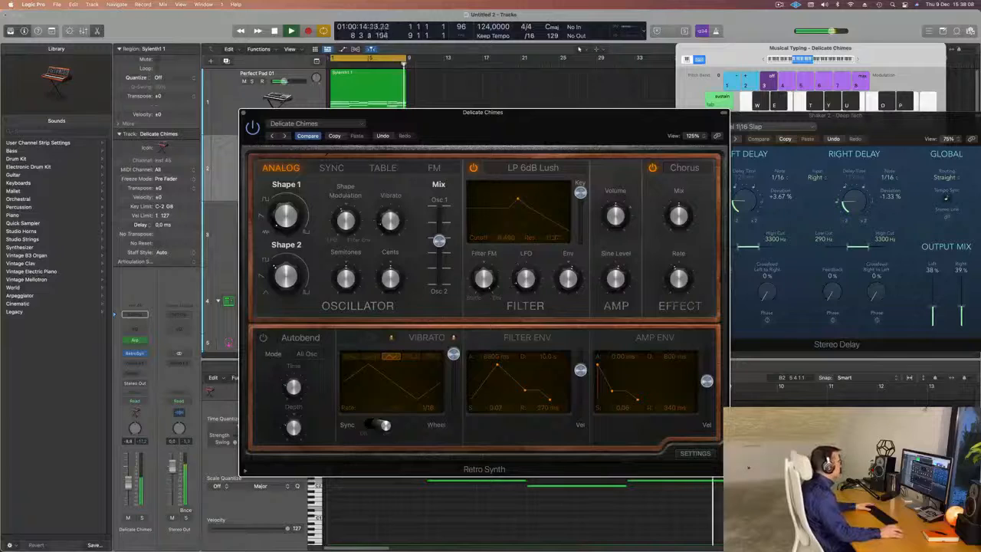
pyautogui.moveTo(498, 128); pyautogui.dragTo(633, 101)
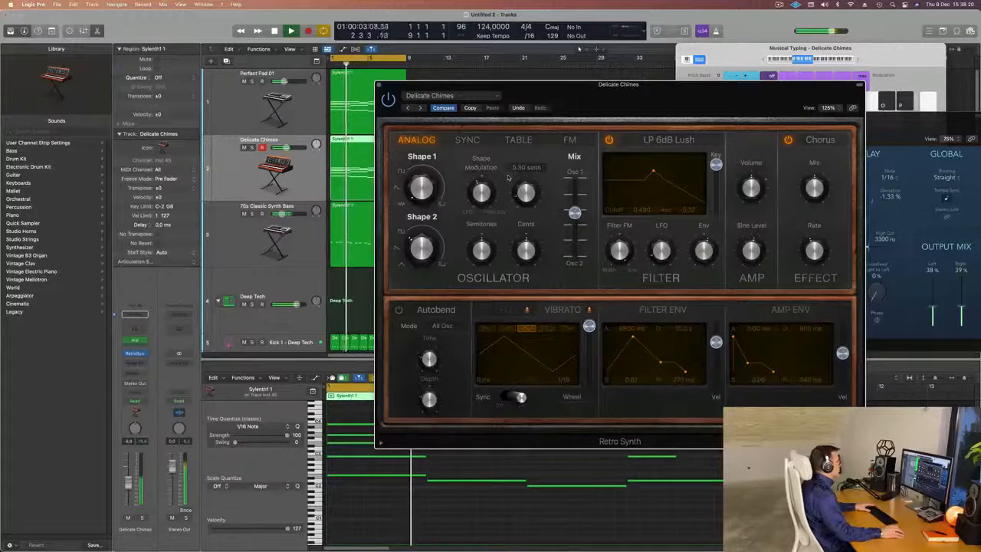
# - Fine-tune the balance between Retro Synth's two oscillators and set Shape 2 to about 33%
pyautogui.moveTo(574, 214)
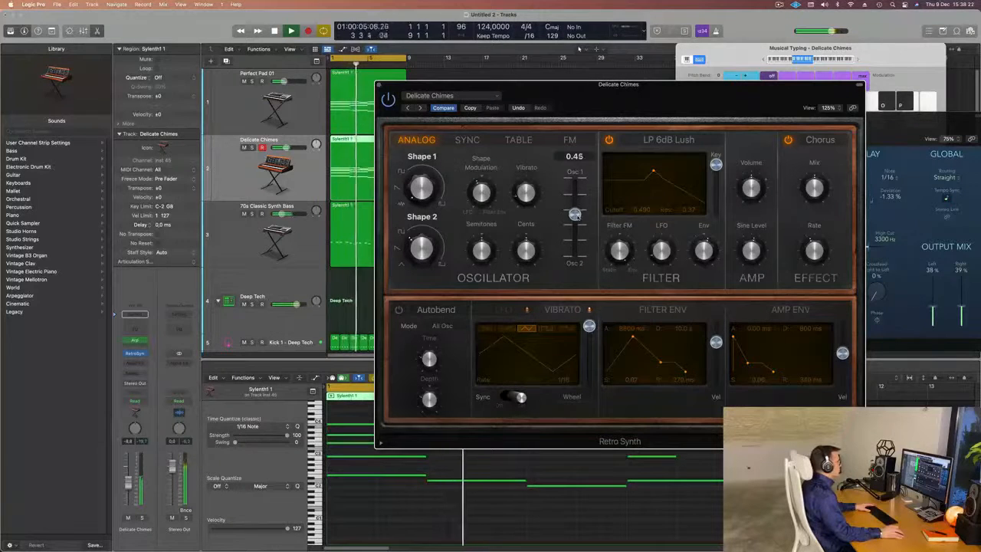
pyautogui.moveTo(574, 214)
pyautogui.mouseDown()
pyautogui.moveTo(575, 225)
pyautogui.moveTo(575, 214)
pyautogui.mouseUp()
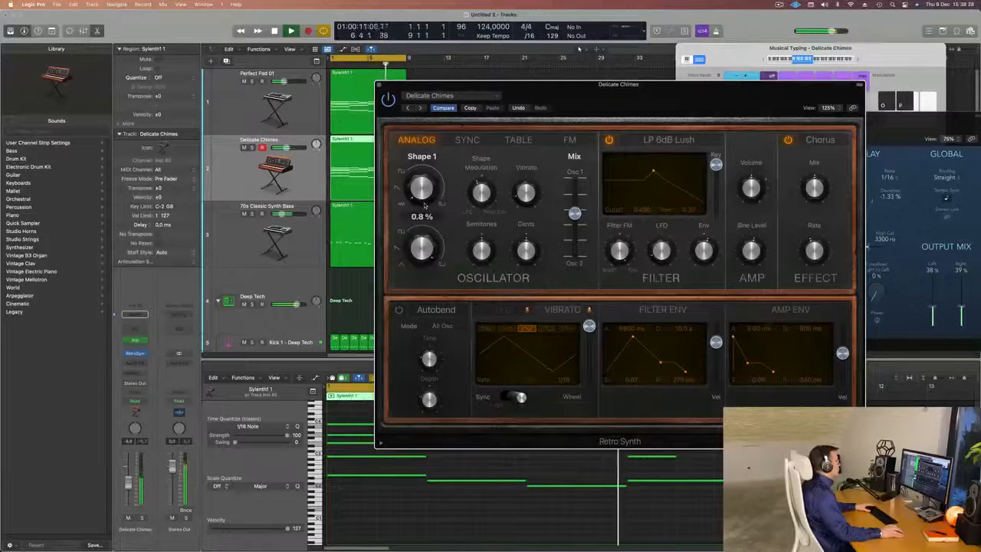
pyautogui.moveTo(424, 206); pyautogui.dragTo(423, 195)
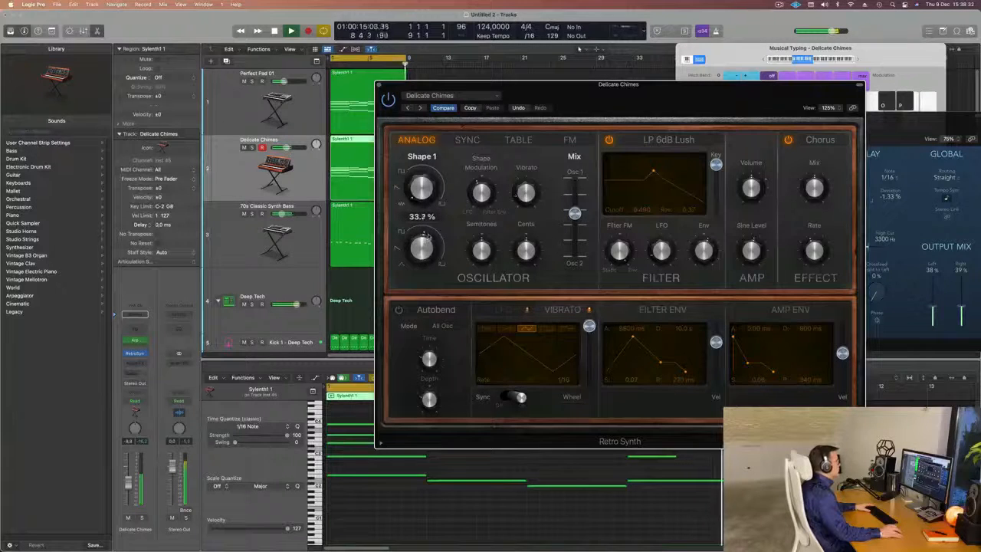
pyautogui.moveTo(427, 236); pyautogui.dragTo(428, 238)
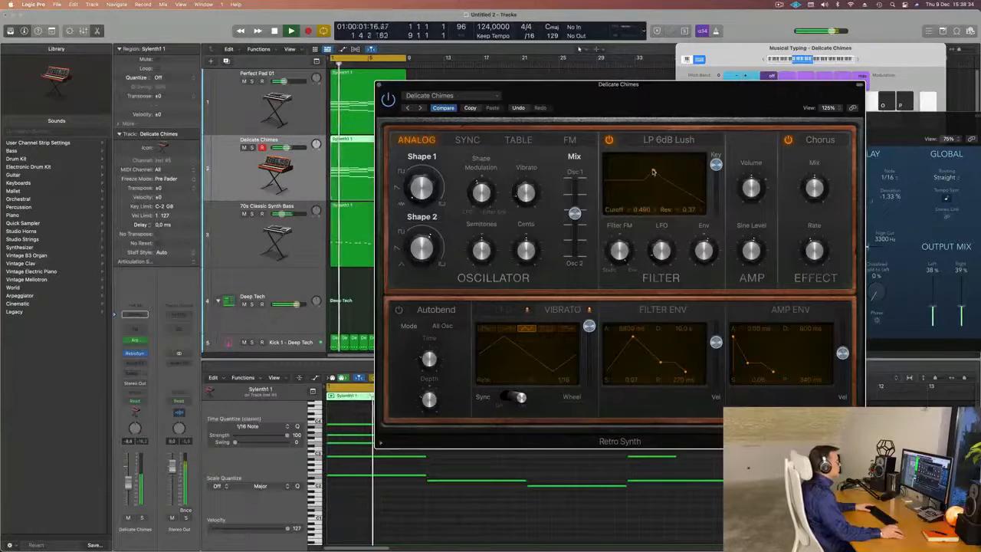
# - Lower the filter's cutoff to about 0.376 with a resonance of 0.40 and move Retro Synth clear of the piano roll
pyautogui.moveTo(653, 172); pyautogui.dragTo(642, 171)
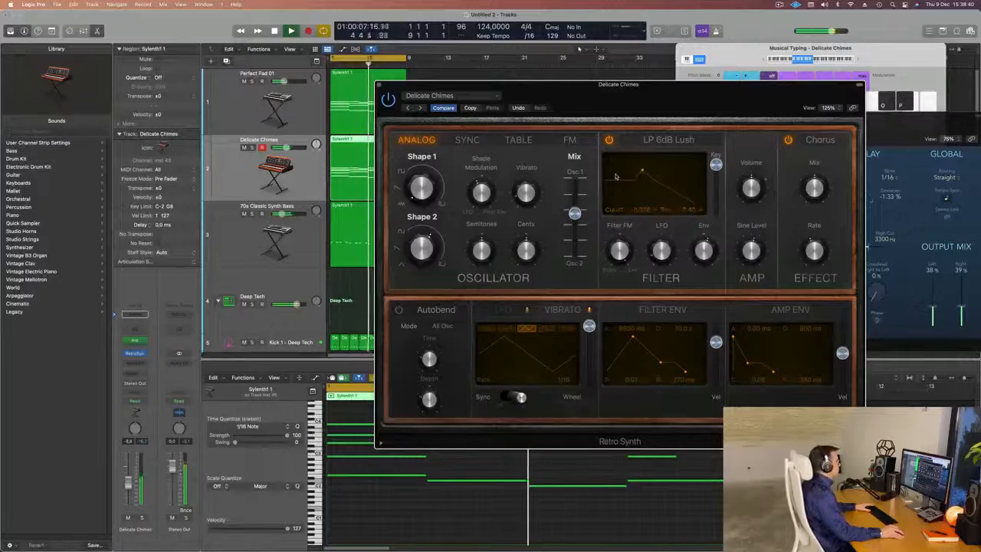
pyautogui.moveTo(661, 107); pyautogui.dragTo(941, 104)
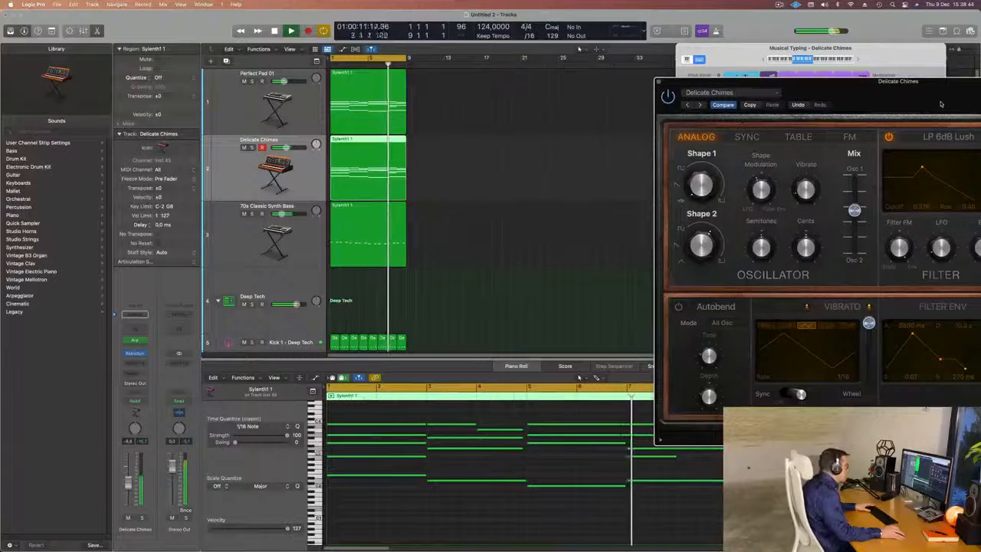
pyautogui.moveTo(940, 105); pyautogui.dragTo(915, 99)
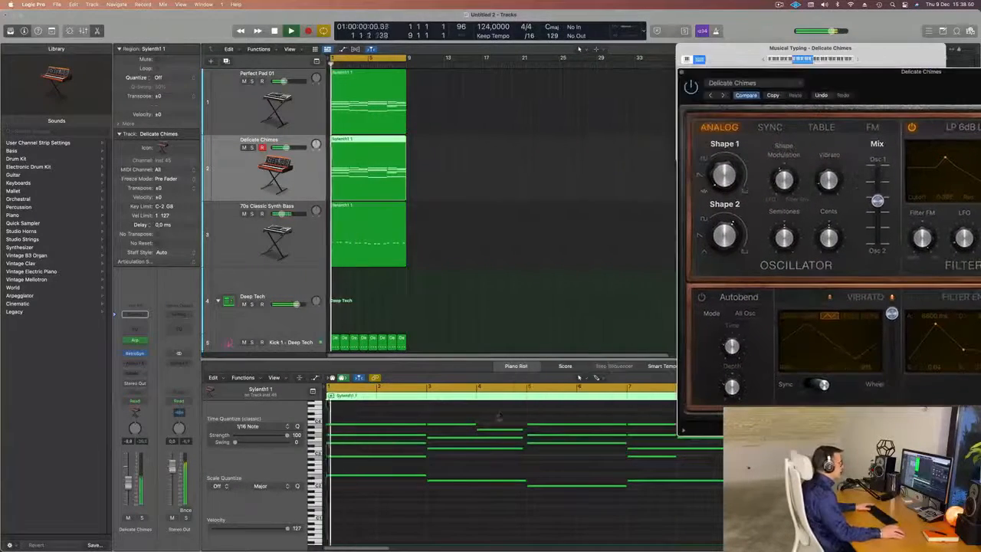
# - Delete the short upper note starting at bar 4 and lengthen the top note from bar 3 to two bars
pyautogui.click(500, 429)
pyautogui.press('Delete')
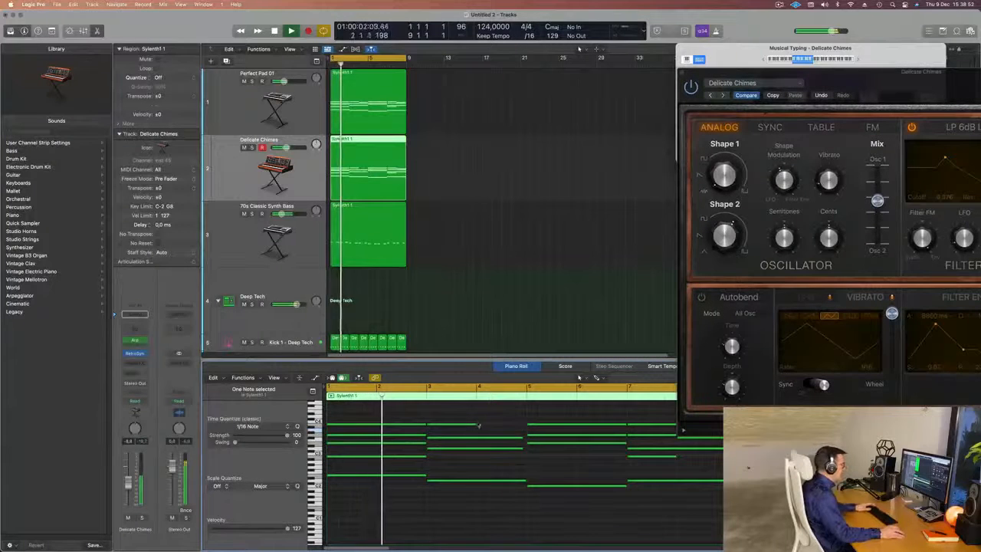
pyautogui.moveTo(478, 426); pyautogui.dragTo(526, 426)
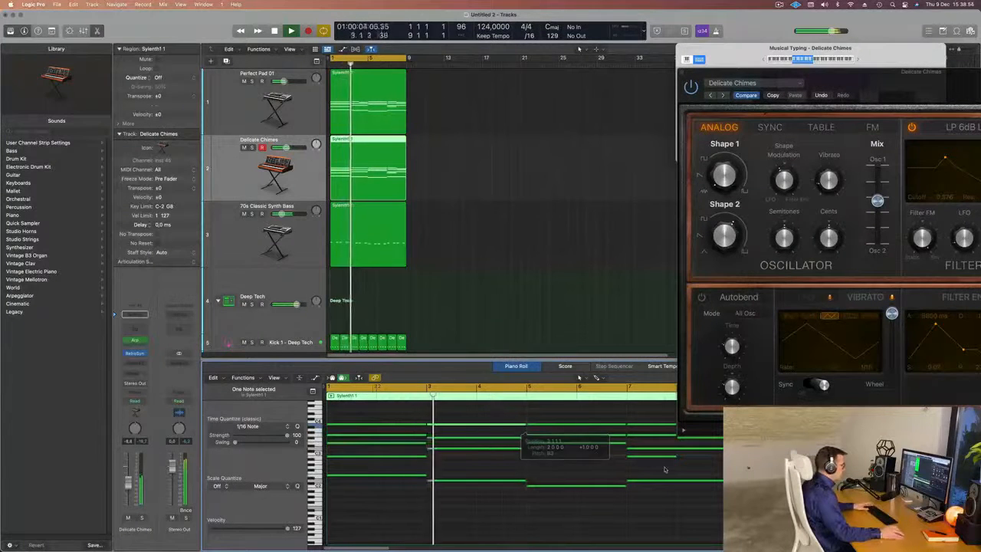
# - Delete the two short upper notes starting at bar 8 in the Delicate Chimes region
pyautogui.hscroll(4, 665, 469)
pyautogui.moveTo(590, 417); pyautogui.dragTo(592, 442)
pyautogui.press('Delete')
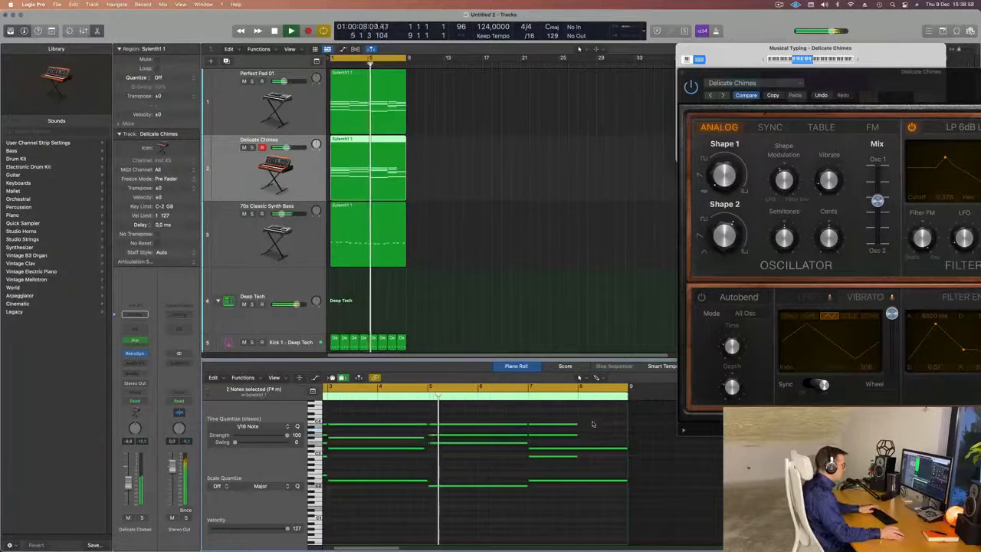
# - Lengthen the three shorter notes starting at bar 7 in the Delicate Chimes region to the end of bar 8 and play the loop
pyautogui.moveTo(577, 423); pyautogui.dragTo(626, 423)
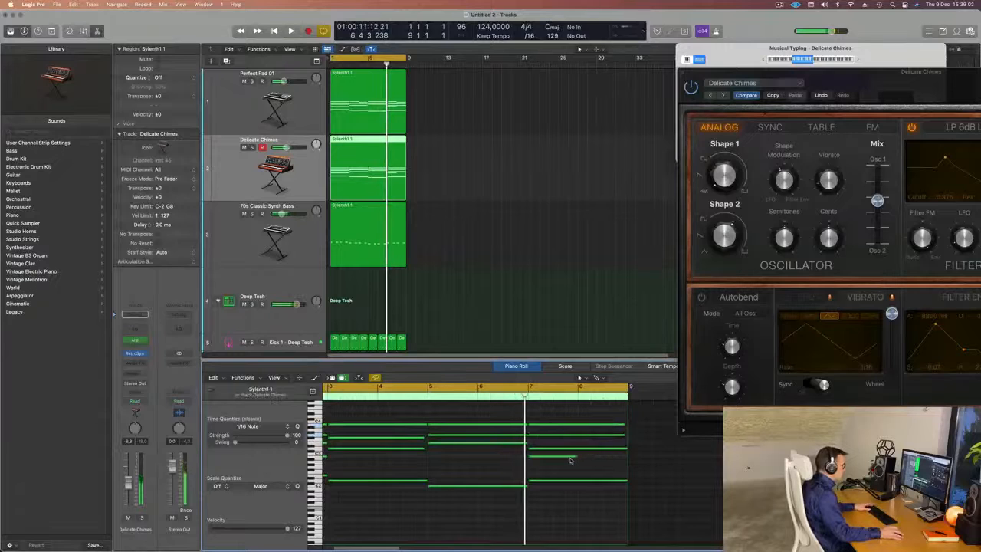
pyautogui.moveTo(579, 458); pyautogui.dragTo(624, 435)
pyautogui.press('space')
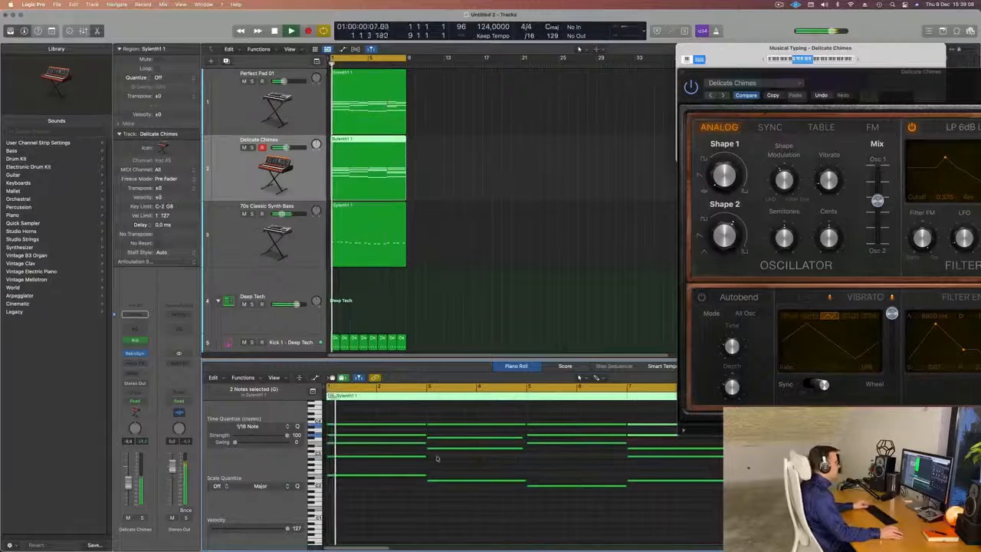
# - Hide the Musical Typing keyboard, show the mixer with Retro Synth moved clear of the first channel strips, and play the loop
pyautogui.moveTo(863, 80); pyautogui.dragTo(778, 53)
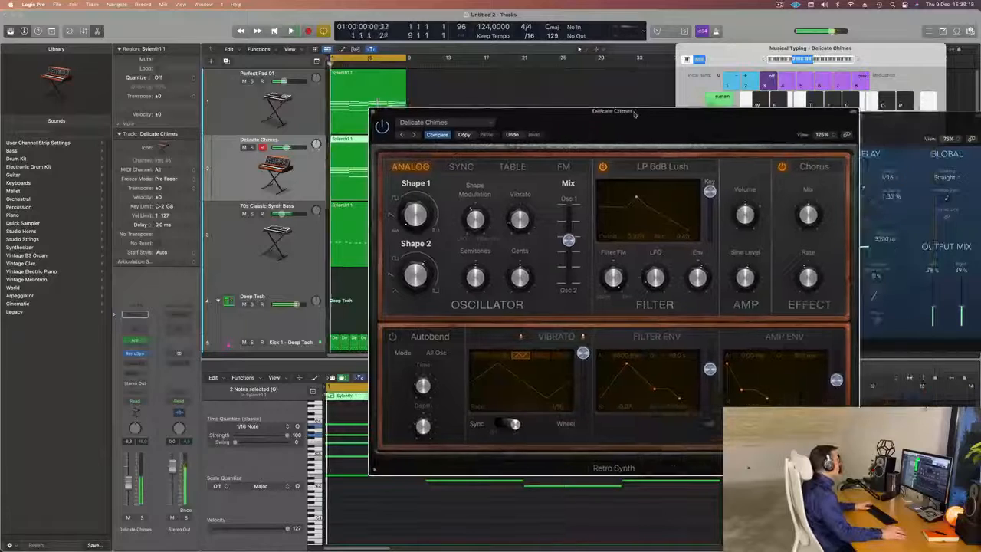
pyautogui.moveTo(633, 114); pyautogui.dragTo(703, 105)
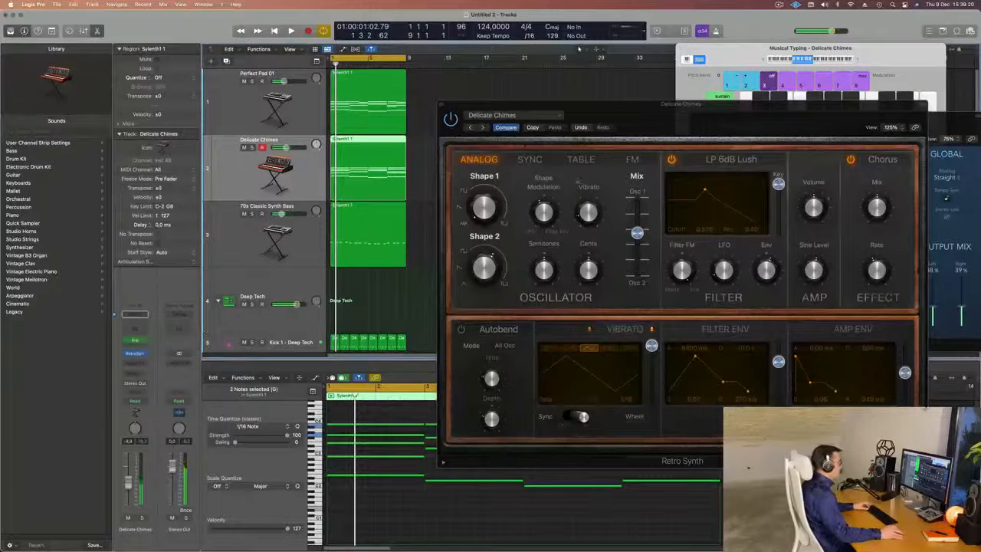
pyautogui.press('super+k')
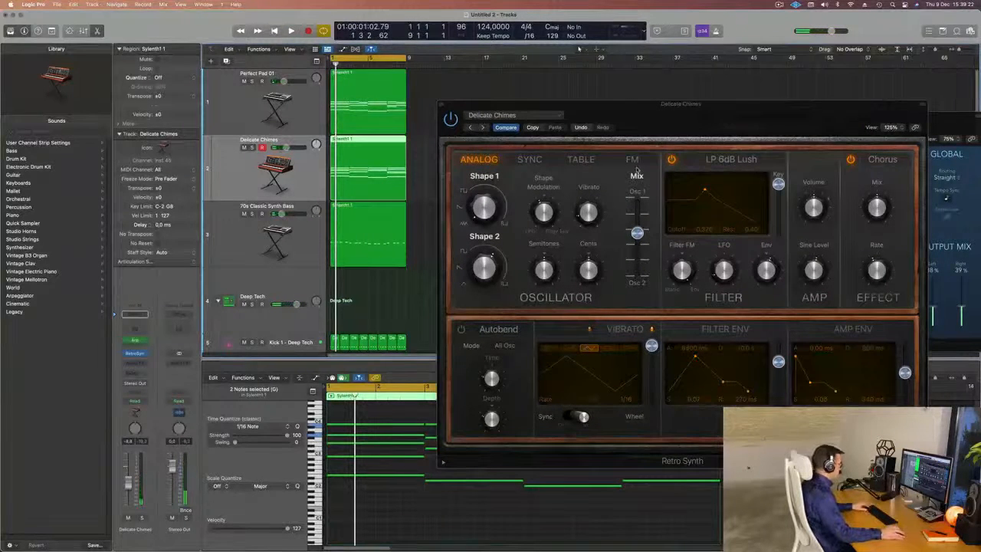
pyautogui.press('x')
pyautogui.moveTo(627, 121); pyautogui.dragTo(869, 116)
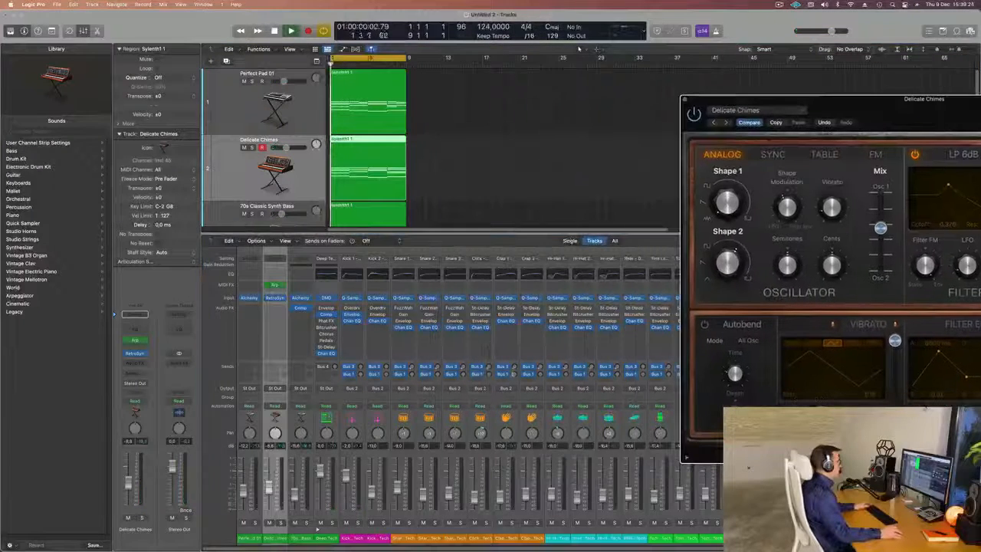
pyautogui.press('space')
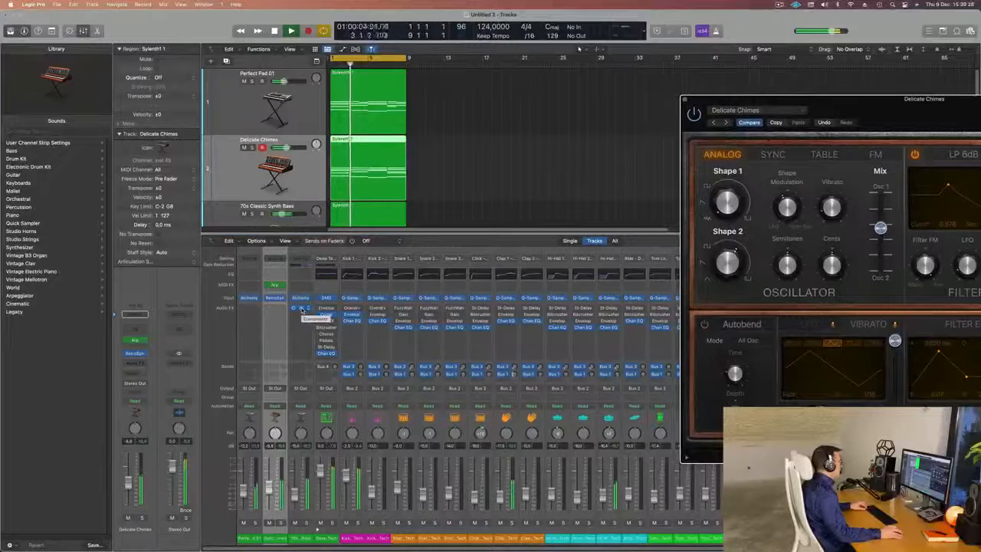
# - Copy the Compressor from the 70s Classic Synth Bass channel to the Delicate Chimes channel and select the Delicate Chimes track
pyautogui.moveTo(297, 310); pyautogui.dragTo(275, 314)
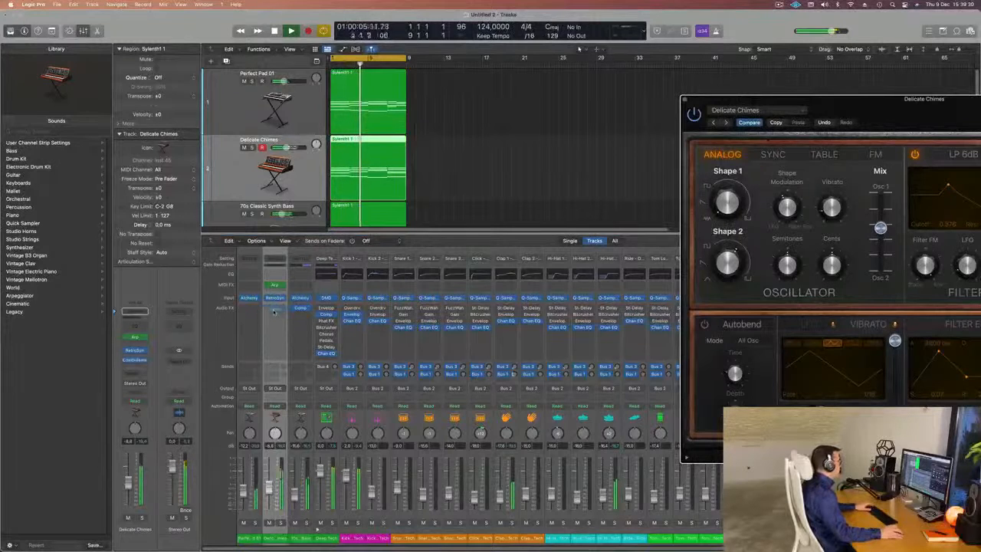
pyautogui.moveTo(926, 113); pyautogui.dragTo(808, 112)
pyautogui.click(225, 219)
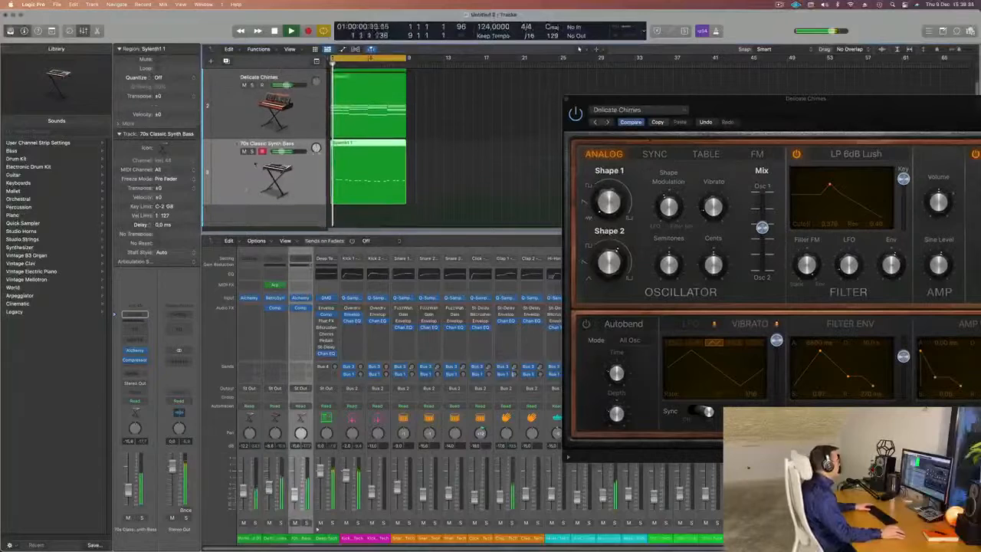
pyautogui.click(247, 125)
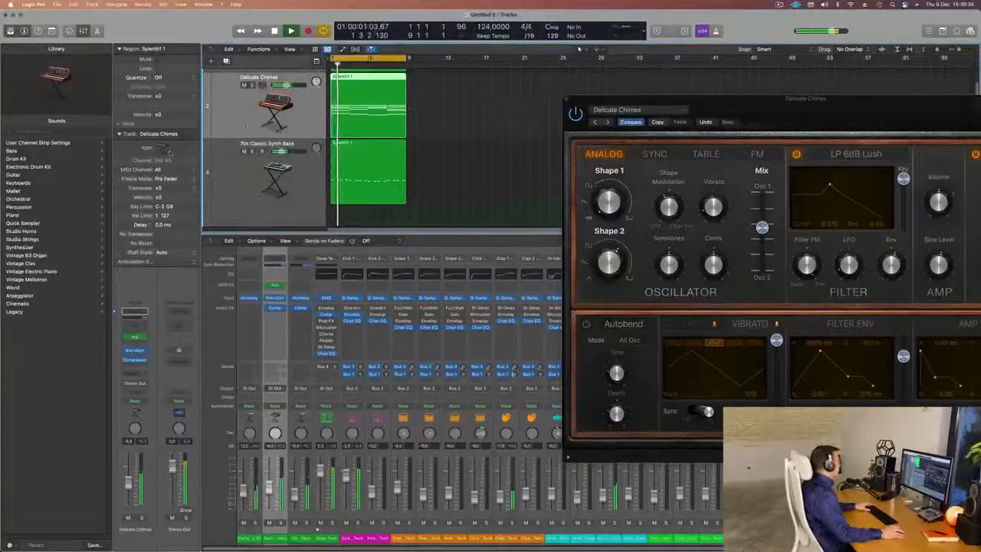
# - Insert a stereo Delay Designer after the Compressor on Delicate Chimes and enlarge its window
pyautogui.click(142, 366)
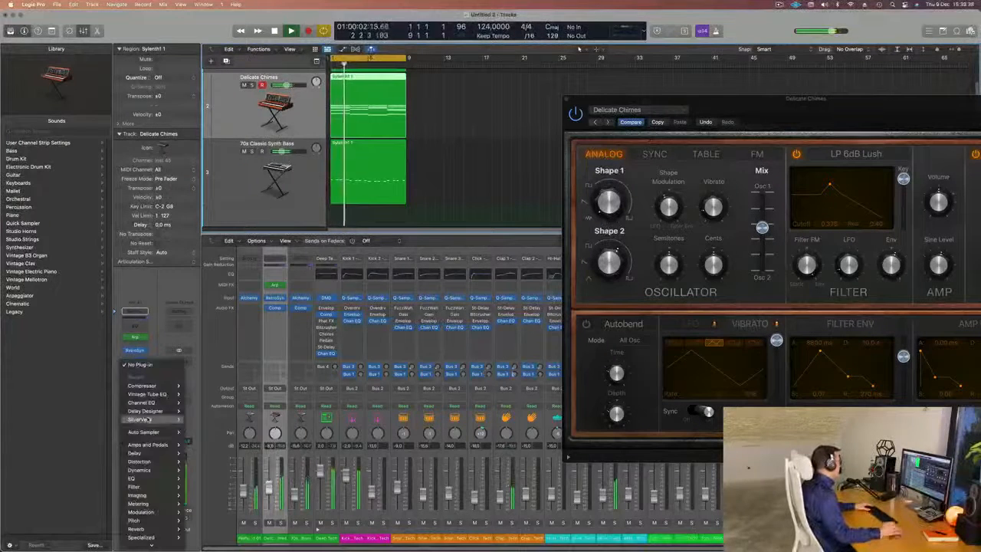
pyautogui.moveTo(150, 419)
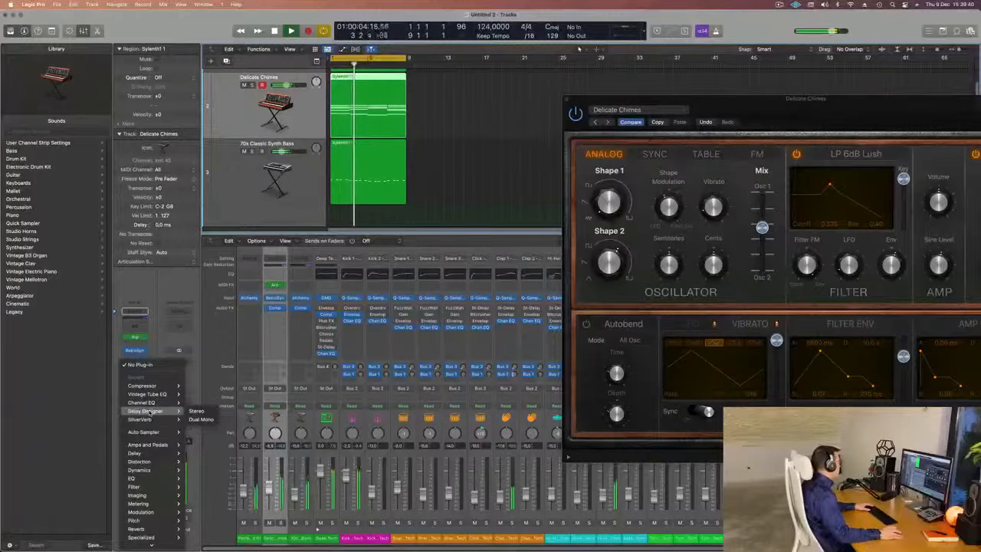
pyautogui.click(198, 414)
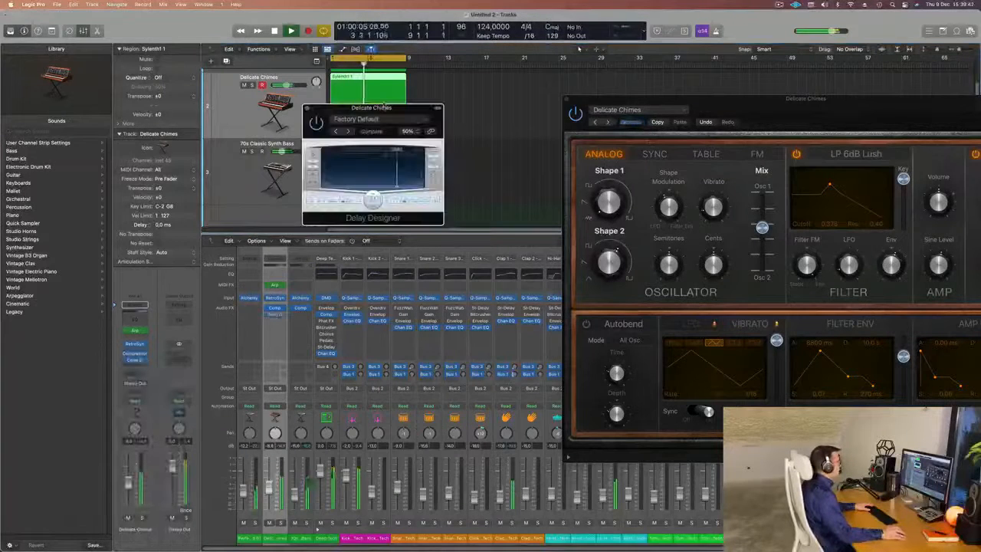
pyautogui.moveTo(371, 108); pyautogui.dragTo(458, 79)
pyautogui.moveTo(526, 195); pyautogui.dragTo(905, 388)
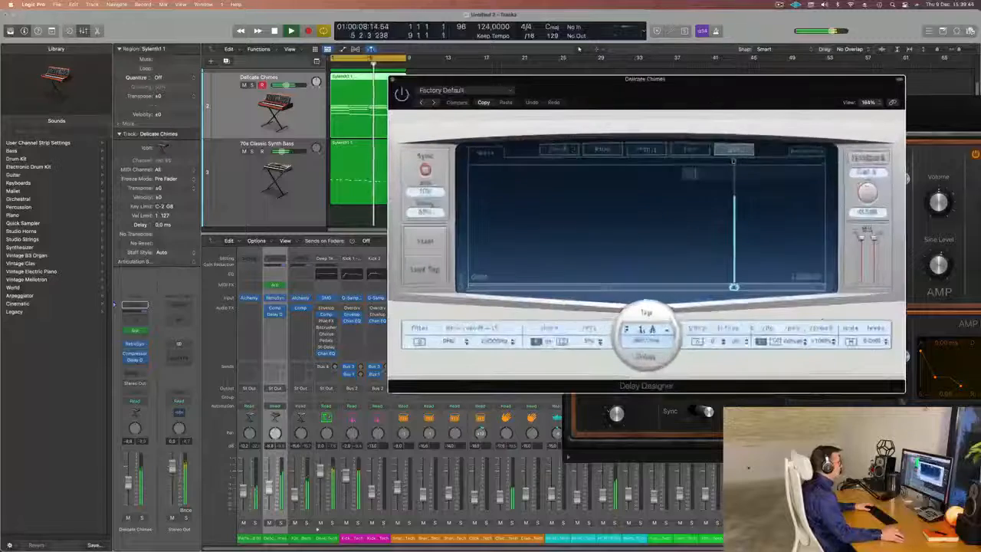
pyautogui.moveTo(647, 79); pyautogui.dragTo(341, 58)
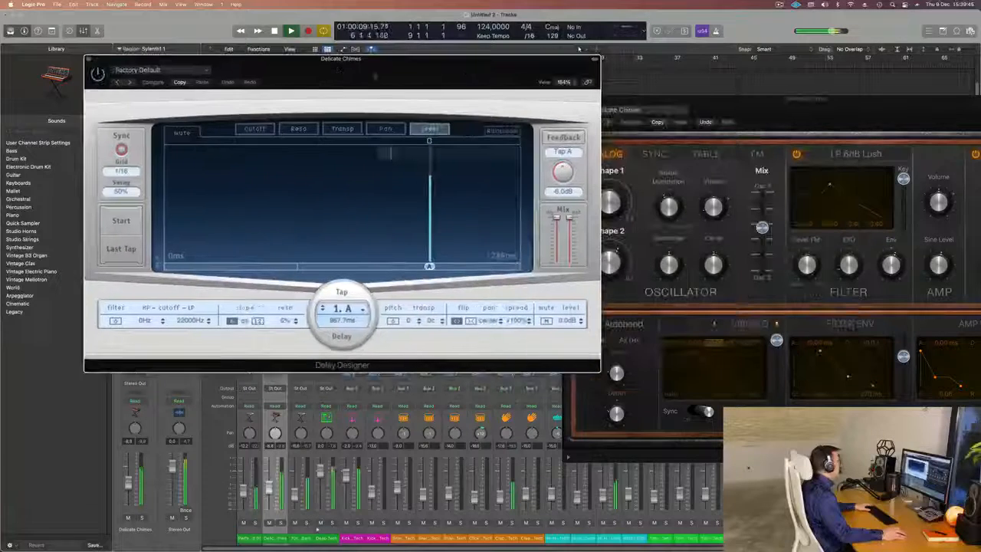
# - Load Delay Designer's 1/16 Slow Pan preset and bring its wet mix level up to about the middle during playback
pyautogui.click(168, 71)
pyautogui.moveTo(185, 237)
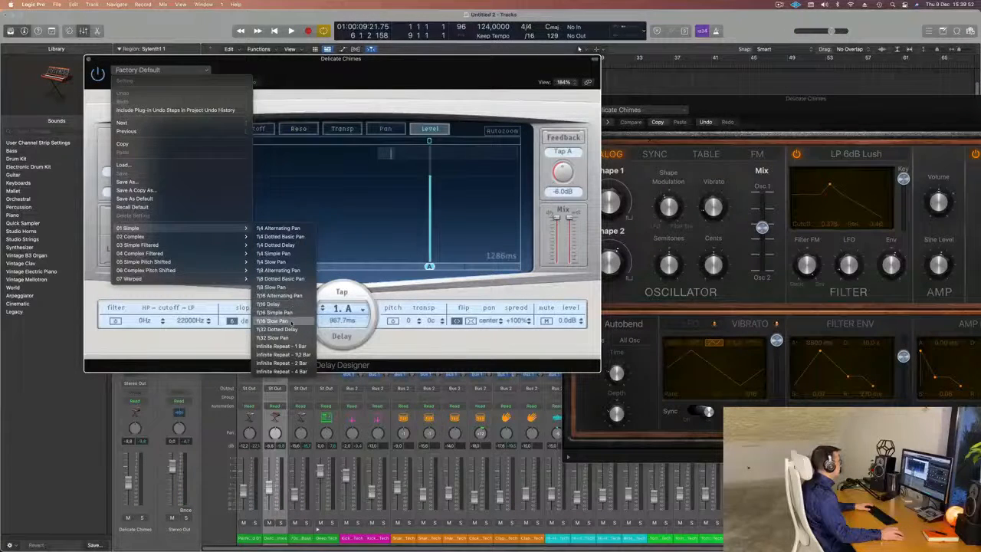
pyautogui.click(277, 320)
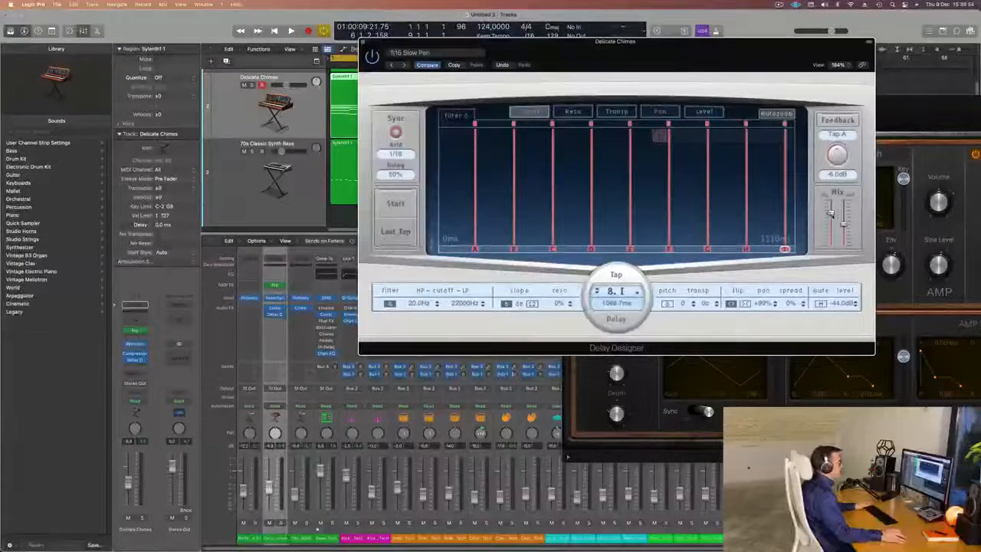
pyautogui.press('space')
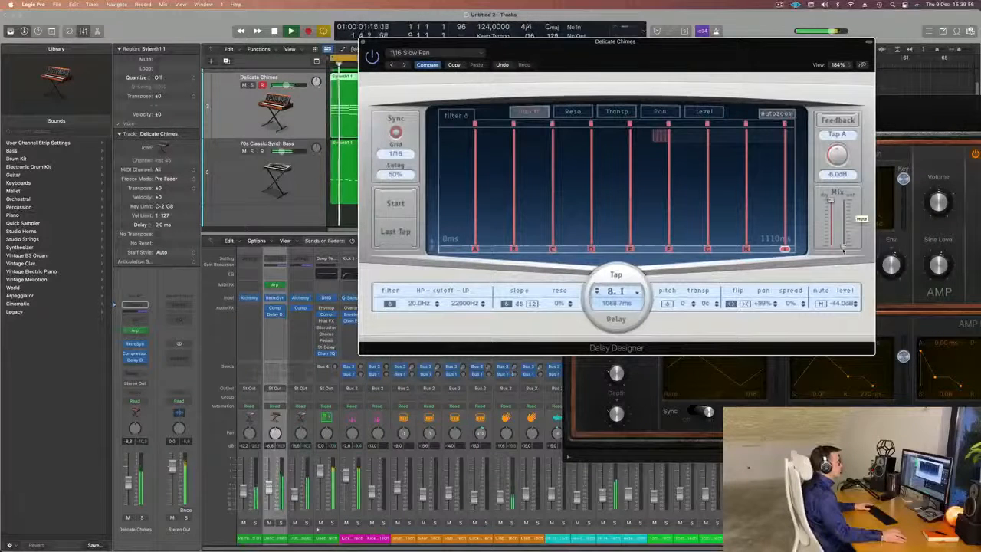
pyautogui.moveTo(843, 247); pyautogui.dragTo(844, 223)
pyautogui.moveTo(842, 224); pyautogui.dragTo(843, 230)
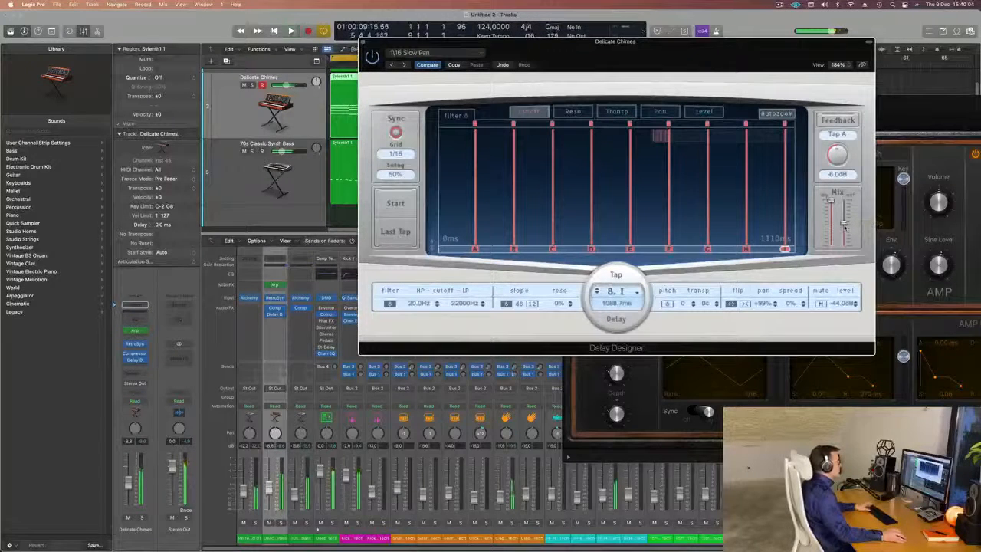
pyautogui.moveTo(843, 225); pyautogui.dragTo(843, 226)
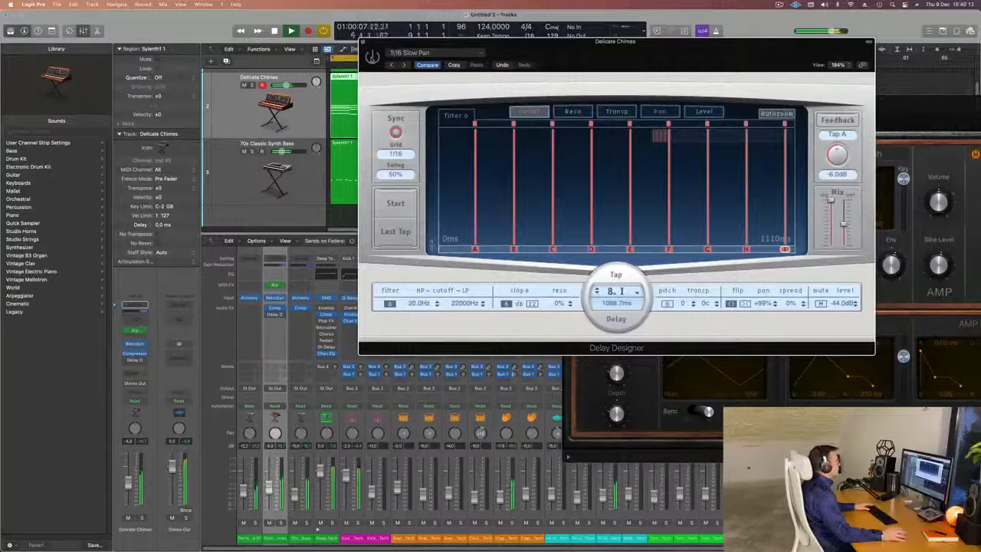
# - Move the Compressor below Delay Designer in the Delicate Chimes effect chain and listen to the loop
pyautogui.moveTo(412, 44); pyautogui.dragTo(529, 40)
pyautogui.press('space')
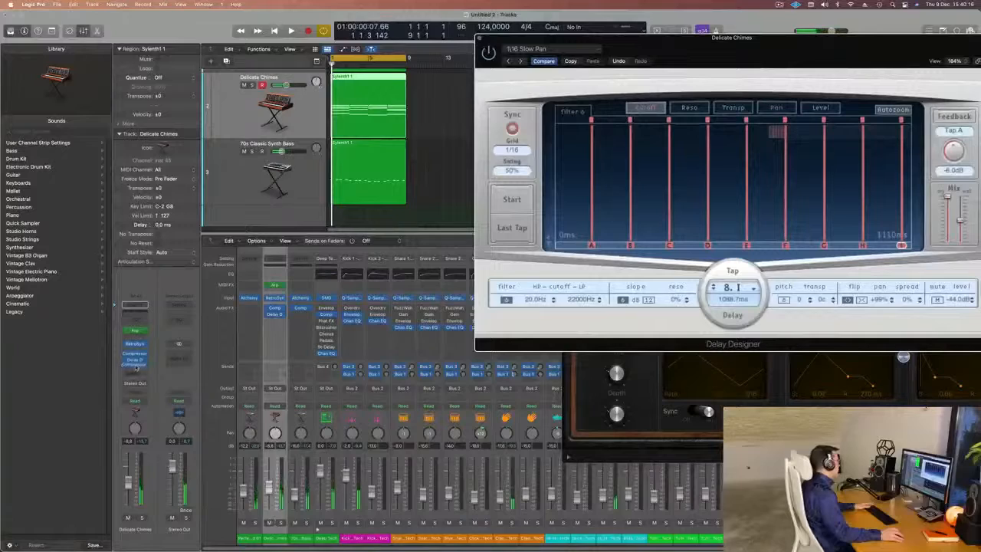
pyautogui.moveTo(136, 367); pyautogui.dragTo(138, 366)
pyautogui.press('space')
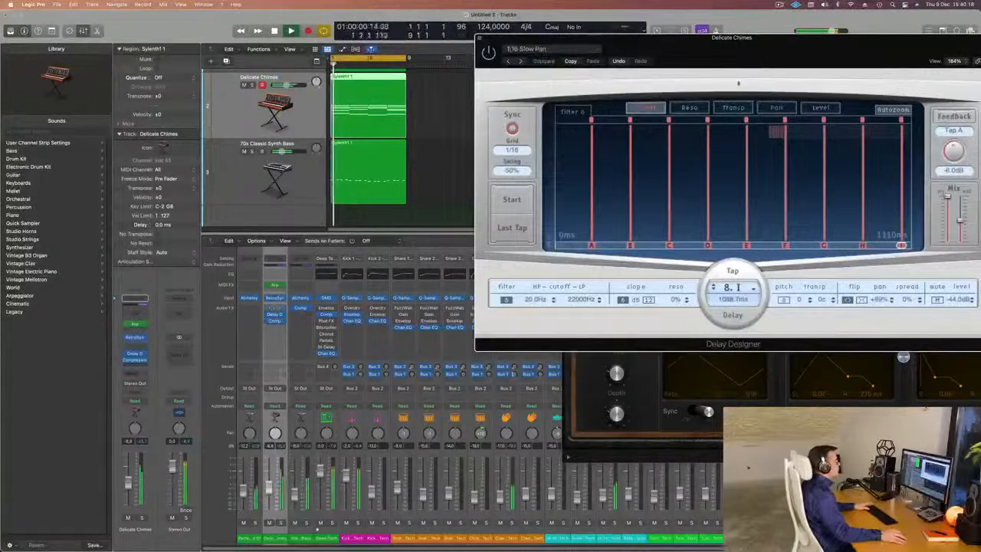
# - Close the Delay Designer and Retro Synth windows and reduce the track height so all instrument tracks fit in view
pyautogui.moveTo(764, 59); pyautogui.dragTo(541, 158)
pyautogui.click(259, 138)
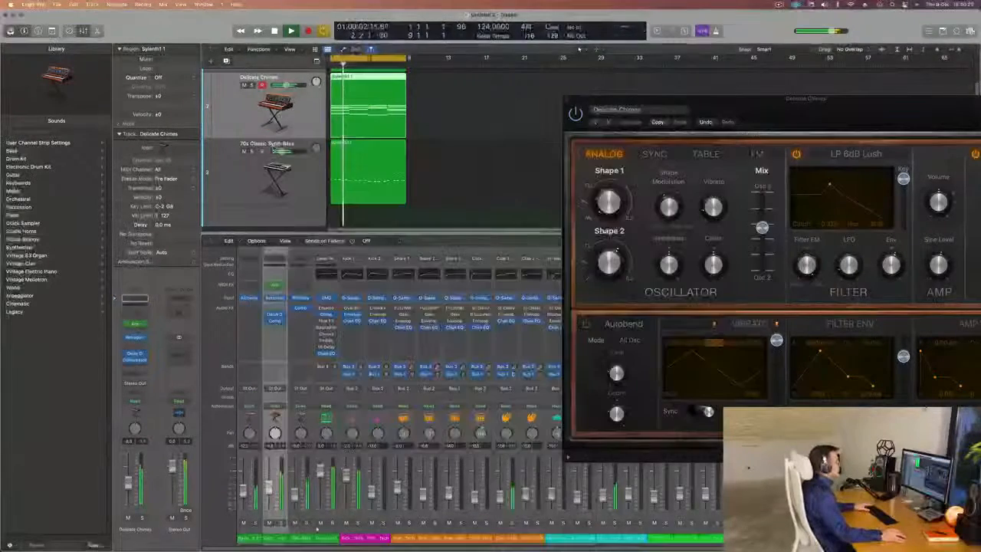
pyautogui.moveTo(567, 100); pyautogui.dragTo(512, 90)
pyautogui.click(512, 91)
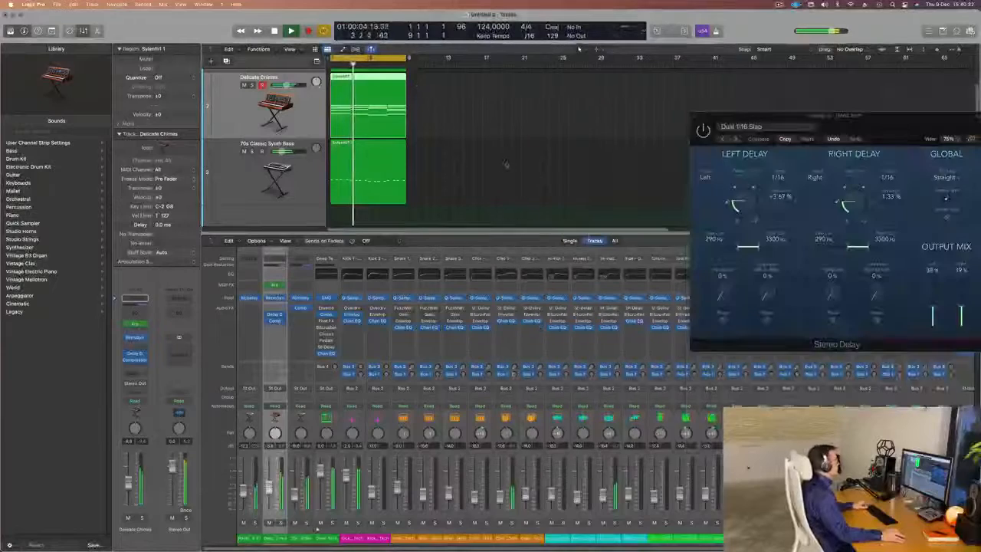
pyautogui.scroll(-3, 496, 164)
pyautogui.scroll(2, 454, 190)
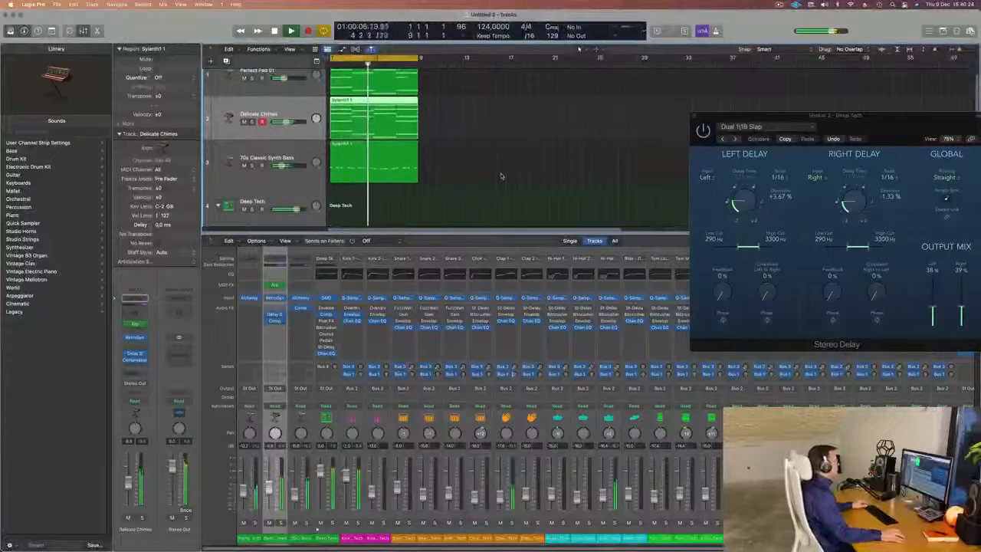
pyautogui.scroll(-3, 459, 180)
pyautogui.scroll(3, 444, 175)
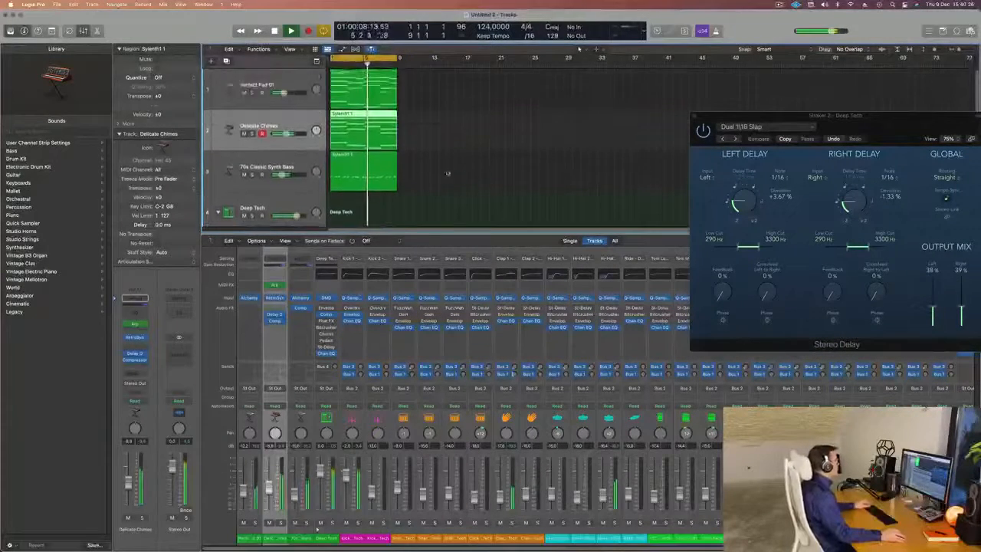
# - Raise the filter cutoff of Delicate Chimes' Retro Synth to about 0.55 and set the track's volume to about -9.4 dB
pyautogui.click(239, 179)
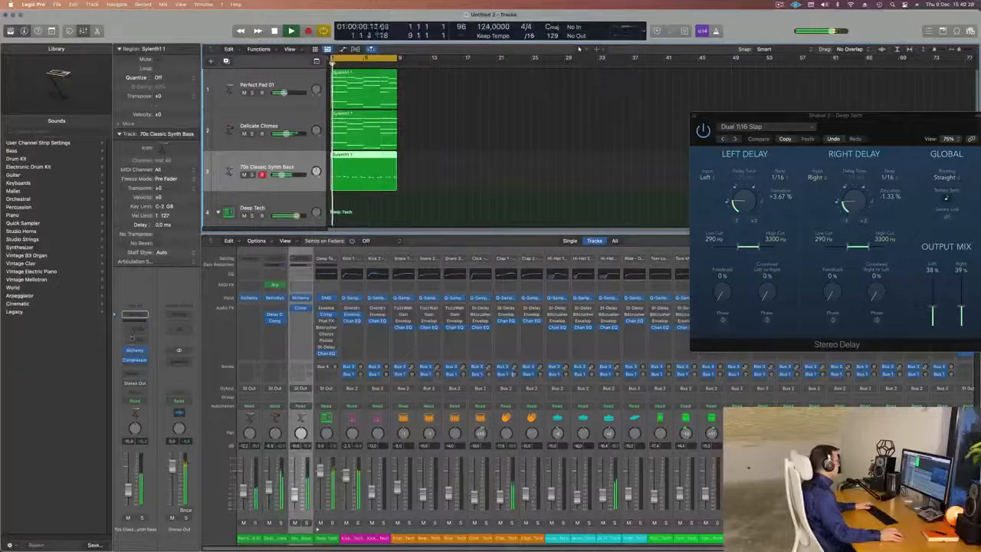
pyautogui.press('Up')
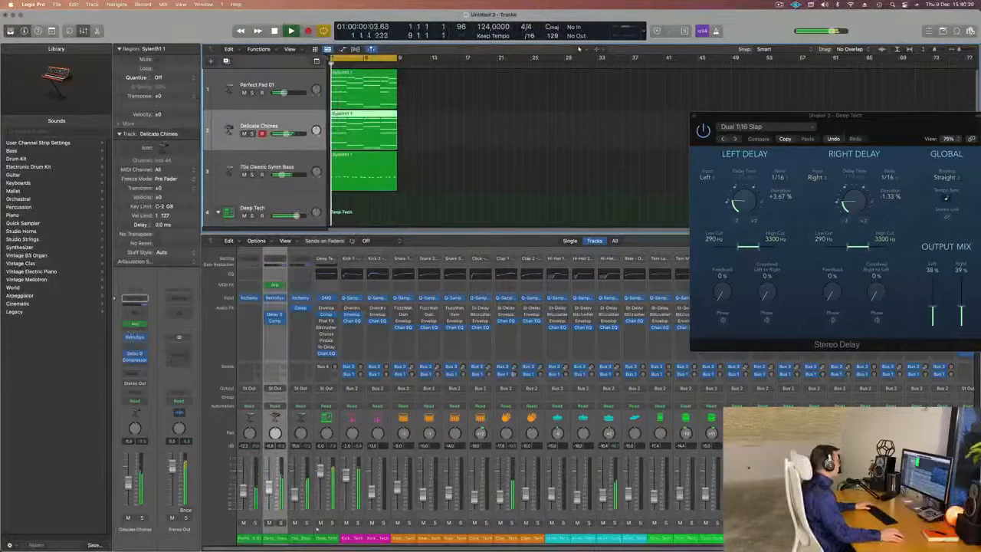
pyautogui.click(136, 338)
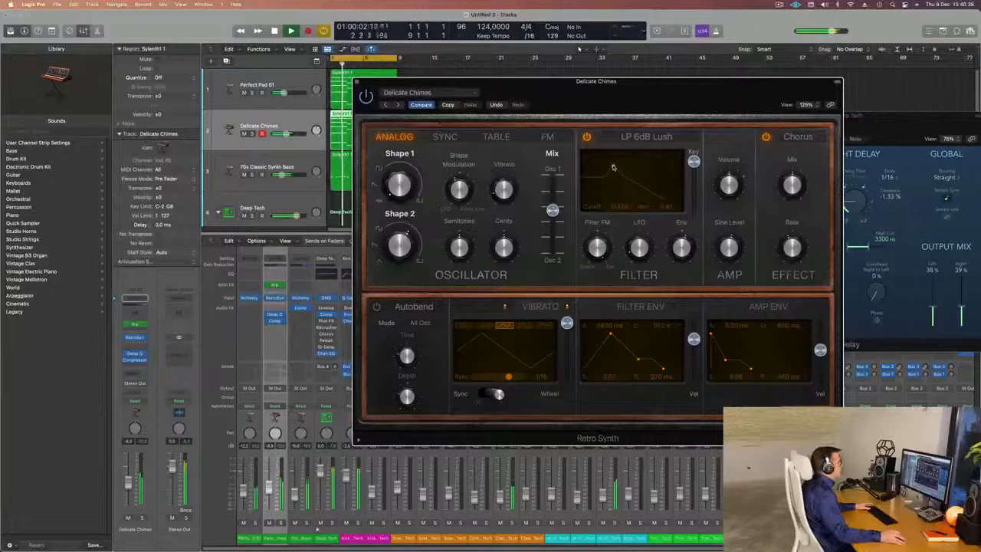
pyautogui.moveTo(611, 166); pyautogui.dragTo(630, 164)
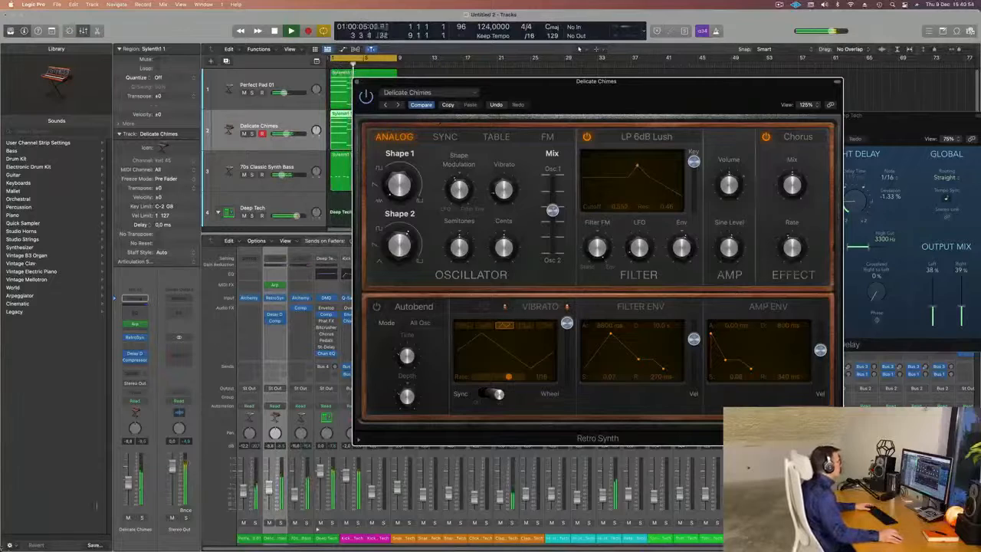
pyautogui.moveTo(269, 492); pyautogui.dragTo(269, 490)
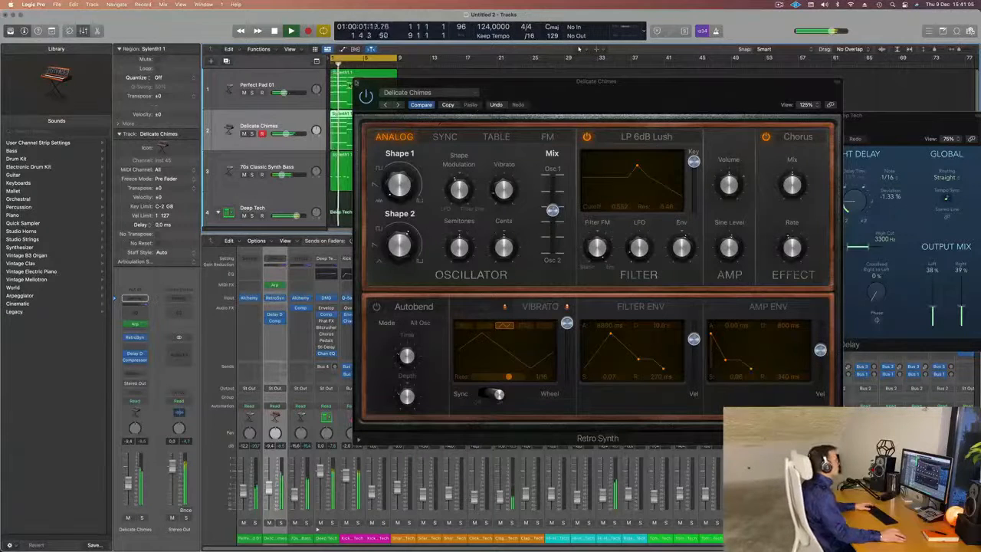
pyautogui.click(355, 83)
# - Duplicate the 70s Classic Synth Bass track with its Alchemy instrument and Compressor as a new empty track
pyautogui.click(261, 166)
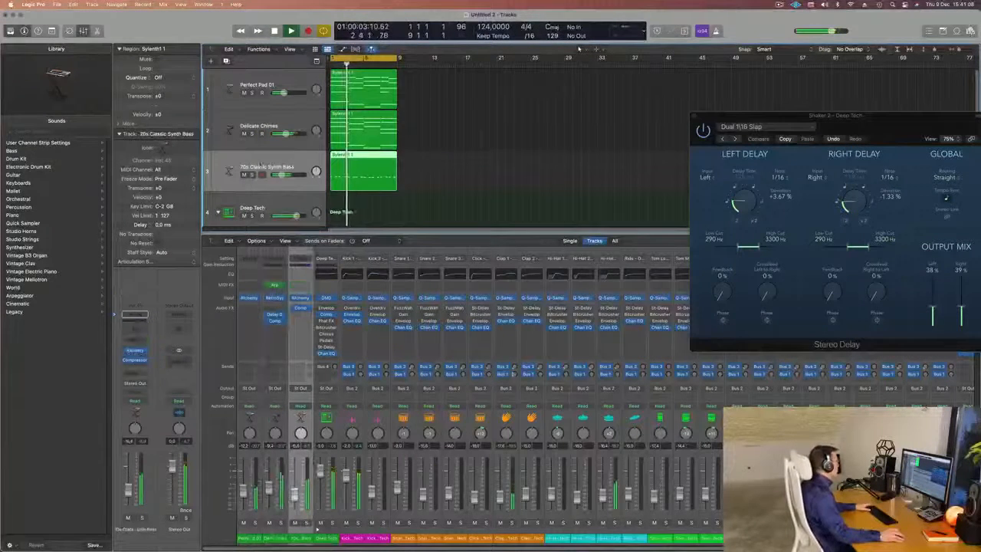
pyautogui.scroll(-3, 418, 165)
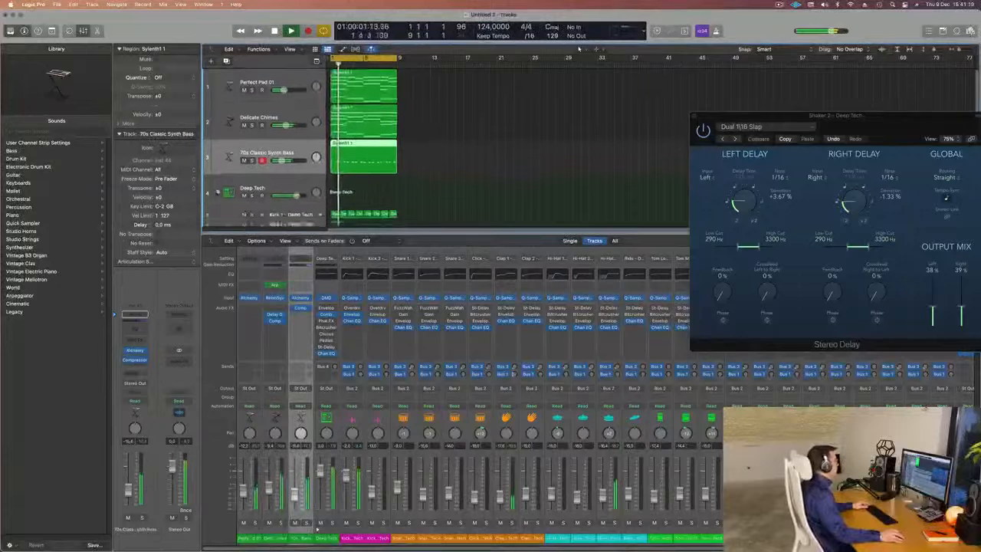
pyautogui.scroll(-5, 451, 191)
pyautogui.scroll(5, 454, 178)
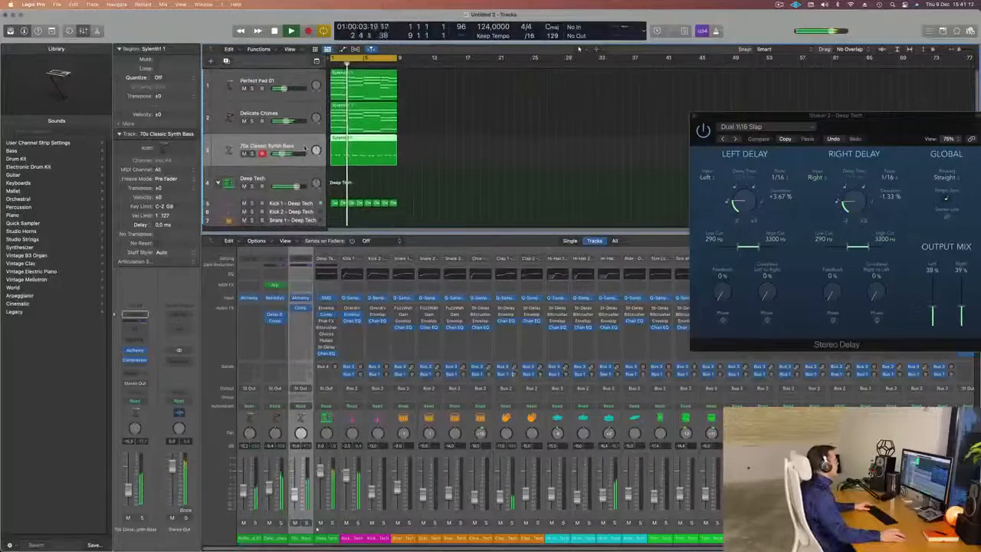
pyautogui.press('super+d')
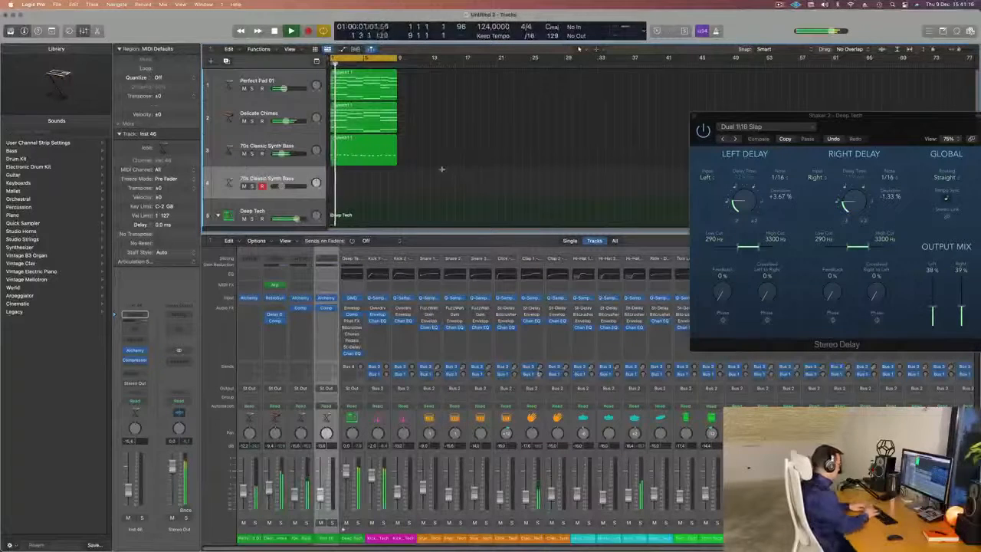
# - Repeat the pad, chimes and bass regions three times each and extend the cycle range over all the repeats, up to bar 33
pyautogui.press('super+r')
pyautogui.press('super+r')
pyautogui.press('super+r')
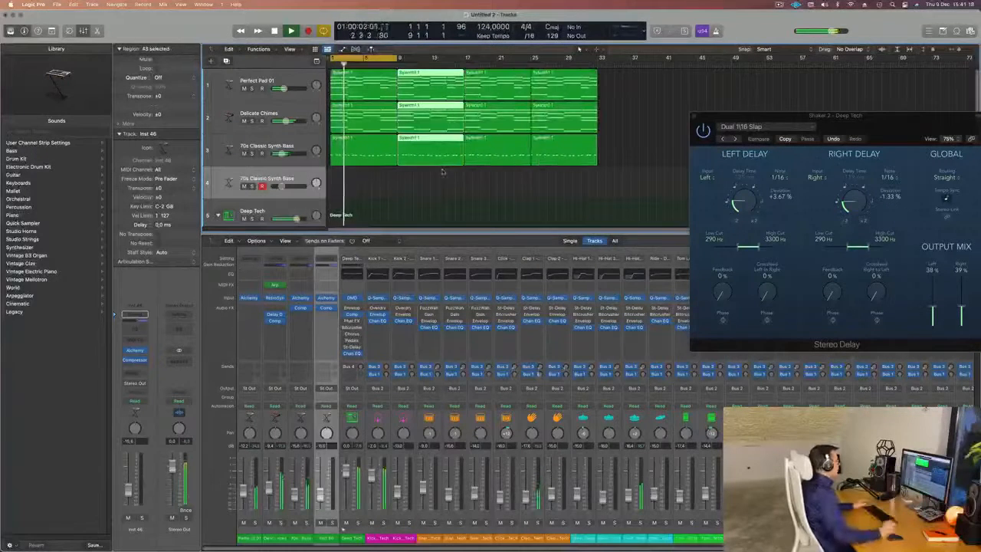
pyautogui.press('super+u')
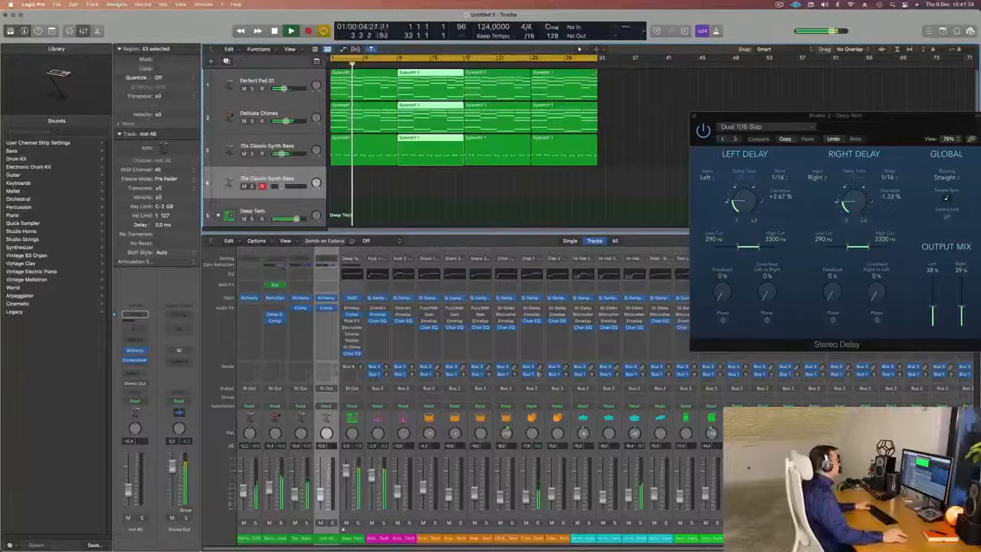
pyautogui.press('space')
# - Add a send to Bus 4 (Large Room) on the duplicated synth bass track and raise its send level
pyautogui.click(310, 175)
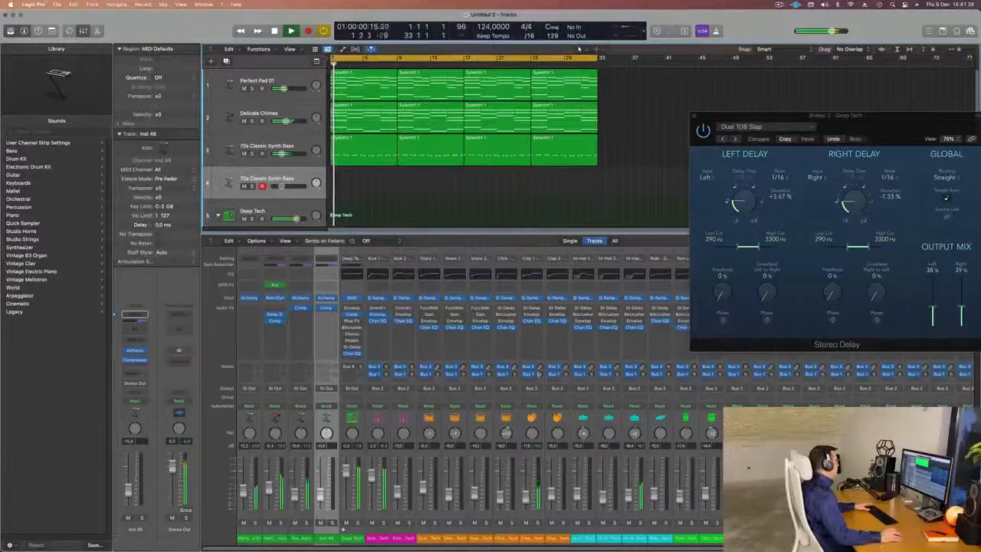
pyautogui.click(135, 314)
pyautogui.moveTo(153, 386)
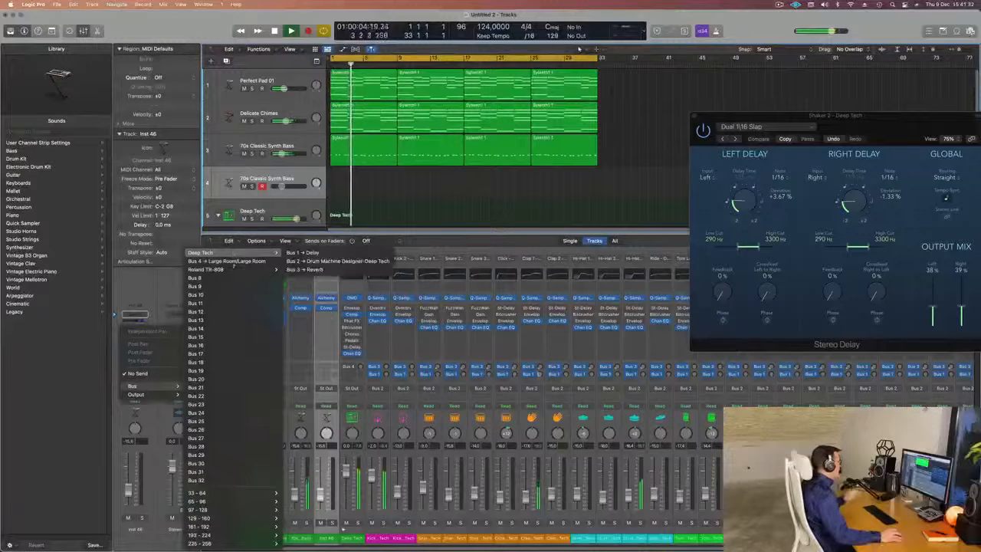
pyautogui.click(226, 261)
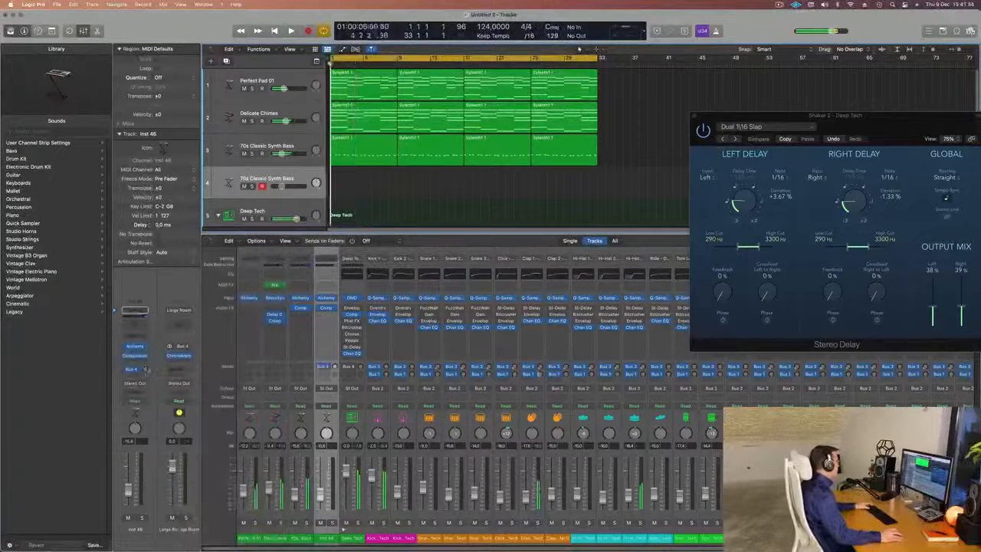
pyautogui.moveTo(145, 369); pyautogui.dragTo(145, 346)
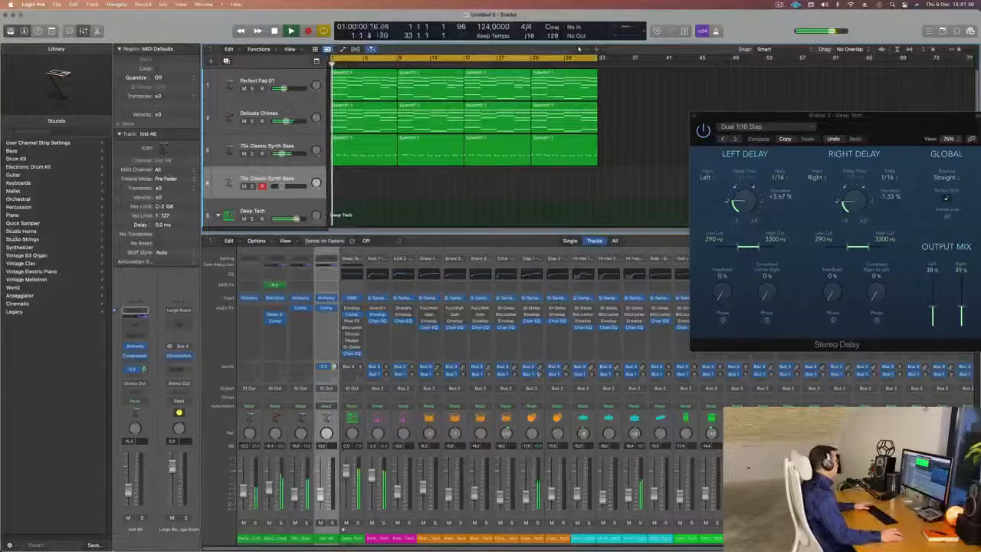
# - Load the Arctic Noise Lead preset from the Leads category in the duplicated track's Alchemy
pyautogui.click(136, 348)
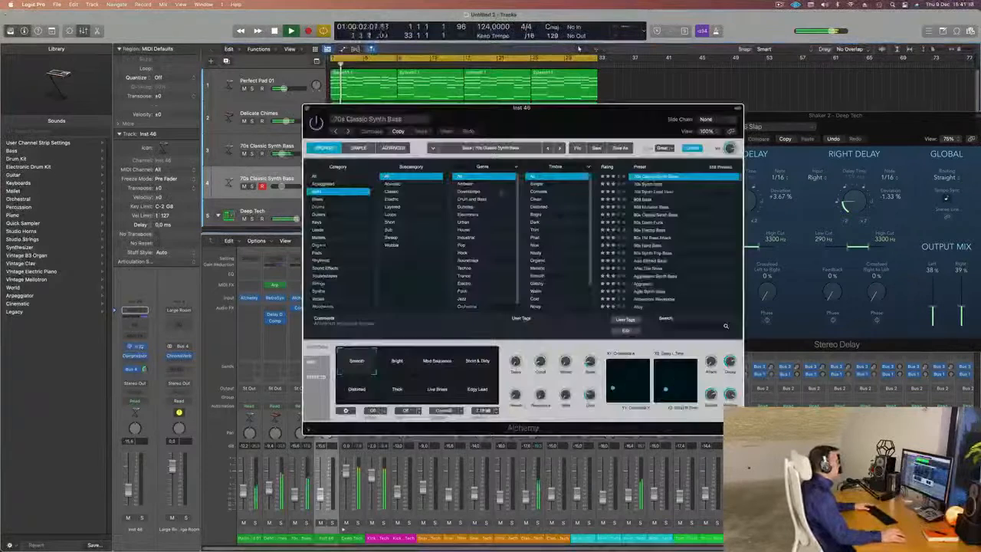
pyautogui.moveTo(529, 108)
pyautogui.mouseDown()
pyautogui.moveTo(542, 116)
pyautogui.moveTo(528, 111)
pyautogui.mouseUp()
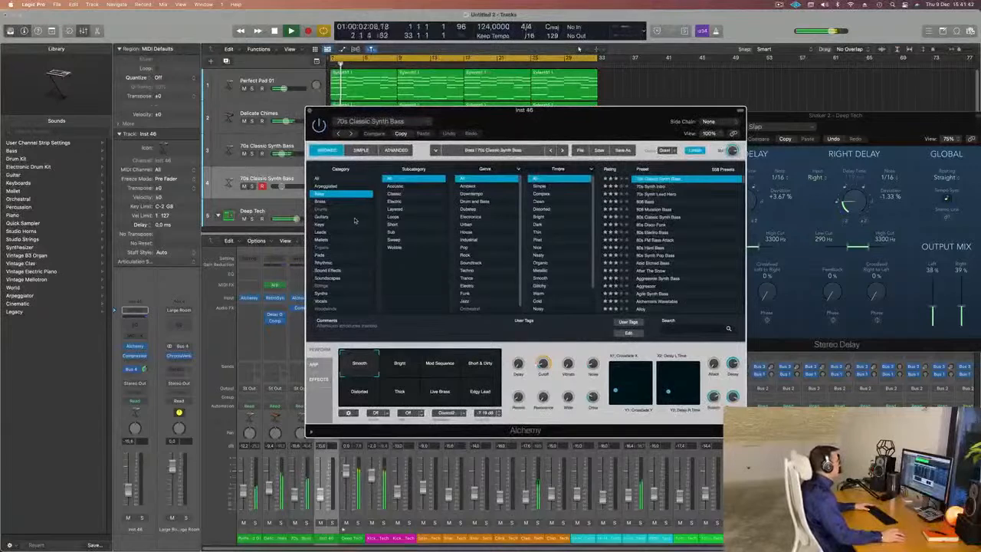
pyautogui.click(360, 231)
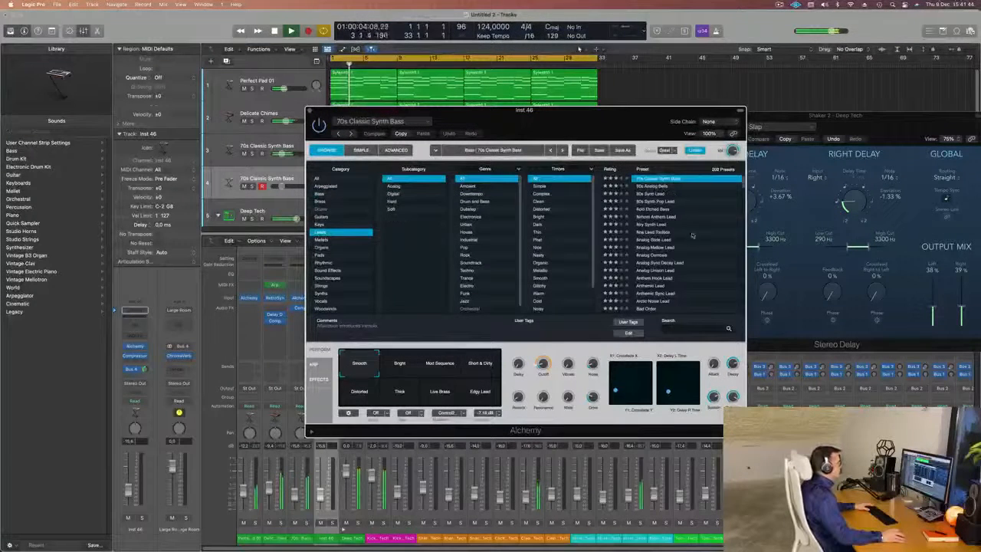
pyautogui.scroll(-5, 660, 242)
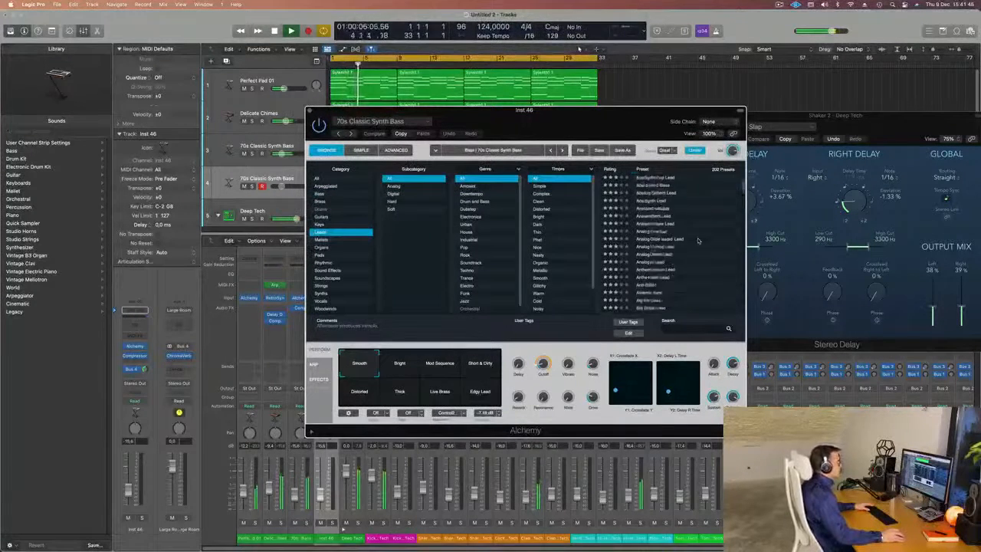
pyautogui.click(656, 223)
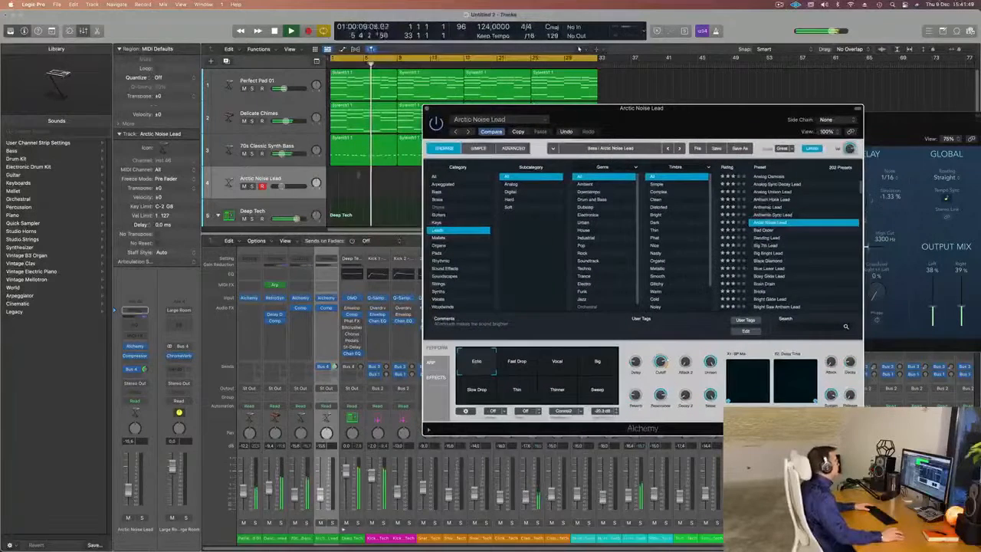
# - Show Musical Typing for the Arctic Noise Lead track, move it over the Alchemy window and raise its octave by one
pyautogui.click(297, 175)
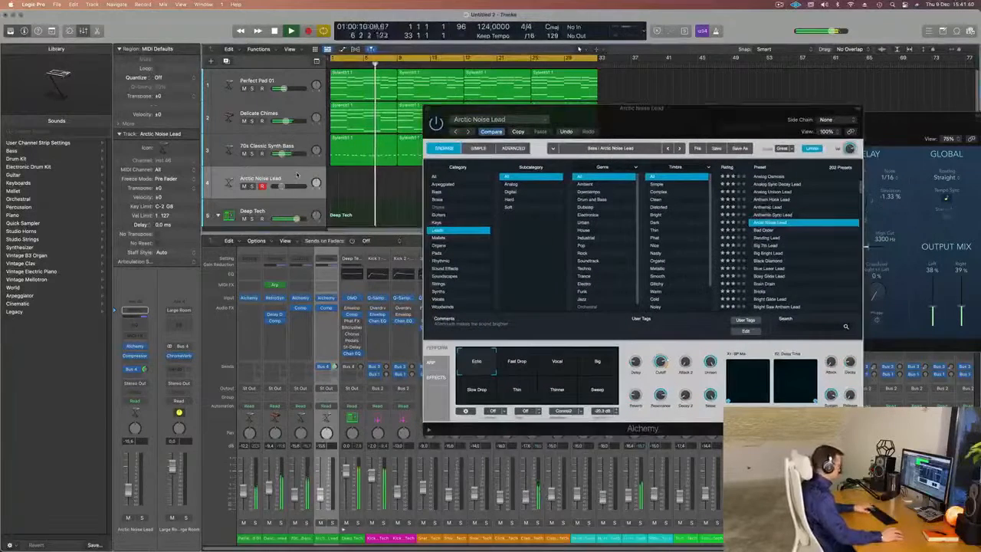
pyautogui.press('super+k')
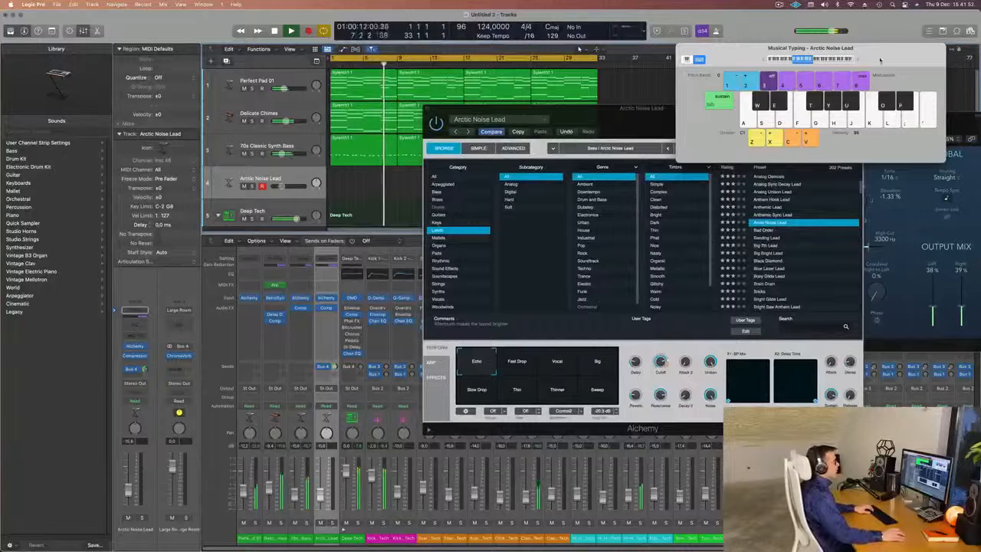
pyautogui.moveTo(863, 37); pyautogui.dragTo(802, 83)
pyautogui.press('x')
# - Audition the Arctic Noise Lead sound by playing melody notes over the running loop
pyautogui.press('g')
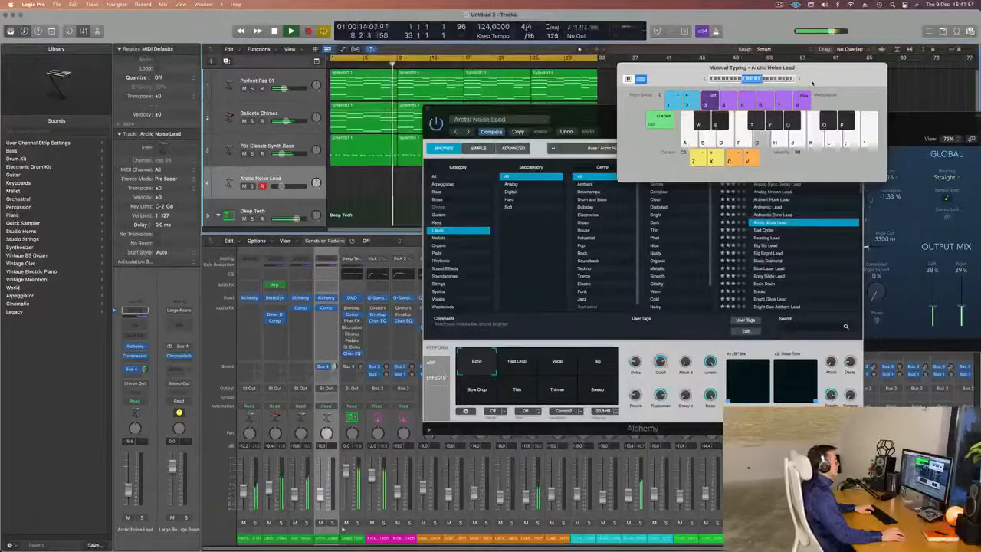
pyautogui.press('h')
pyautogui.press('f')
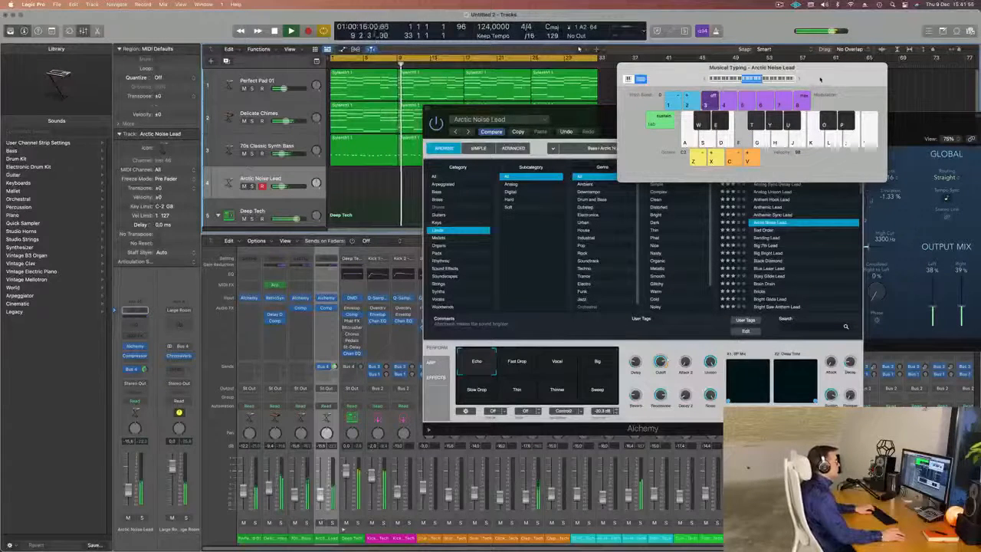
pyautogui.press('j')
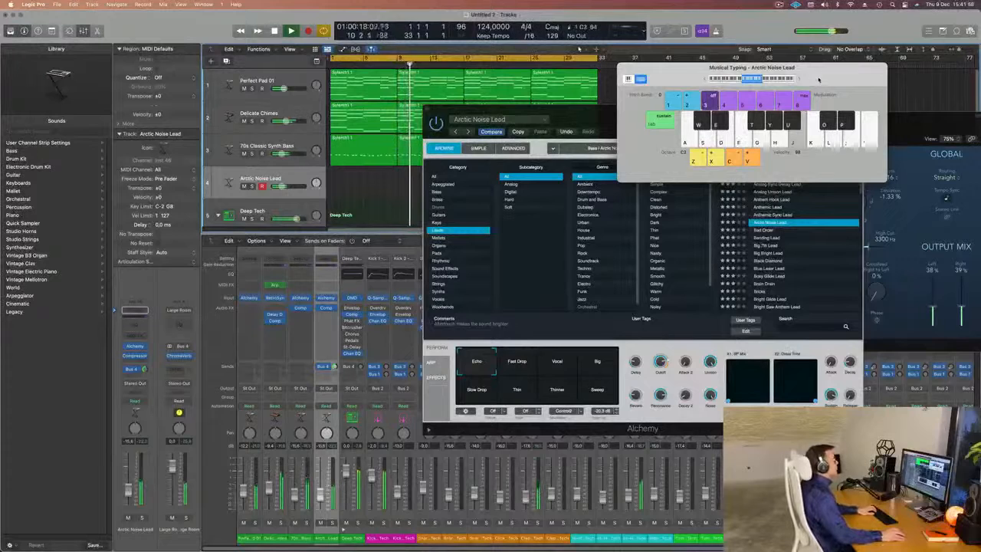
pyautogui.press('k')
pyautogui.press('l')
pyautogui.press(';')
pyautogui.press(';')
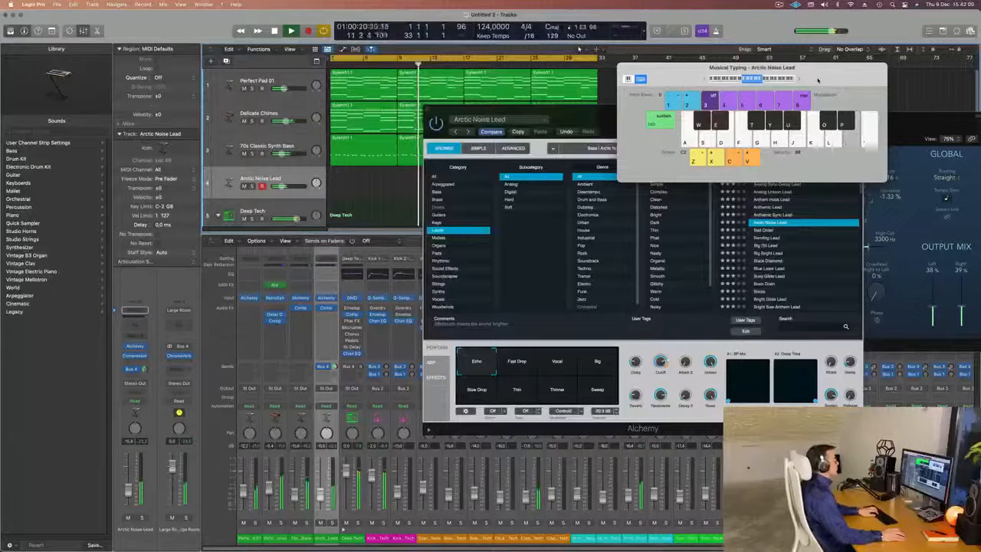
pyautogui.press('l')
pyautogui.press(';')
pyautogui.press("'")
pyautogui.press(';')
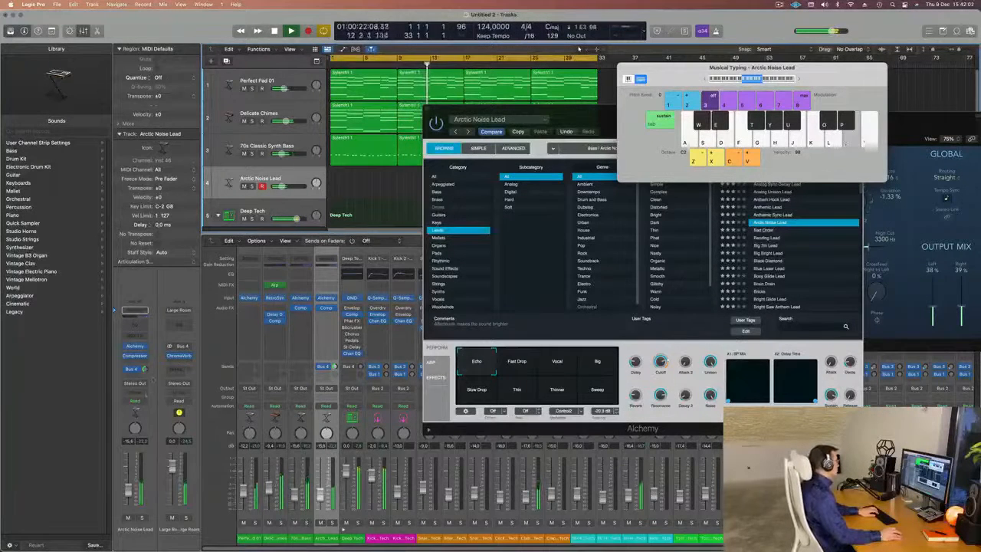
pyautogui.moveTo(144, 370); pyautogui.dragTo(146, 369)
pyautogui.press('j')
pyautogui.press('k')
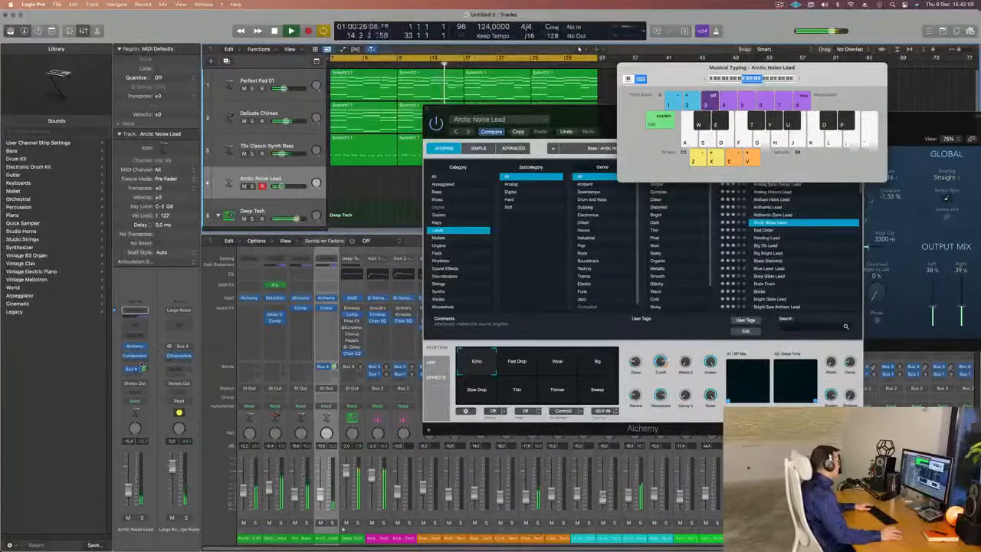
# - Add a second send to Bus 8 and insert SilverVerb on its aux with the grandiose preset and wet output at 100%
pyautogui.click(135, 371)
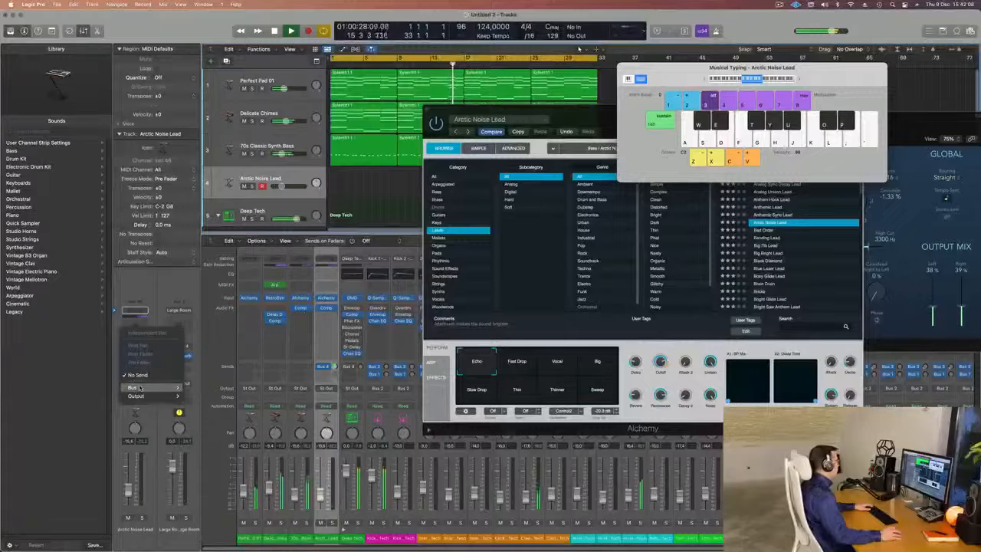
pyautogui.moveTo(145, 387)
pyautogui.click(220, 279)
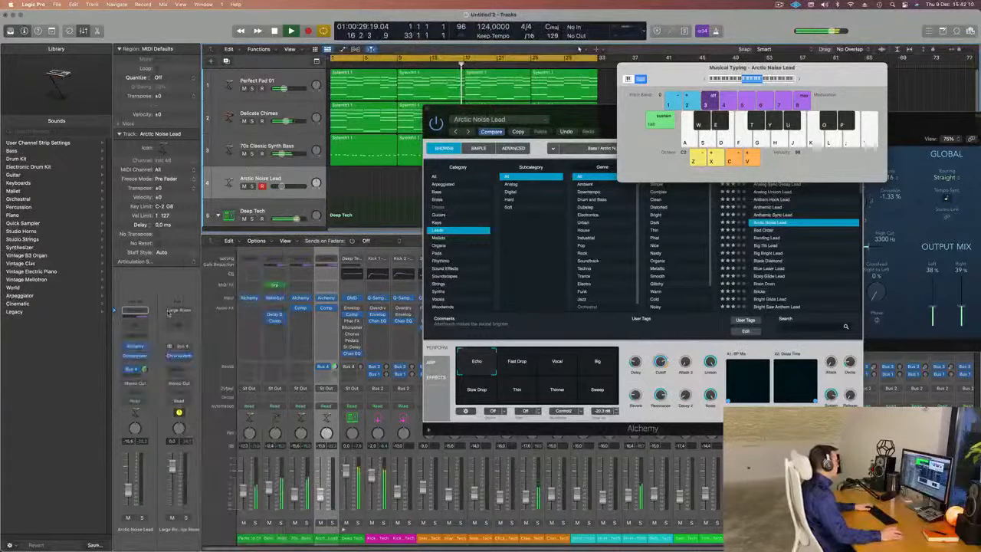
pyautogui.click(182, 348)
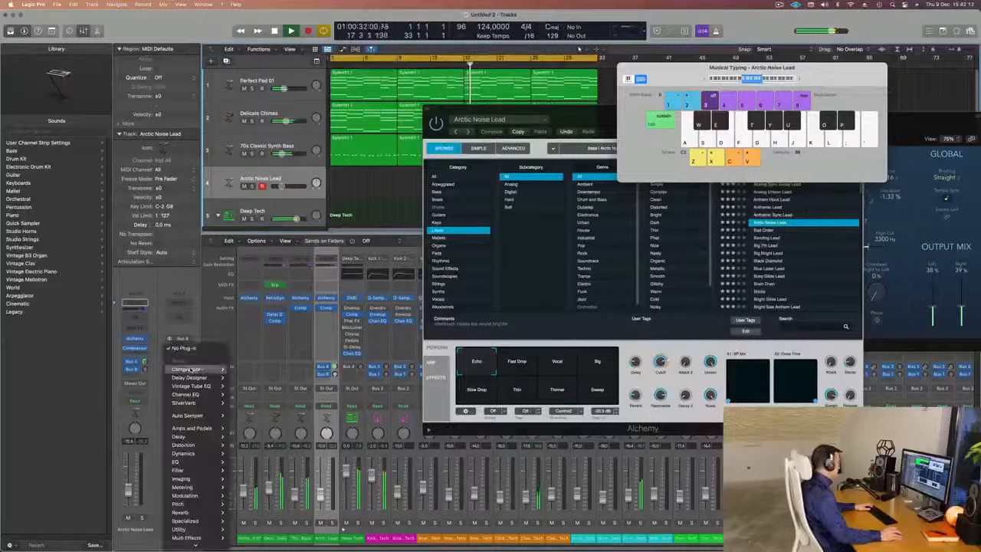
pyautogui.moveTo(197, 505)
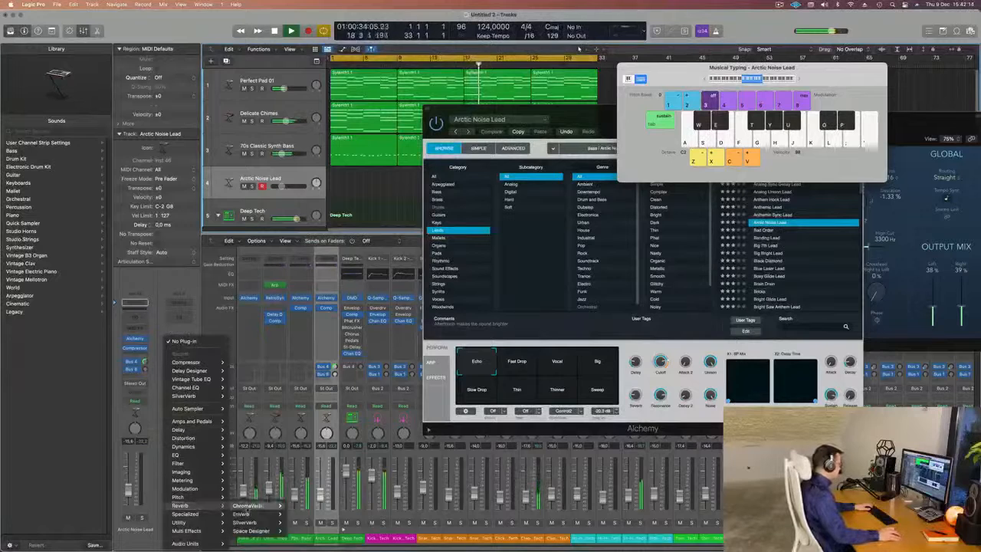
pyautogui.click(302, 522)
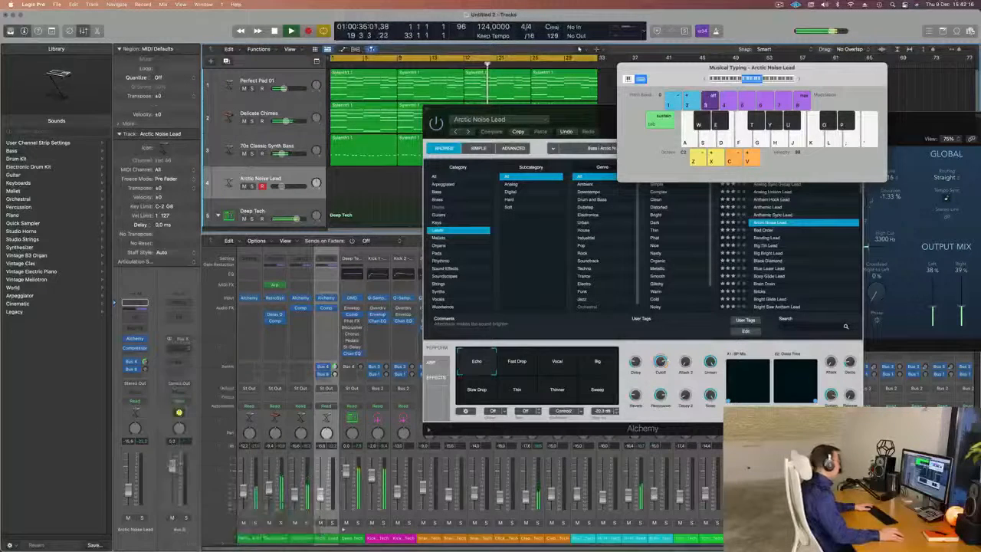
pyautogui.click(387, 119)
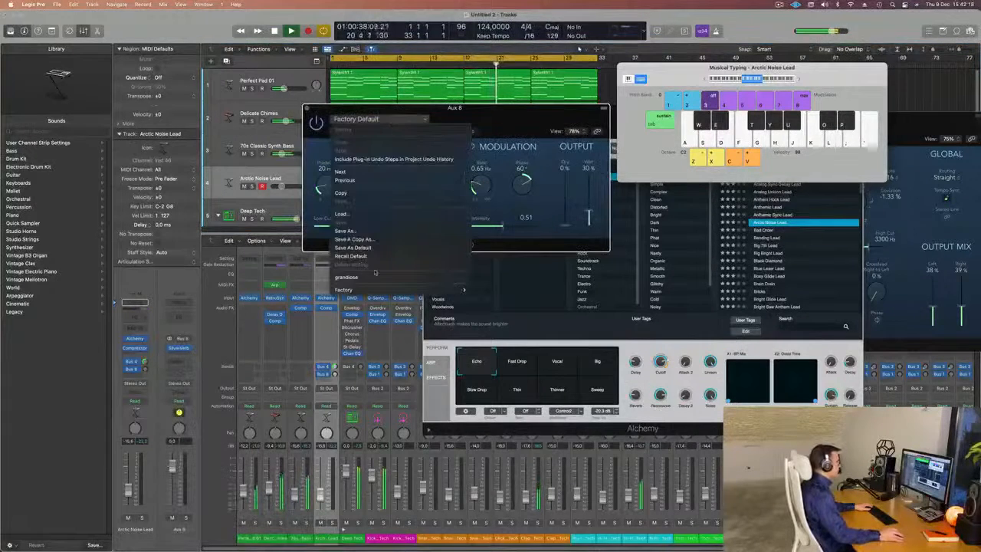
pyautogui.click(376, 275)
pyautogui.moveTo(591, 180); pyautogui.dragTo(591, 173)
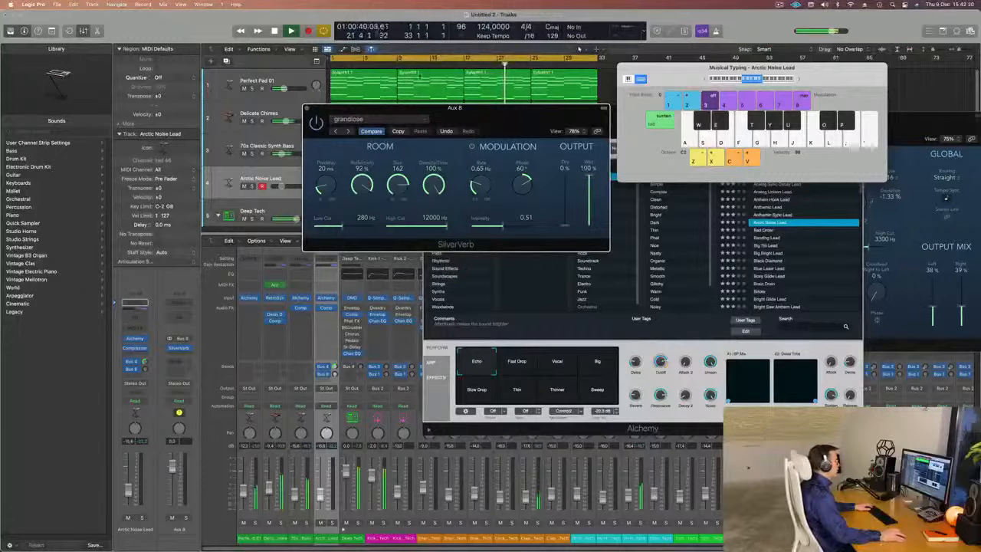
pyautogui.click(307, 108)
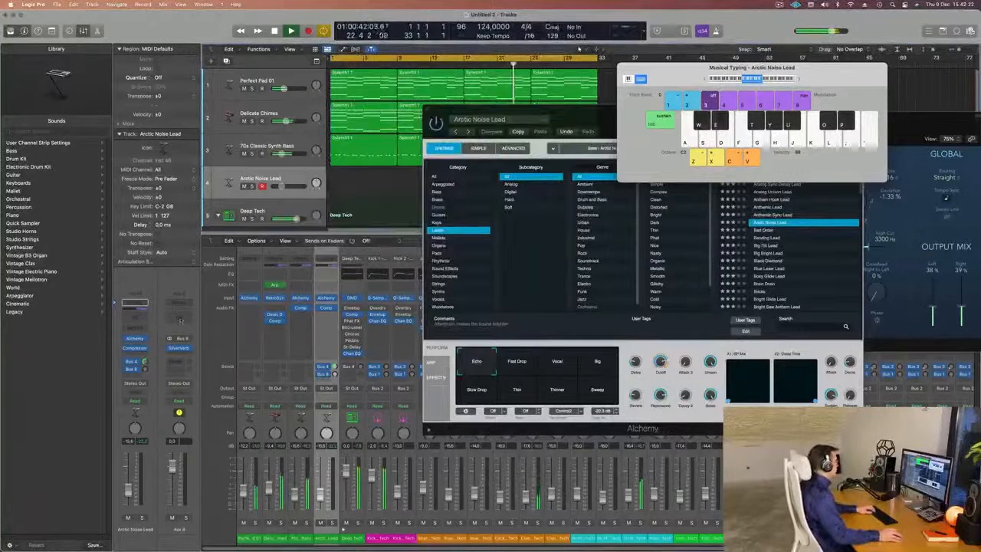
# - Play notes over the loop while raising the Bus 8 send level and setting the lead track's volume to about -10.4 dB
pyautogui.press('j')
pyautogui.press('g')
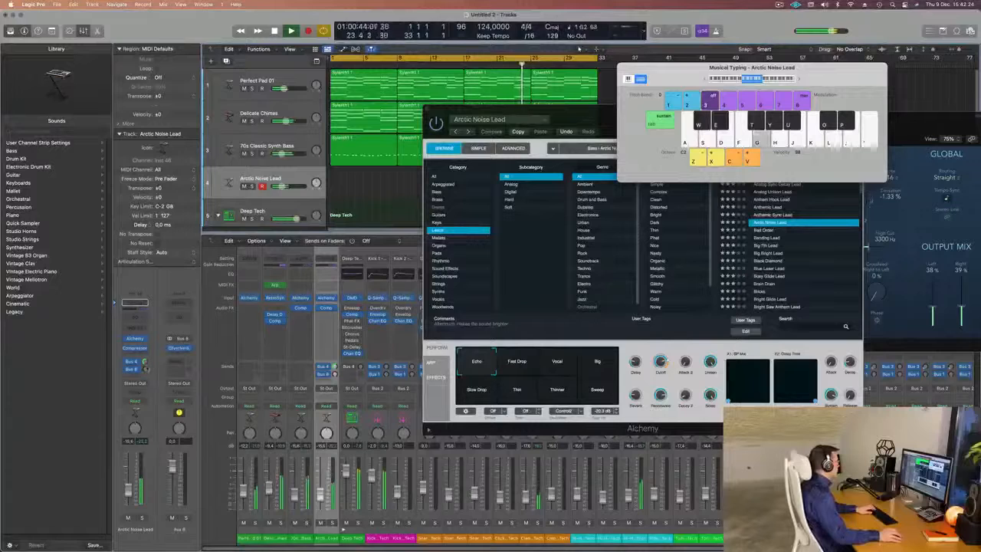
pyautogui.press('g')
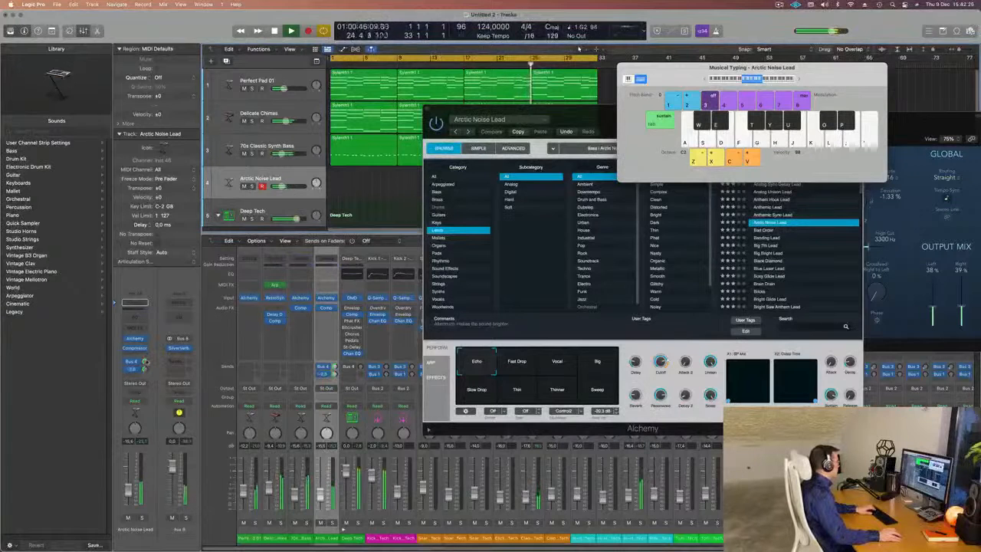
pyautogui.press('g')
pyautogui.press('g')
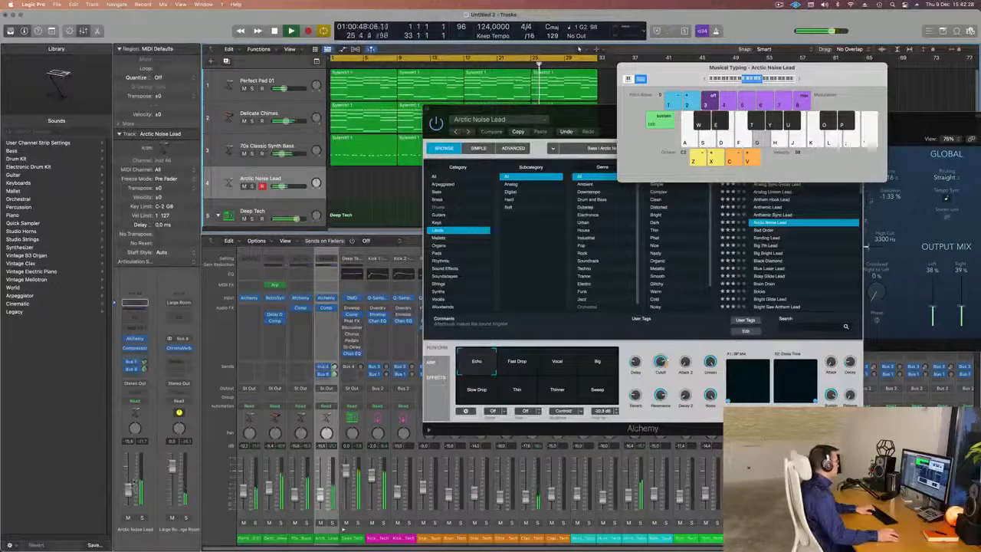
pyautogui.press('g')
pyautogui.press('h')
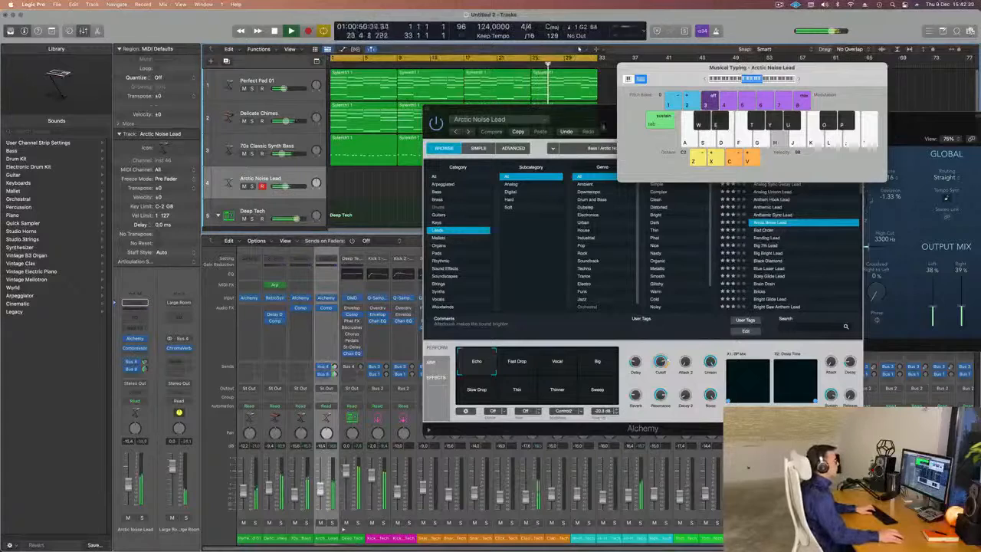
# - Load the Anthemic Lead preset in Alchemy and audition it by playing notes over the loop
pyautogui.moveTo(603, 127); pyautogui.dragTo(523, 140)
pyautogui.click(697, 222)
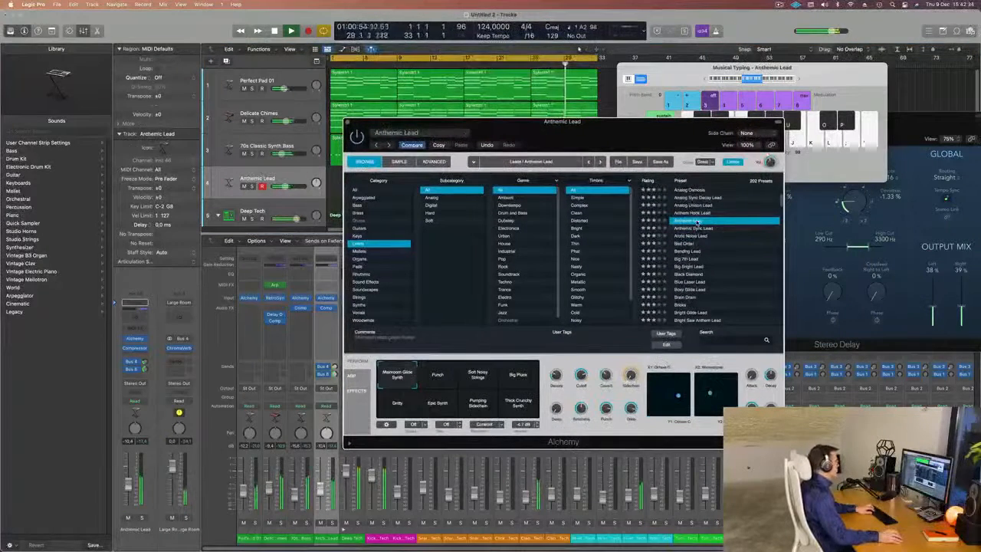
pyautogui.moveTo(621, 129); pyautogui.dragTo(691, 156)
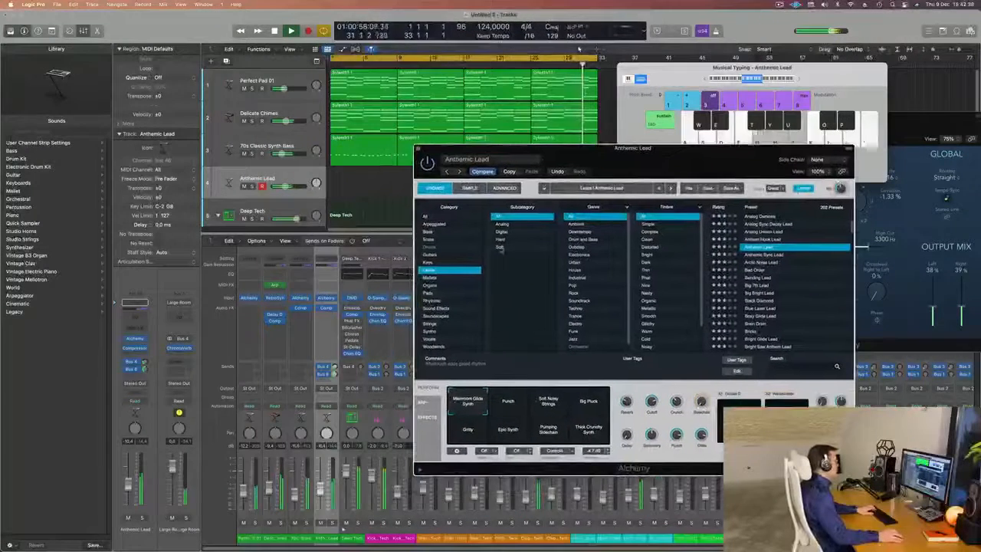
pyautogui.press('h')
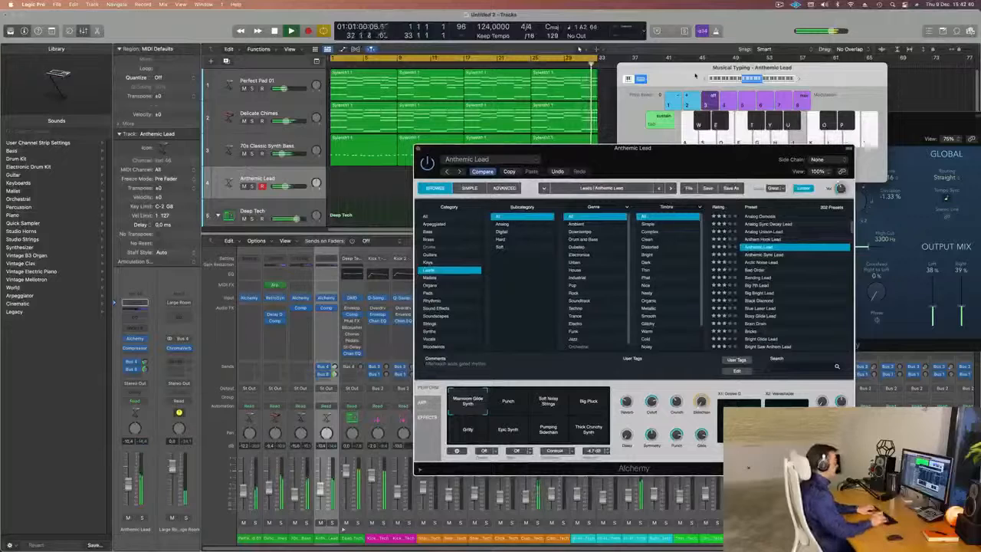
pyautogui.press(';')
pyautogui.press('l')
pyautogui.press('k')
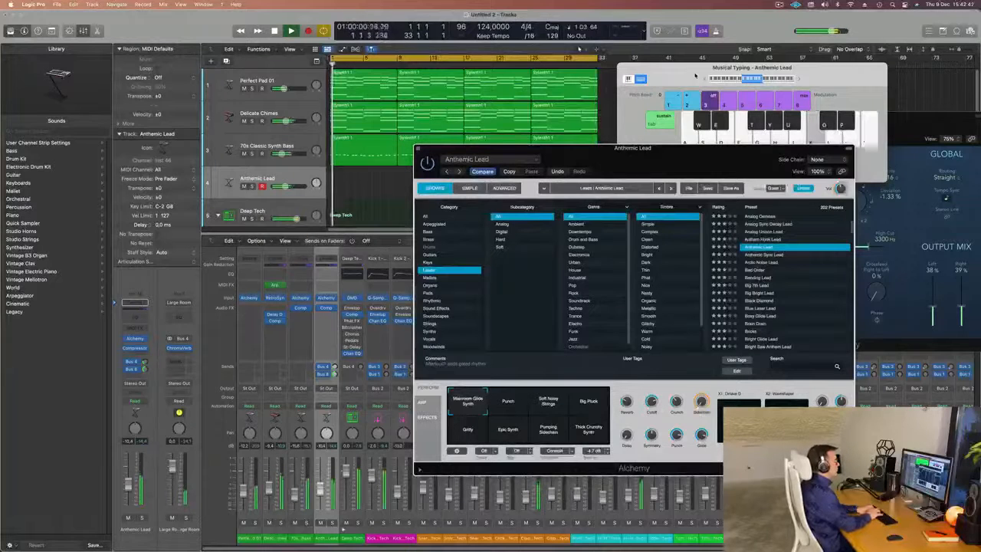
# - Play a repeated-note melody over the running loop to audition the Anthemic Lead sound
pyautogui.press('s')
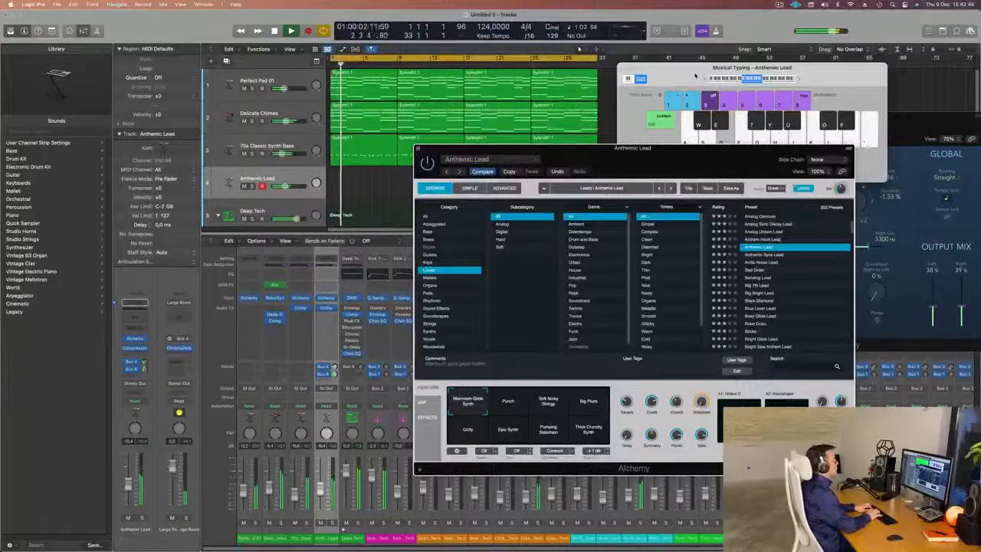
pyautogui.press('d')
pyautogui.press('d')
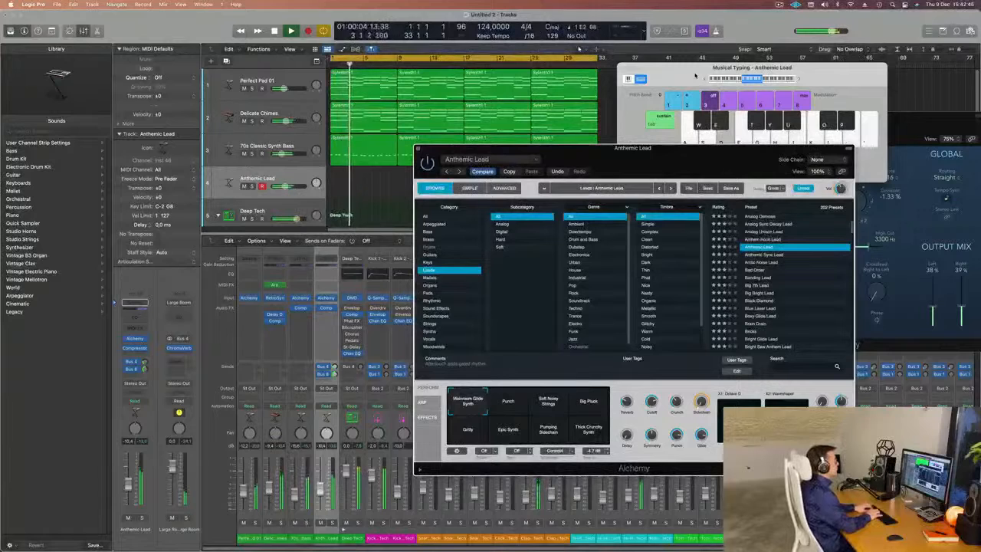
pyautogui.press('d')
pyautogui.press('f')
pyautogui.press('s')
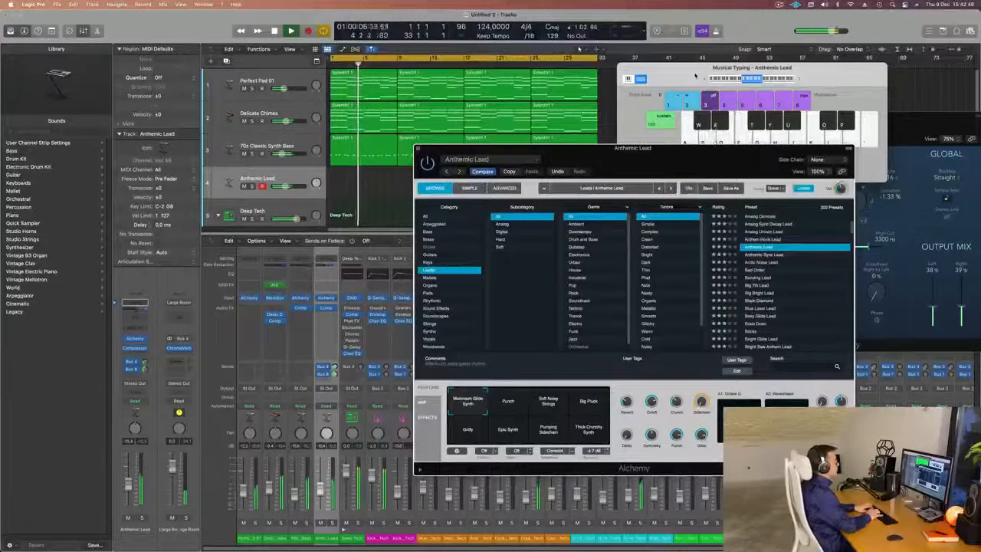
pyautogui.press('d')
pyautogui.press('d')
pyautogui.press('d')
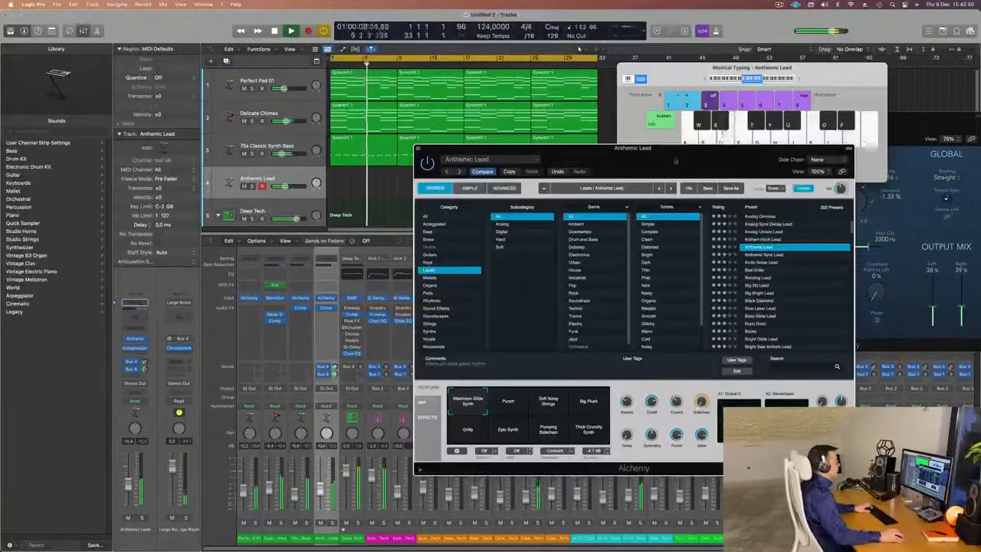
# - Raise the Anthemic Lead track's volume while playing notes and switch the Alchemy sound to its Punch performance snapshot
pyautogui.moveTo(674, 147); pyautogui.dragTo(688, 105)
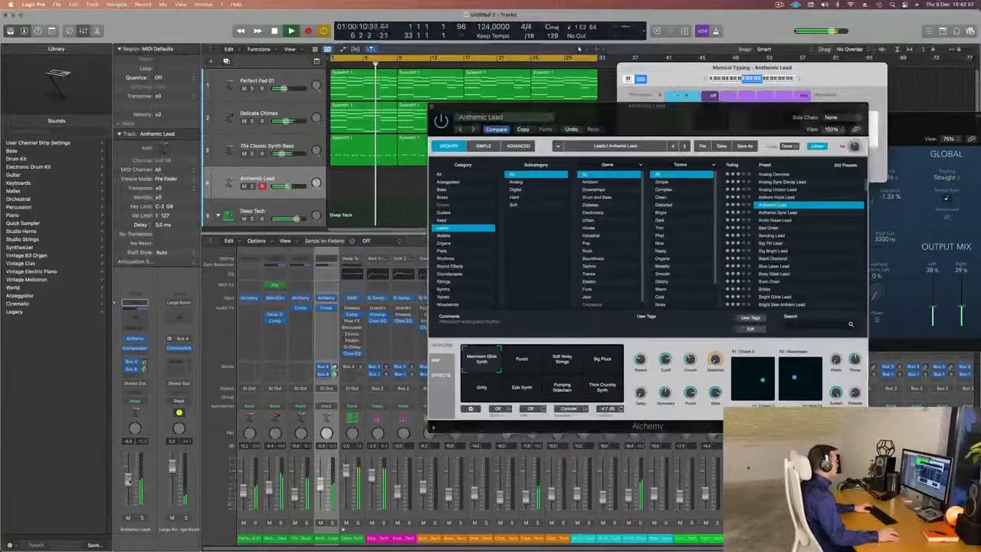
pyautogui.press('d')
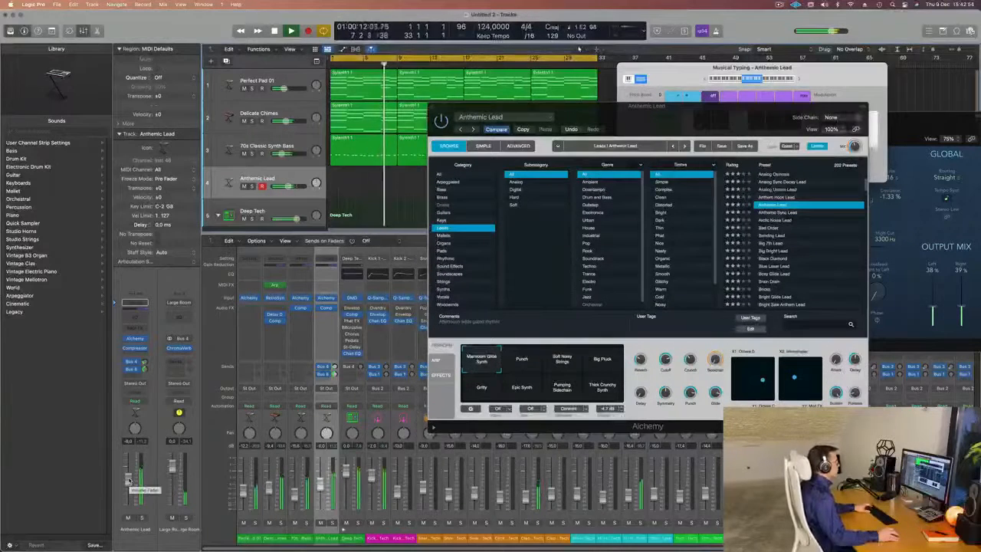
pyautogui.click(526, 365)
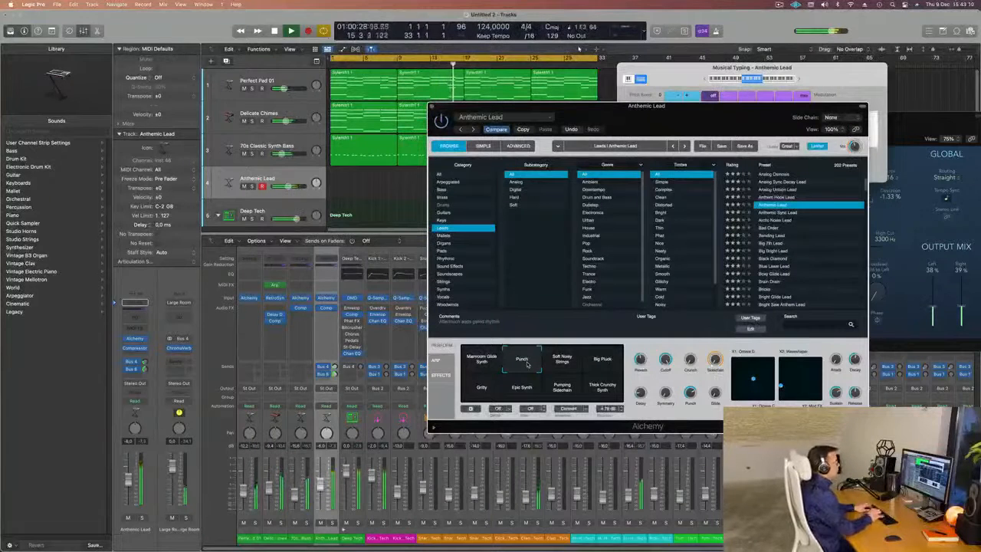
# - Try the Bad Order, Big Bright Lead and Black Diamond lead presets in Alchemy while the loop plays
pyautogui.click(771, 229)
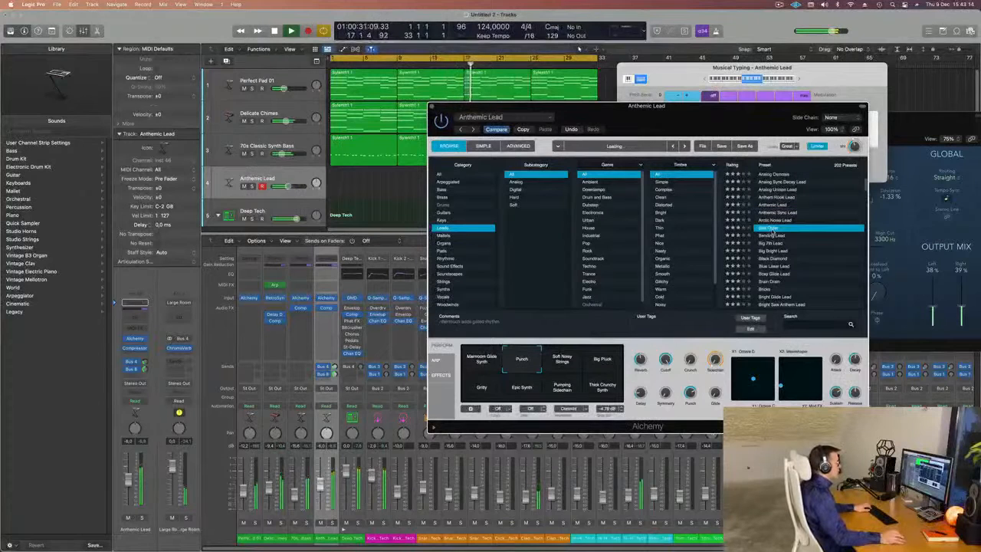
pyautogui.scroll(-1, 776, 241)
pyautogui.click(775, 237)
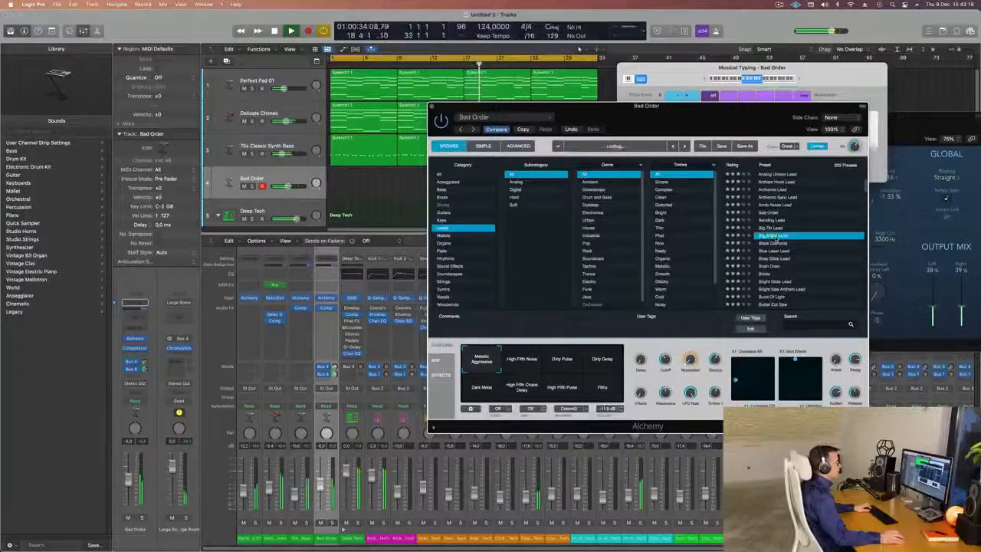
pyautogui.click(774, 244)
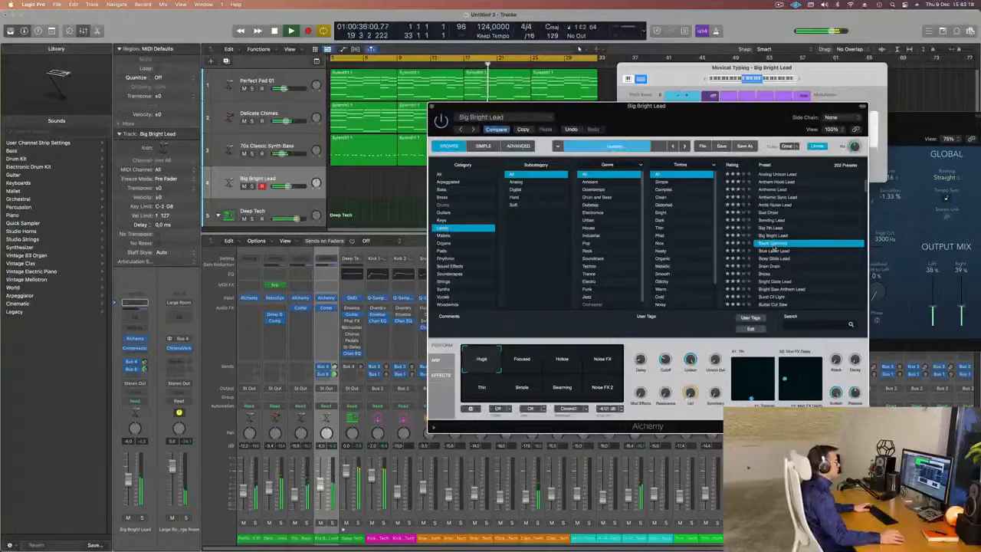
pyautogui.scroll(-1, 793, 247)
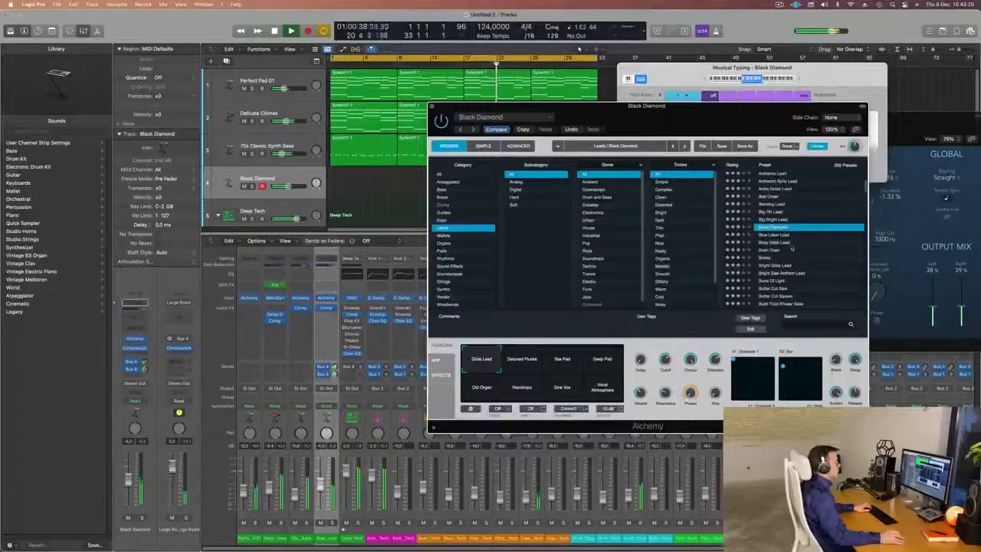
# - Audition the Blue Laser Lead and Bricks presets in Alchemy, load Burst Of Light, and raise the track's volume slightly
pyautogui.click(782, 235)
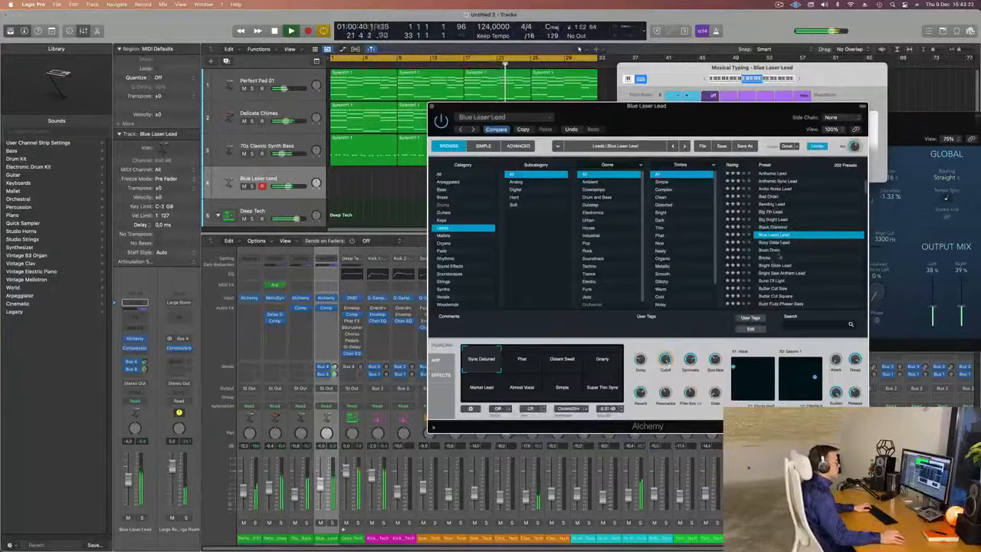
pyautogui.click(769, 259)
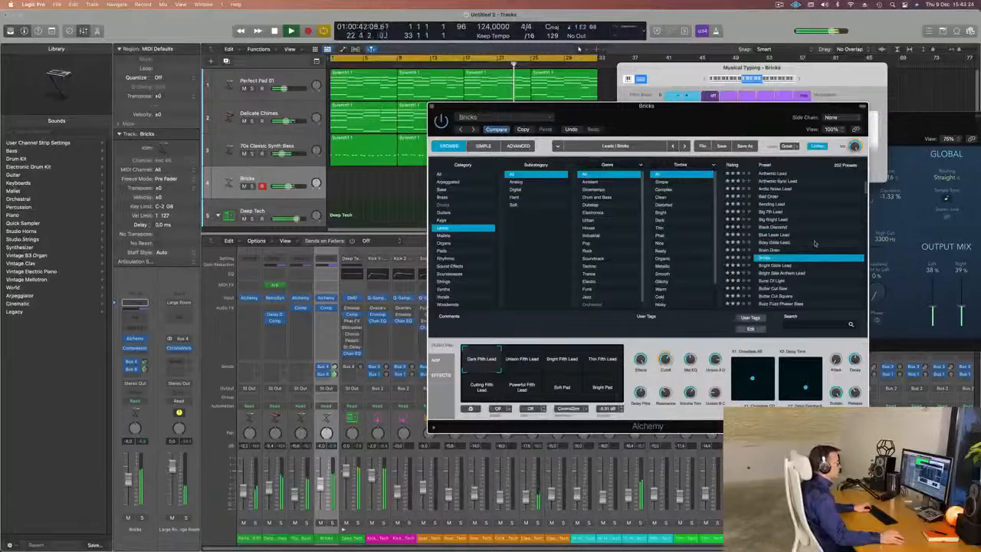
pyautogui.scroll(-2, 814, 244)
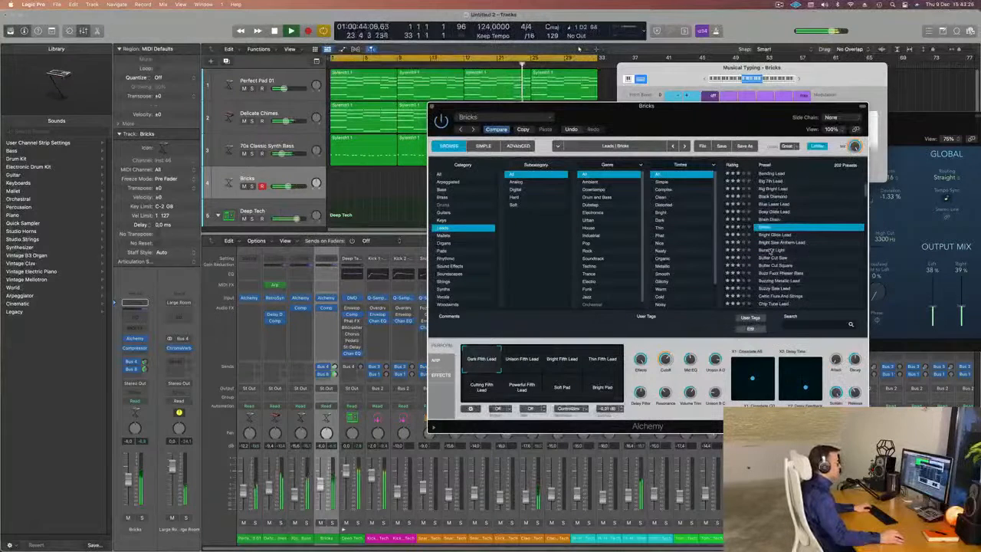
pyautogui.click(771, 250)
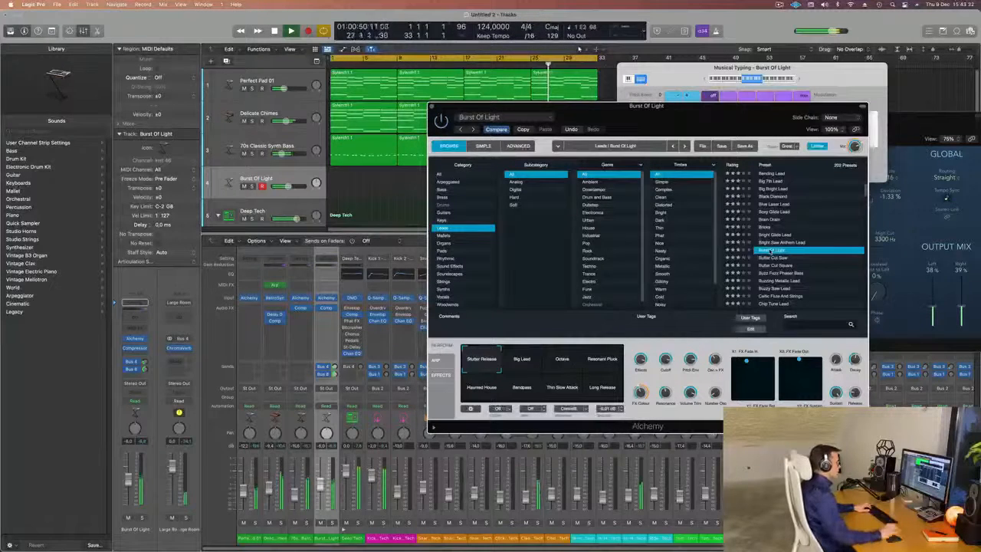
pyautogui.scroll(-2, 797, 265)
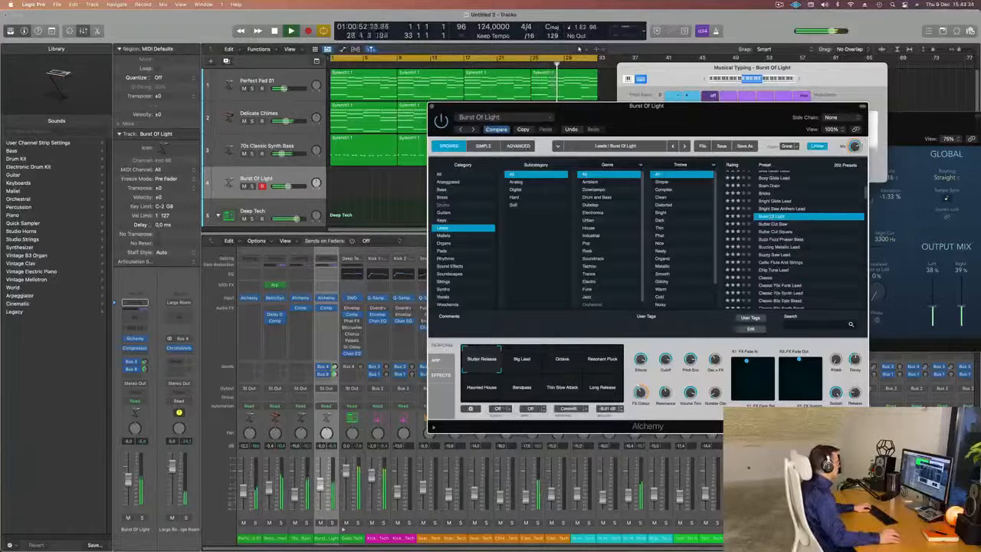
pyautogui.moveTo(289, 186); pyautogui.dragTo(295, 186)
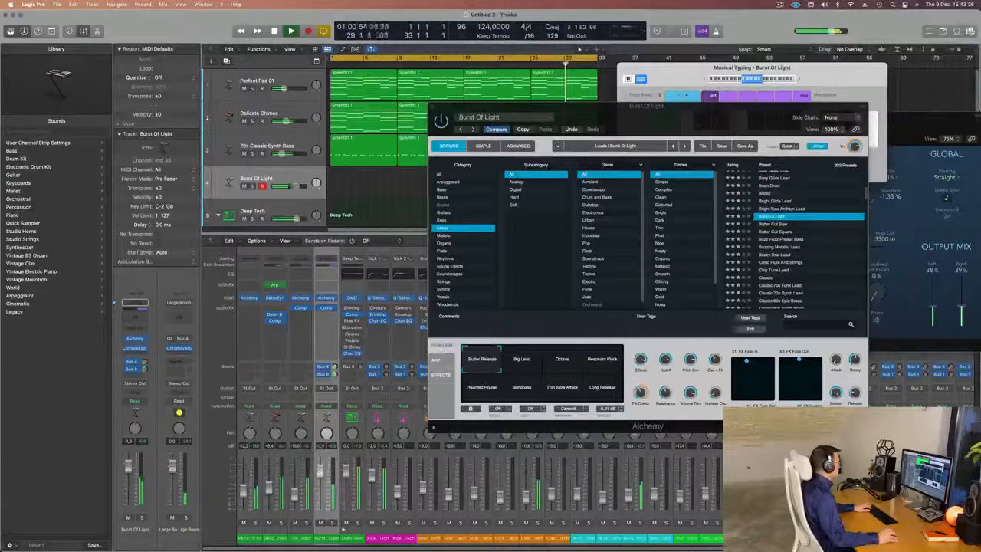
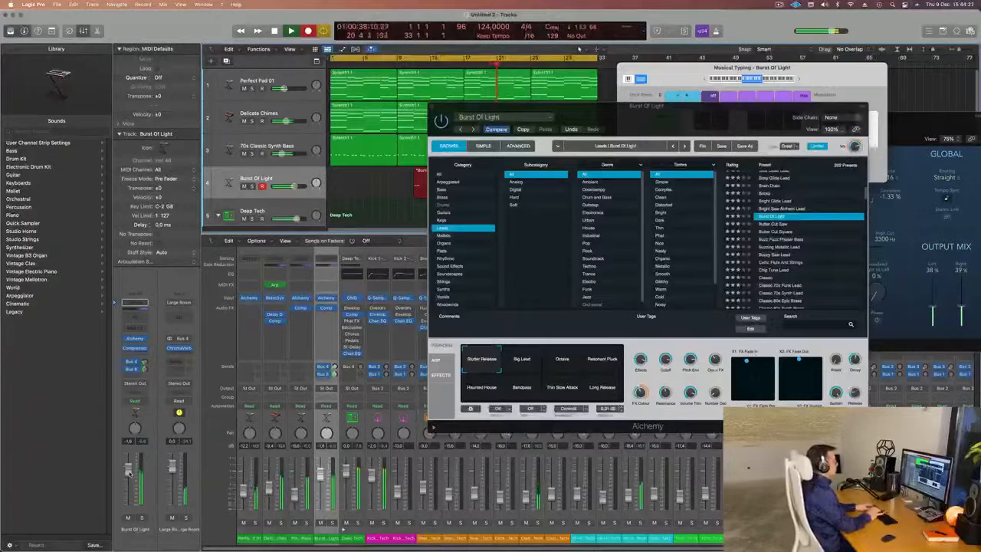
# - Stop recording, split the new Burst Of Light region at bar 17, delete the first part, and move the remainder to bar 1
pyautogui.press('space')
pyautogui.moveTo(614, 121); pyautogui.dragTo(960, 108)
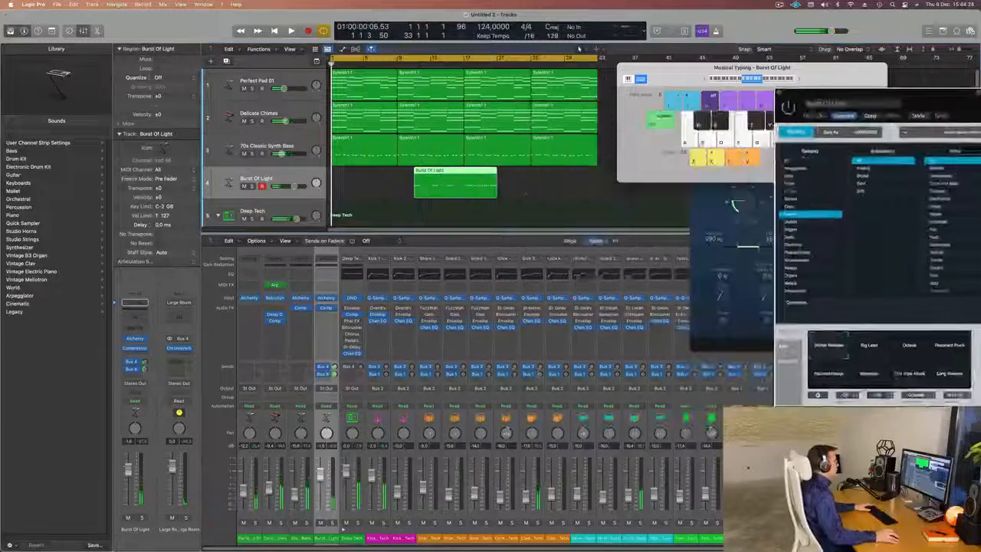
pyautogui.click(462, 172)
pyautogui.keyDown('super'); pyautogui.doubleClick(462, 173); pyautogui.keyUp('super')
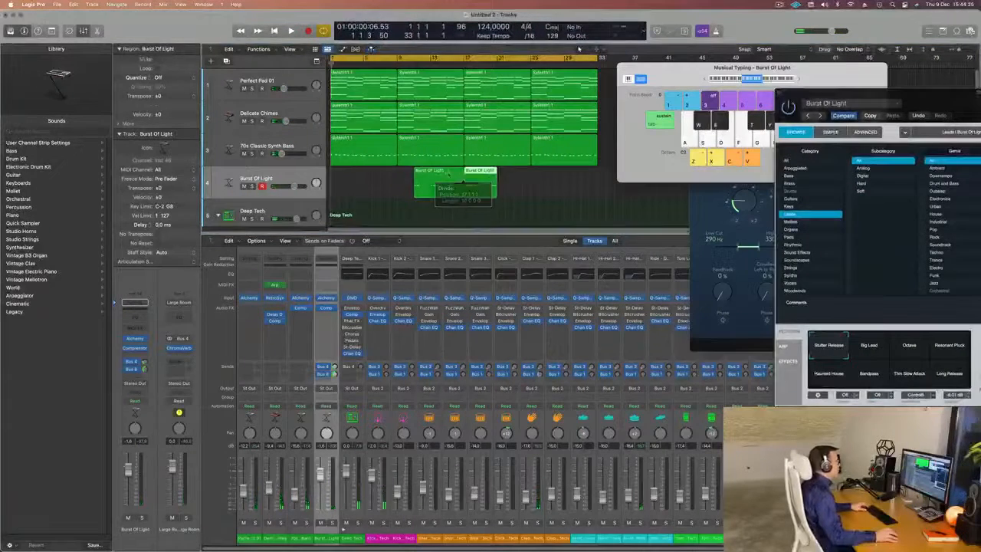
pyautogui.click(443, 180)
pyautogui.press('Delete')
pyautogui.moveTo(472, 173); pyautogui.dragTo(342, 174)
pyautogui.press('space')
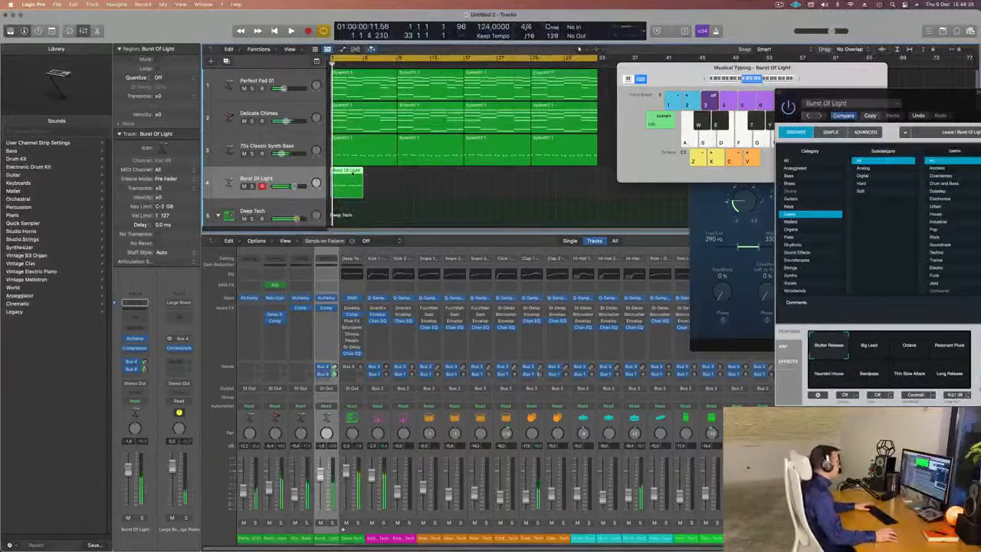
# - Open the Burst Of Light region in the Piano Roll and play it back to check its recorded notes
pyautogui.doubleClick(353, 173)
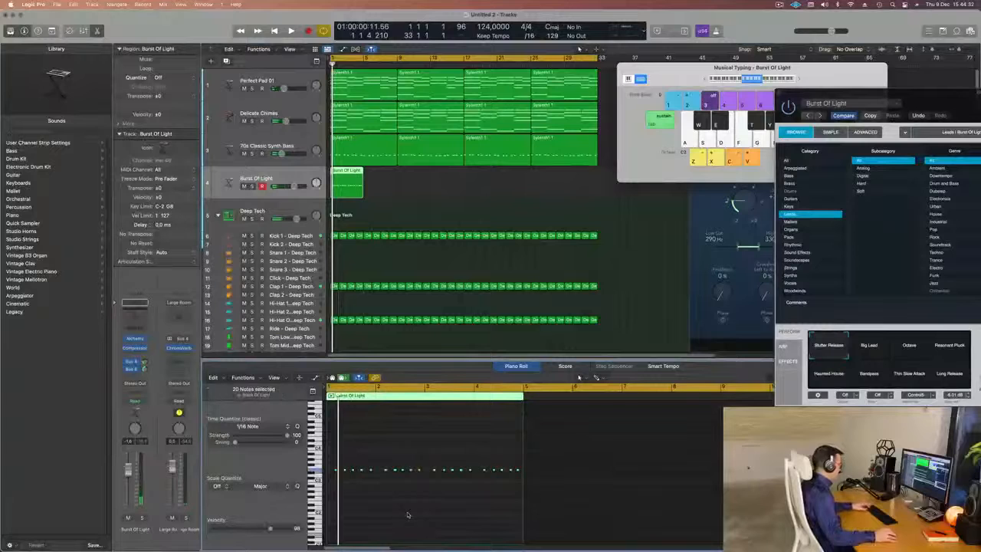
pyautogui.press('space')
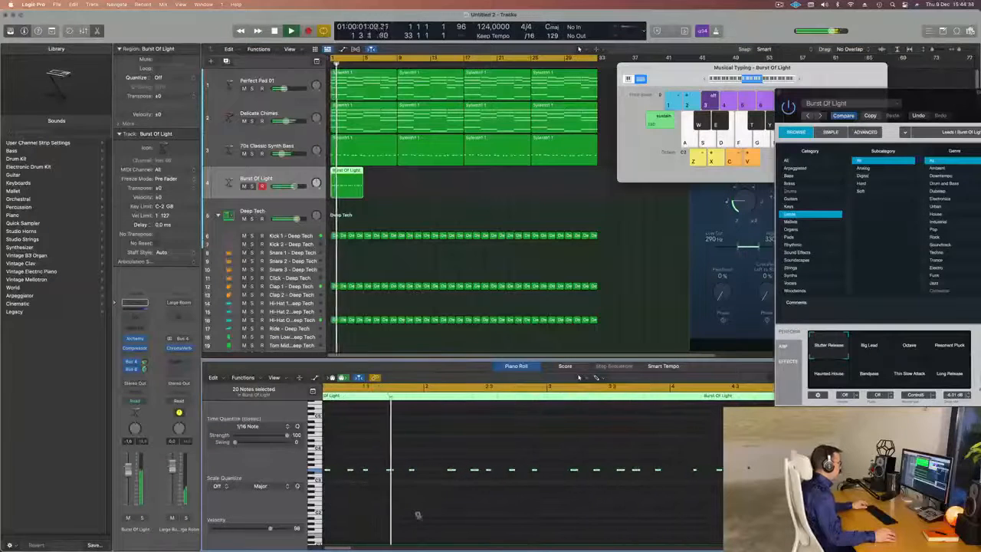
pyautogui.press('space')
pyautogui.press('space')
pyautogui.press('super+Left')
pyautogui.press('super+Left')
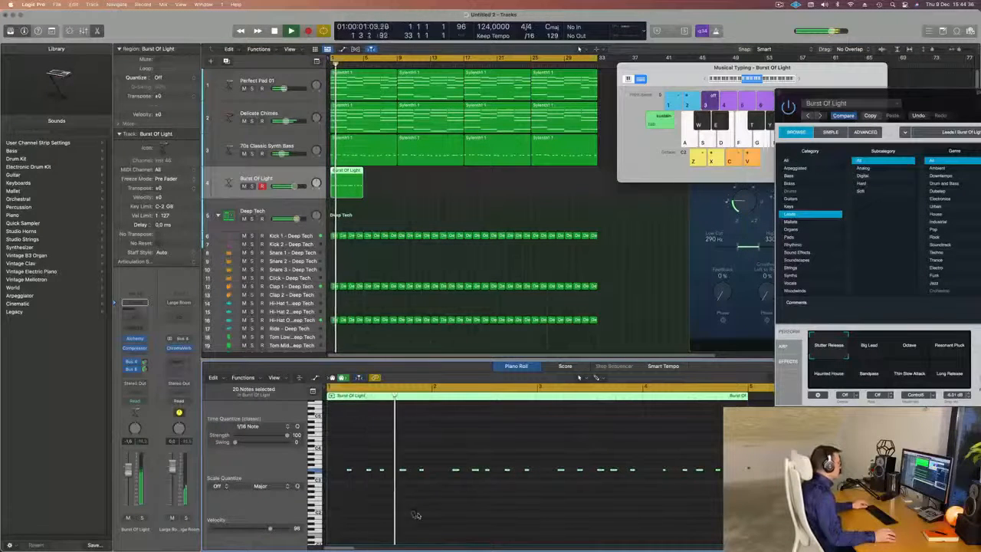
pyautogui.press('super+Left')
pyautogui.press('super+Left')
pyautogui.press('super+Left')
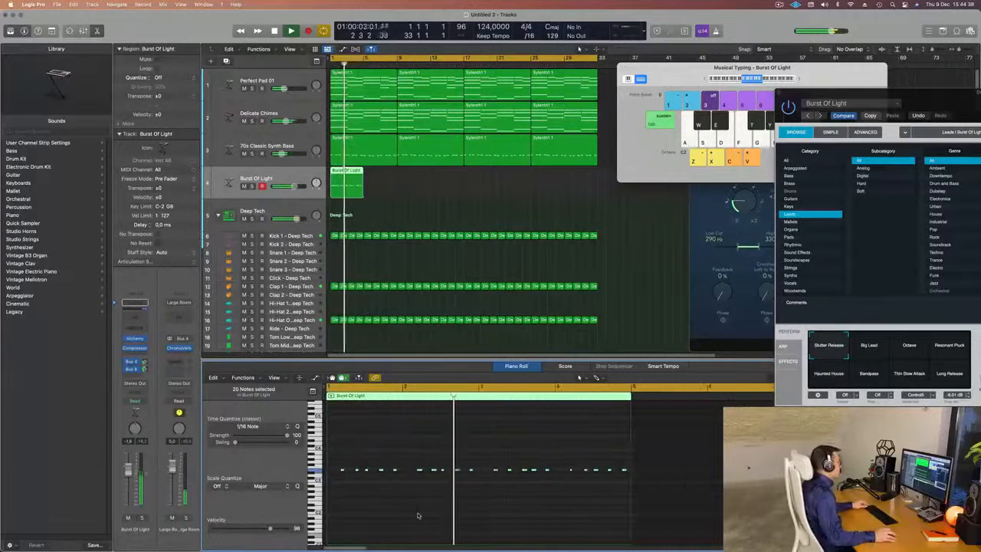
pyautogui.scroll(-4, 418, 515)
pyautogui.scroll(6, 419, 514)
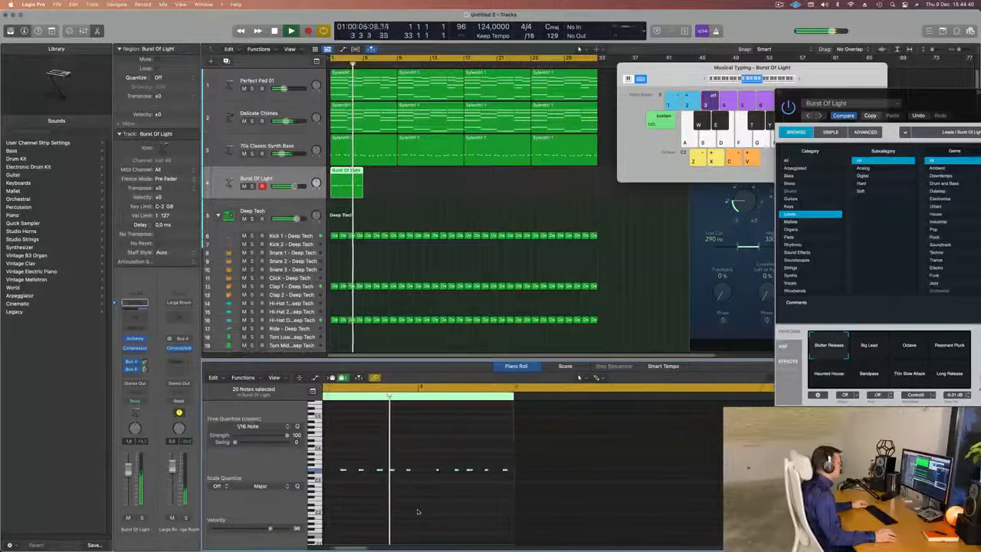
pyautogui.press('space')
pyautogui.press('space')
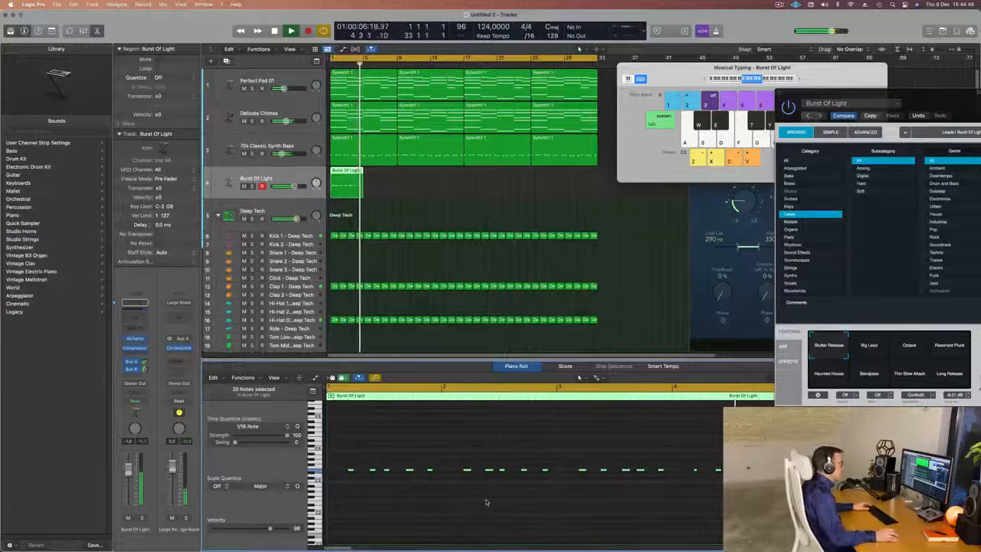
pyautogui.press('space')
# - Split the Burst Of Light region at bar 3 and delete its second half
pyautogui.click(406, 170)
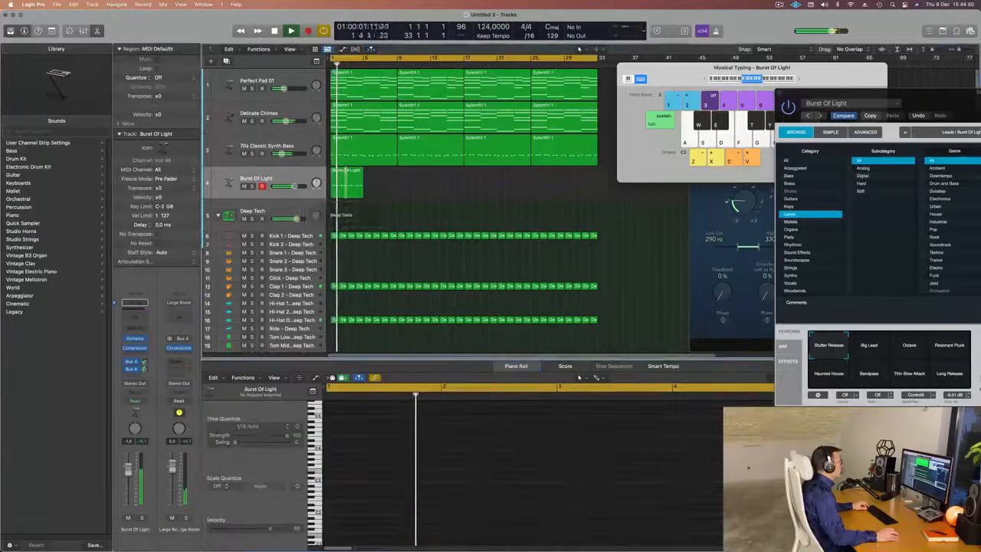
pyautogui.click(346, 171)
pyautogui.press('Delete')
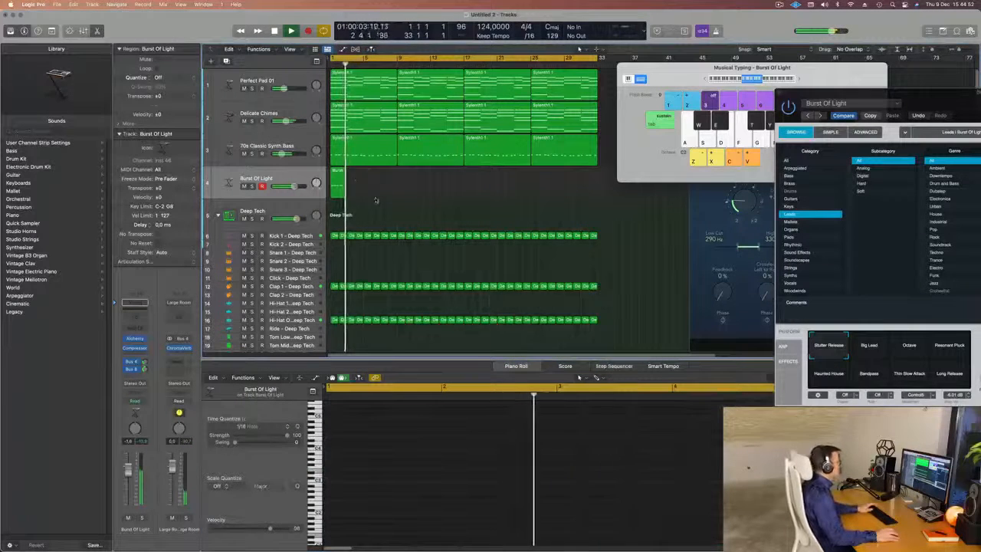
# - Repeat the two-bar Burst Of Light region back to back along its track to fill the arrangement
pyautogui.press('Return')
pyautogui.click(339, 183)
pyautogui.moveTo(929, 102); pyautogui.dragTo(662, 100)
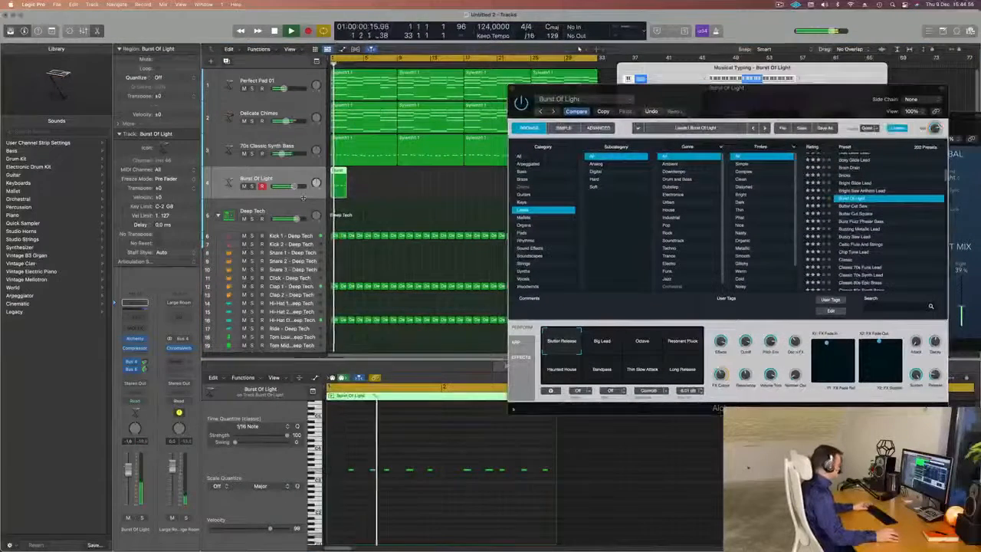
pyautogui.press('super+r')
pyautogui.press('super+r')
pyautogui.press('super+r')
pyautogui.press('super+r')
pyautogui.press('super+r')
pyautogui.press('super+r')
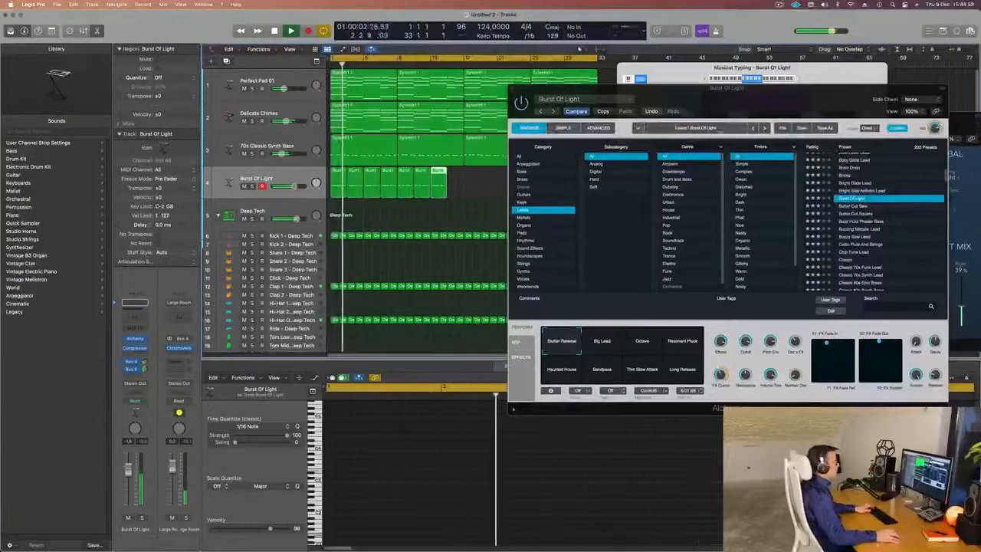
pyautogui.moveTo(547, 88); pyautogui.dragTo(542, 221)
pyautogui.press('super+r')
pyautogui.press('super+r')
pyautogui.press('super+r')
pyautogui.press('super+r')
pyautogui.press('super+r')
pyautogui.press('super+r')
pyautogui.press('super+r')
pyautogui.press('super+r')
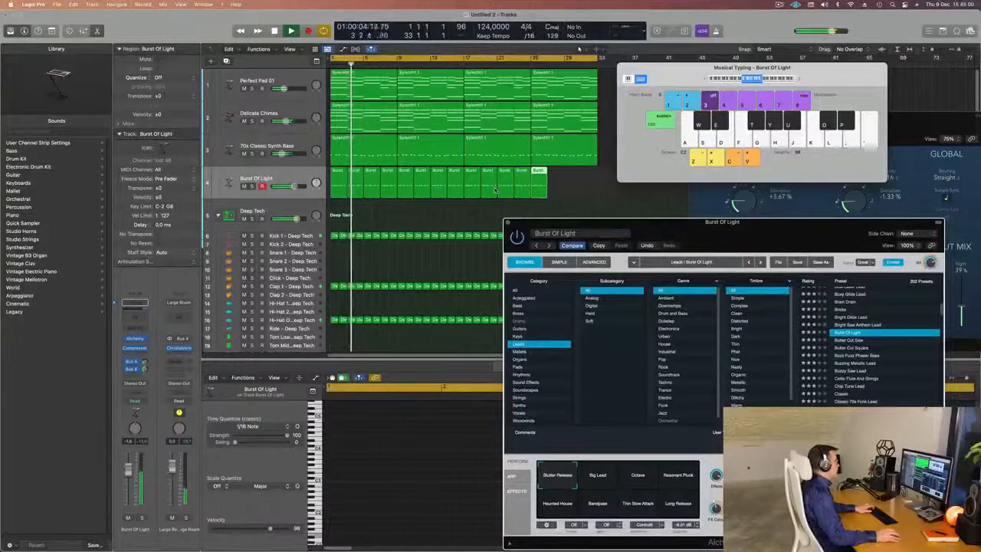
# - Copy the current Alchemy settings, load the Buzz Fuzz Phaser Bass preset, and lower the track's volume
pyautogui.moveTo(687, 230); pyautogui.dragTo(521, 127)
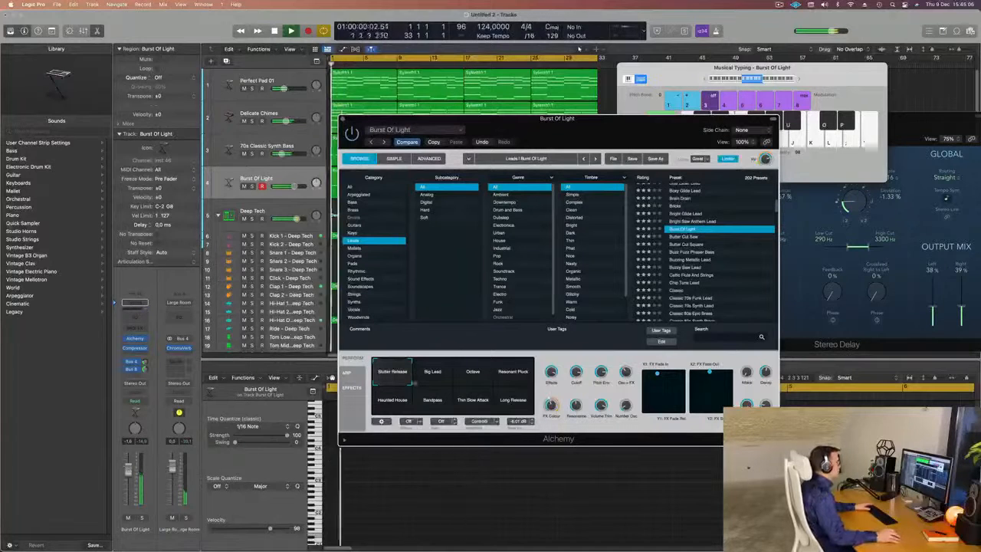
pyautogui.click(433, 142)
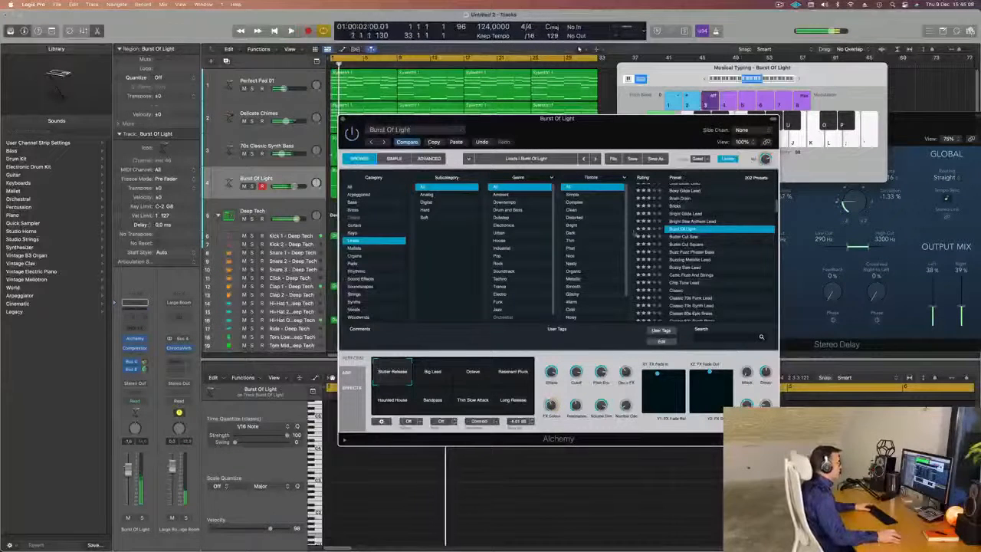
pyautogui.click(693, 251)
pyautogui.moveTo(615, 120); pyautogui.dragTo(675, 127)
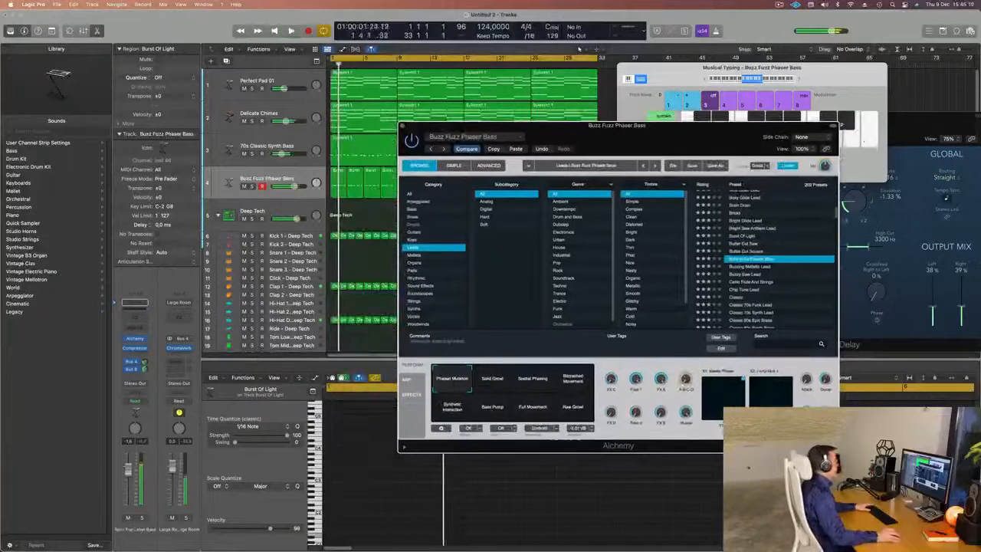
pyautogui.moveTo(130, 468); pyautogui.dragTo(130, 481)
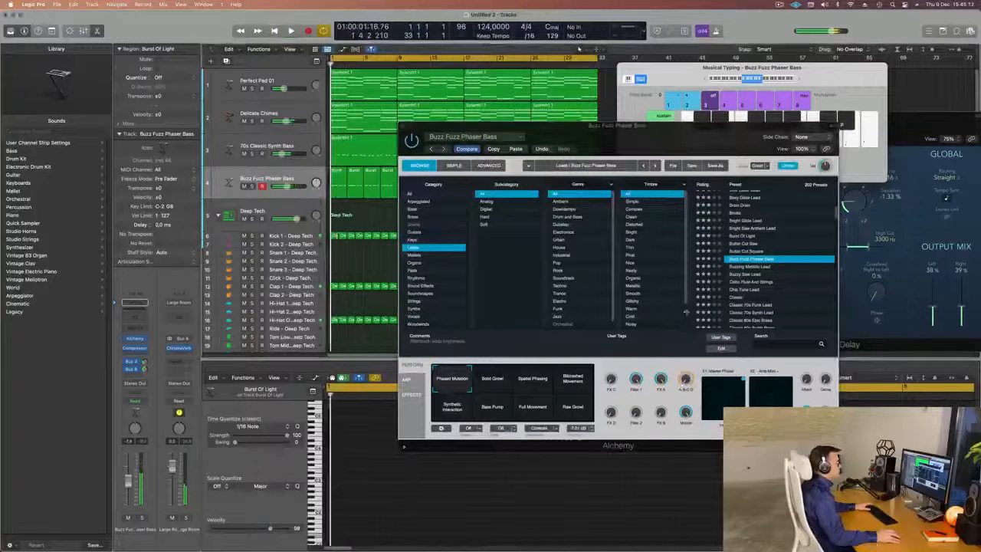
# - Audition the Buzzy Saw Lead, Celtic Flute And Strings, Chip Tune Lead and Classic 80s Epic Brass presets against the arrangement
pyautogui.click(755, 273)
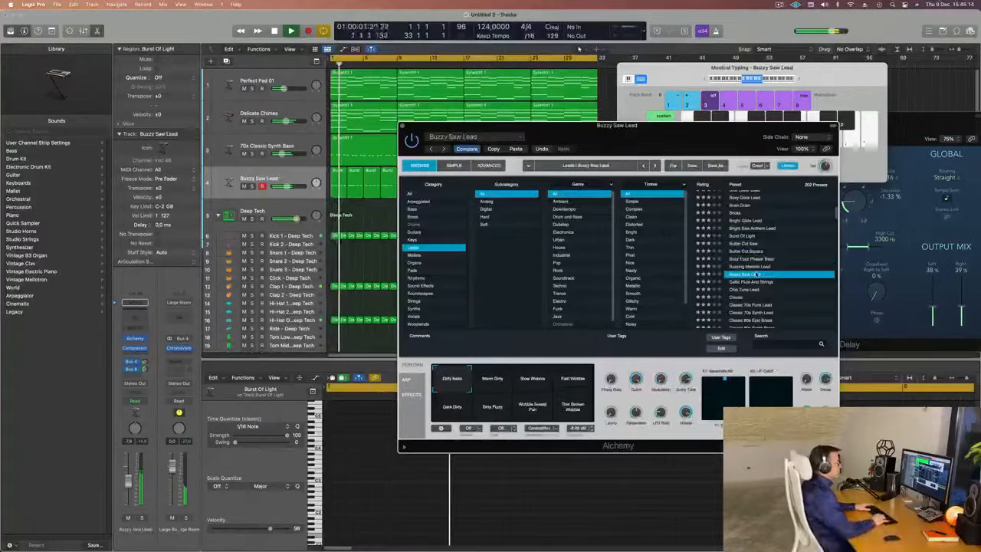
pyautogui.press('Down')
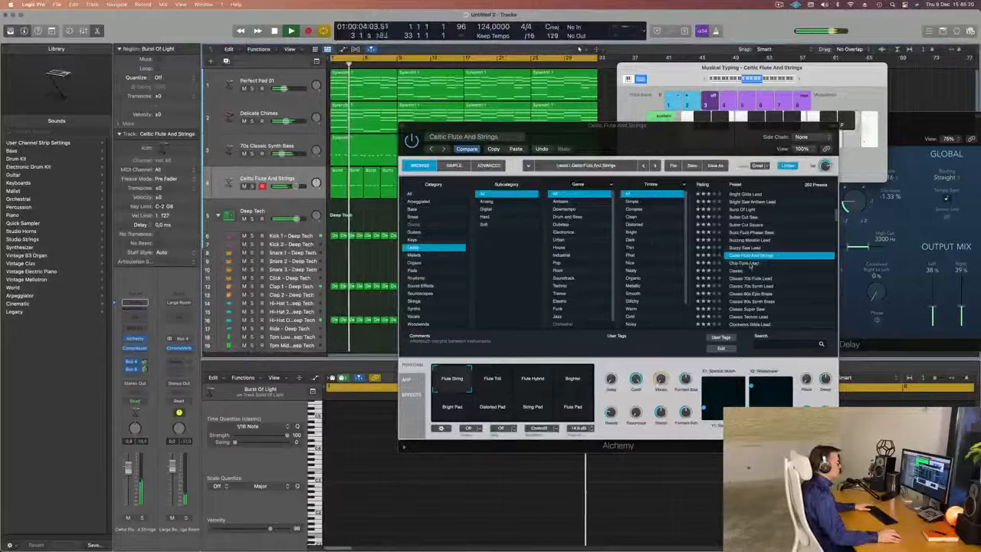
pyautogui.press('Down')
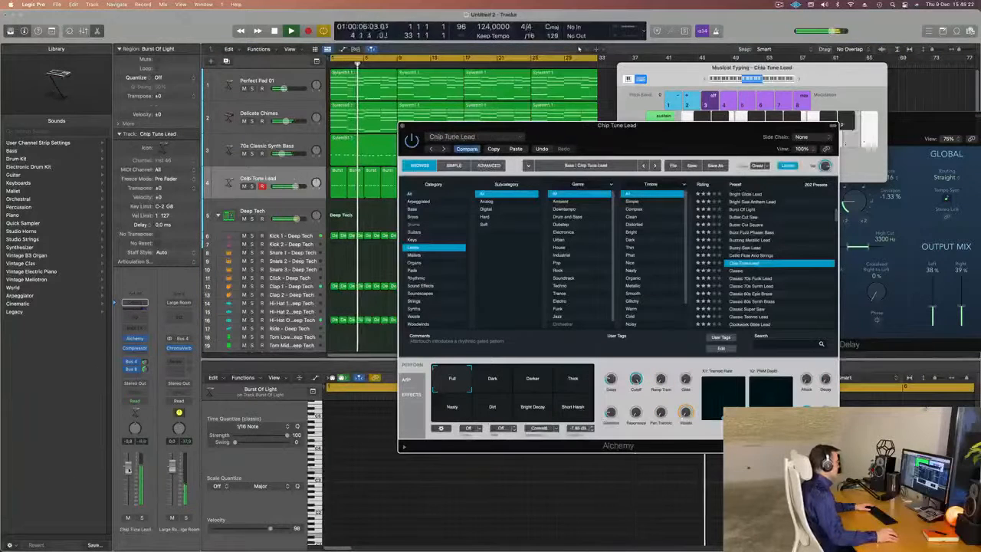
pyautogui.click(755, 295)
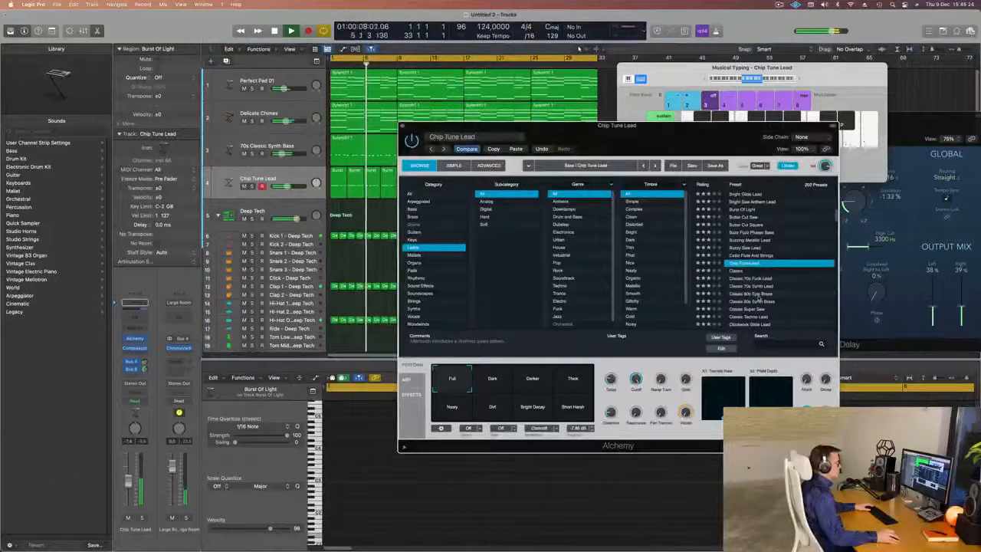
pyautogui.scroll(-2, 755, 296)
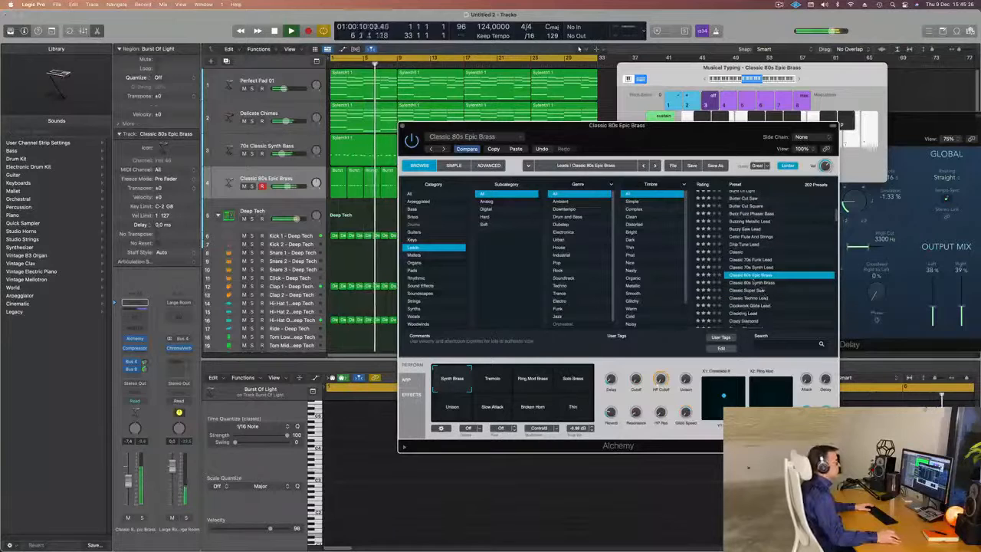
# - Audition the Classic Super Saw, Clockwork Glide Lead and Dark Edgy Lead presets, then load Digiwave Lead
pyautogui.click(755, 290)
pyautogui.scroll(-2, 766, 283)
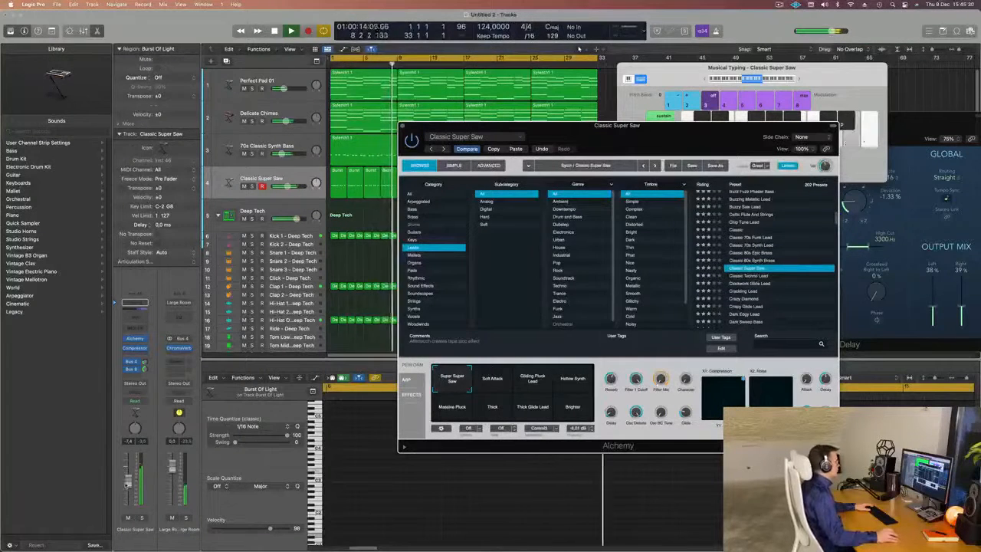
pyautogui.click(742, 284)
pyautogui.moveTo(796, 361); pyautogui.dragTo(740, 310)
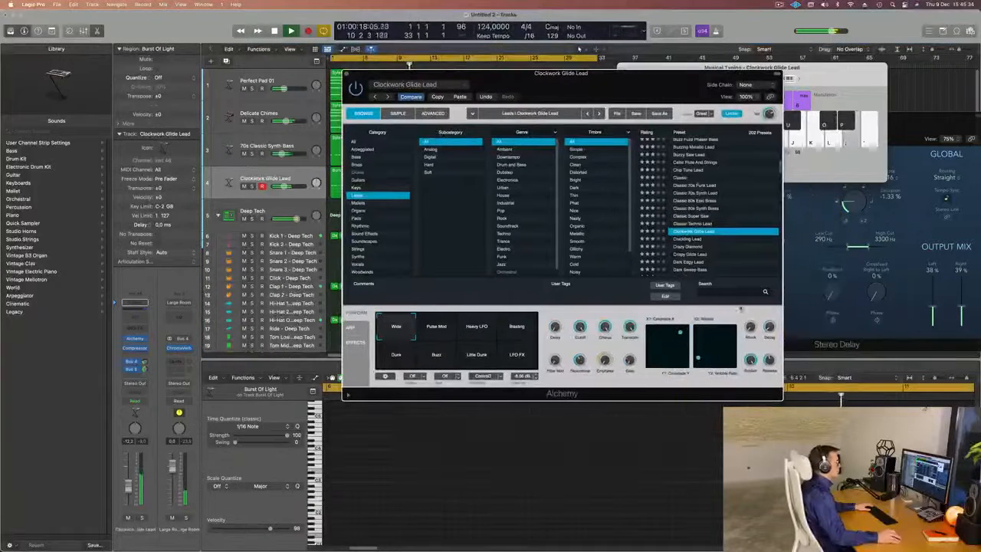
pyautogui.click(692, 261)
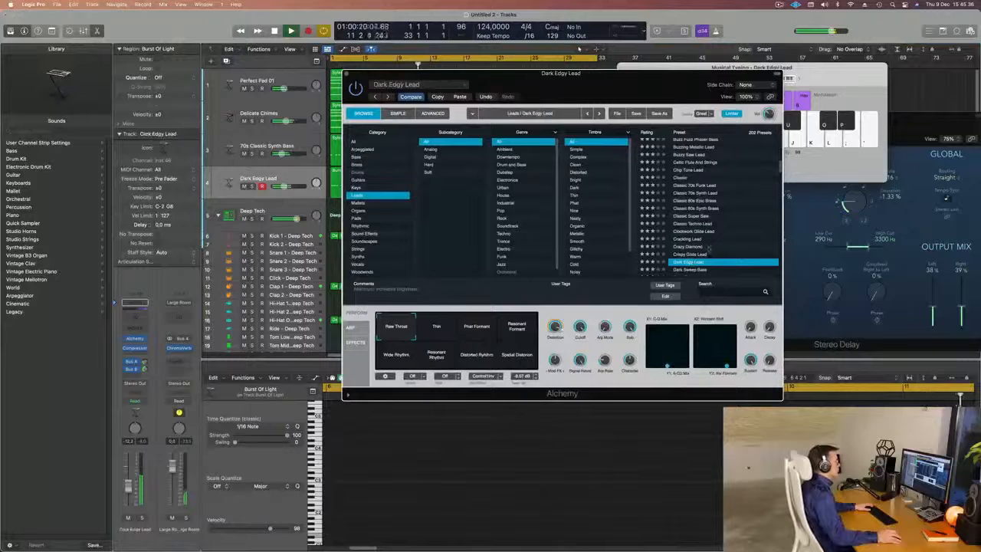
pyautogui.click(692, 261)
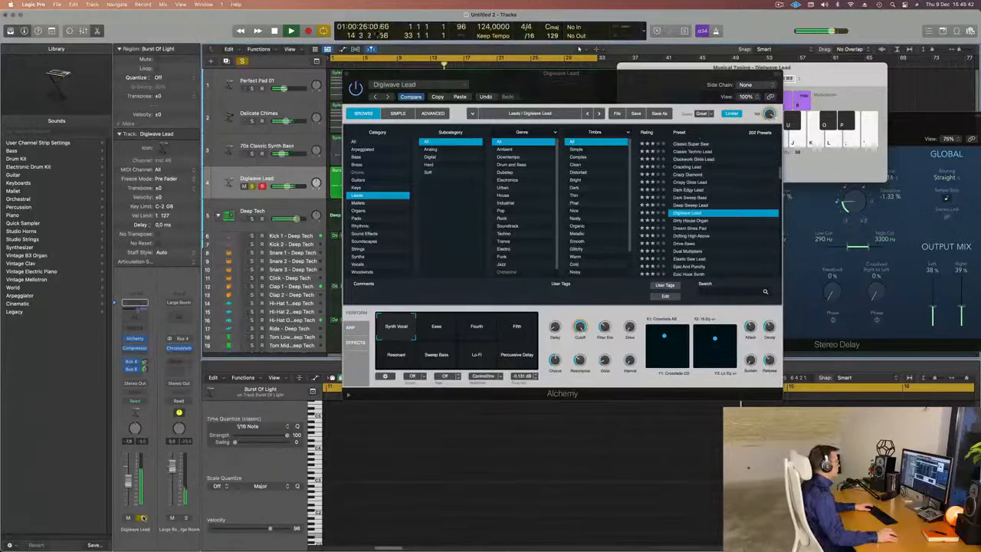
pyautogui.scroll(-1, 741, 227)
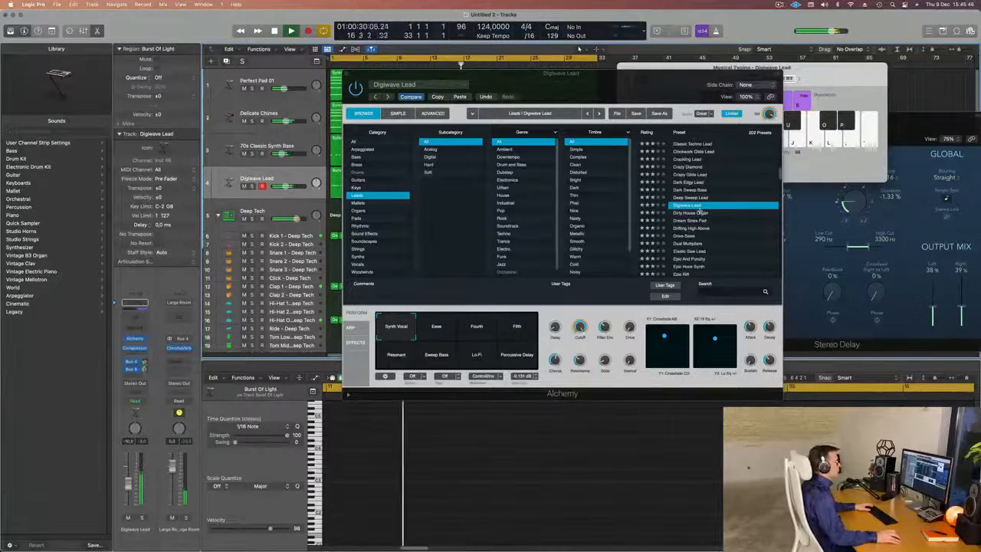
# - Audition the Dirty House Organ, Dream Sines Pad, Drifting High Above, Drive-Saws and Dual Multipliers presets against the arrangement
pyautogui.click(692, 213)
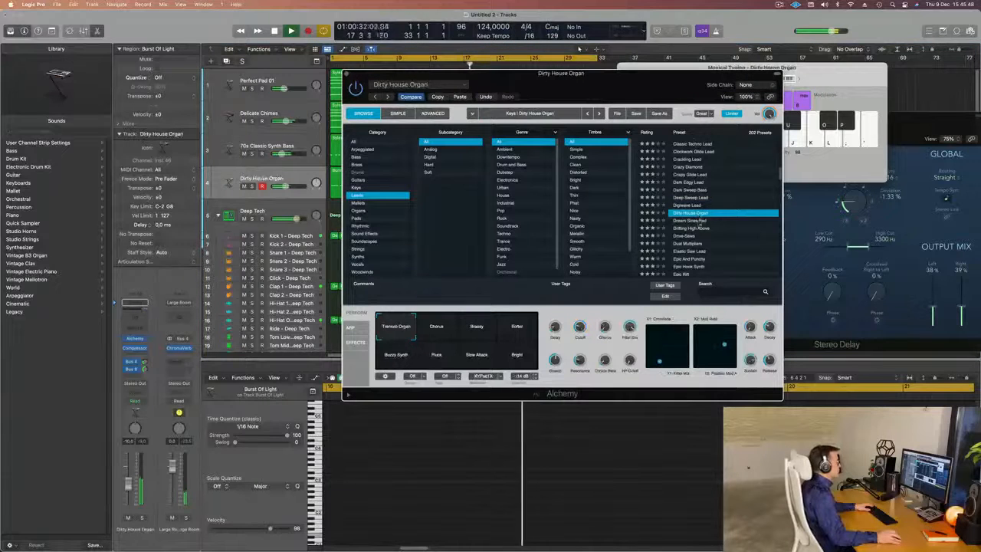
pyautogui.click(708, 220)
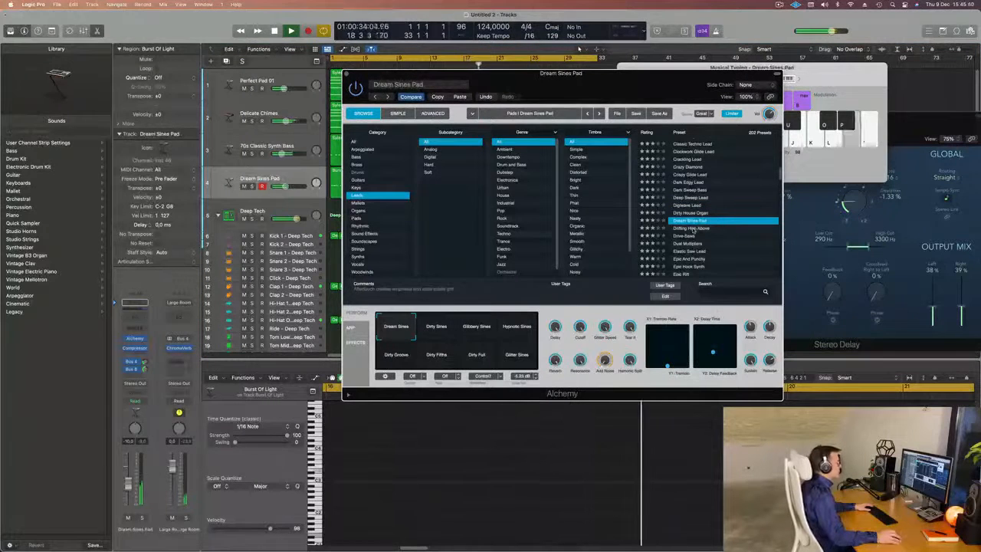
pyautogui.click(694, 228)
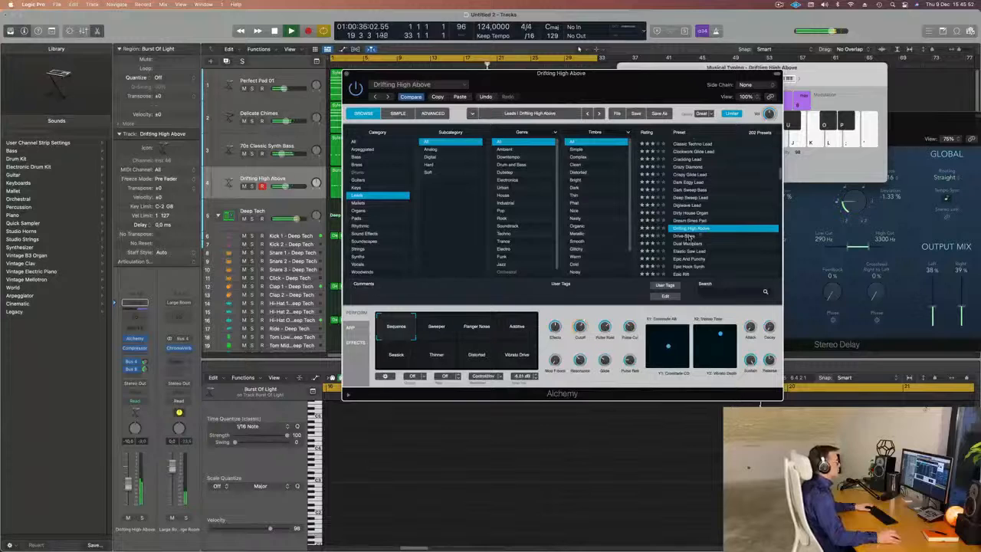
pyautogui.click(685, 236)
pyautogui.scroll(-1, 709, 229)
pyautogui.click(689, 228)
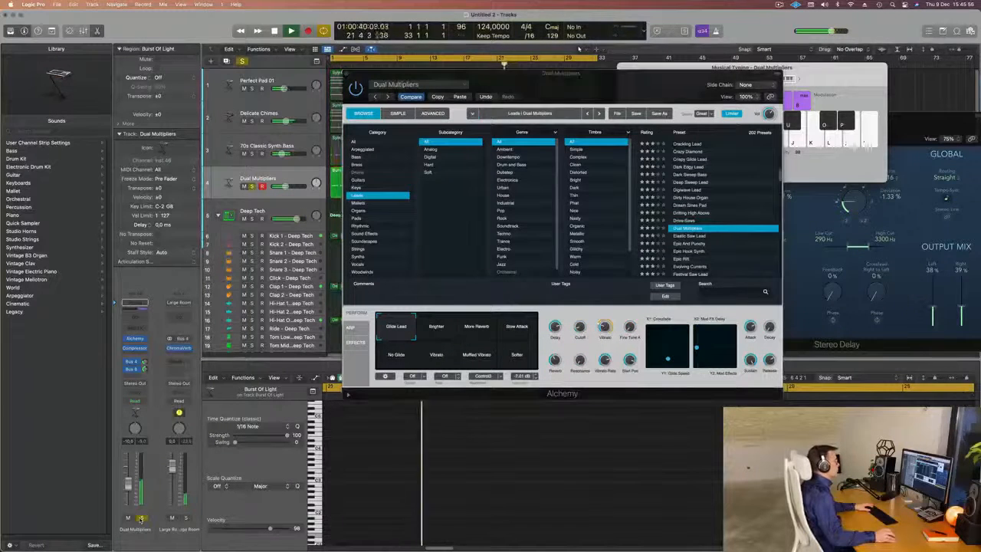
# - Audition the Elastic Saw Lead, Epic And Punchy and Epic Hook Synth presets during playback
pyautogui.click(679, 235)
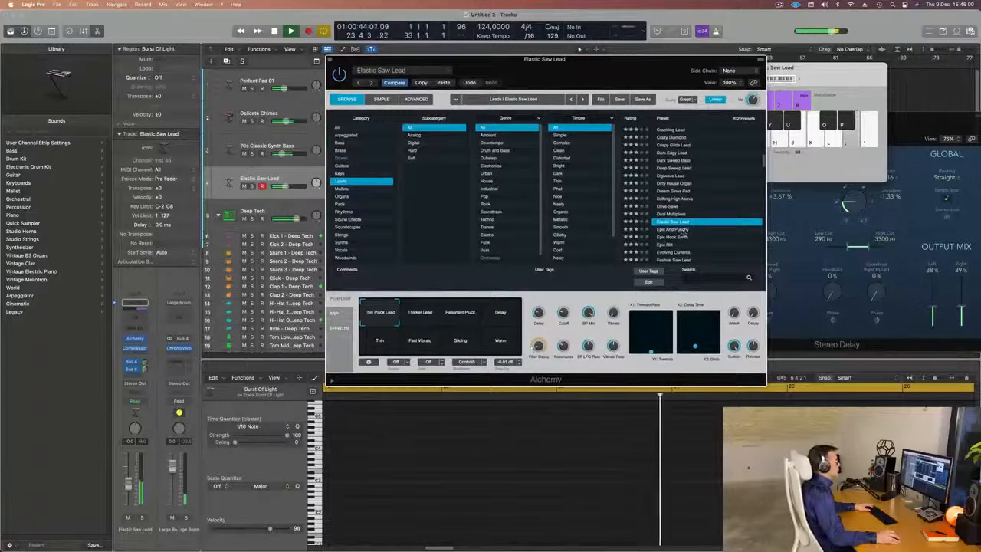
pyautogui.click(694, 228)
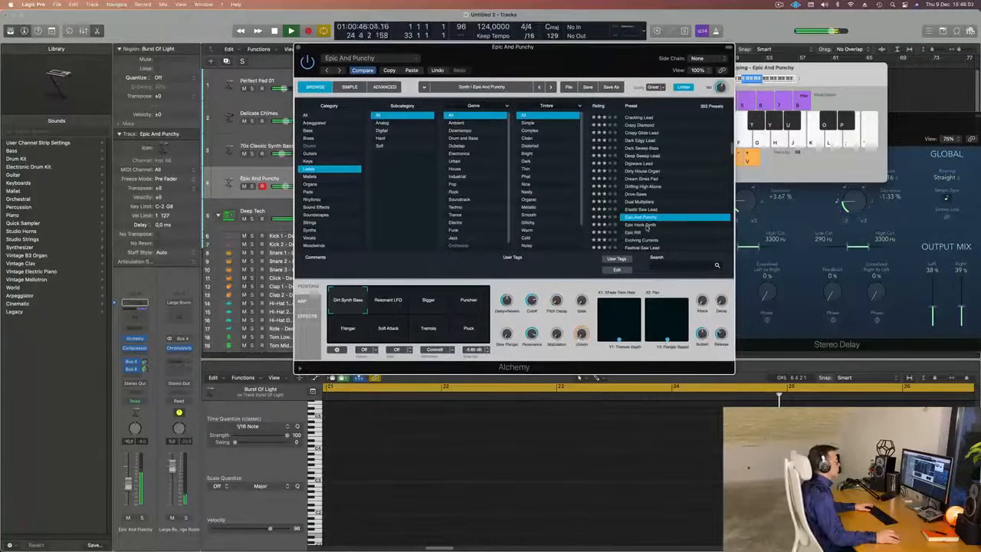
pyautogui.click(645, 225)
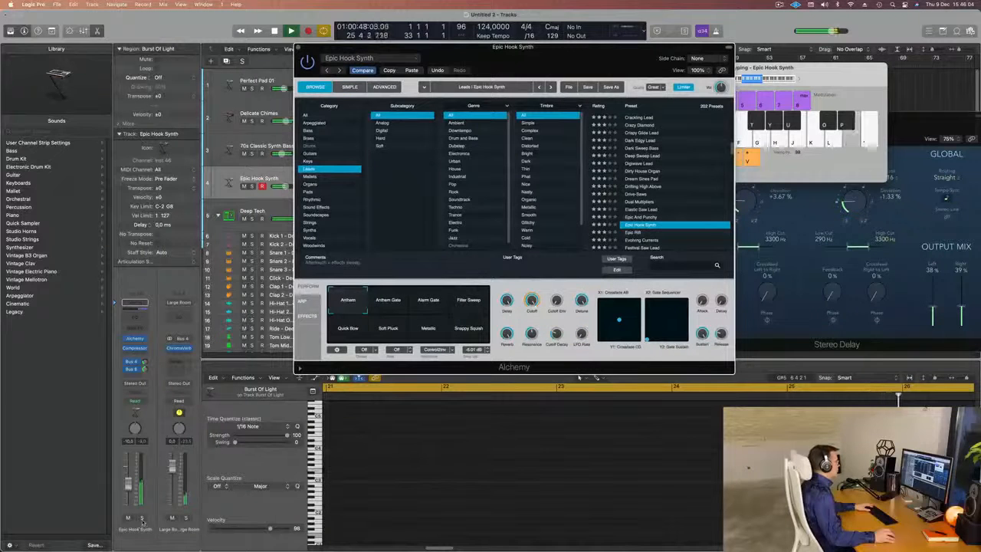
# - Load the Evolving Currents lead preset on the Burst Of Light track
pyautogui.scroll(-1, 677, 199)
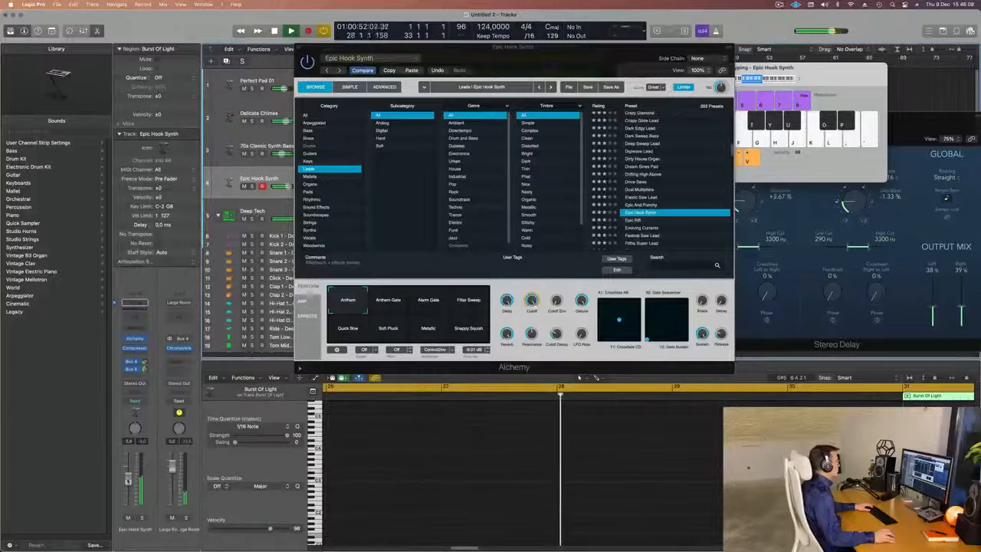
pyautogui.scroll(-2, 668, 213)
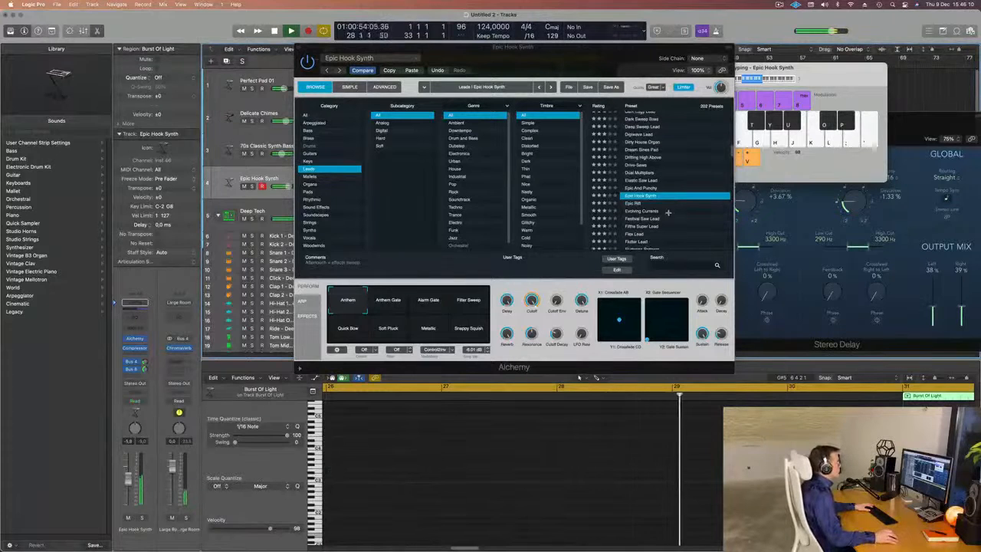
pyautogui.click(648, 211)
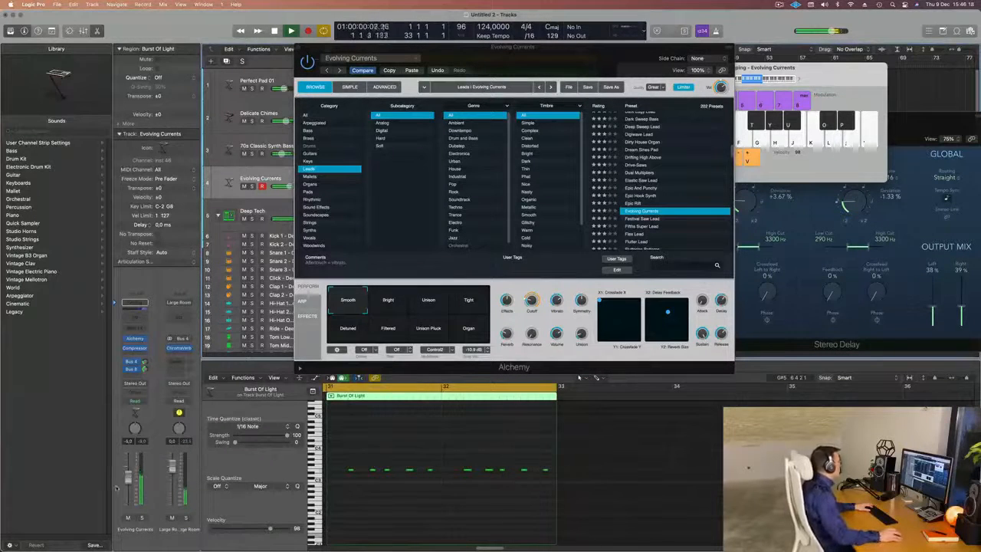
# - Audition the Bright, Unison, Tight, Detuned, Filtered, Unison Pluck and Organ variations of the Evolving Currents preset
pyautogui.click(390, 308)
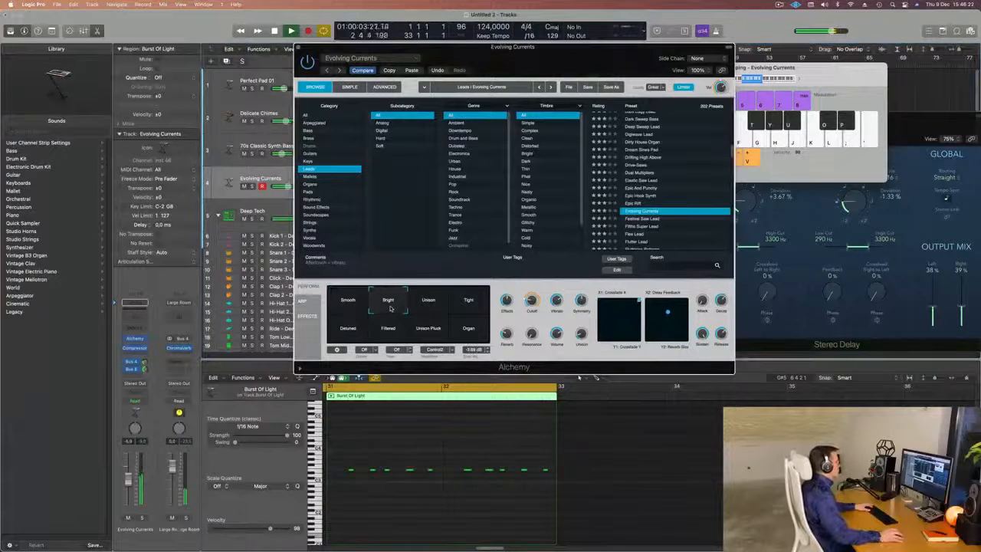
pyautogui.click(430, 308)
pyautogui.click(477, 307)
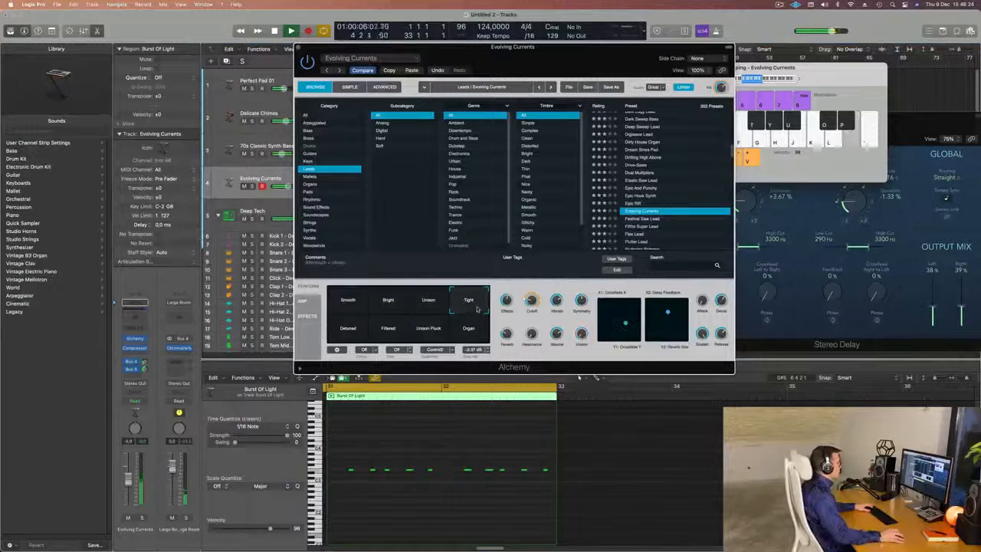
pyautogui.click(350, 334)
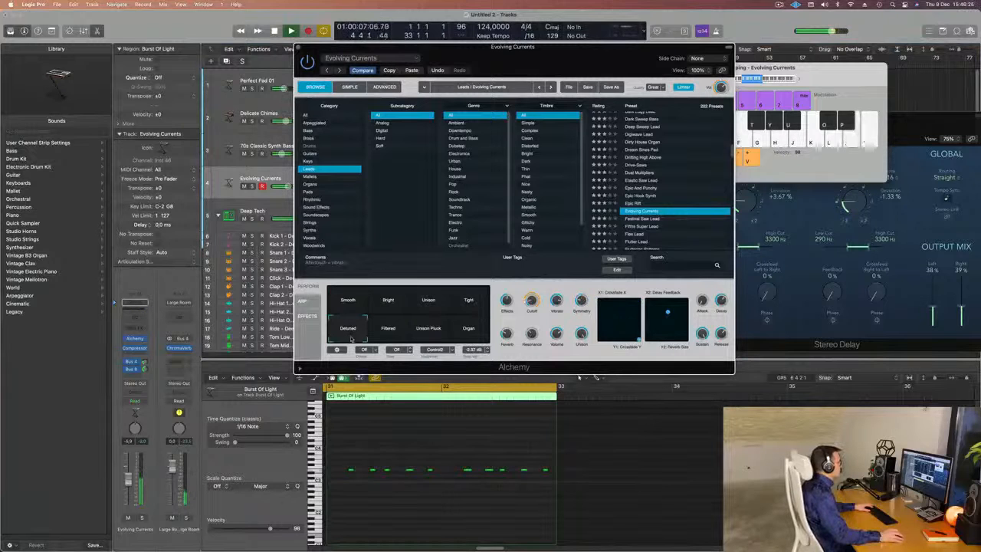
pyautogui.click(391, 334)
pyautogui.click(424, 332)
pyautogui.click(467, 331)
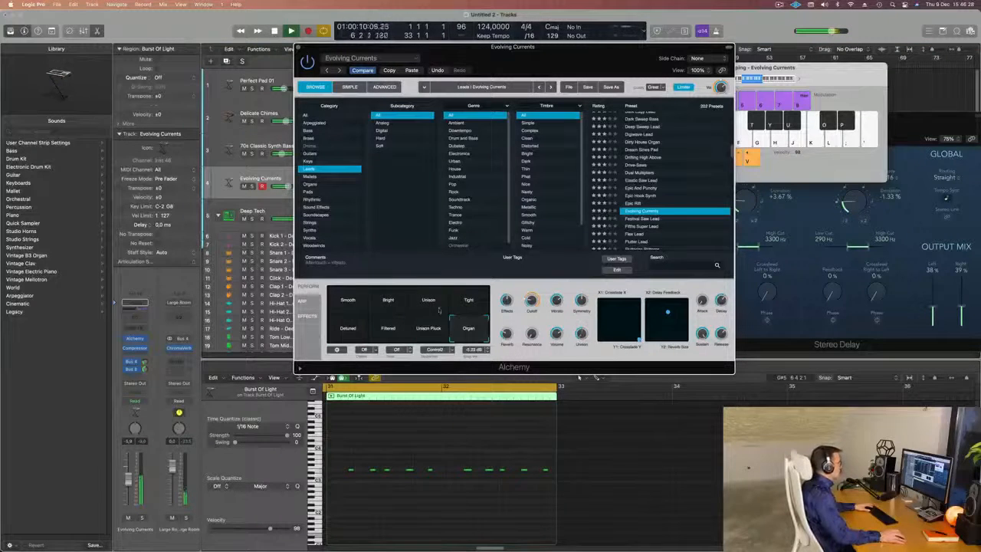
# - Compare the Smooth and Bright variations of Evolving Currents and settle on Bright
pyautogui.click(389, 302)
pyautogui.click(347, 303)
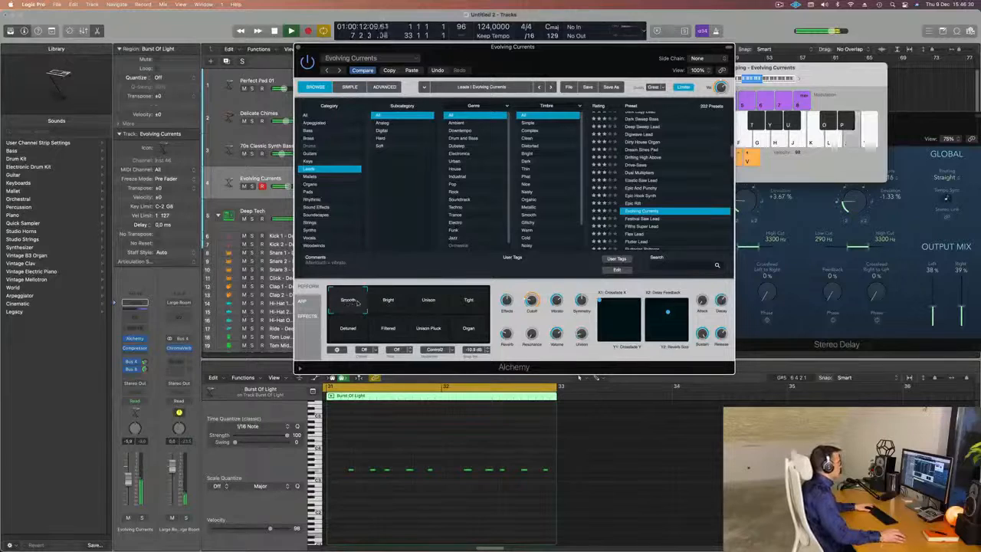
pyautogui.click(389, 303)
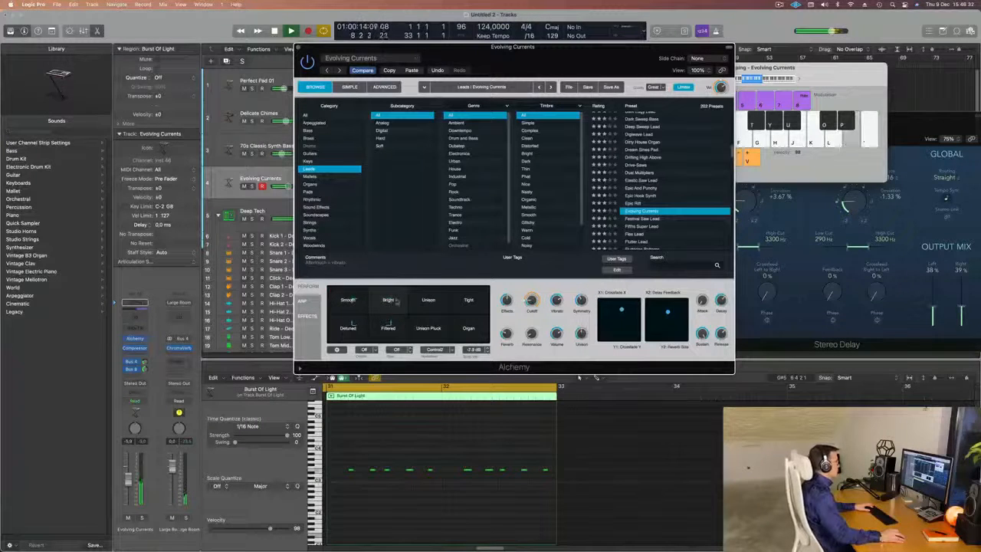
pyautogui.click(579, 377)
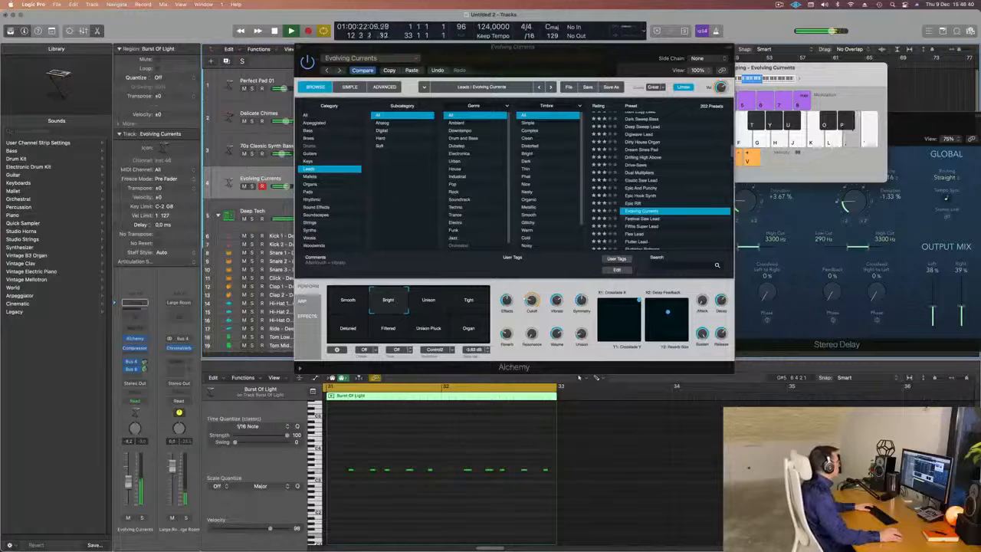
# - Add a Channel EQ to the lead track and enable a 12 dB/Oct low cut at 348 Hz
pyautogui.click(140, 315)
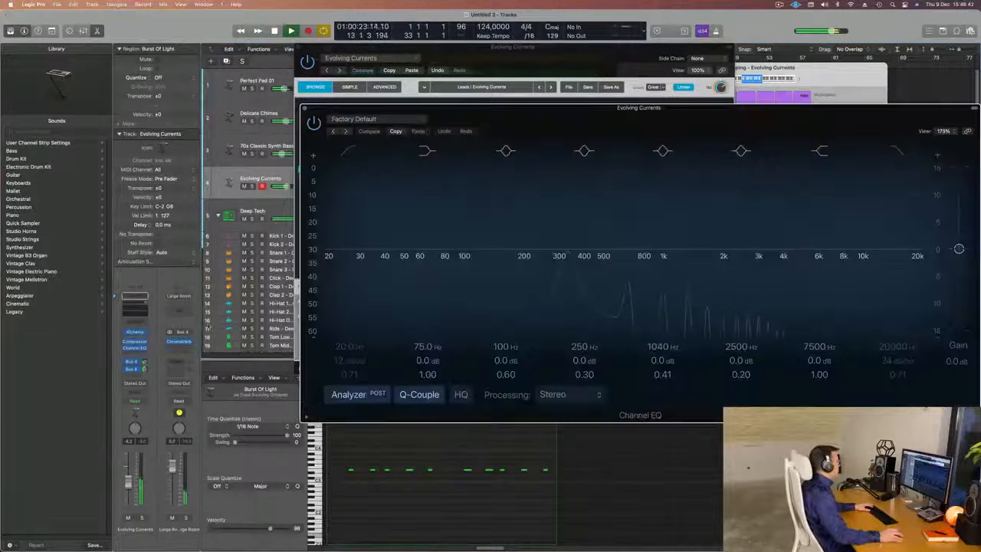
pyautogui.click(350, 151)
pyautogui.moveTo(361, 258); pyautogui.dragTo(615, 199)
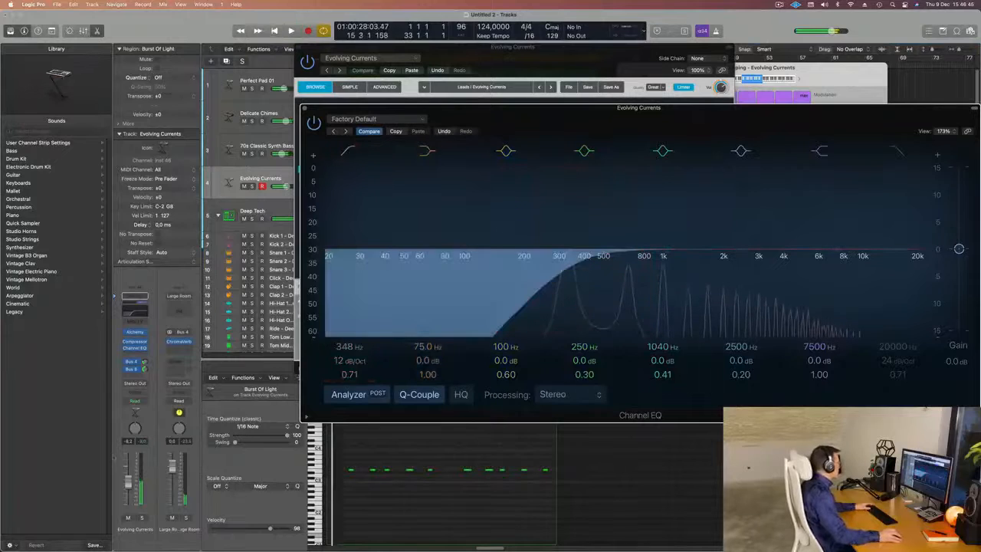
# - Replay the arrangement from the start, fine-tune the lead's volume, and close the Channel EQ and Alchemy windows
pyautogui.press('Return')
pyautogui.moveTo(129, 484); pyautogui.dragTo(129, 481)
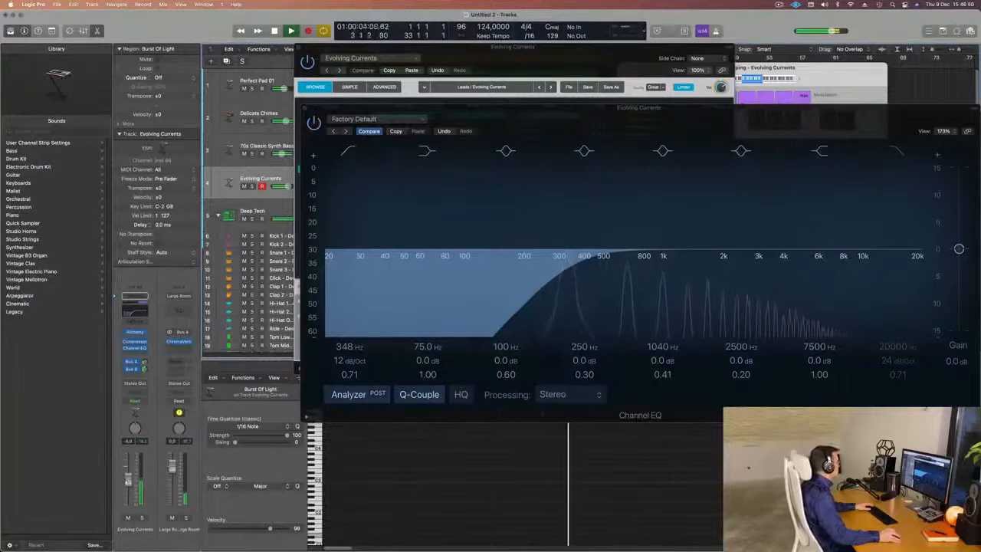
pyautogui.moveTo(489, 149); pyautogui.dragTo(354, 175)
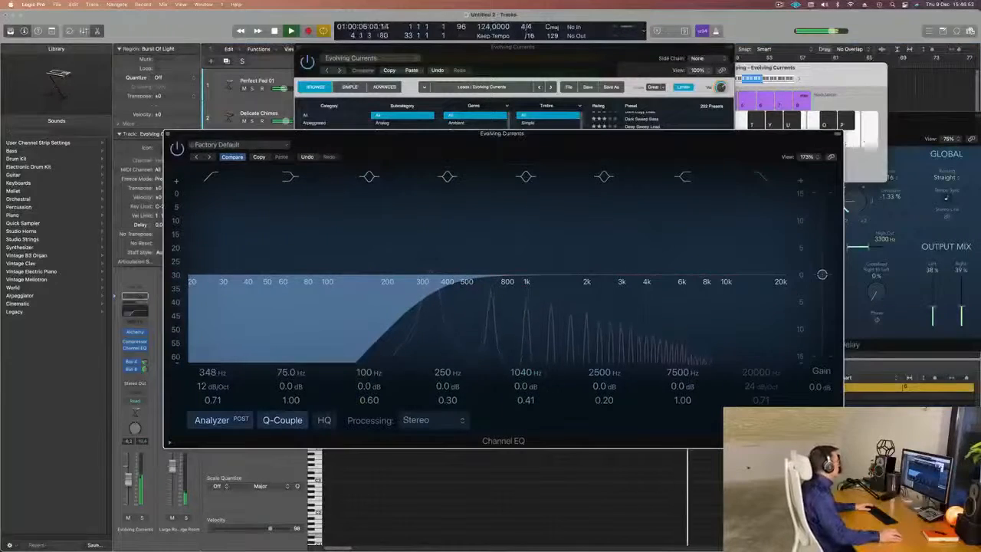
pyautogui.press('super+w')
pyautogui.moveTo(379, 46); pyautogui.dragTo(479, 143)
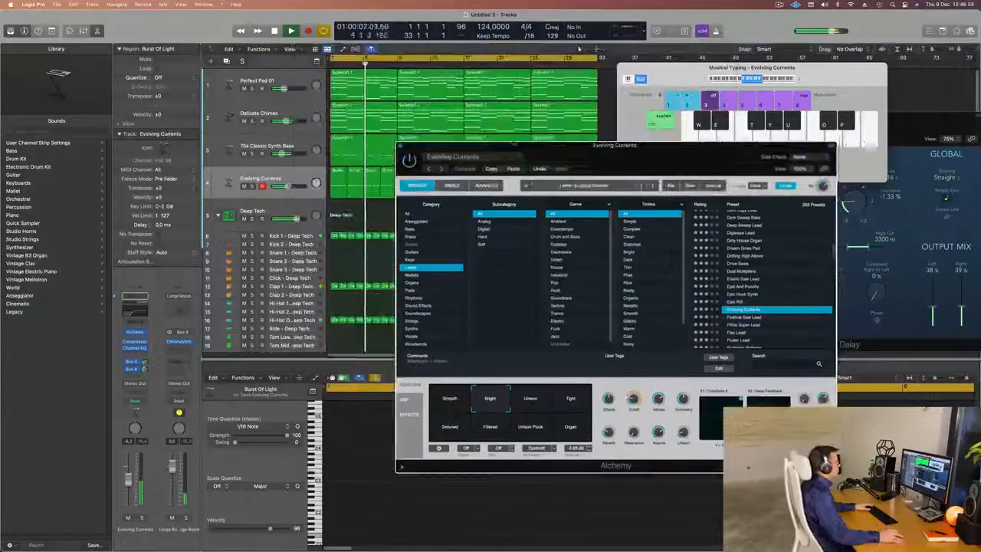
pyautogui.click(399, 143)
# - Examine the notes of the first synth bass, lead and chimes regions while the arrangement plays
pyautogui.click(363, 141)
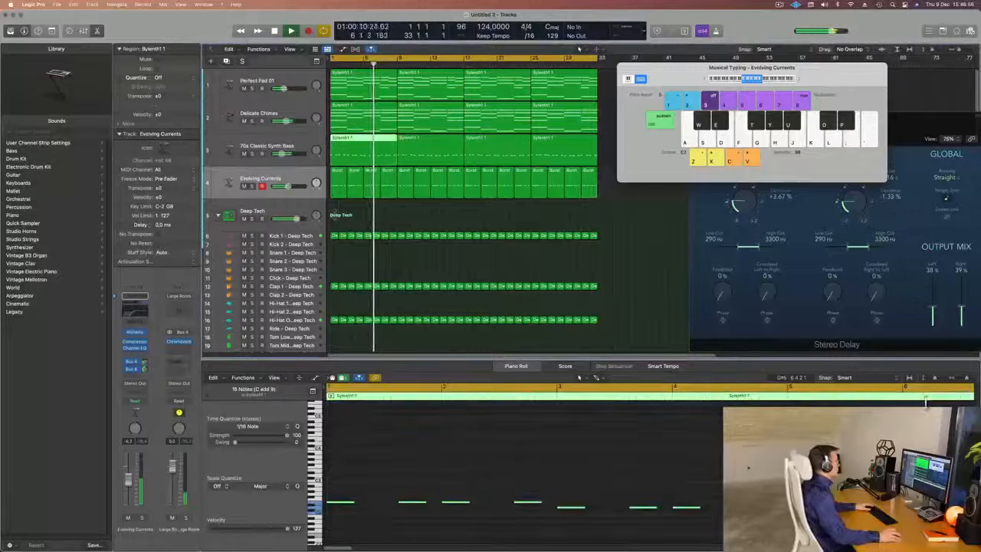
pyautogui.click(340, 183)
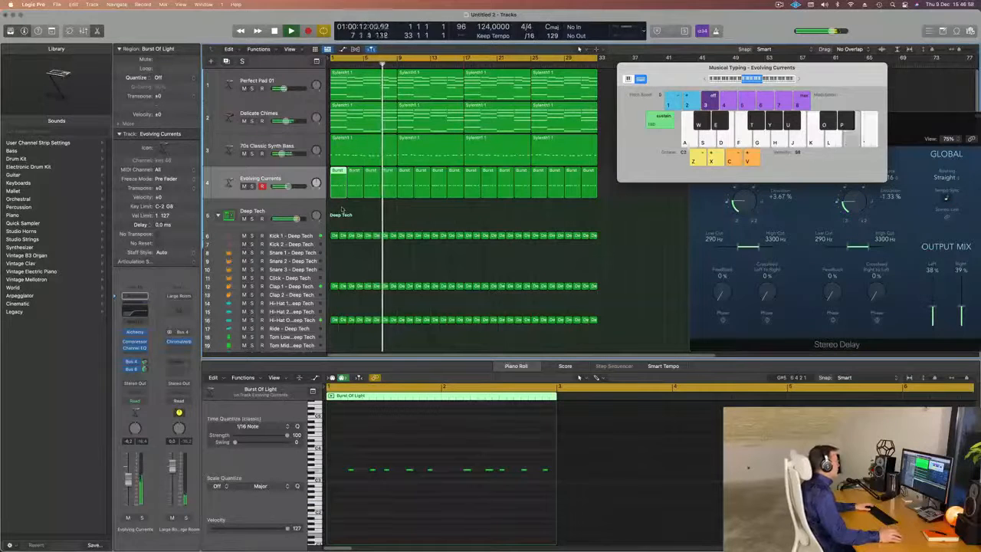
pyautogui.click(357, 181)
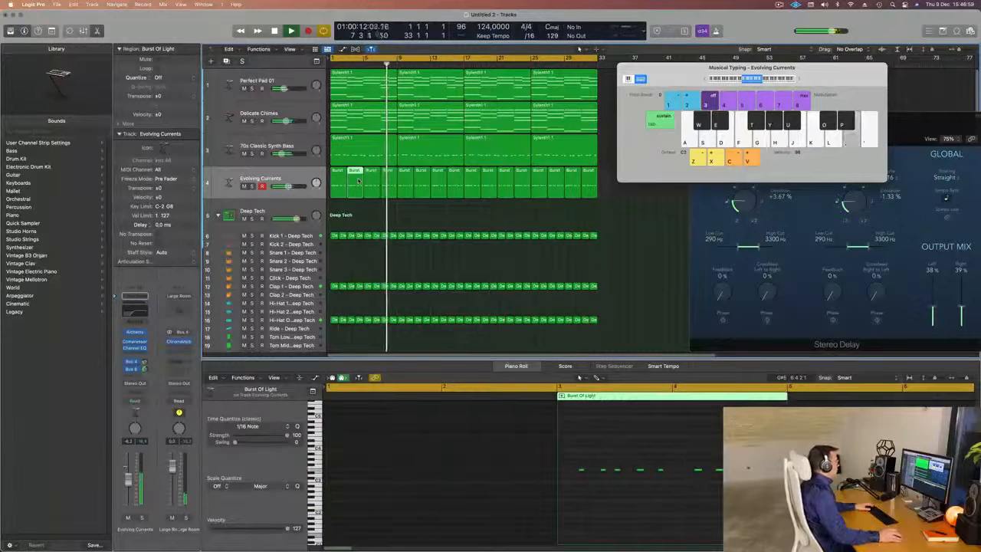
pyautogui.click(363, 115)
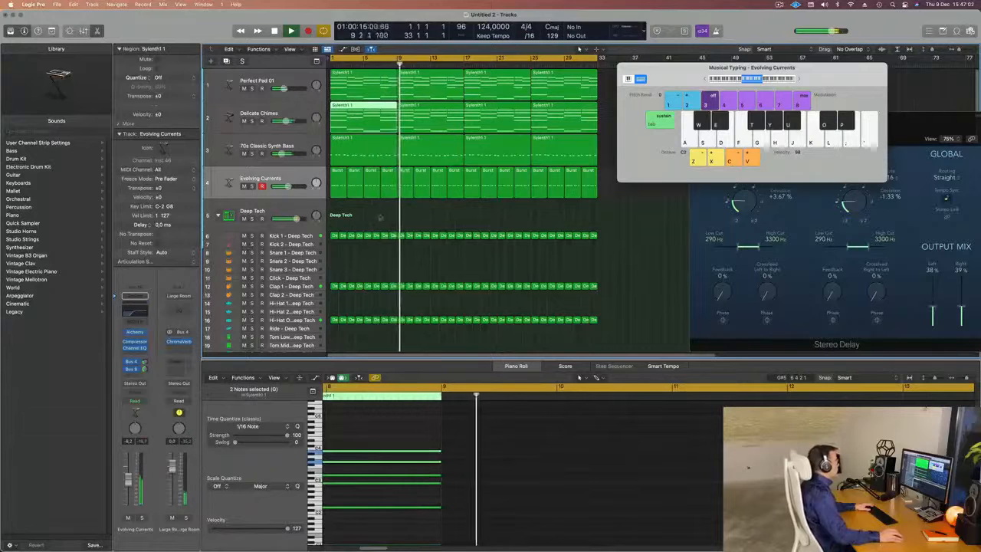
pyautogui.click(376, 213)
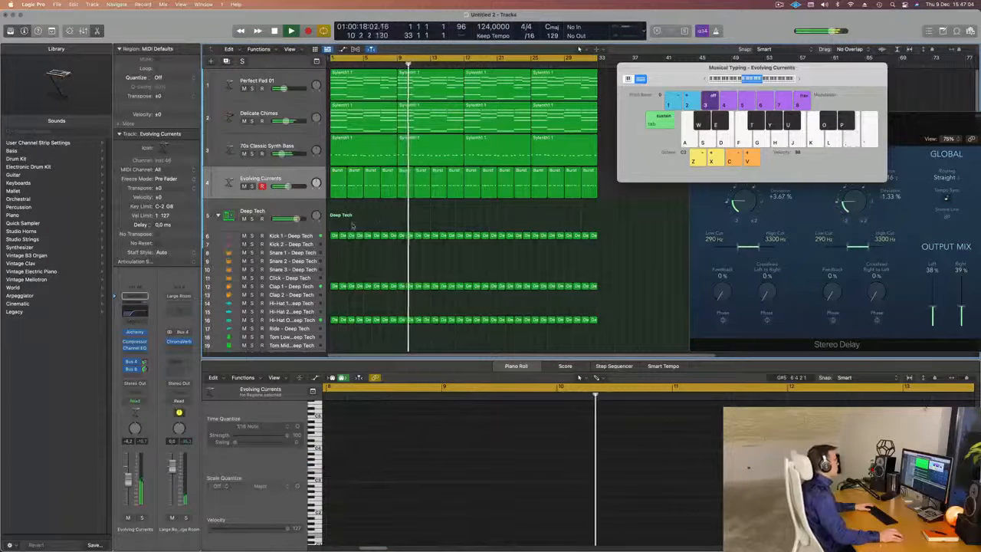
pyautogui.click(301, 186)
pyautogui.press('Return')
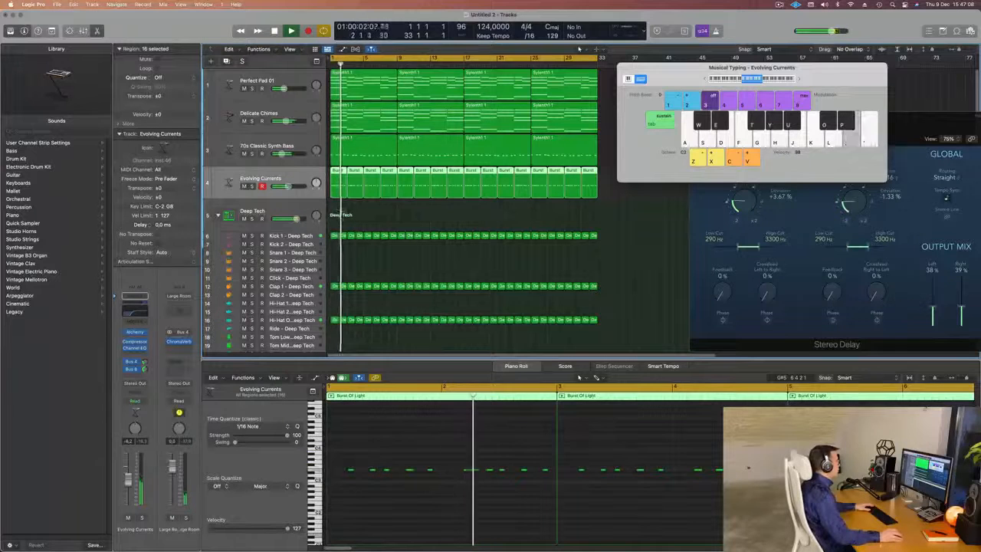
# - Show the first synth bass region and the first four lead regions together in the Piano Roll, and restart playback
pyautogui.moveTo(340, 208); pyautogui.dragTo(388, 158)
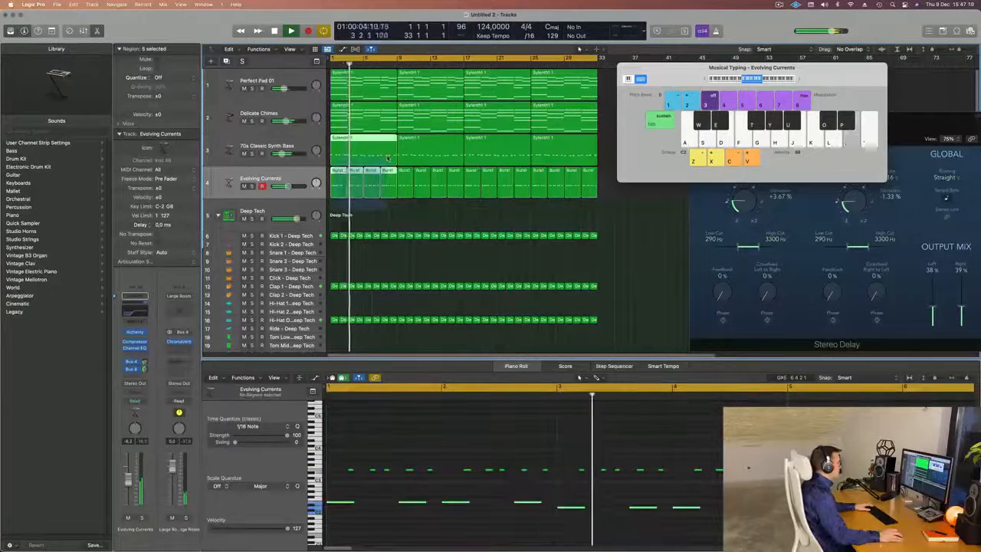
pyautogui.scroll(-2, 513, 466)
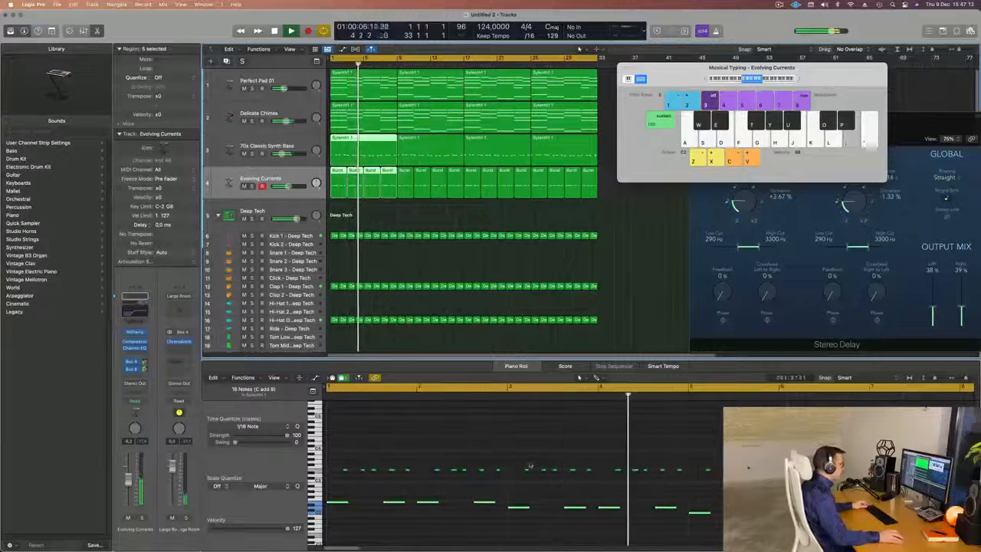
pyautogui.press('space')
pyautogui.press('space')
# - Transpose the ten lead notes in bars 3 and 4 down two semitones
pyautogui.moveTo(515, 458); pyautogui.dragTo(677, 487)
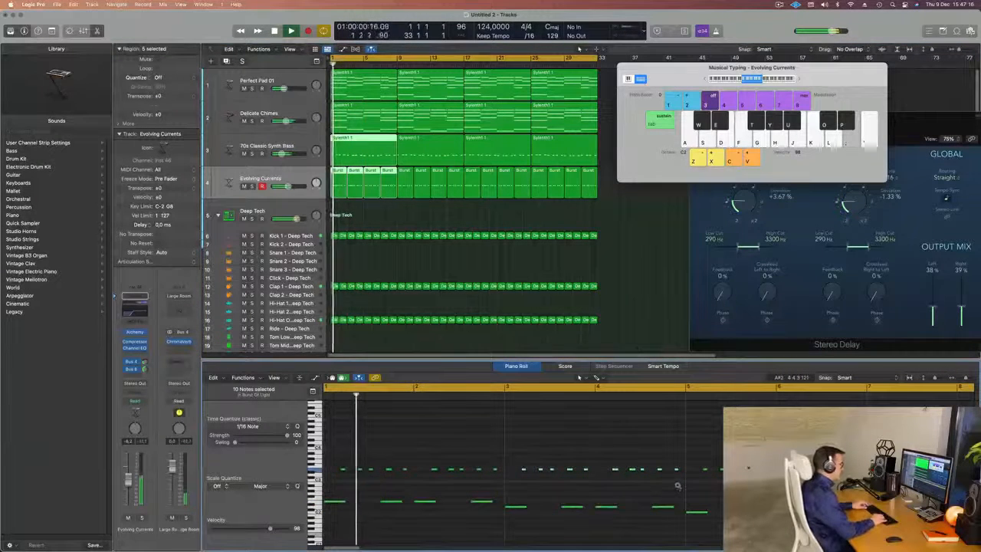
pyautogui.hotkey('alt', 'Down')
pyautogui.hotkey('alt', 'Down')
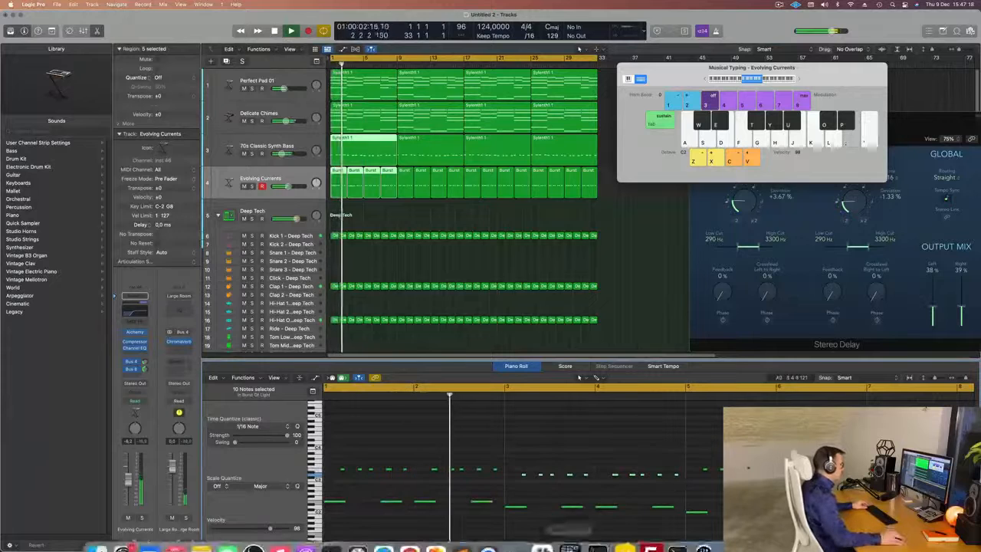
# - Transpose the ten lead notes in bars 5 and 6 below the pitch of bars 3 and 4, and replay the part
pyautogui.press('super+Left')
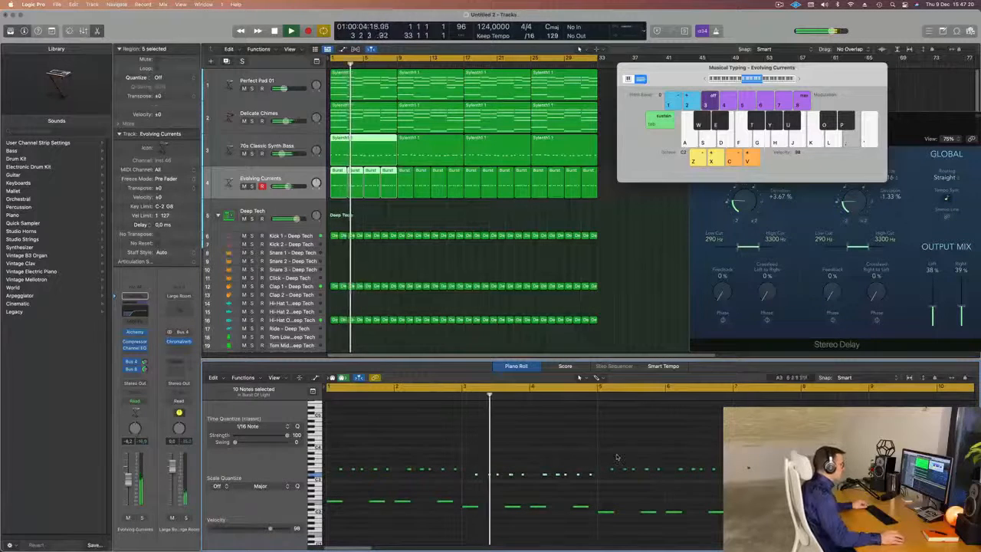
pyautogui.moveTo(605, 454); pyautogui.dragTo(864, 482)
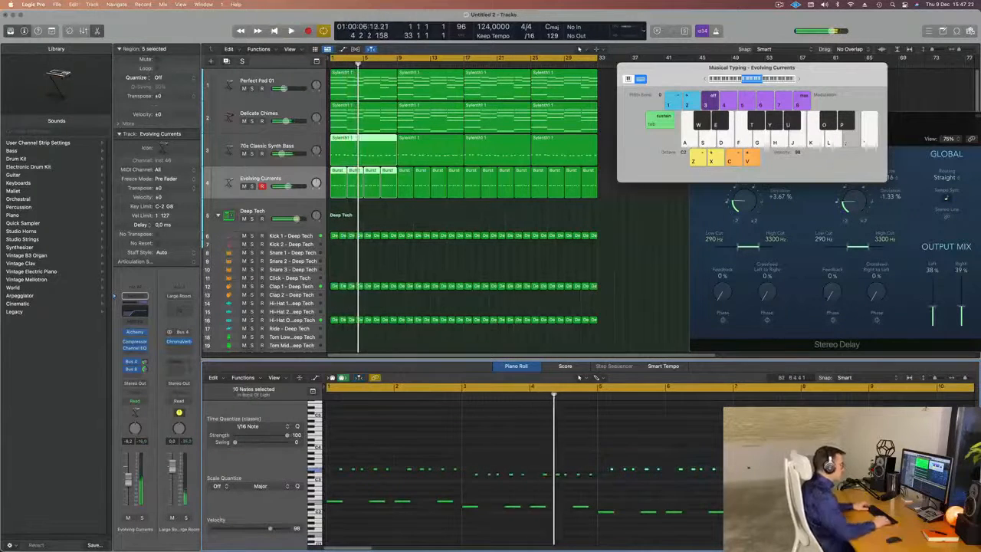
pyautogui.press('space')
pyautogui.press('space')
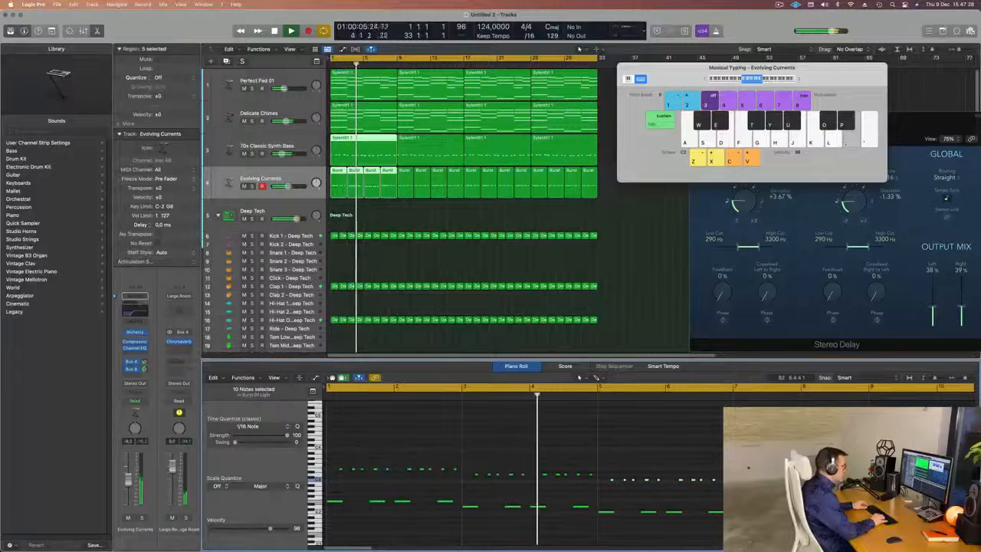
# - Transpose the ten lead notes in bars 7 and 8 down two semitones to match bars 3 and 4, and replay the part
pyautogui.scroll(-2, 566, 436)
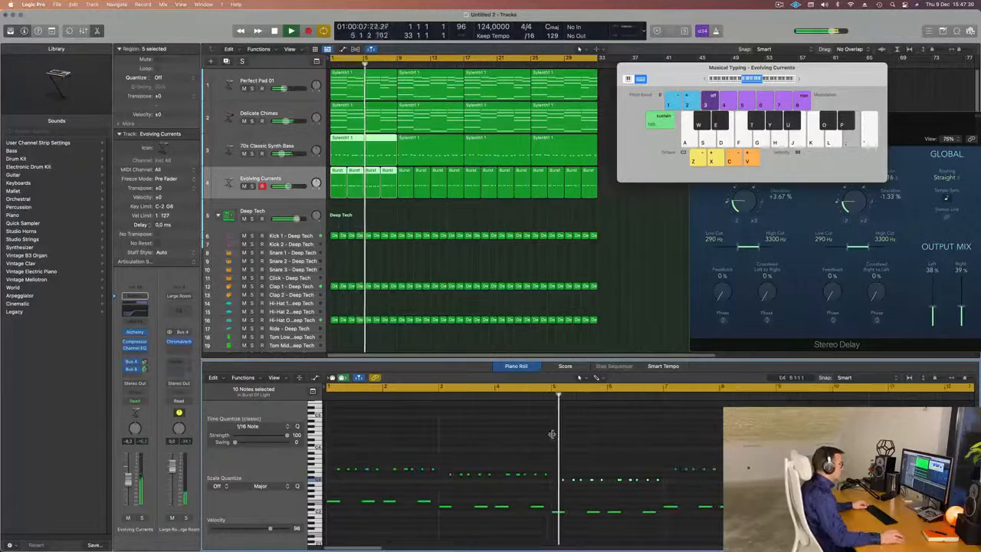
pyautogui.scroll(-1, 591, 441)
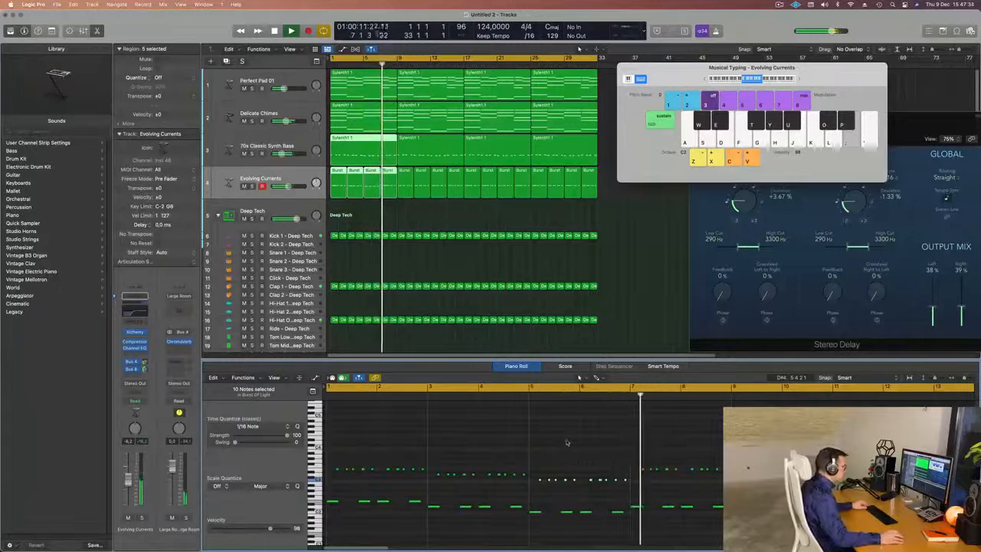
pyautogui.press('space')
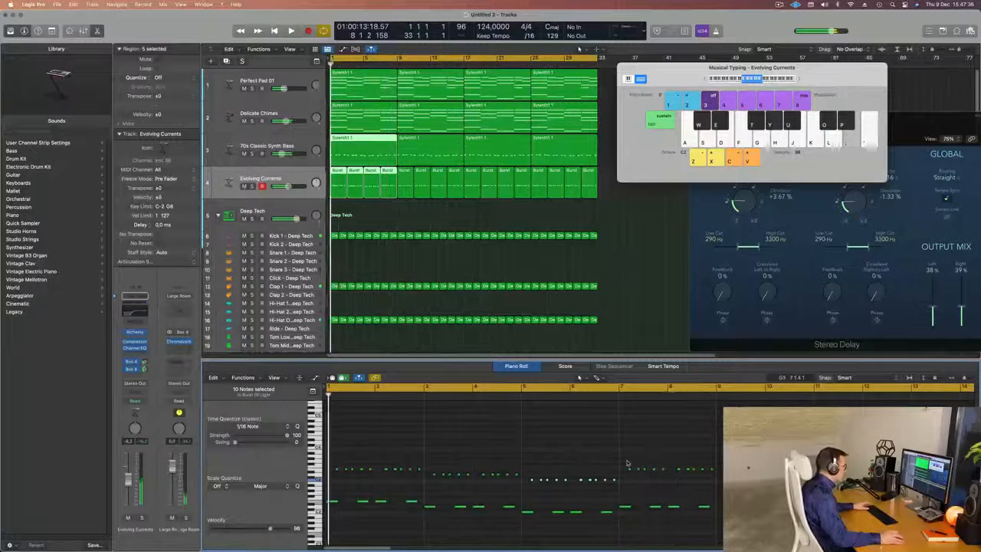
pyautogui.press('space')
pyautogui.moveTo(626, 459); pyautogui.dragTo(711, 478)
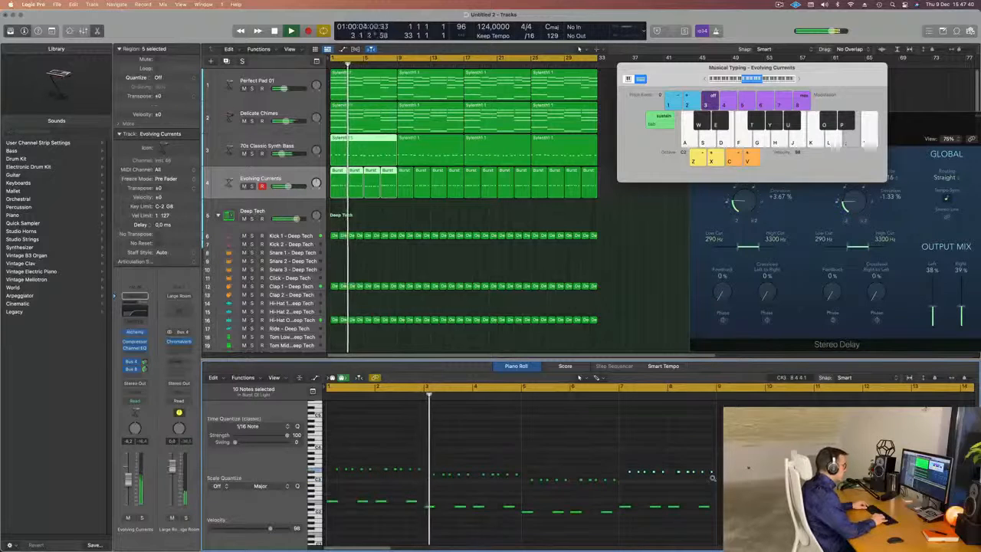
pyautogui.scroll(-2, 538, 448)
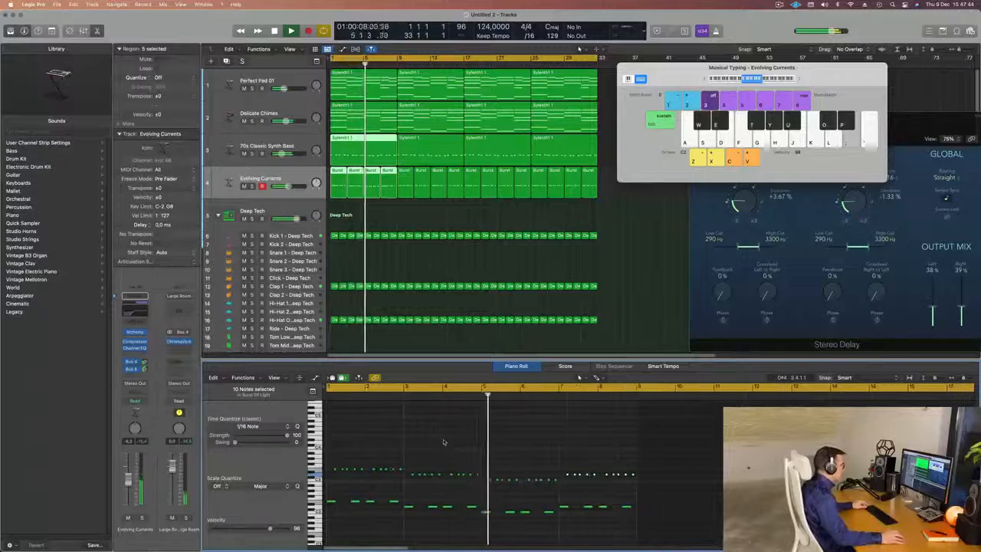
pyautogui.scroll(-1, 417, 443)
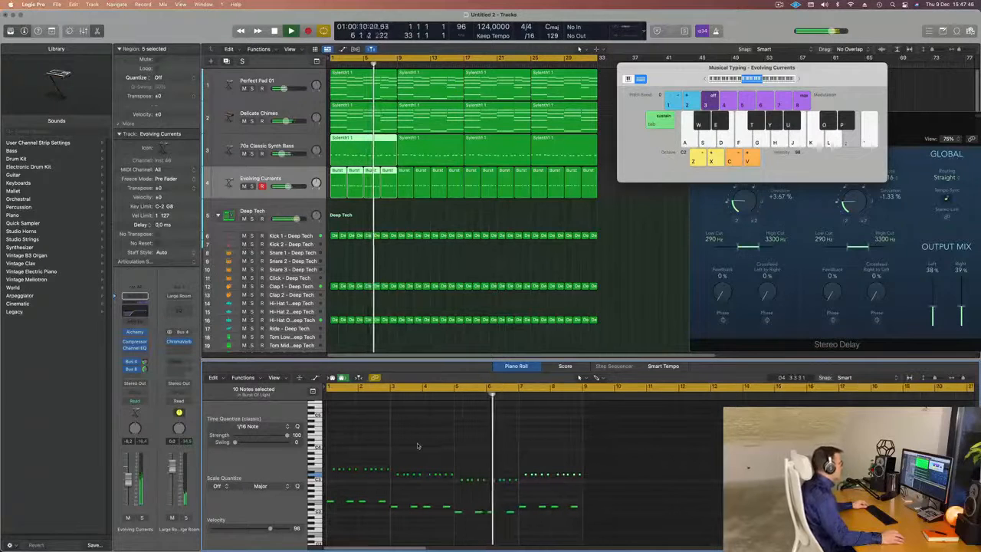
# - Join the first four Evolving Currents regions into a single eight-bar region and hide Musical Typing
pyautogui.click(412, 213)
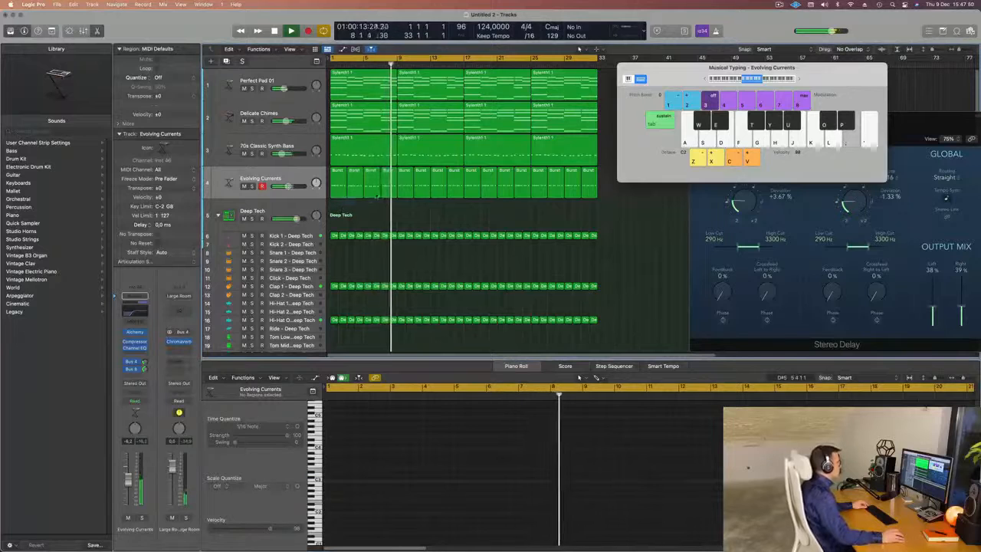
pyautogui.moveTo(334, 206); pyautogui.dragTo(390, 184)
pyautogui.press('Return')
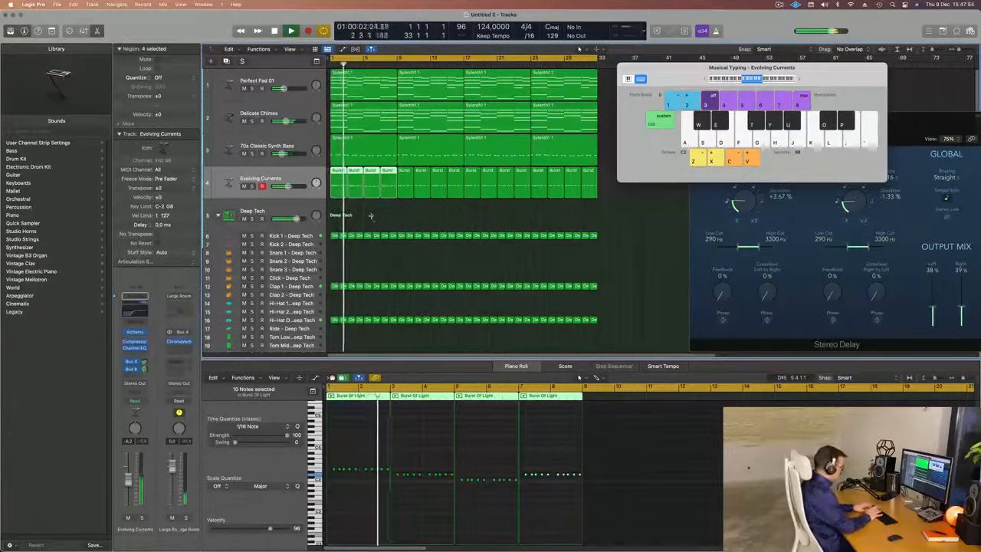
pyautogui.press('super+k')
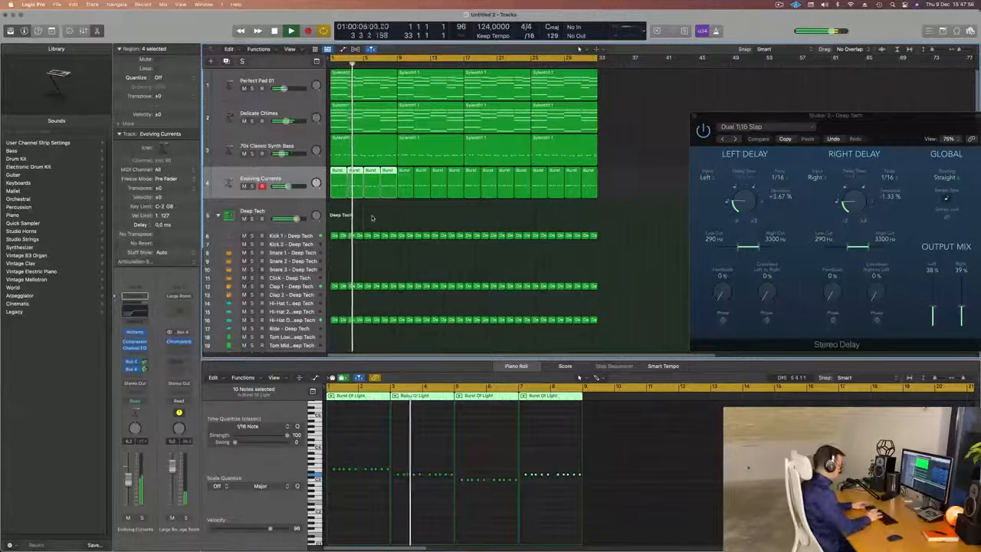
pyautogui.press('super+j')
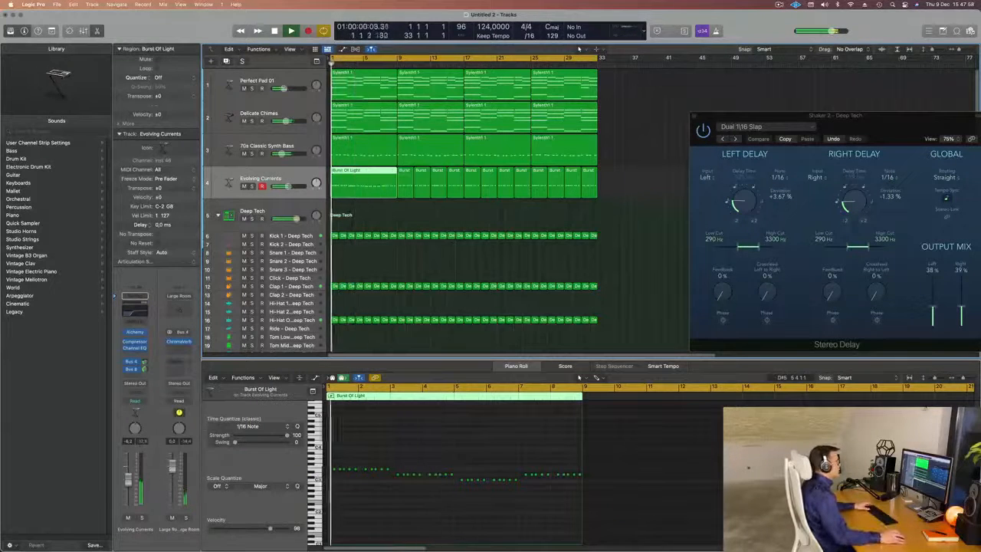
# - Delete the twelve remaining short lead regions after bar 9, keeping only the joined Burst Of Light region
pyautogui.moveTo(601, 196); pyautogui.dragTo(406, 195)
pyautogui.press('Delete')
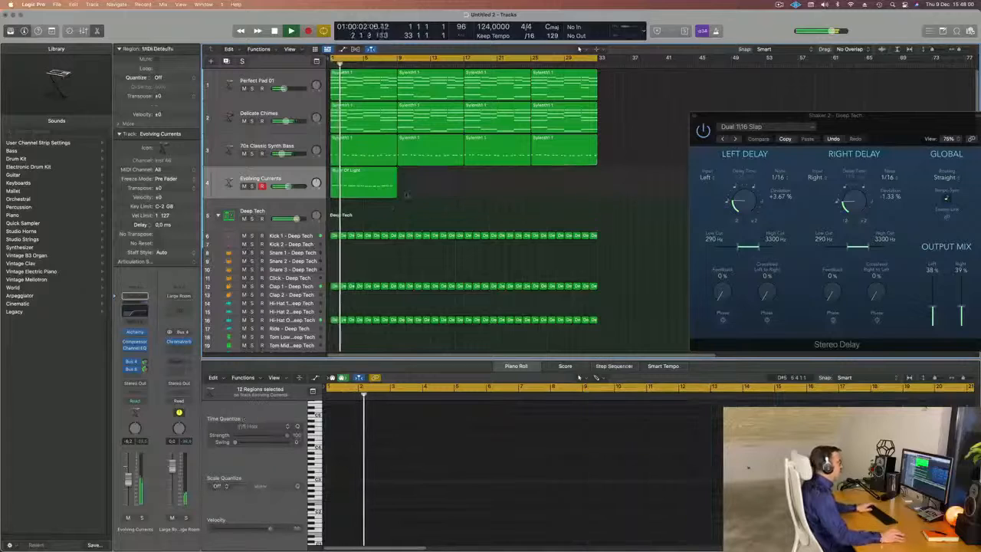
pyautogui.click(361, 183)
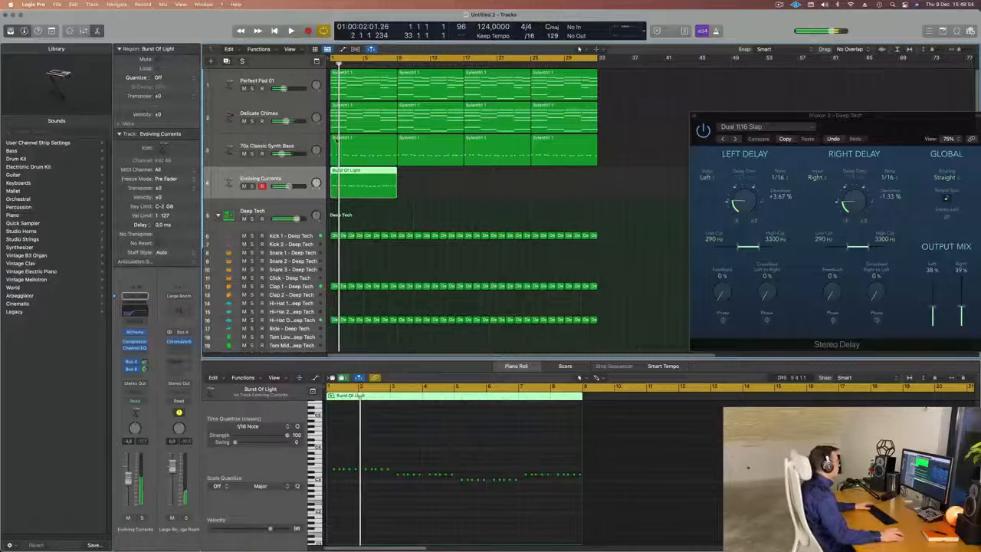
# - Examine the Retro Synth settings of the Delicate Chimes track during playback and close the instrument
pyautogui.click(290, 140)
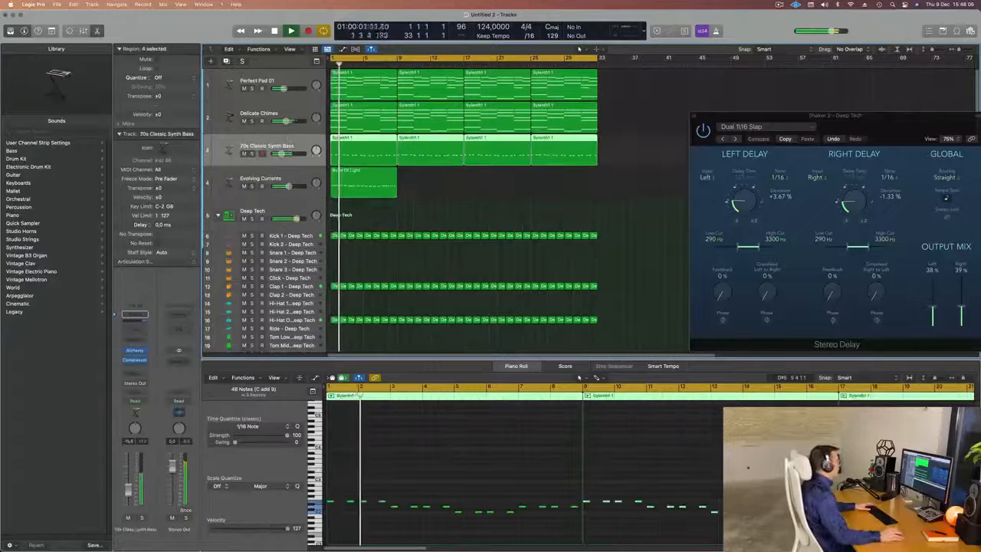
pyautogui.click(298, 114)
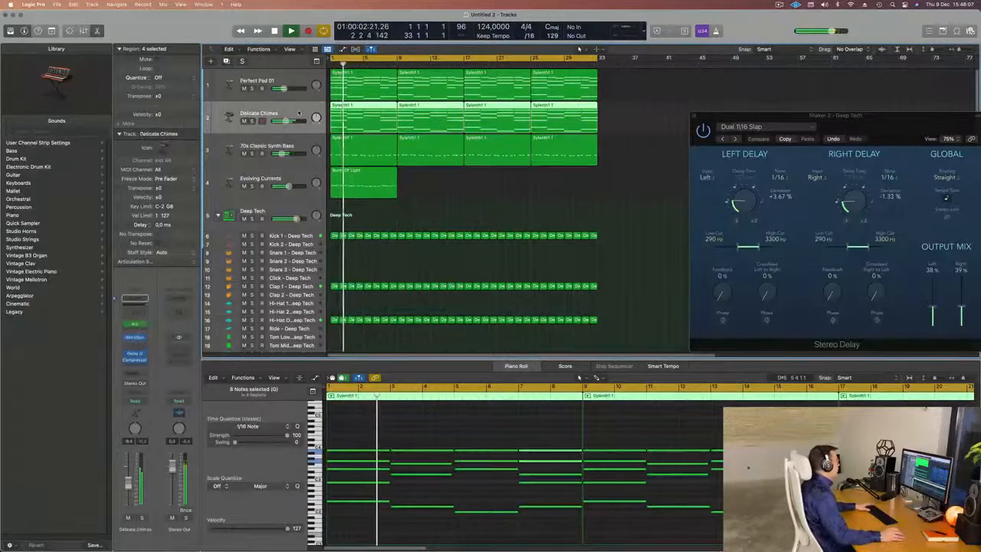
pyautogui.click(135, 337)
pyautogui.moveTo(401, 247)
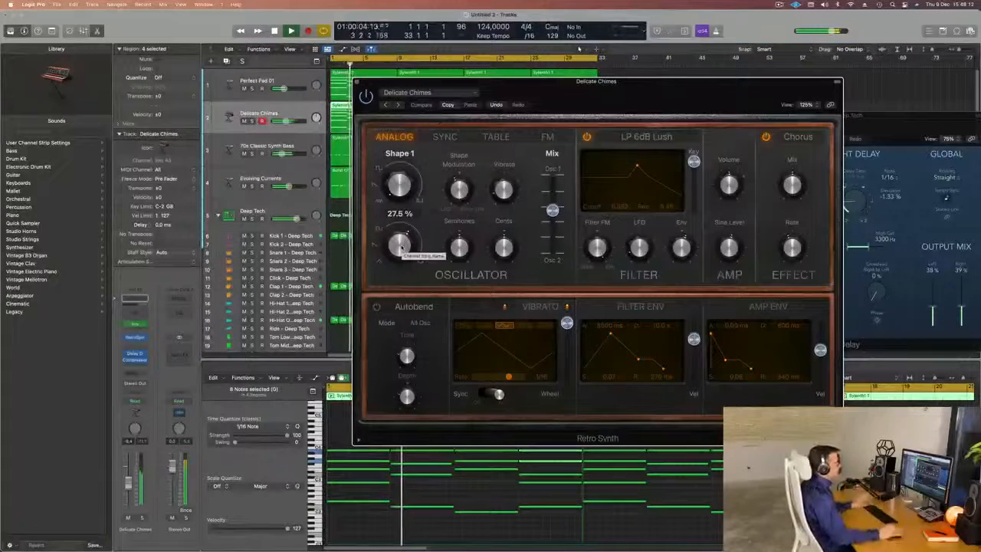
pyautogui.moveTo(509, 88); pyautogui.dragTo(479, 95)
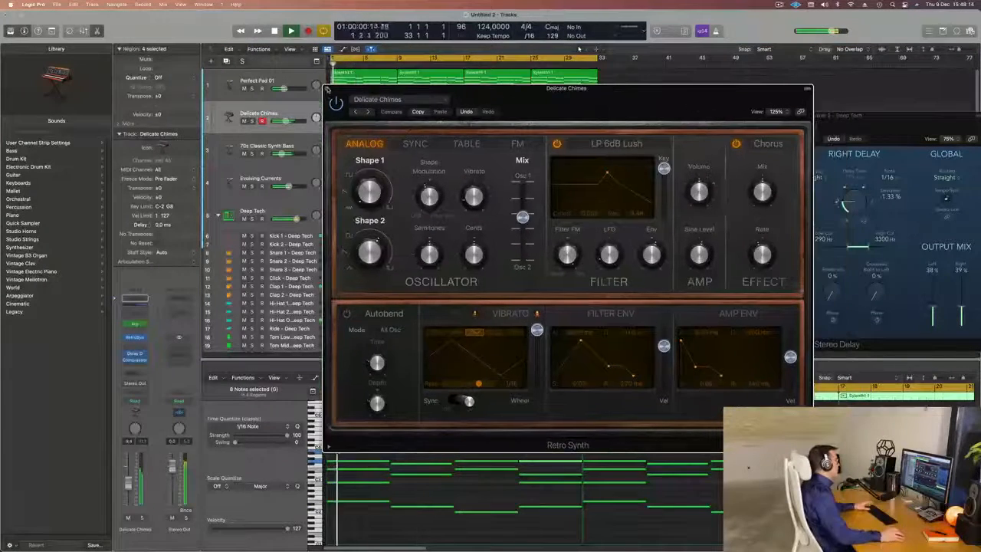
pyautogui.click(328, 90)
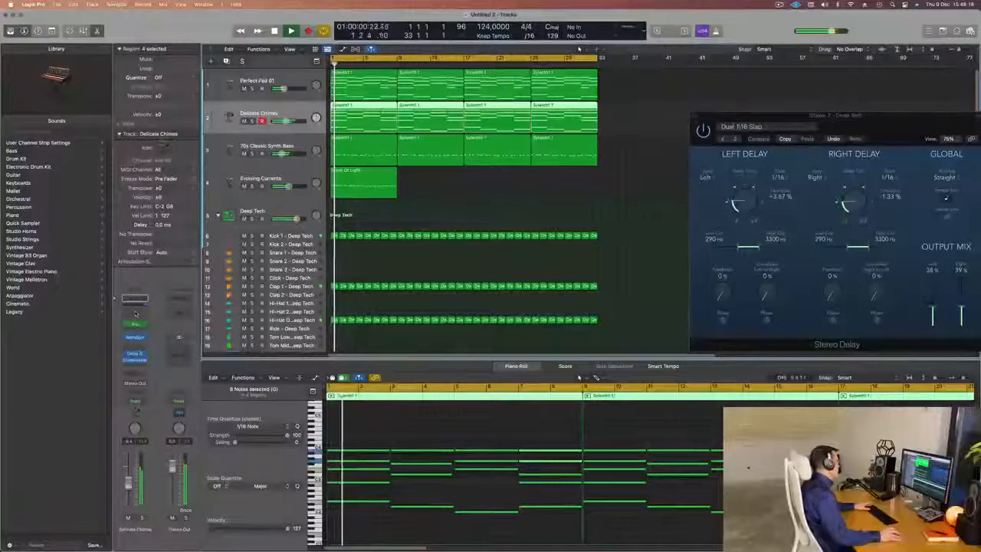
# - Add a Channel EQ to Delicate Chimes with a 4500 Hz, 48 dB/oct high cut and a low cut at about 150 Hz
pyautogui.click(135, 300)
pyautogui.moveTo(609, 120); pyautogui.dragTo(551, 113)
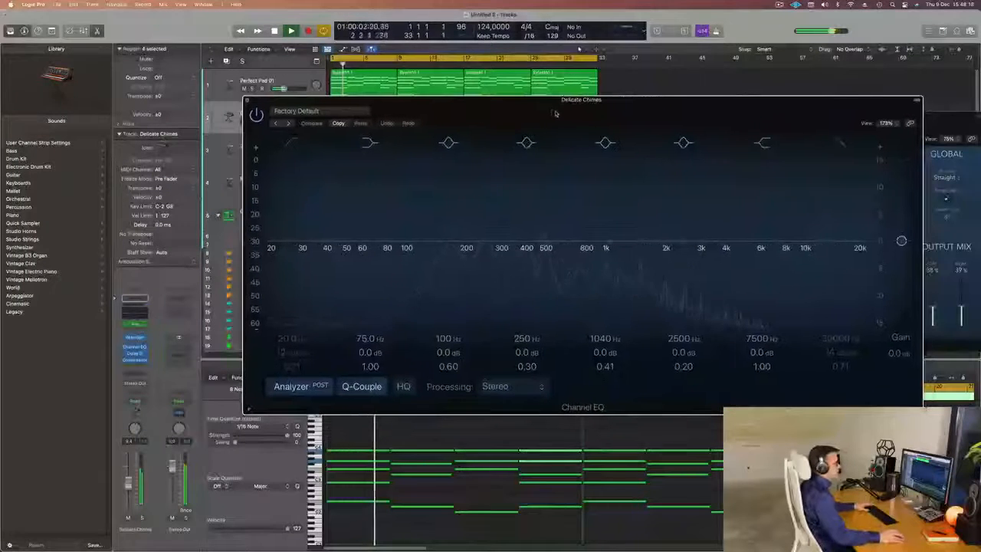
pyautogui.click(840, 143)
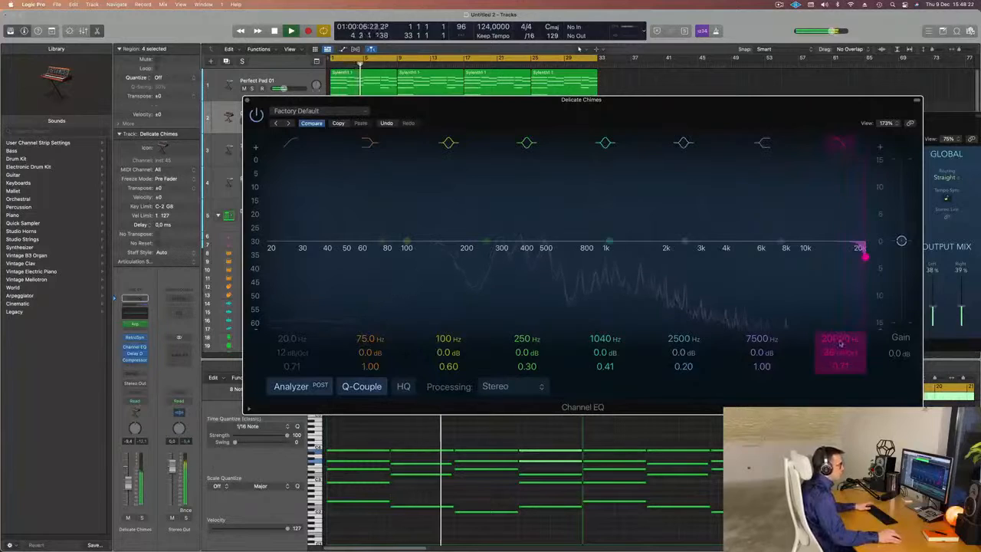
pyautogui.moveTo(840, 344); pyautogui.dragTo(840, 387)
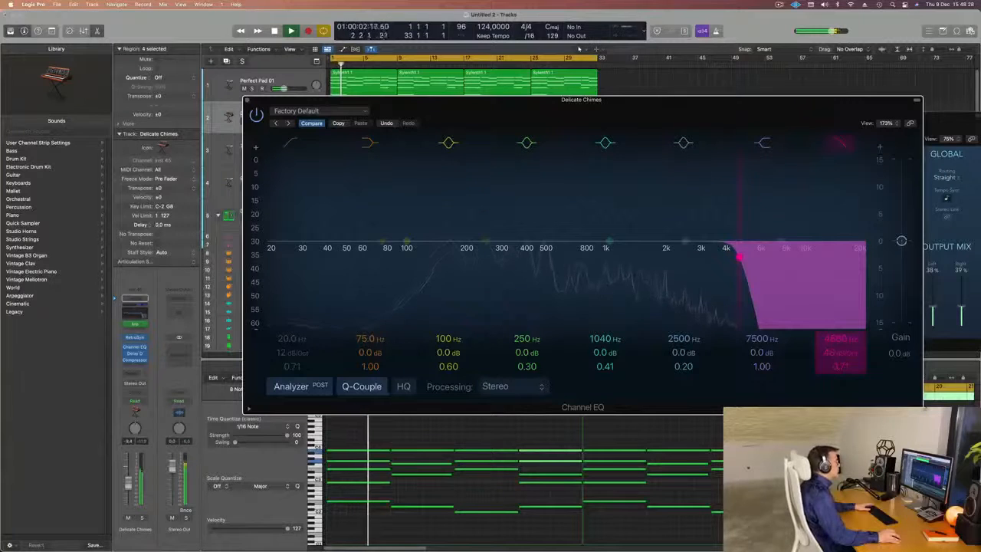
pyautogui.moveTo(840, 339)
pyautogui.mouseDown()
pyautogui.moveTo(840, 318)
pyautogui.moveTo(841, 338)
pyautogui.mouseUp()
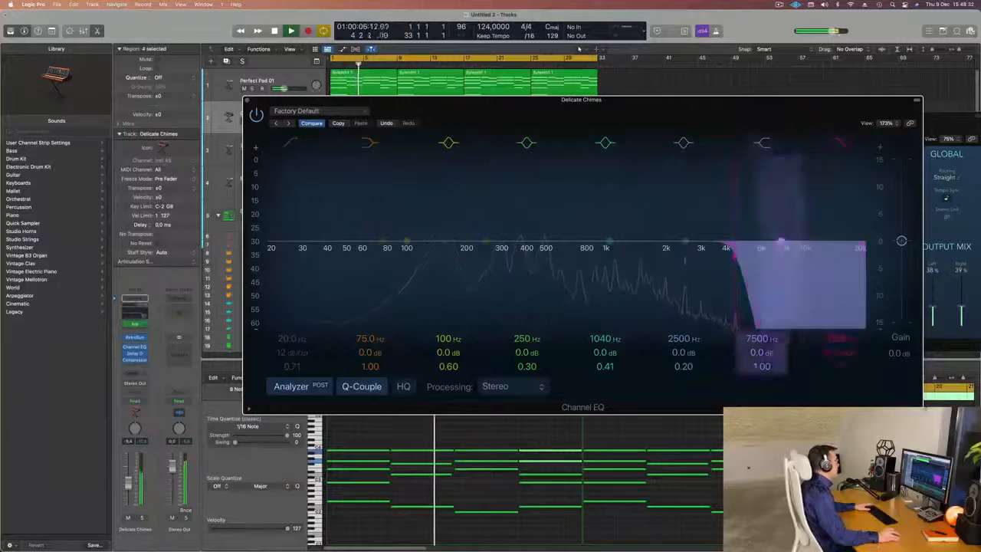
pyautogui.moveTo(312, 230); pyautogui.dragTo(449, 252)
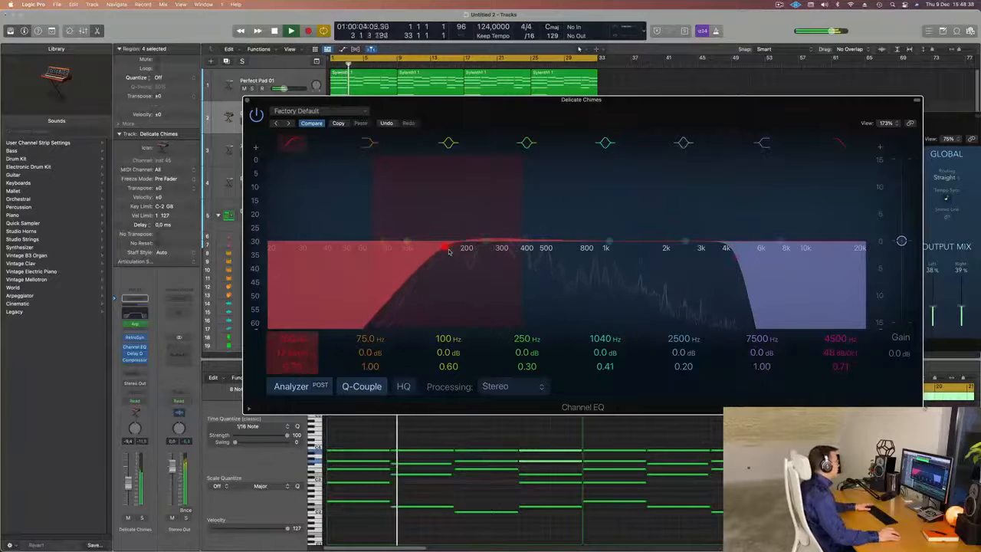
pyautogui.press('Return')
pyautogui.click(247, 101)
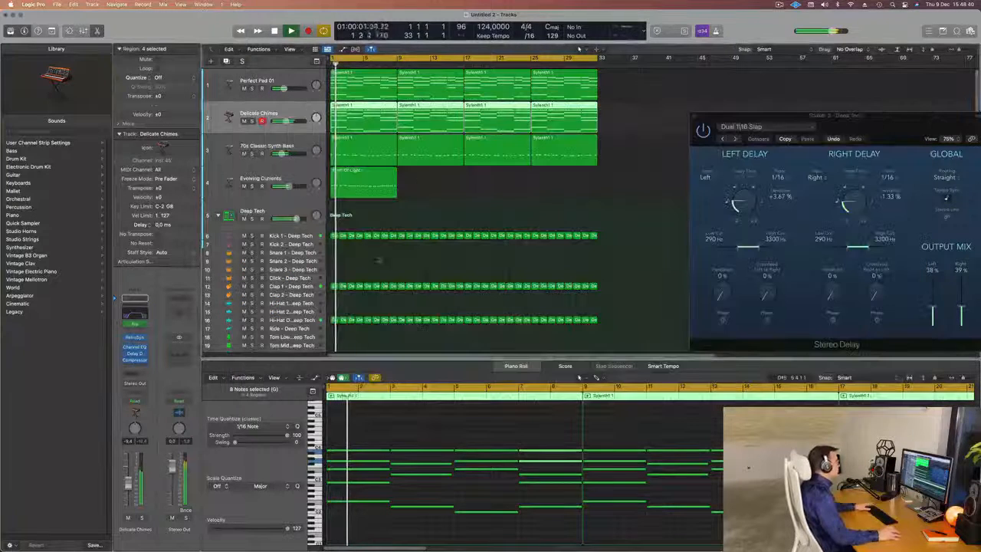
# - Repeat the joined Burst Of Light region three times so the lead fills the 32-bar arrangement
pyautogui.click(304, 178)
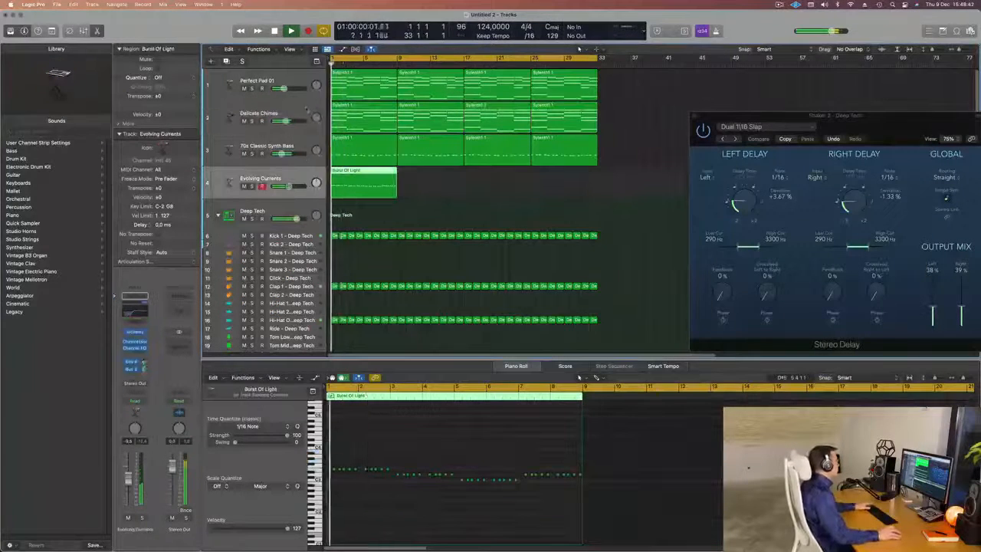
pyautogui.click(307, 111)
pyautogui.click(385, 186)
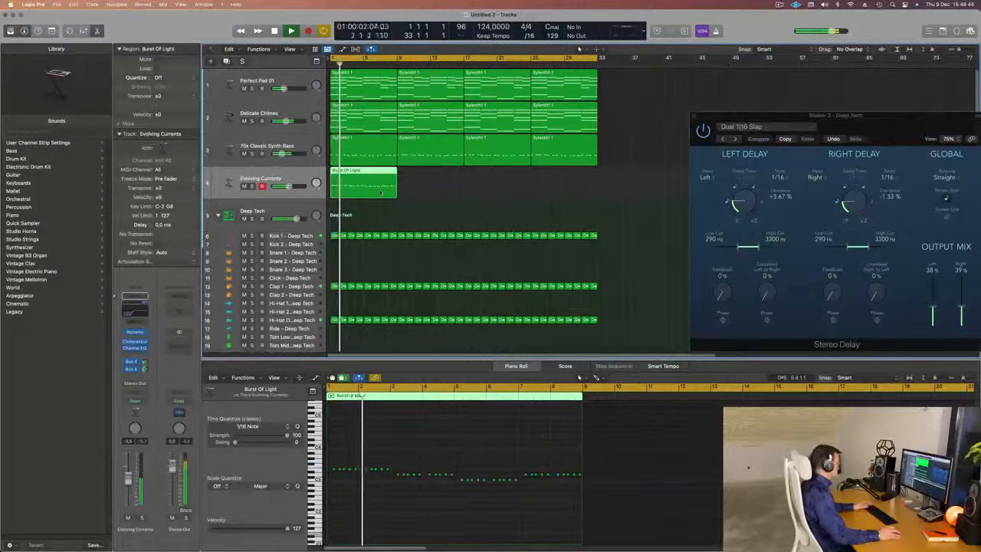
pyautogui.press('super+r')
pyautogui.press('super+r')
pyautogui.press('super+r')
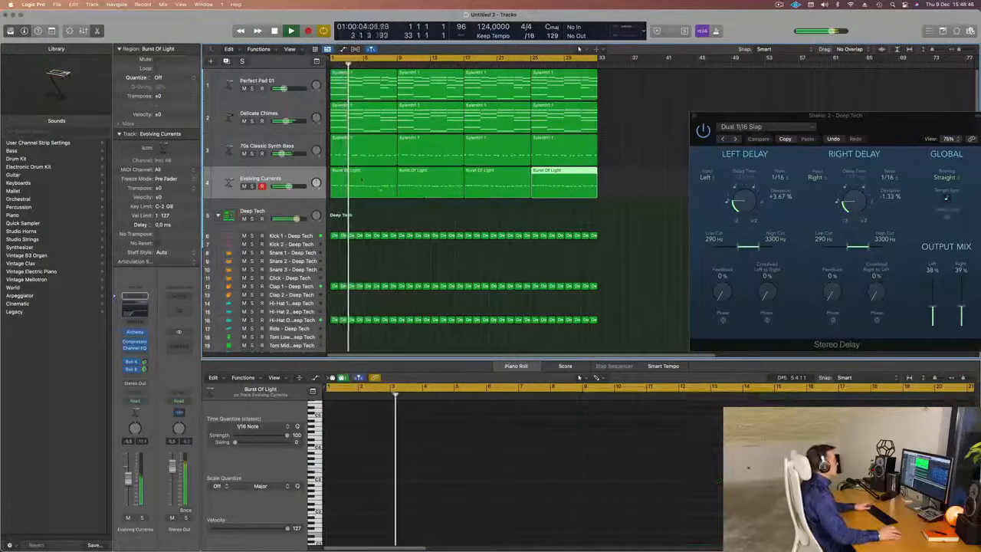
# - Duplicate the Evolving Currents track with its settings, copy the first lead region onto it, and mute the original track
pyautogui.click(234, 182)
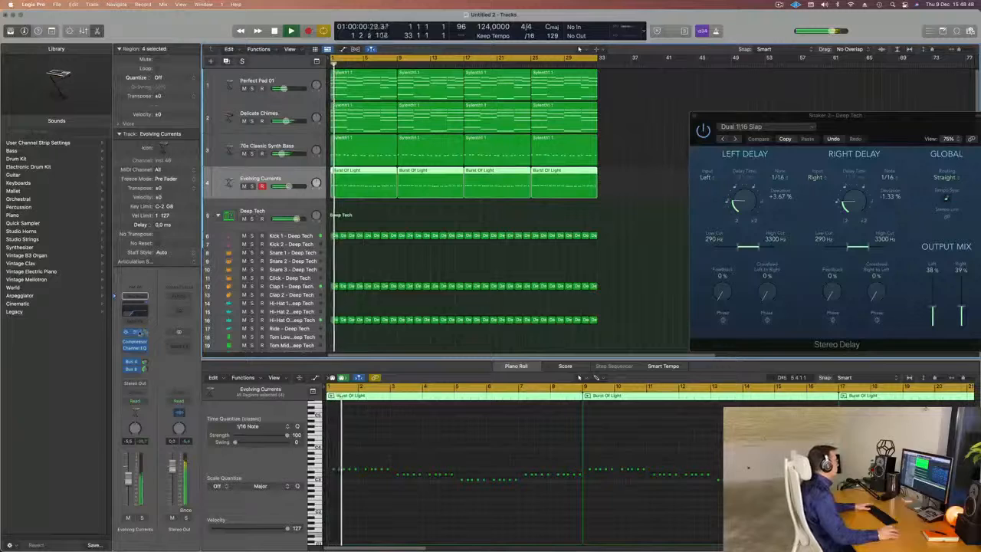
pyautogui.click(135, 332)
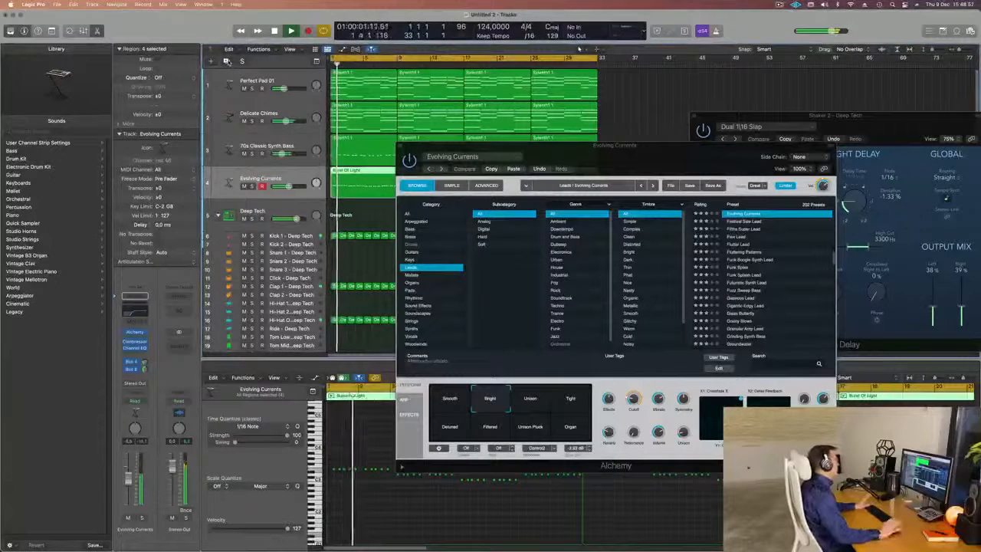
pyautogui.press('super+d')
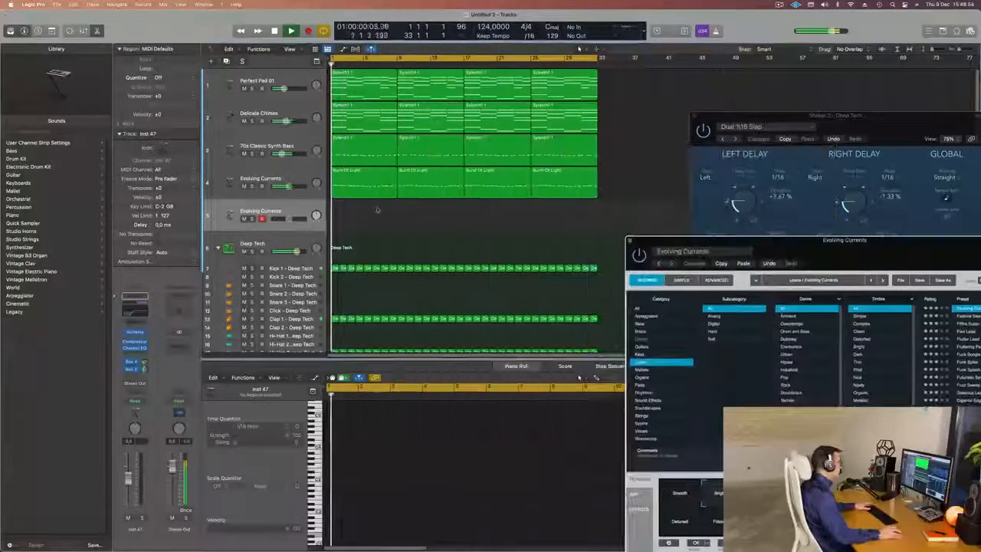
pyautogui.moveTo(374, 186); pyautogui.dragTo(373, 220)
pyautogui.press('space')
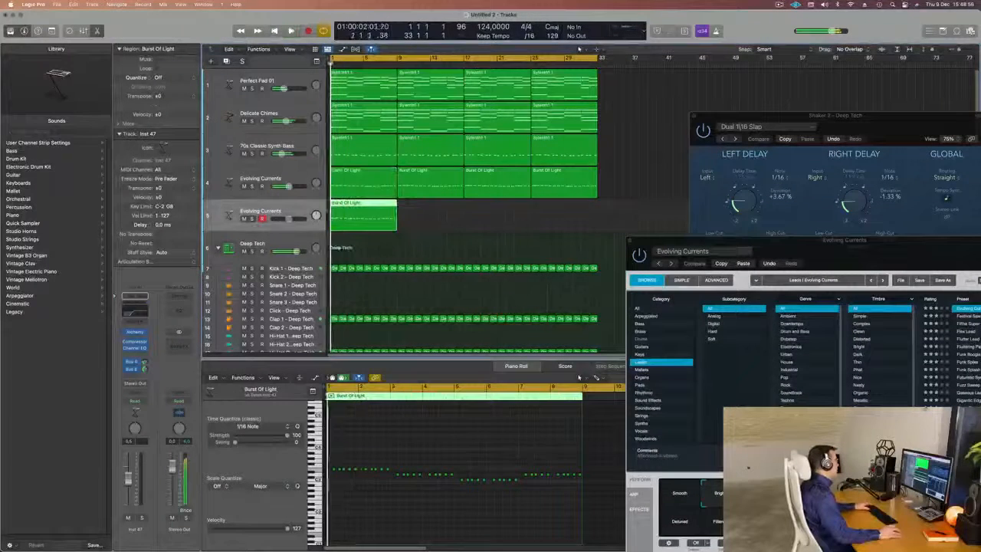
pyautogui.click(245, 187)
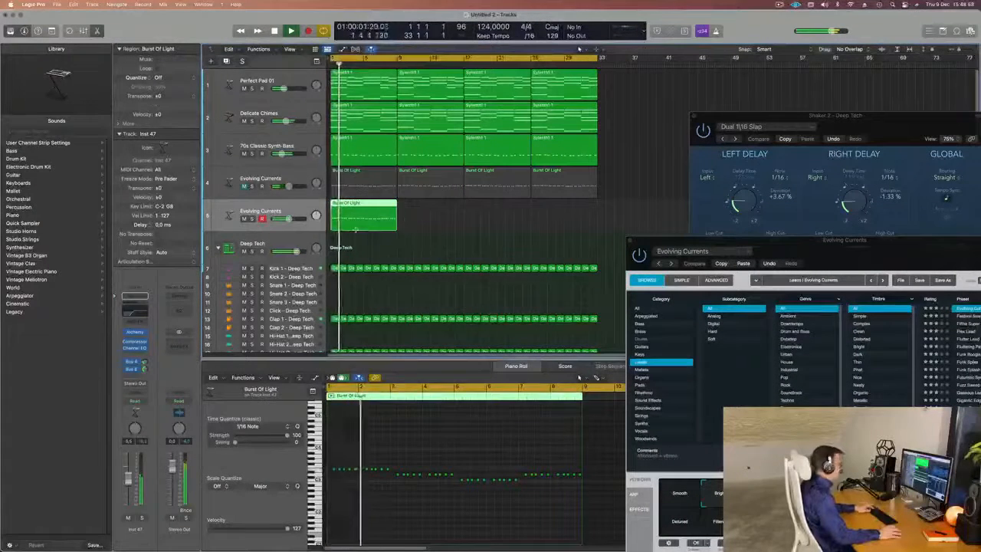
# - Load the Flex Lead preset in the original lead track's Alchemy and solo that track from the start
pyautogui.moveTo(793, 244); pyautogui.dragTo(491, 89)
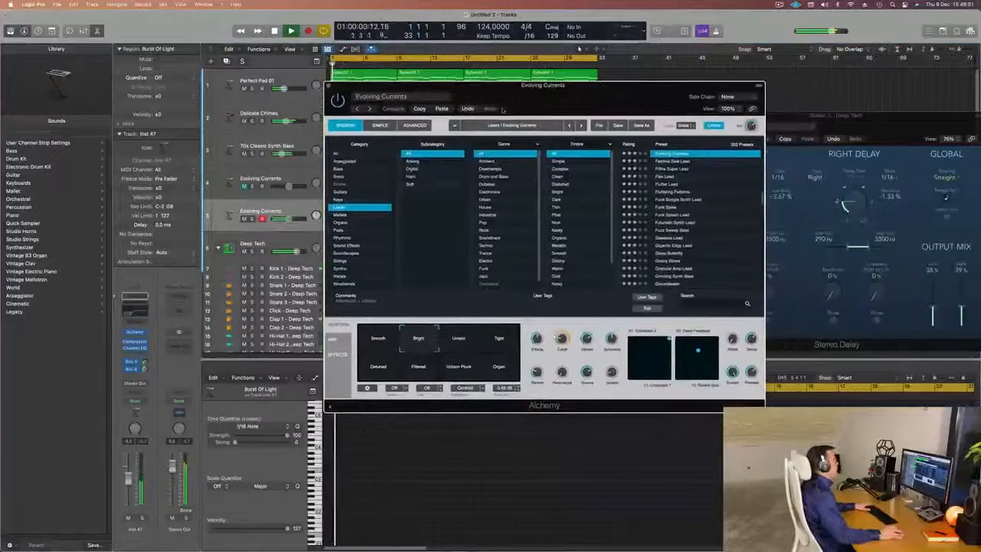
pyautogui.click(666, 177)
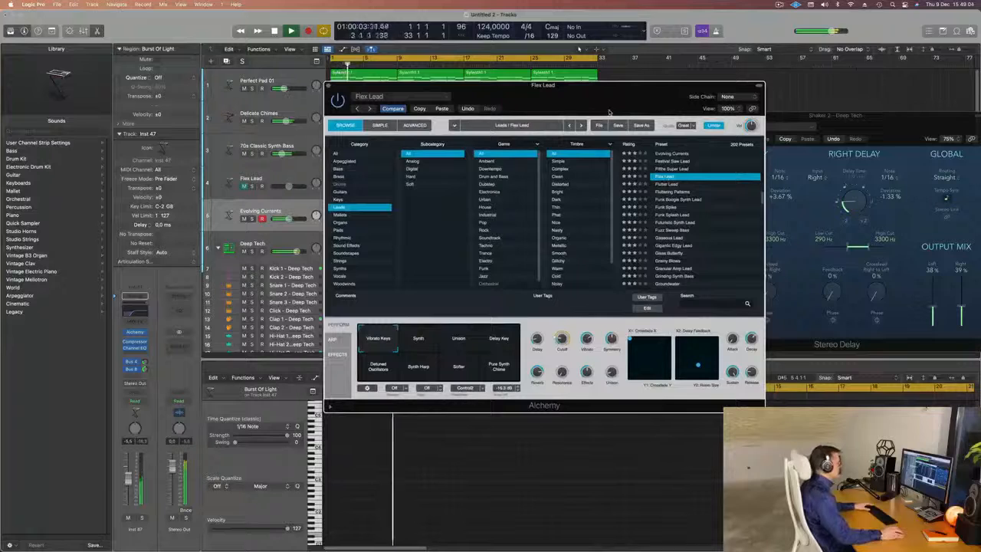
pyautogui.moveTo(609, 112); pyautogui.dragTo(637, 108)
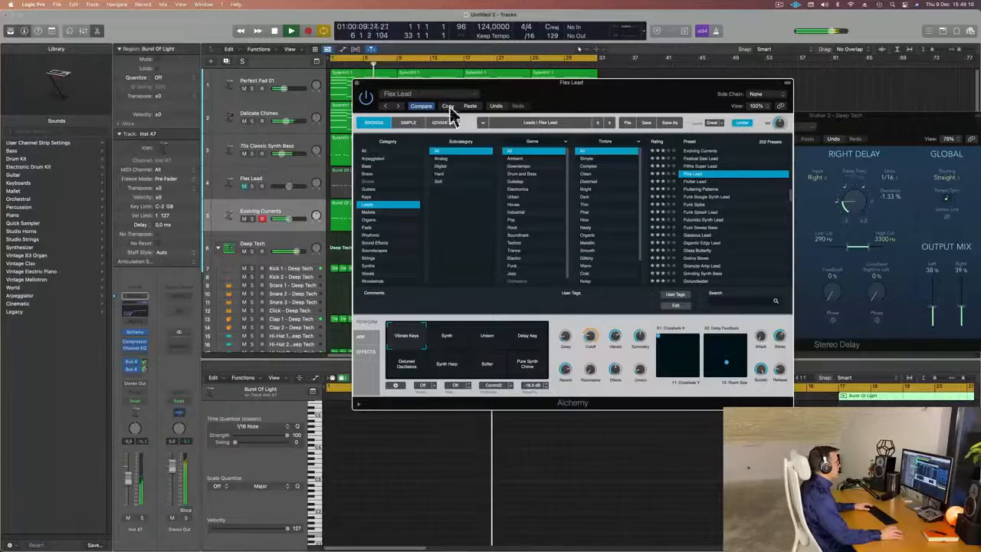
pyautogui.moveTo(605, 106); pyautogui.dragTo(749, 191)
pyautogui.press('Return')
pyautogui.click(253, 187)
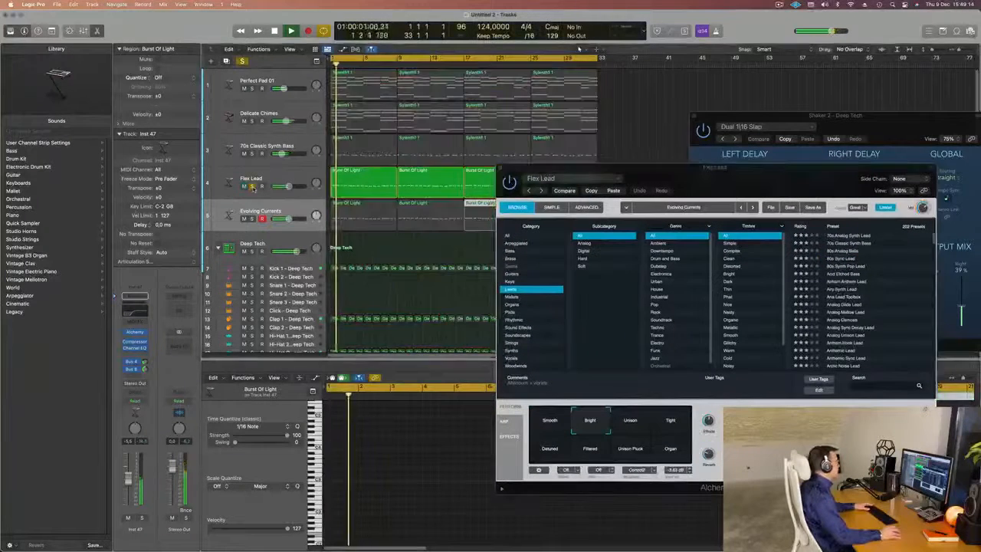
# - Compare the Evolving Currents track with Flex Lead in solo, and clear both solos with Evolving Currents left muted
pyautogui.click(252, 219)
pyautogui.click(245, 220)
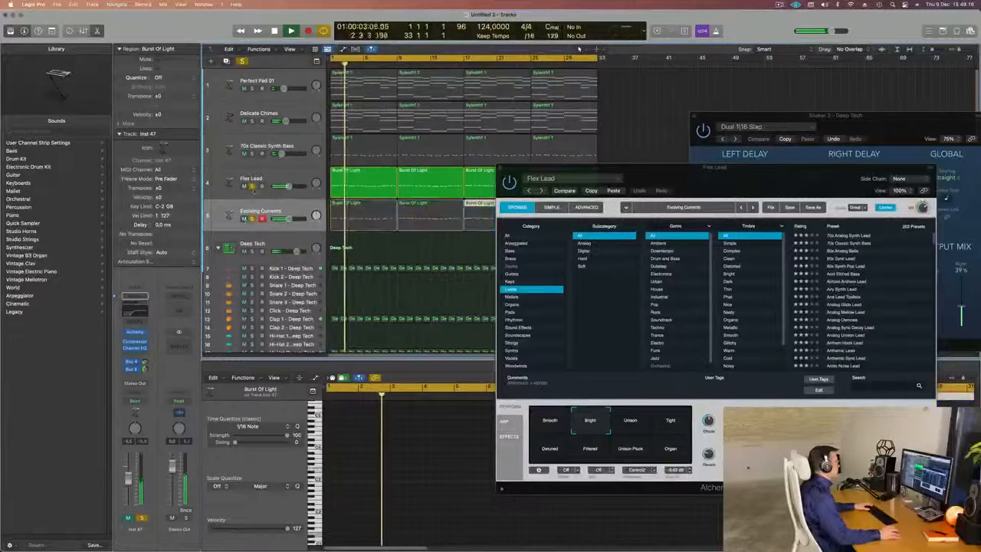
pyautogui.click(251, 186)
pyautogui.click(243, 187)
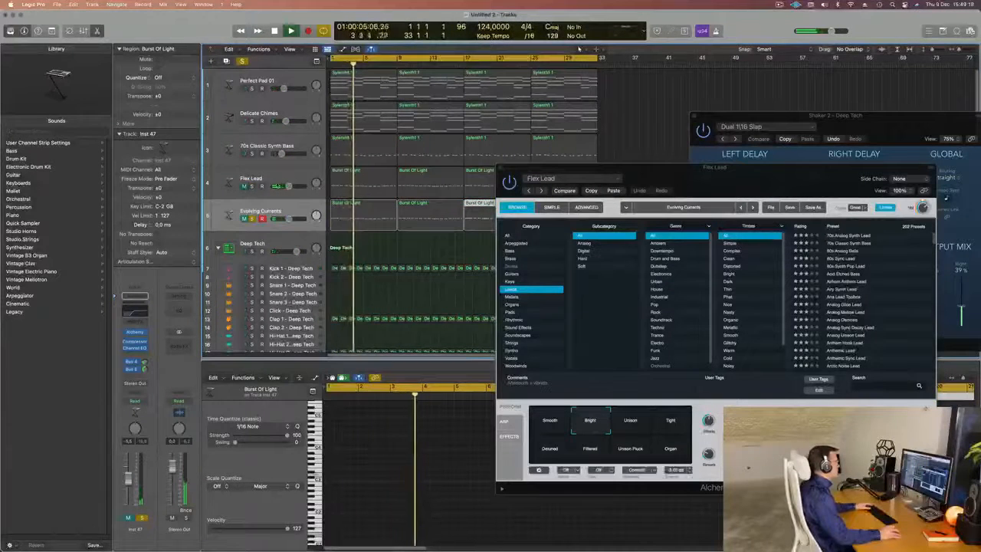
pyautogui.click(252, 219)
pyautogui.press('Return')
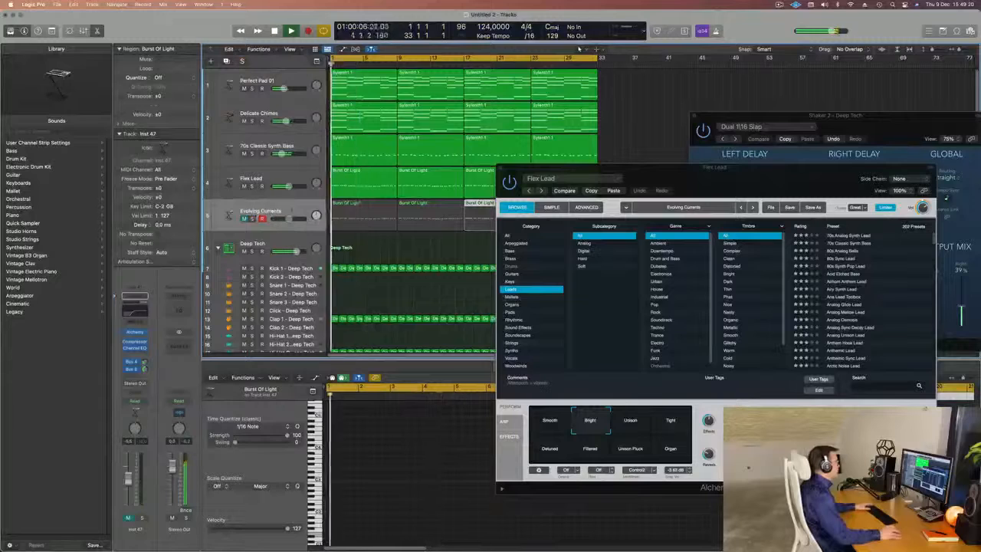
# - Load the 80s Synth Pop Lead preset in the original lead track's Alchemy and play it with the full arrangement
pyautogui.moveTo(698, 181); pyautogui.dragTo(656, 176)
pyautogui.press('Return')
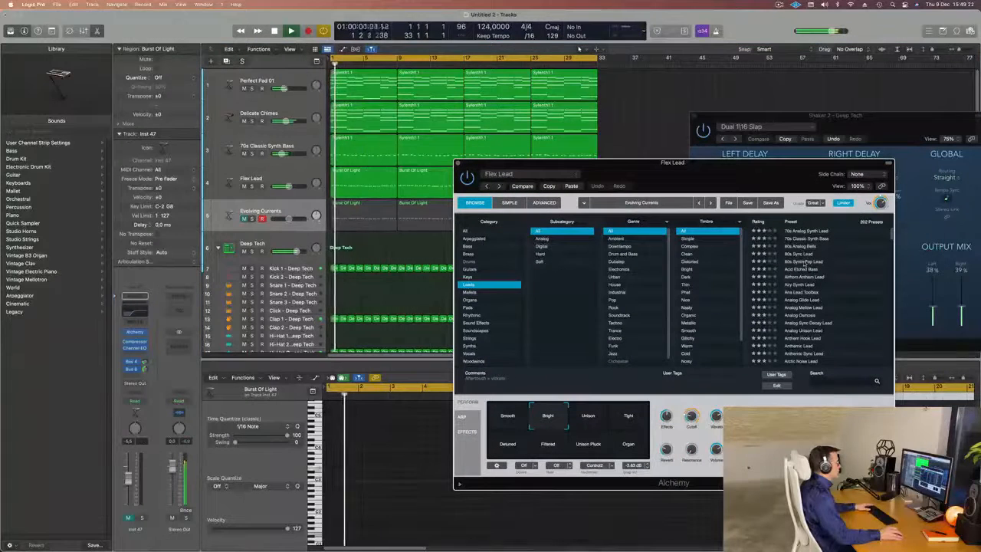
pyautogui.click(804, 261)
pyautogui.moveTo(727, 174); pyautogui.dragTo(783, 145)
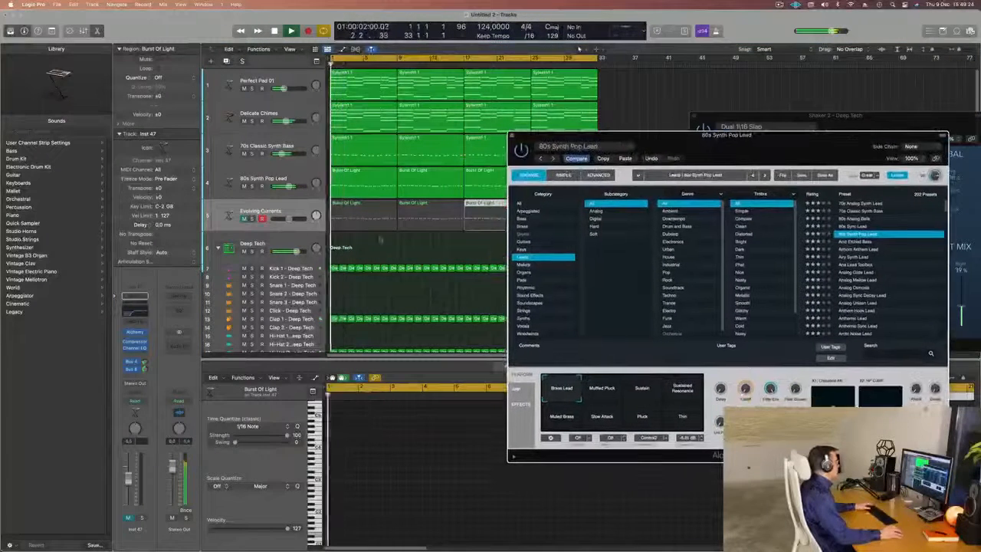
pyautogui.click(253, 187)
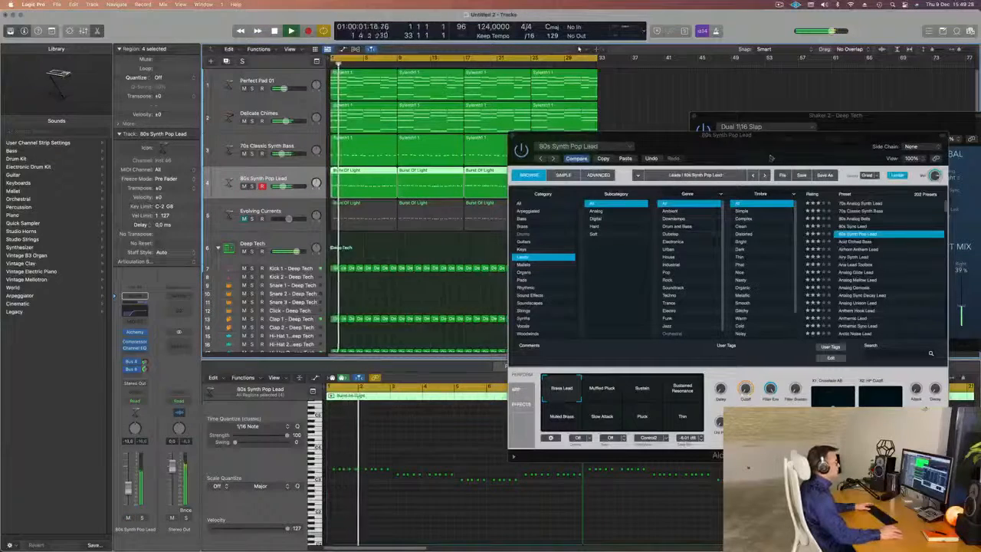
pyautogui.moveTo(770, 158); pyautogui.dragTo(621, 118)
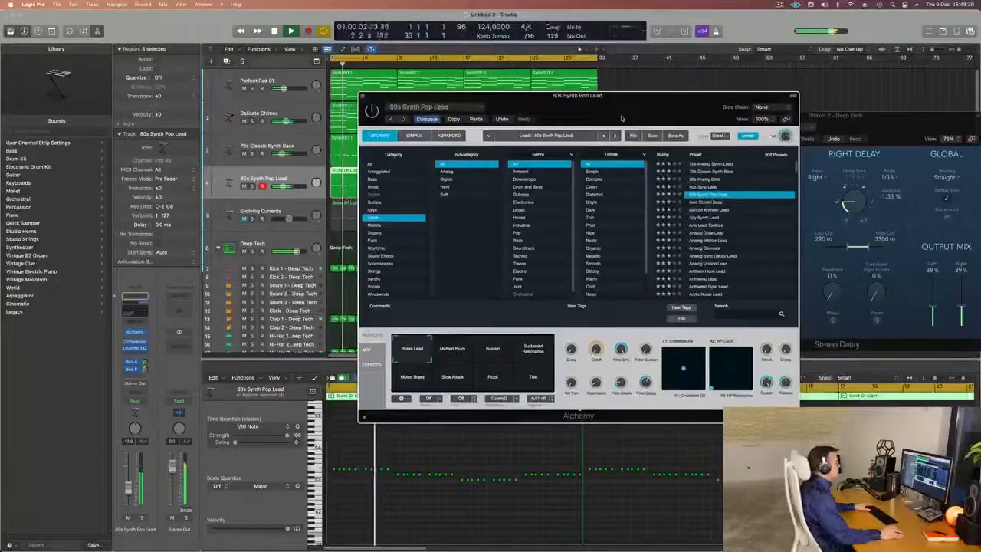
# - Audition the Airy Synth Lead preset against Analog Sync Decay Lead on the original lead track, settling on Airy Synth Lead
pyautogui.click(707, 218)
pyautogui.scroll(-1, 711, 230)
pyautogui.click(714, 235)
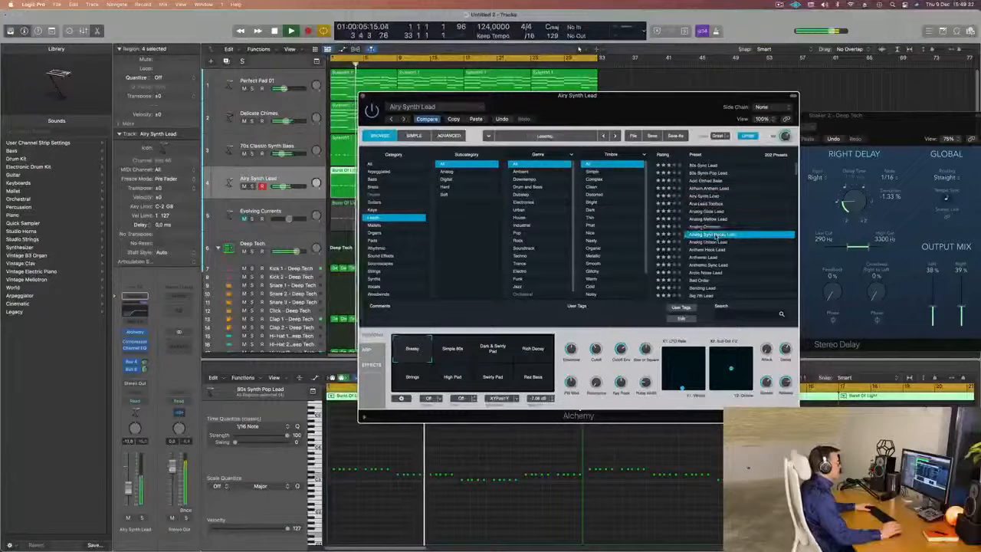
pyautogui.click(710, 196)
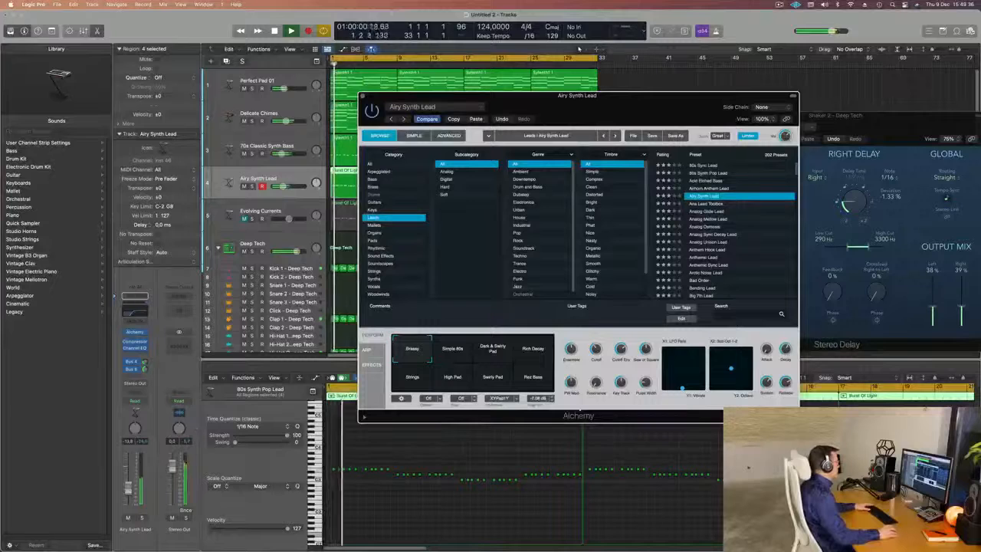
pyautogui.press('v')
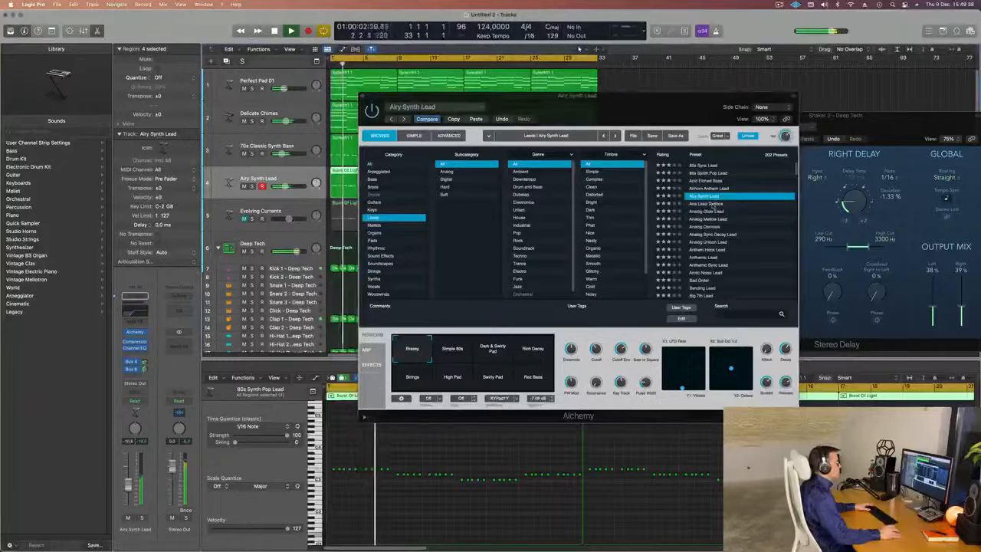
# - Load the Ana Lead Toolbox preset for the lead, comparing it with the neighbouring anthem lead preset
pyautogui.click(712, 204)
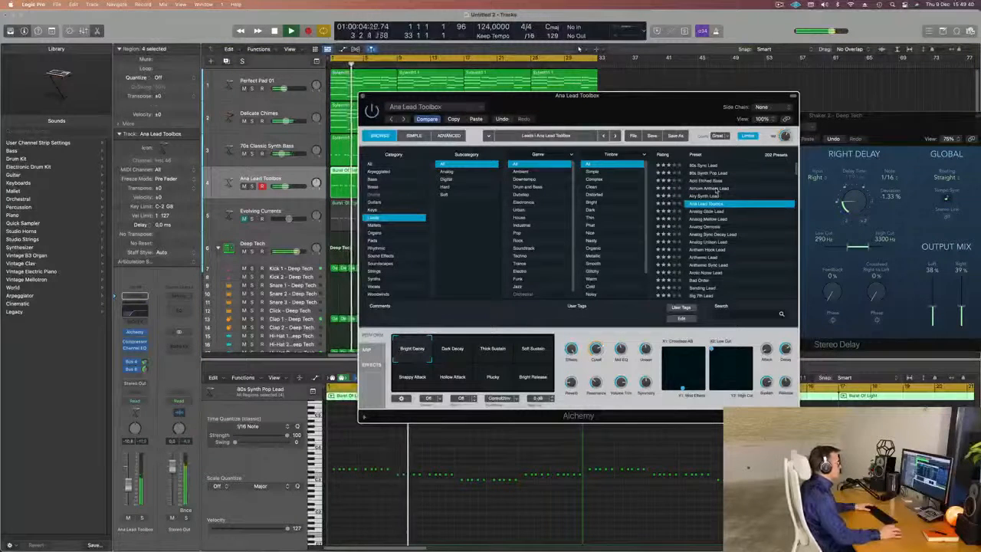
pyautogui.click(716, 189)
pyautogui.click(711, 206)
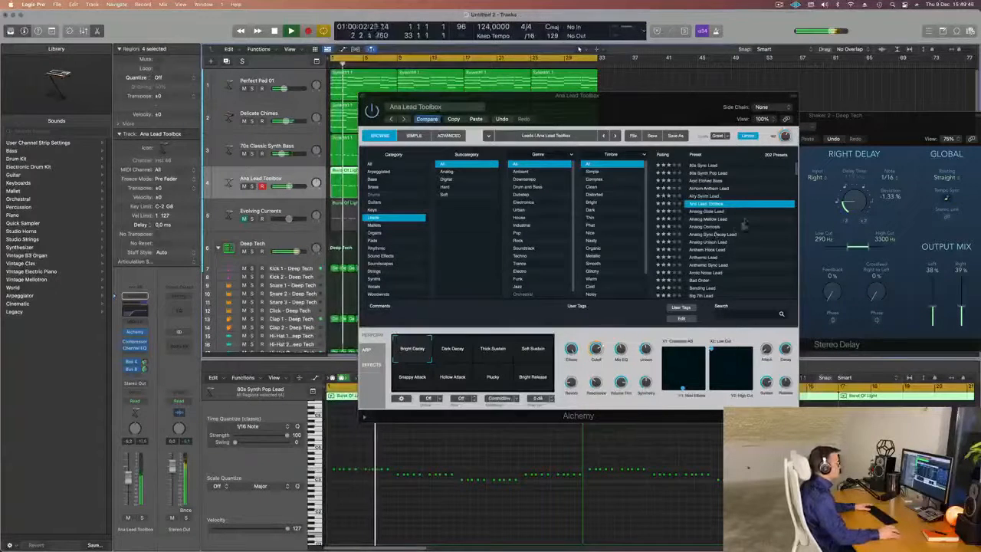
# - Audition the Analog Sync Decay Lead and Arctic Noise Lead presets on the playing lead track
pyautogui.scroll(-1, 736, 224)
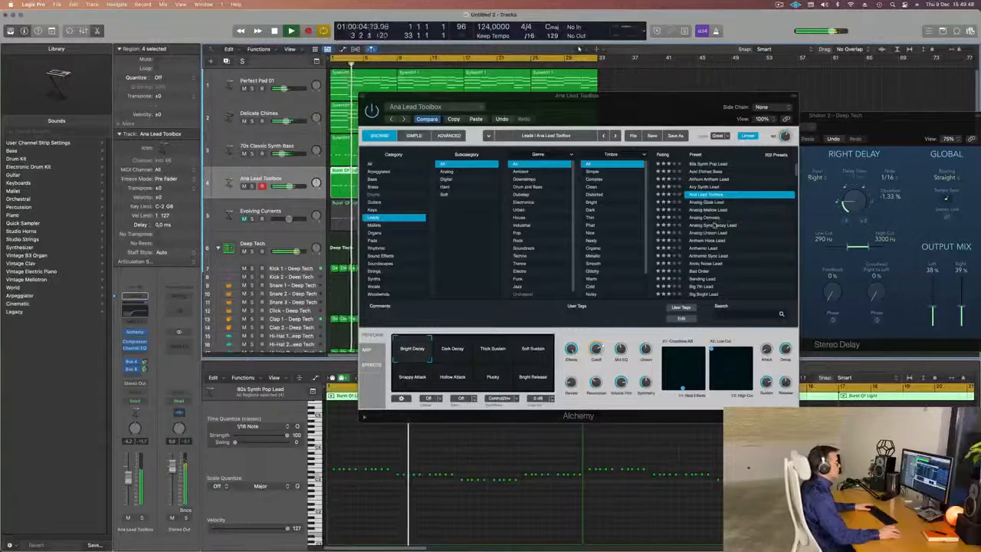
pyautogui.click(713, 225)
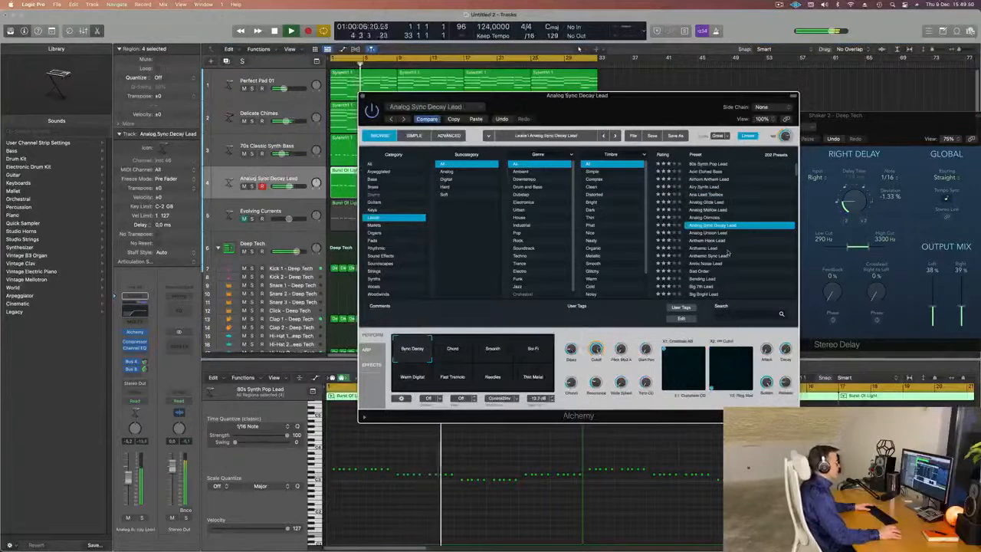
pyautogui.scroll(-1, 728, 252)
pyautogui.click(711, 256)
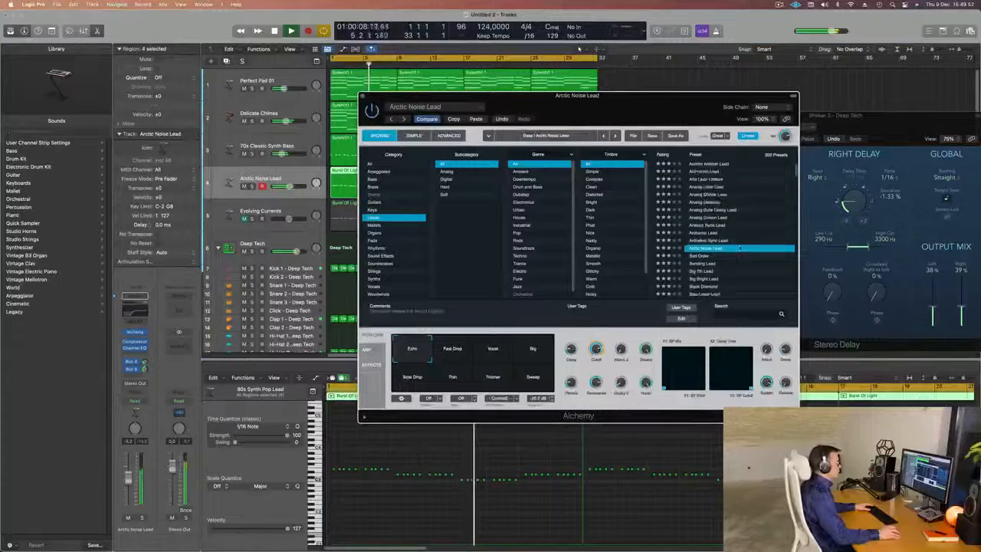
# - Load the Classic 80s Epic Brass preset in Alchemy and play the arrangement from the start
pyautogui.scroll(-5, 739, 253)
pyautogui.scroll(-5, 741, 249)
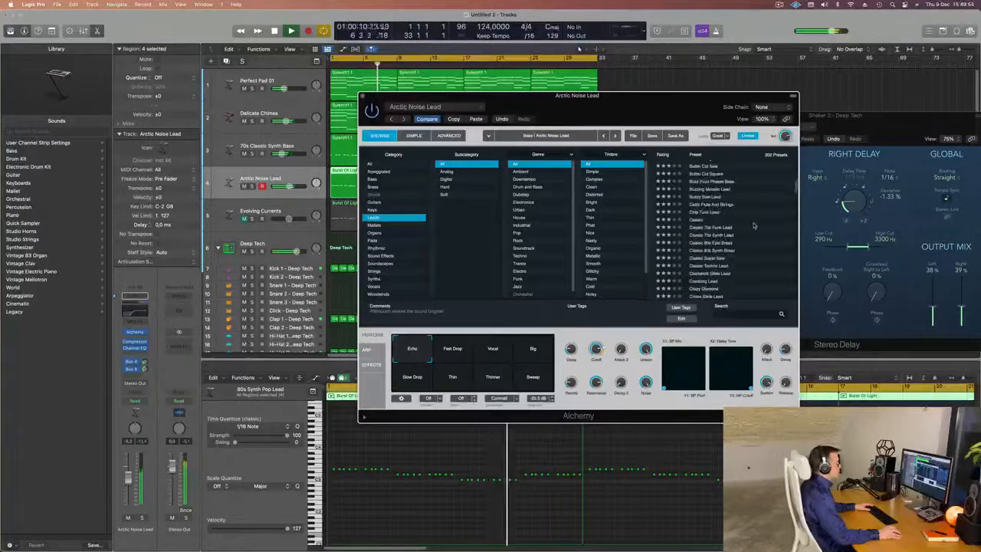
pyautogui.scroll(-3, 755, 225)
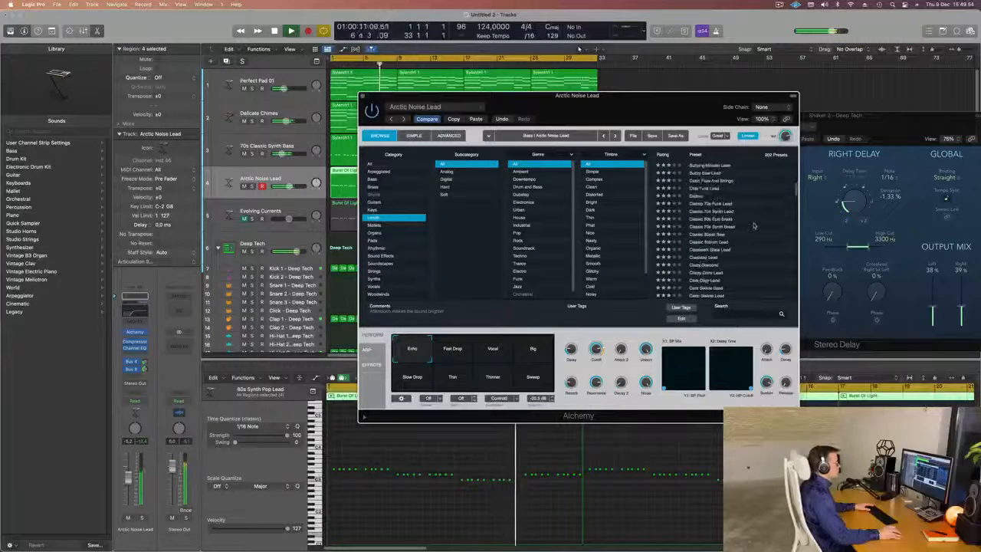
pyautogui.click(711, 220)
pyautogui.moveTo(590, 95); pyautogui.dragTo(688, 51)
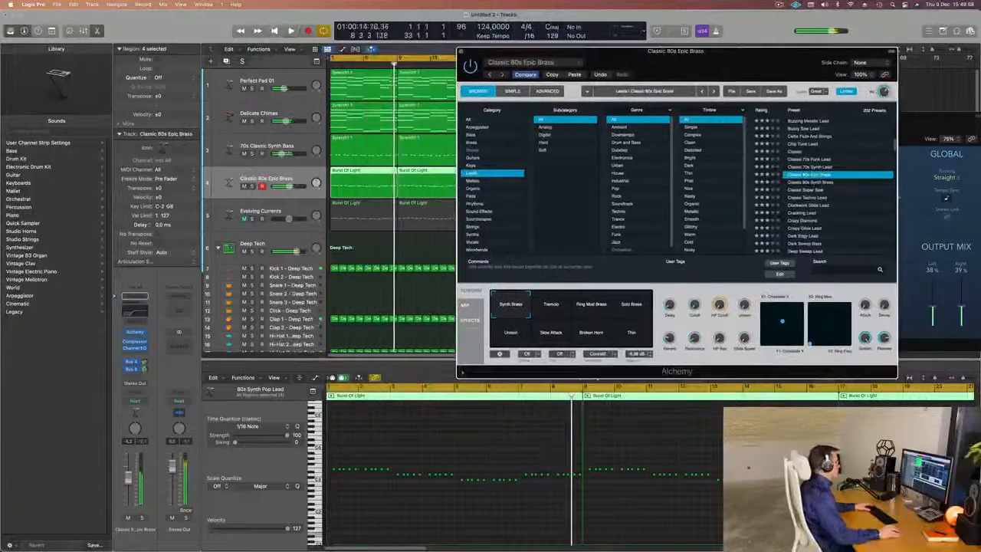
pyautogui.press('Return')
pyautogui.press('space')
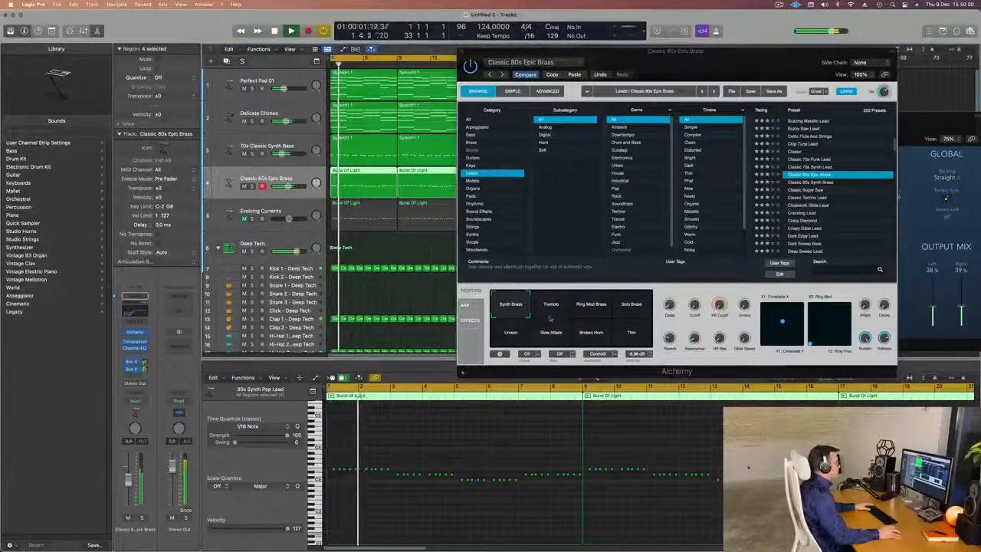
# - Try the Ring Mod Brass, Broken Horn, Slow Attack and Unison performance variations of Classic 80s Epic Brass
pyautogui.click(598, 305)
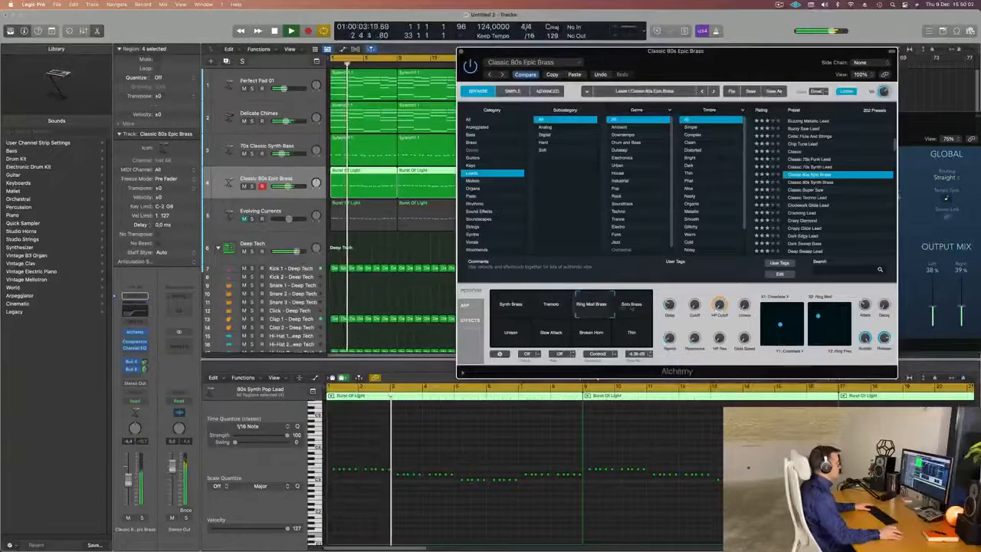
pyautogui.click(638, 344)
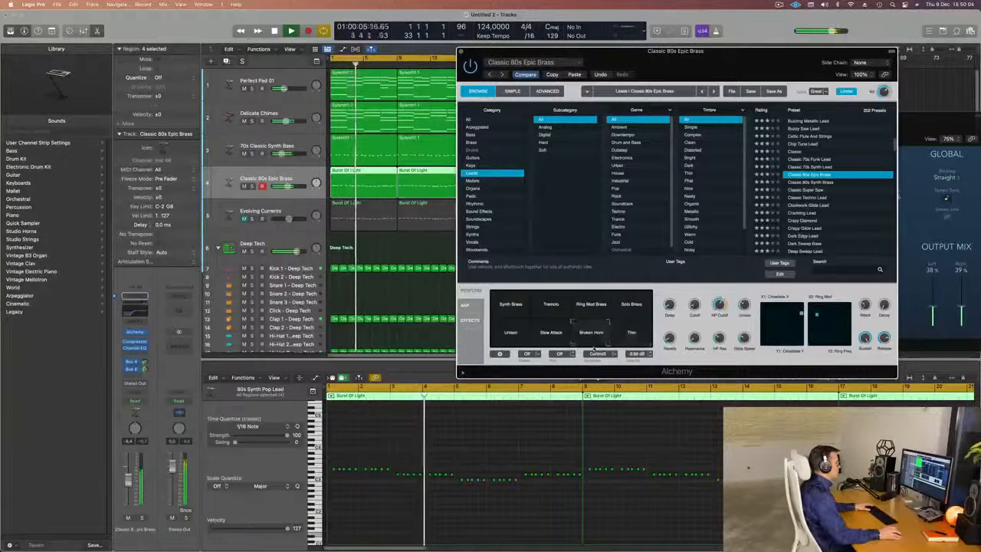
pyautogui.click(561, 344)
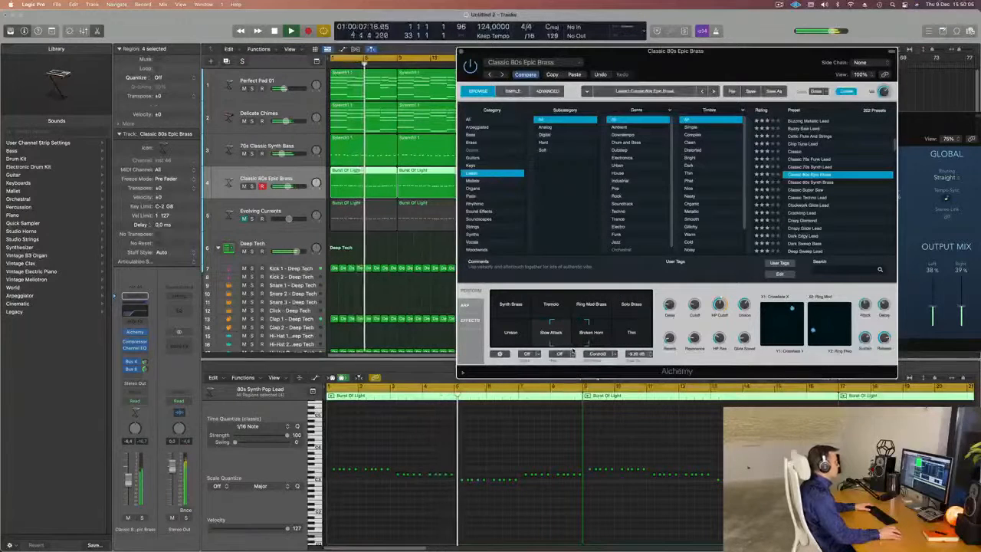
pyautogui.click(507, 343)
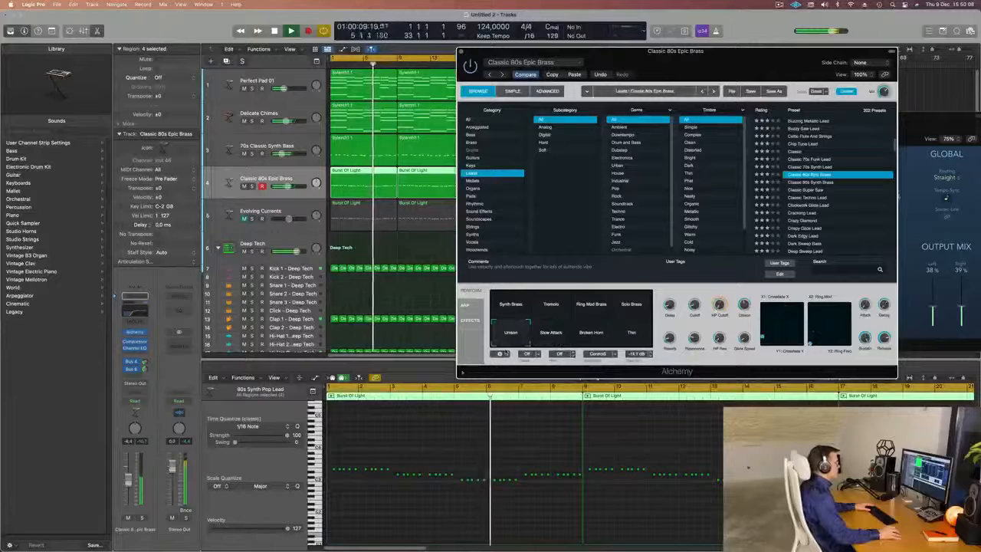
# - Load the Crazy Diamond lead preset and replay the arrangement from the start
pyautogui.scroll(-3, 810, 195)
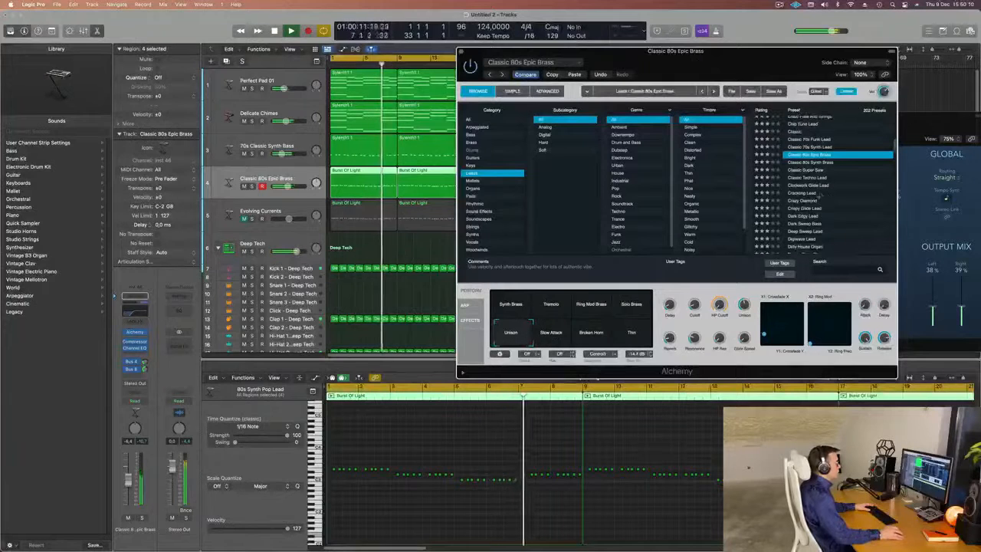
pyautogui.click(804, 201)
pyautogui.moveTo(766, 51); pyautogui.dragTo(739, 52)
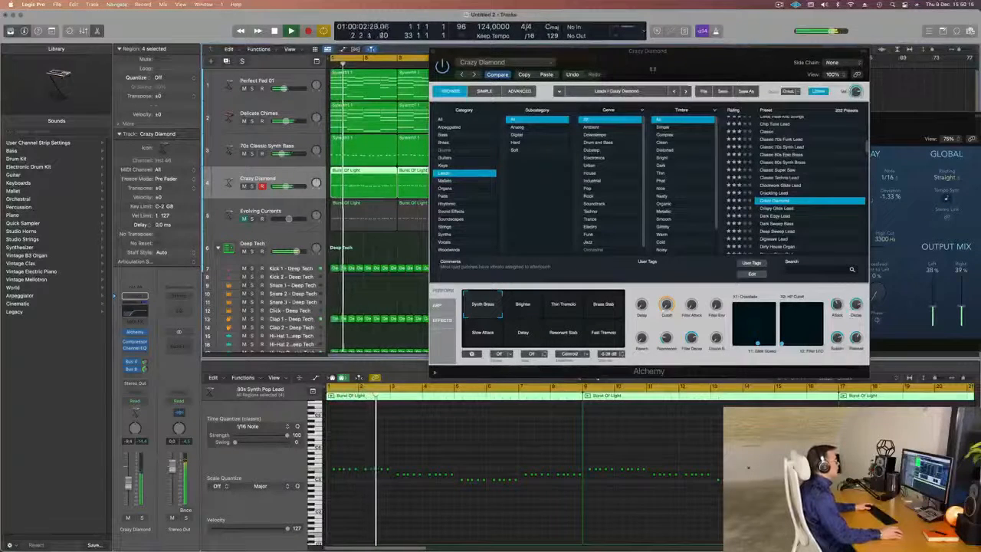
pyautogui.press('Return')
# - Audition the Dirty House Organ and Elastic Saw Lead presets on the lead track
pyautogui.scroll(-2, 775, 206)
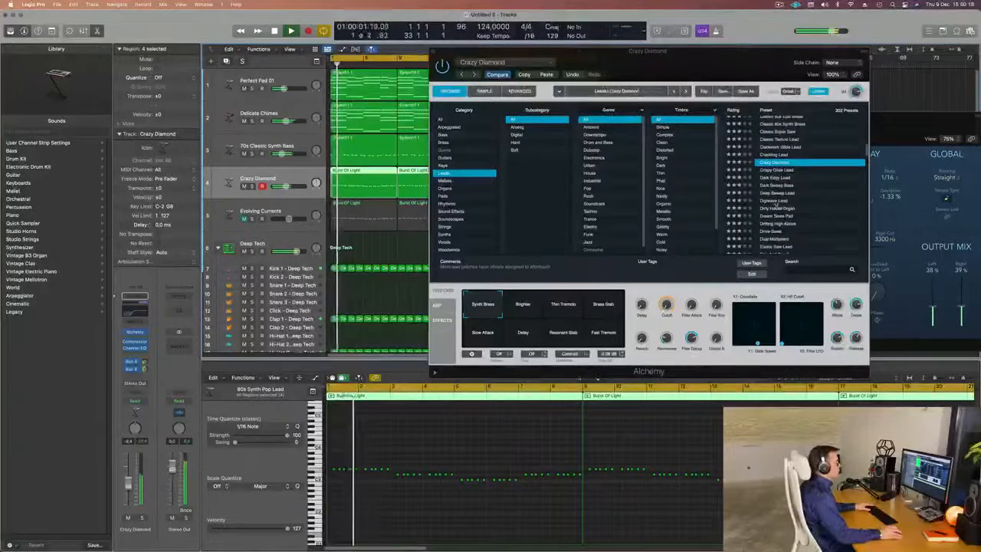
pyautogui.click(775, 205)
pyautogui.scroll(-2, 776, 207)
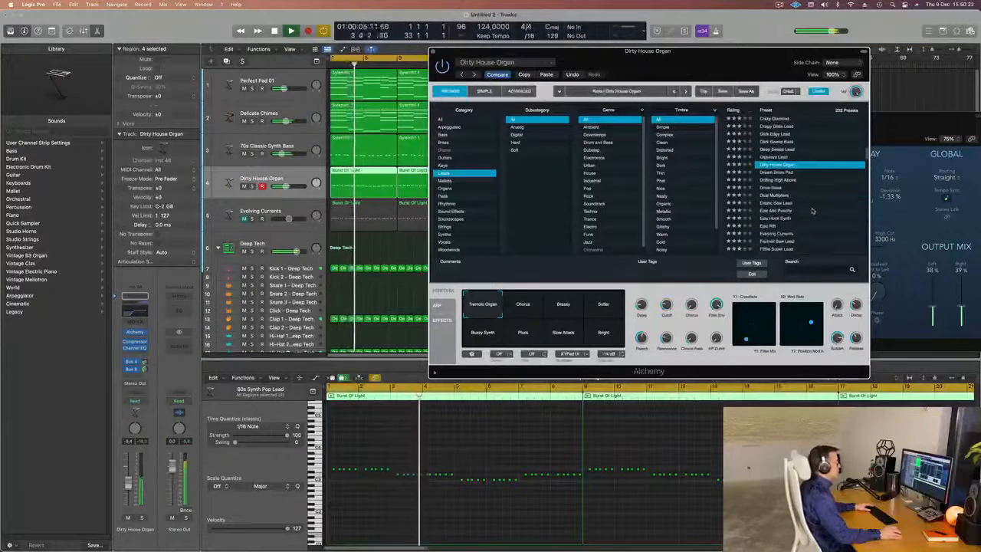
pyautogui.click(775, 203)
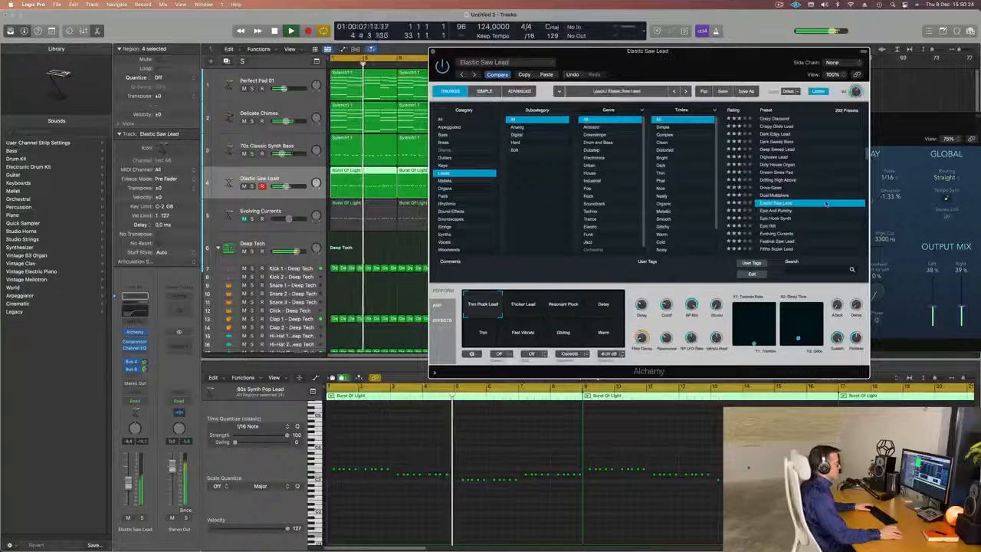
# - Audition the Epic Rift and Gaseous Lead presets on the lead track
pyautogui.scroll(-1, 825, 204)
pyautogui.click(823, 204)
pyautogui.scroll(-2, 820, 208)
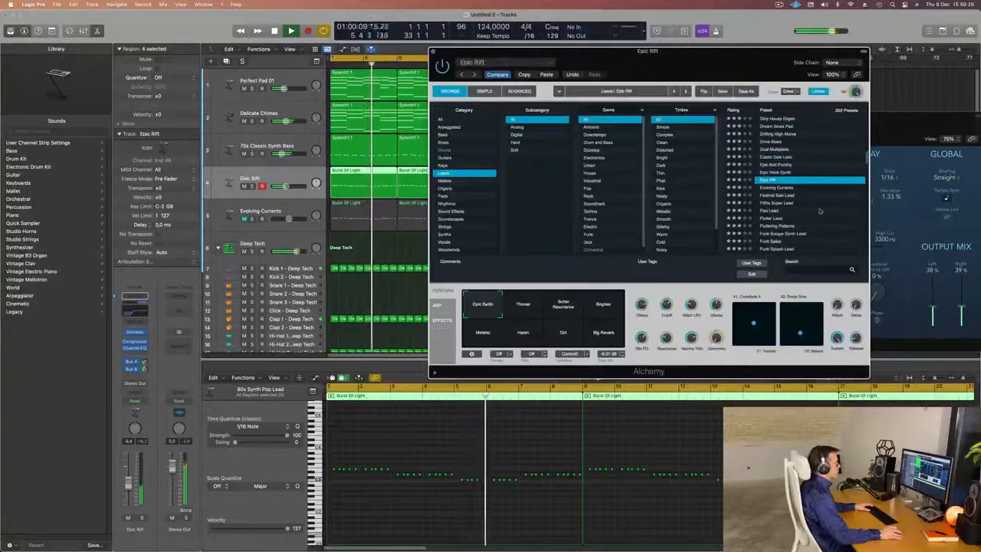
pyautogui.scroll(-2, 818, 210)
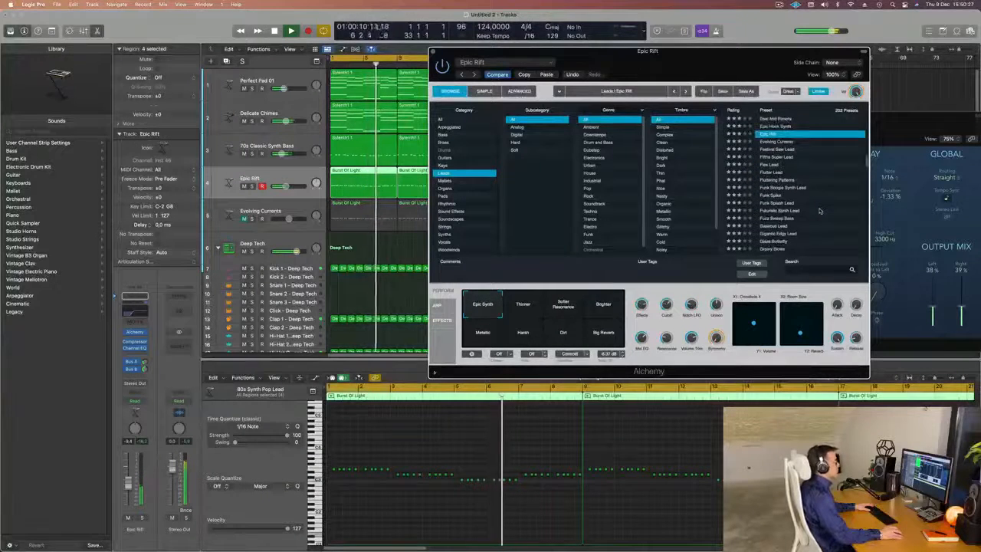
pyautogui.click(776, 227)
# - Load the Hard Metal Lead preset and try its Heavy Metal, Tight 5th and Soft Major Pluck performance variations
pyautogui.scroll(-2, 828, 211)
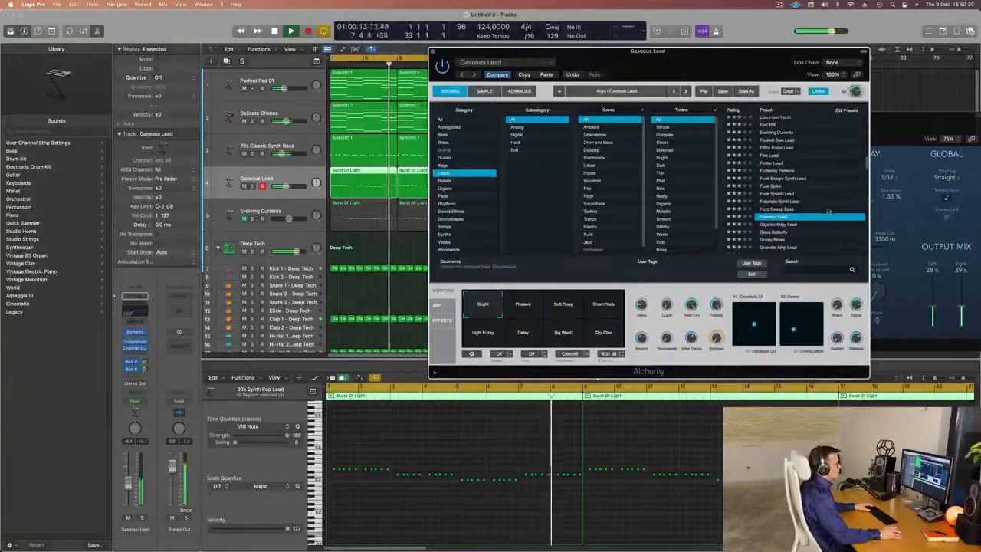
pyautogui.scroll(-2, 827, 210)
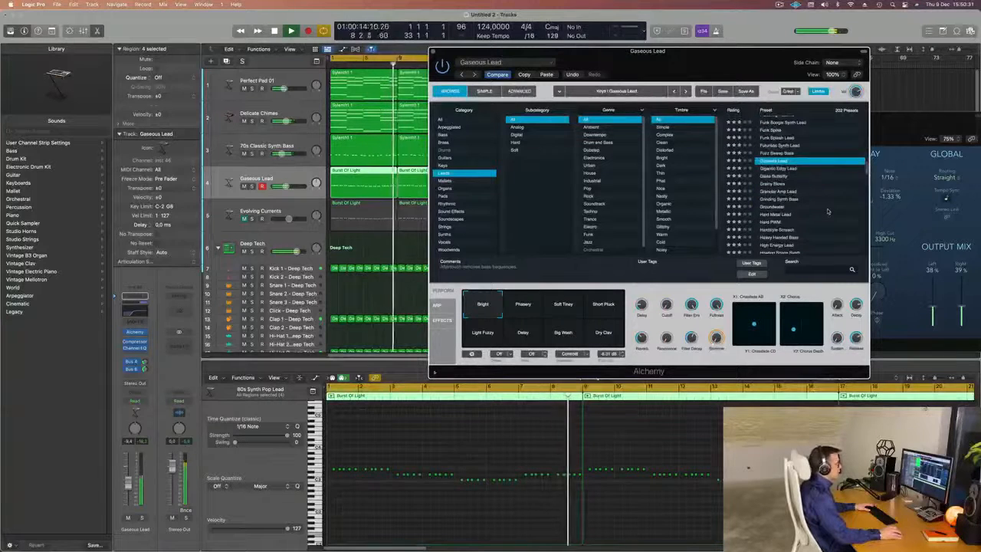
pyautogui.click(779, 214)
pyautogui.scroll(-3, 827, 199)
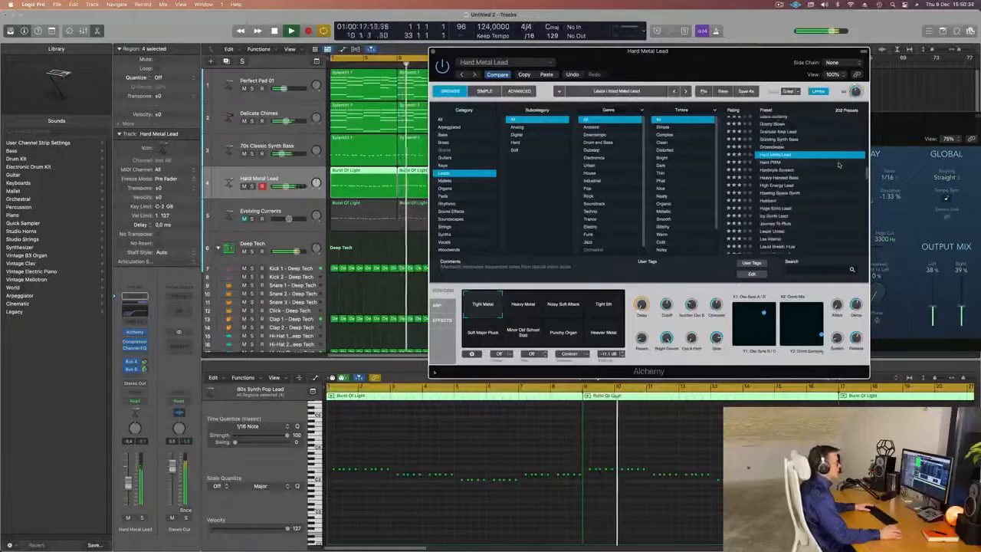
pyautogui.click(581, 312)
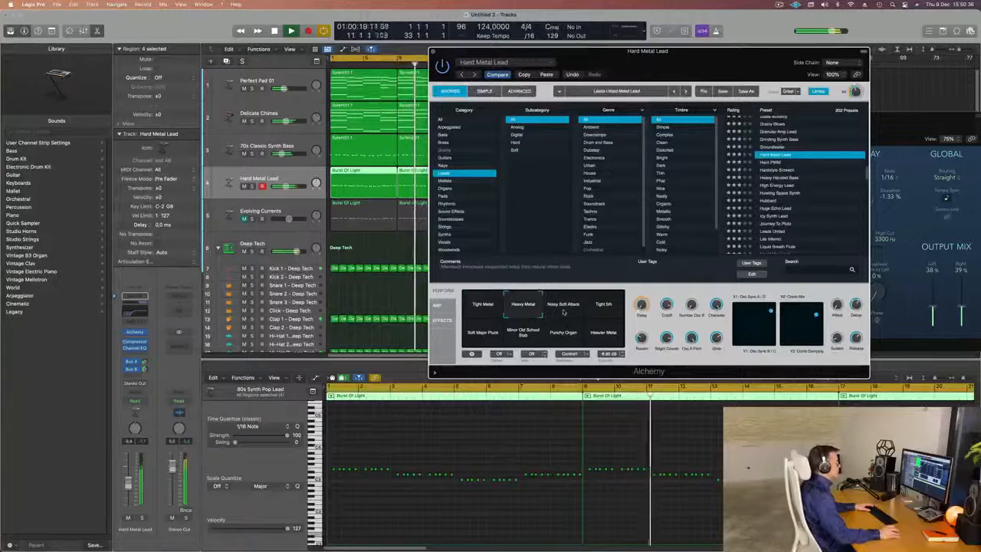
pyautogui.click(484, 332)
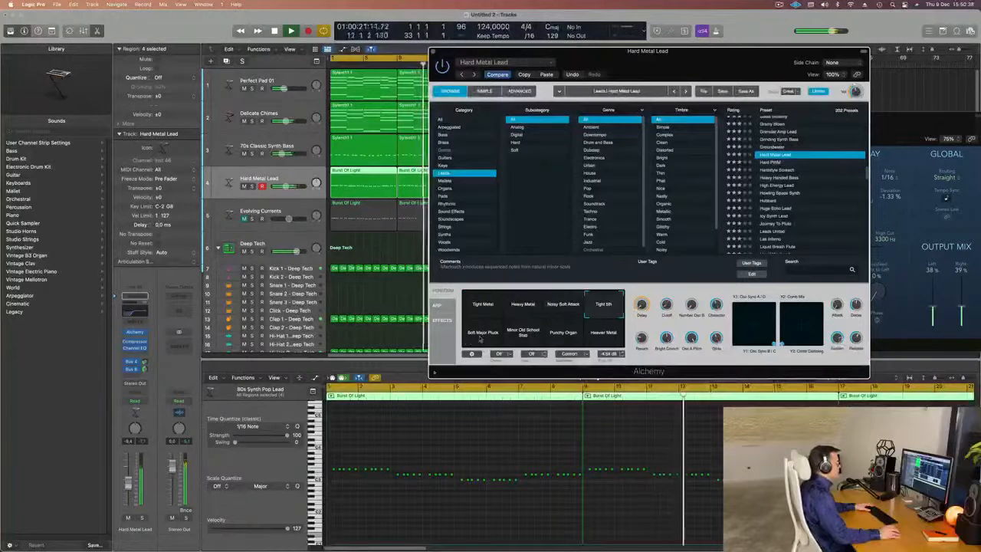
# - Audition the Minor Old School Stab, Punchy Organ and Heavier Metal variations of the Hard Metal Lead preset during playback
pyautogui.click(524, 333)
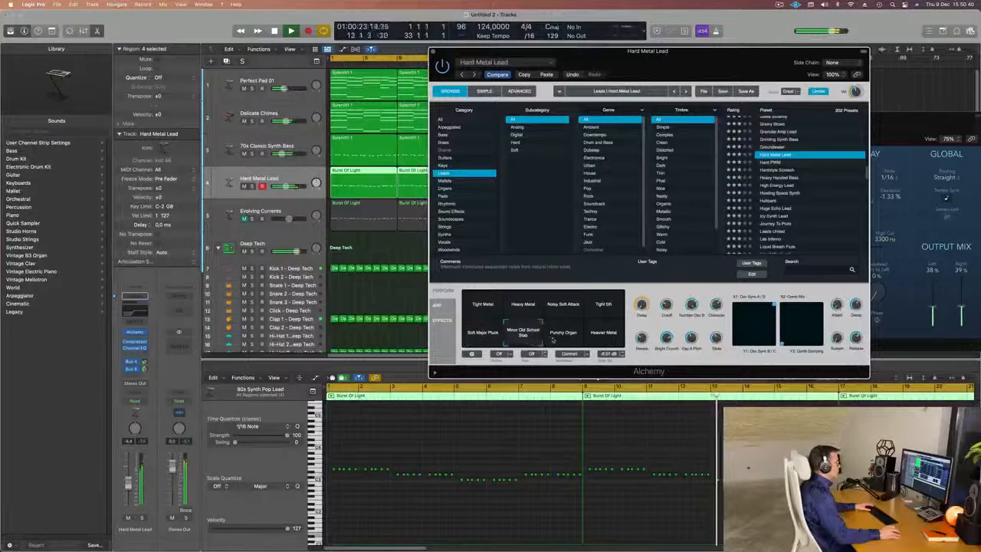
pyautogui.click(566, 339)
pyautogui.click(602, 333)
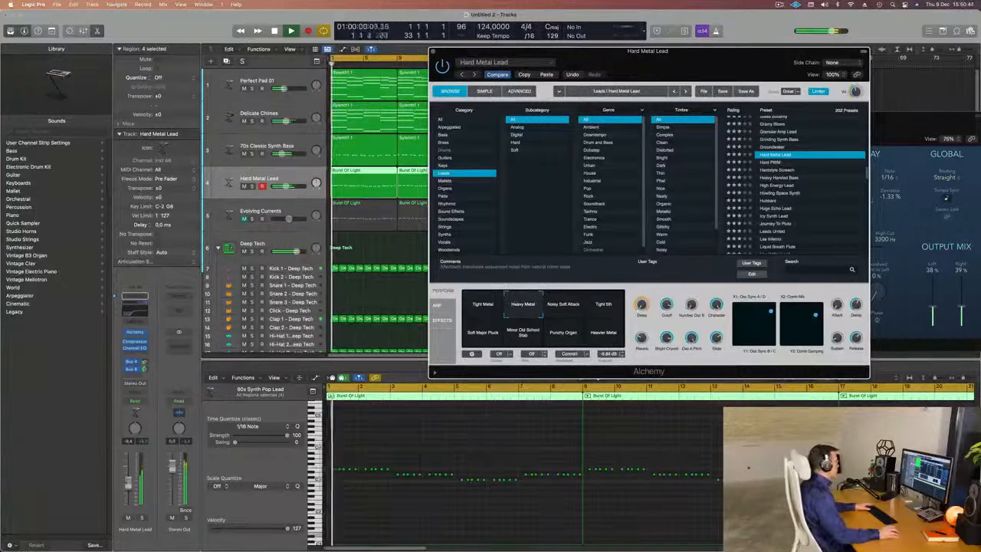
# - Choose the Tight Metal variation, lower the Hard Metal Lead track to about -11.2 dB and close the instrument window
pyautogui.moveTo(285, 186); pyautogui.dragTo(283, 186)
pyautogui.click(486, 308)
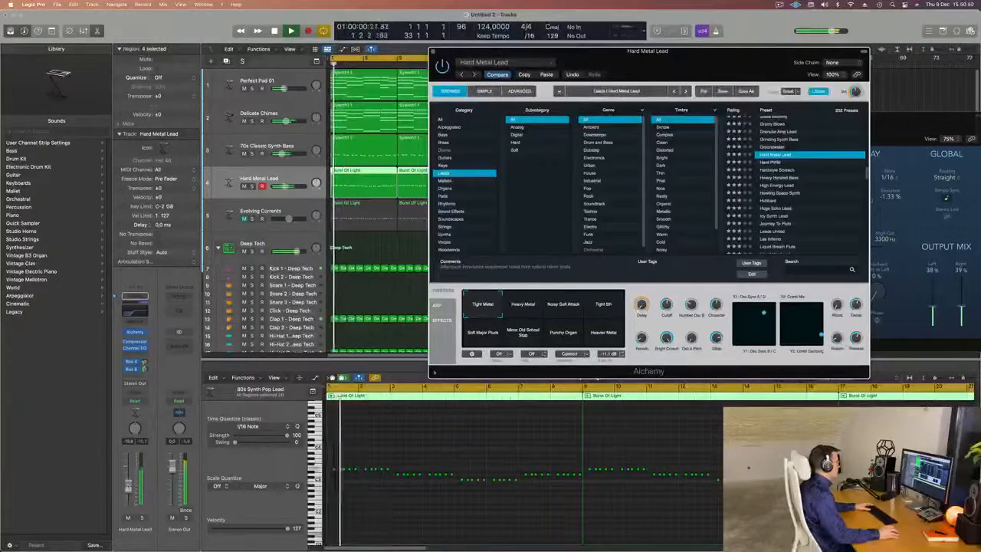
pyautogui.moveTo(128, 483); pyautogui.dragTo(129, 485)
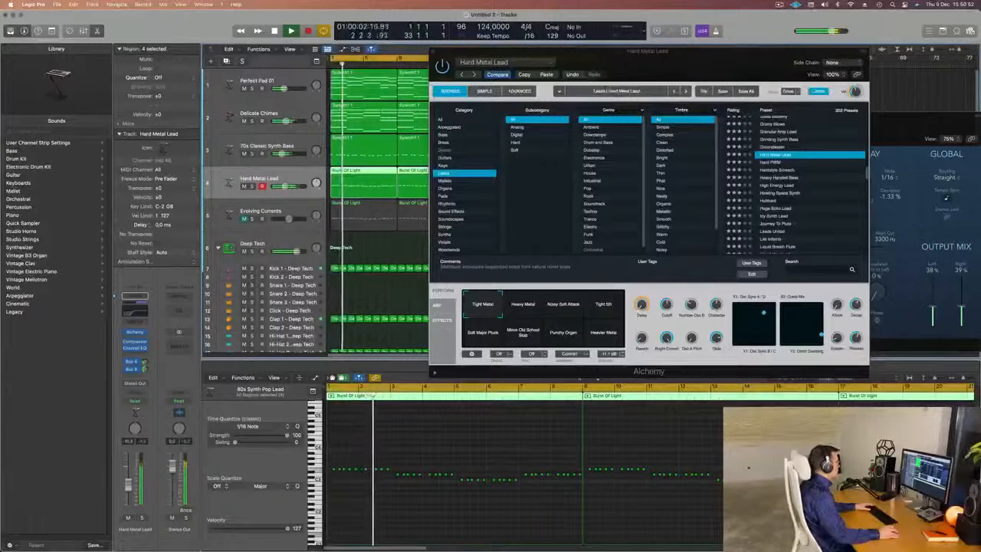
pyautogui.click(432, 52)
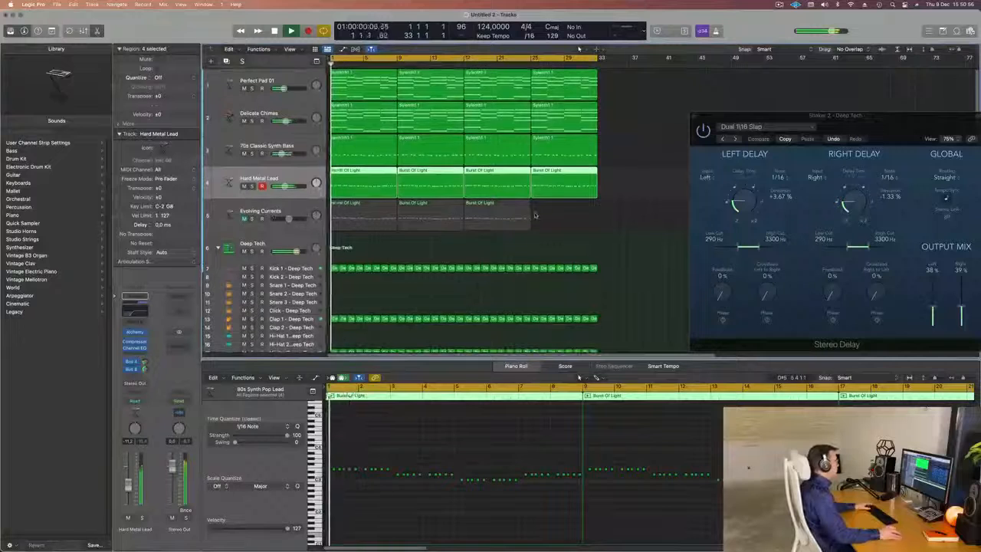
# - Copy the last Burst Of Light region on Evolving Currents to bar 25, unmute the track and restart playback
pyautogui.moveTo(488, 213); pyautogui.dragTo(556, 213)
pyautogui.click(245, 220)
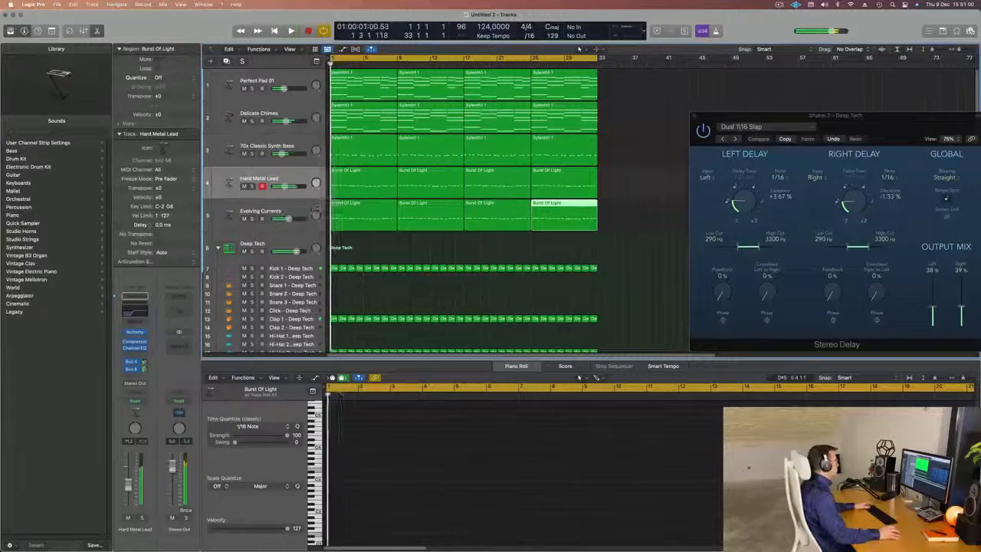
pyautogui.click(297, 209)
pyautogui.press('space')
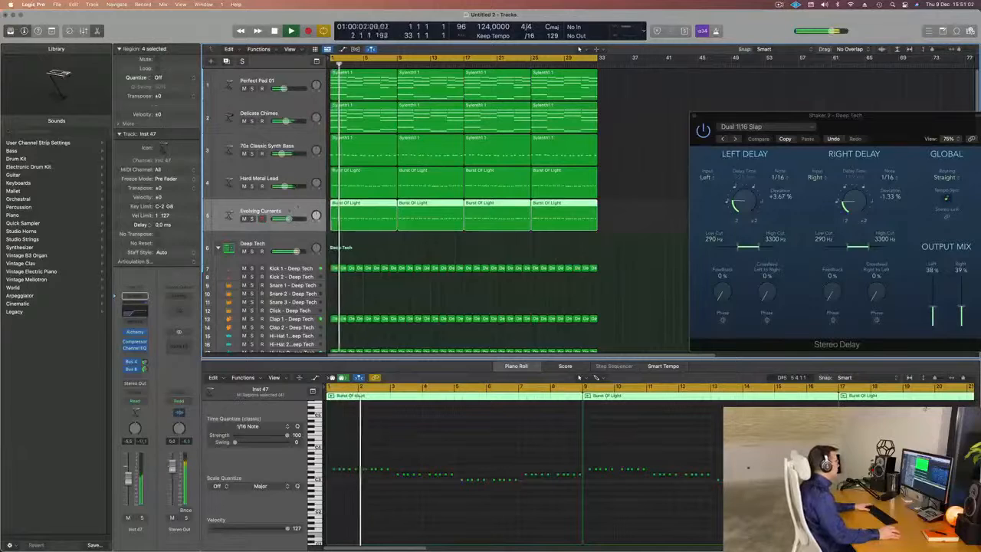
# - Lower the Hard Metal Lead track to about -13.6 dB and compare the mix with it muted and unmuted
pyautogui.press('Up')
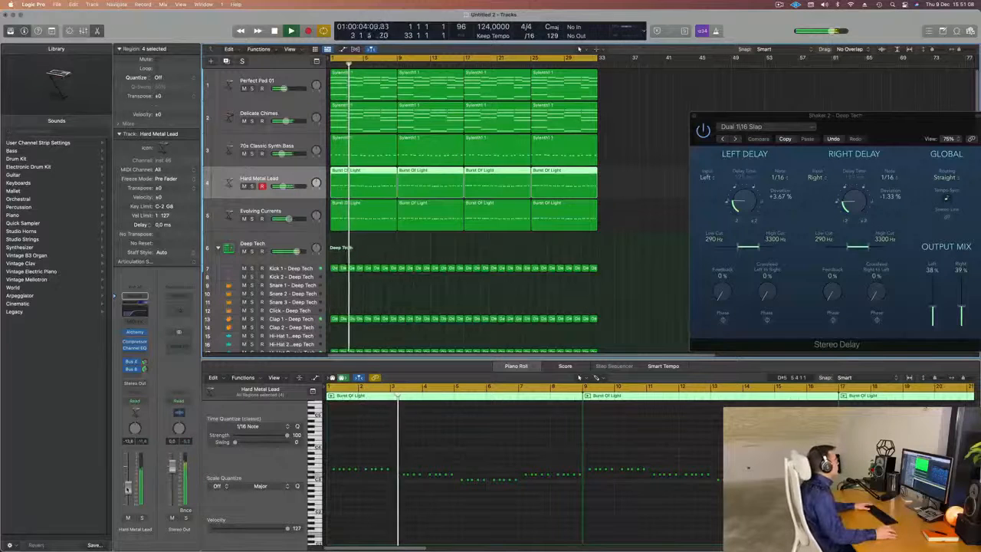
pyautogui.click(127, 518)
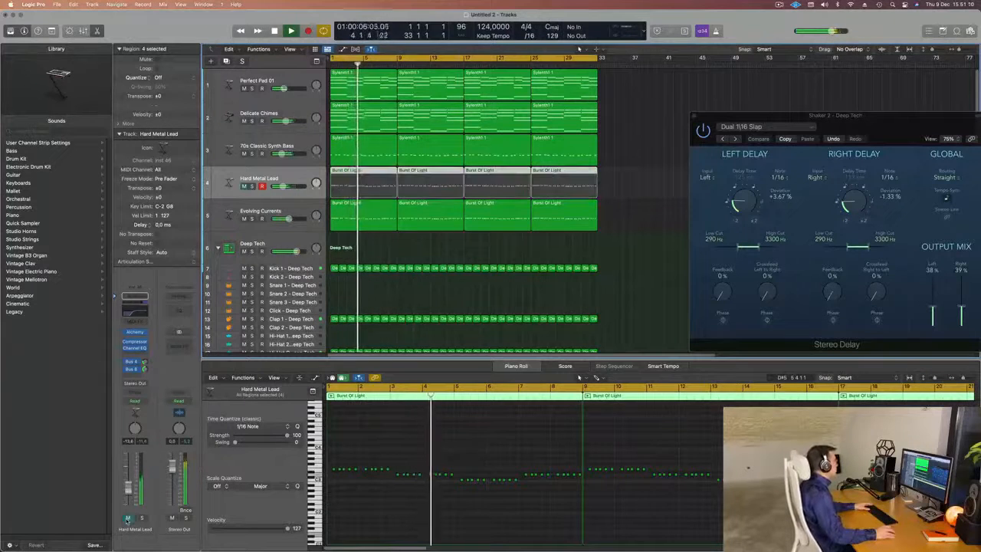
pyautogui.click(128, 518)
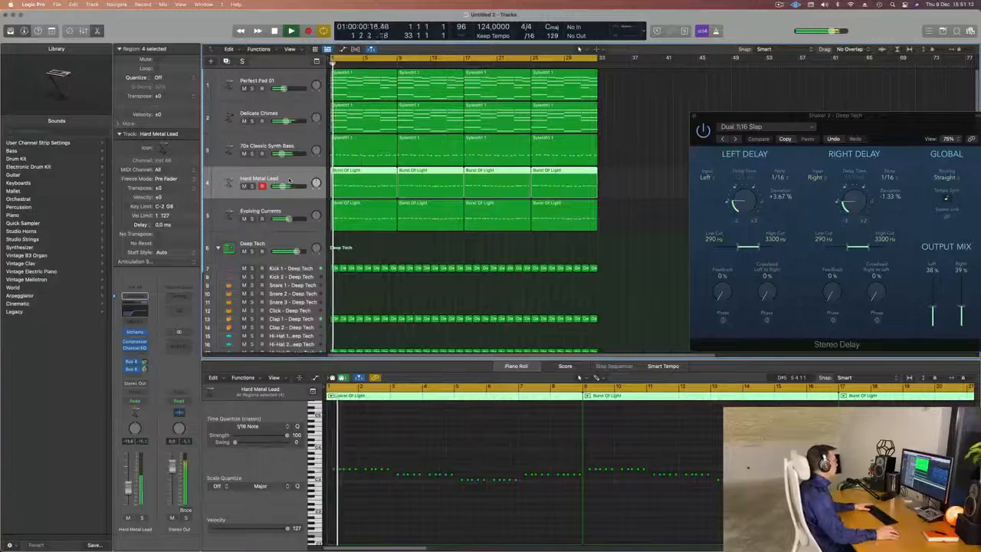
# - Show the mixer, briefly solo both lead channel strips together and route their outputs to Bus 9
pyautogui.press('x')
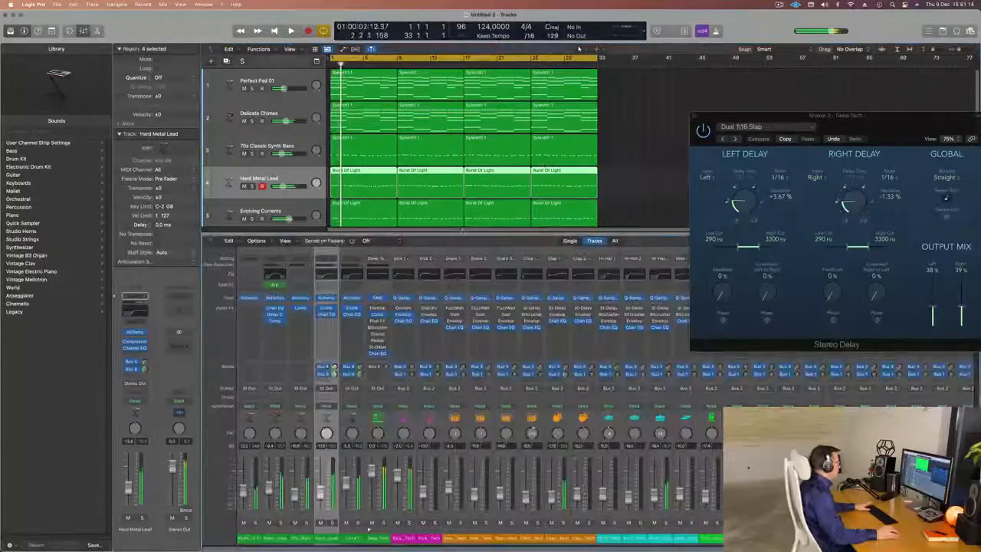
pyautogui.press('space')
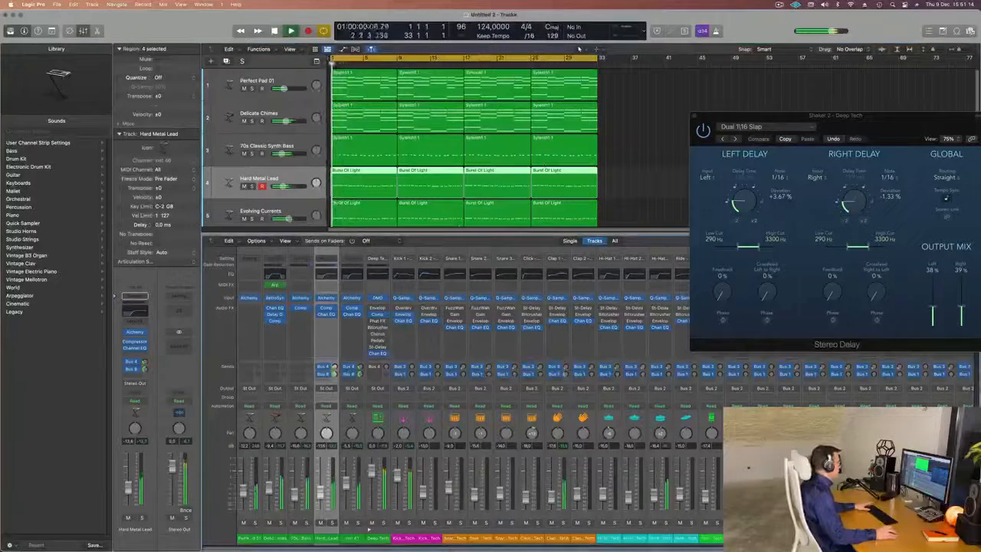
pyautogui.keyDown('shift'); pyautogui.click(353, 538); pyautogui.keyUp('shift')
pyautogui.click(357, 522)
pyautogui.click(357, 522)
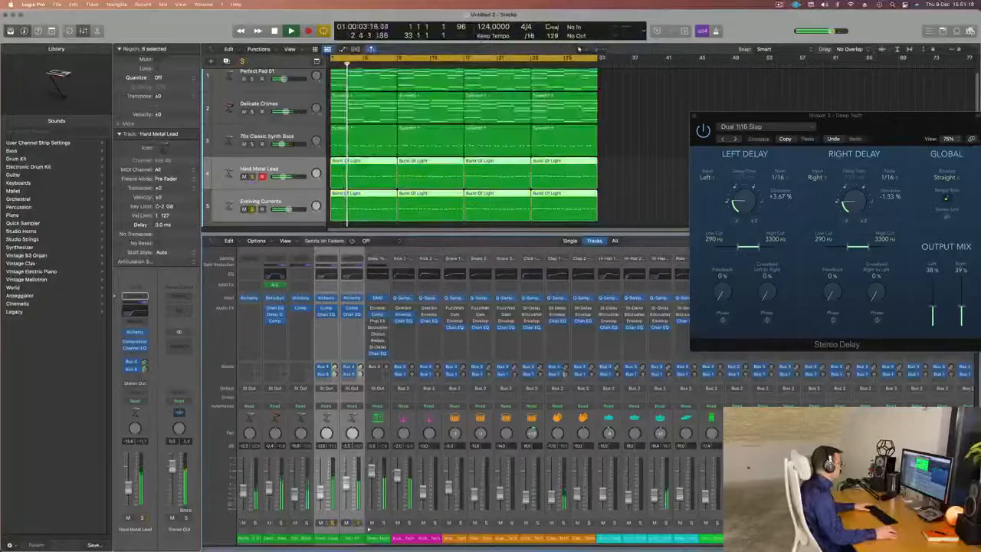
pyautogui.click(354, 388)
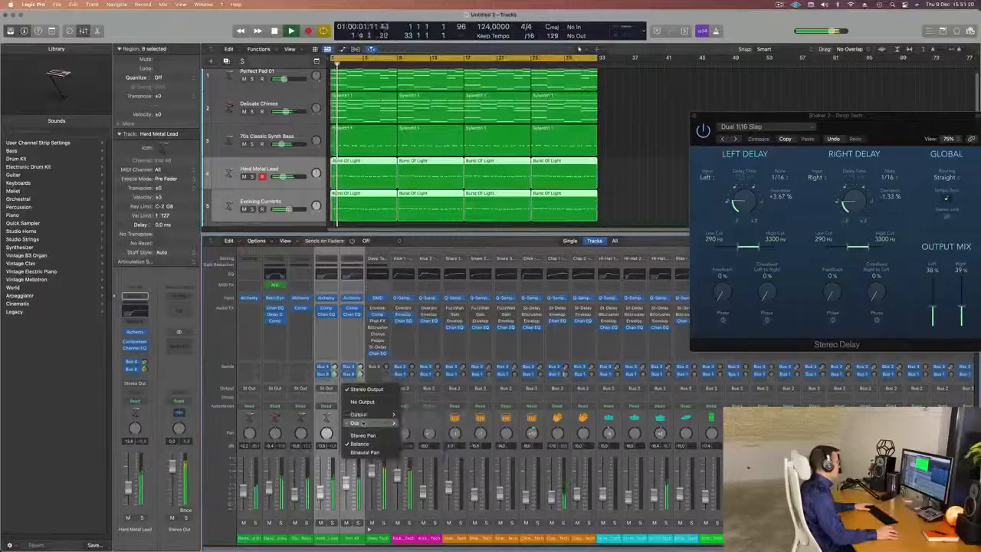
pyautogui.moveTo(357, 423)
pyautogui.click(443, 287)
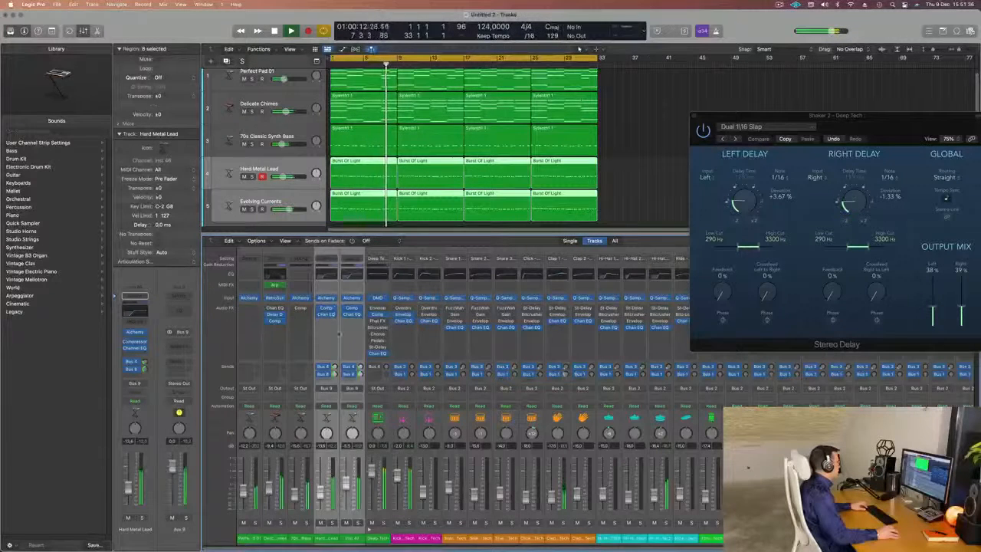
# - Place a Compressor on the Aux 9 channel that receives both leads and open its settings during playback
pyautogui.click(338, 334)
pyautogui.click(328, 309)
pyautogui.click(316, 345)
pyautogui.click(315, 345)
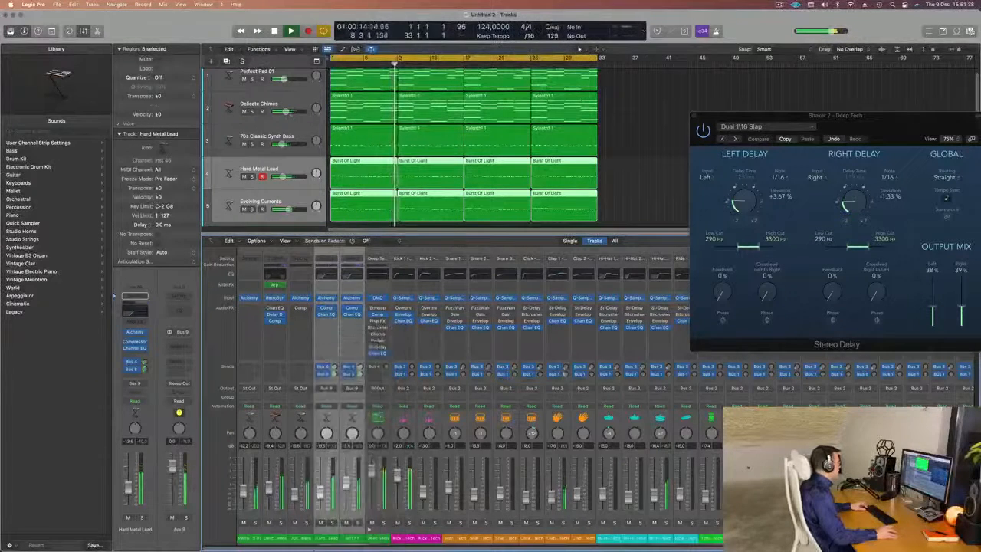
pyautogui.click(330, 538)
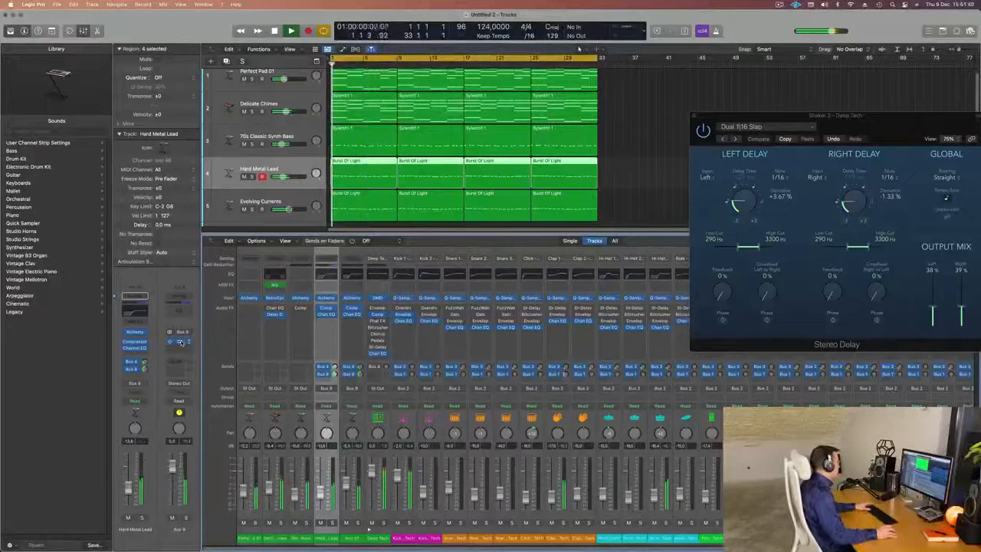
pyautogui.click(181, 342)
pyautogui.moveTo(615, 122); pyautogui.dragTo(524, 130)
pyautogui.press('space')
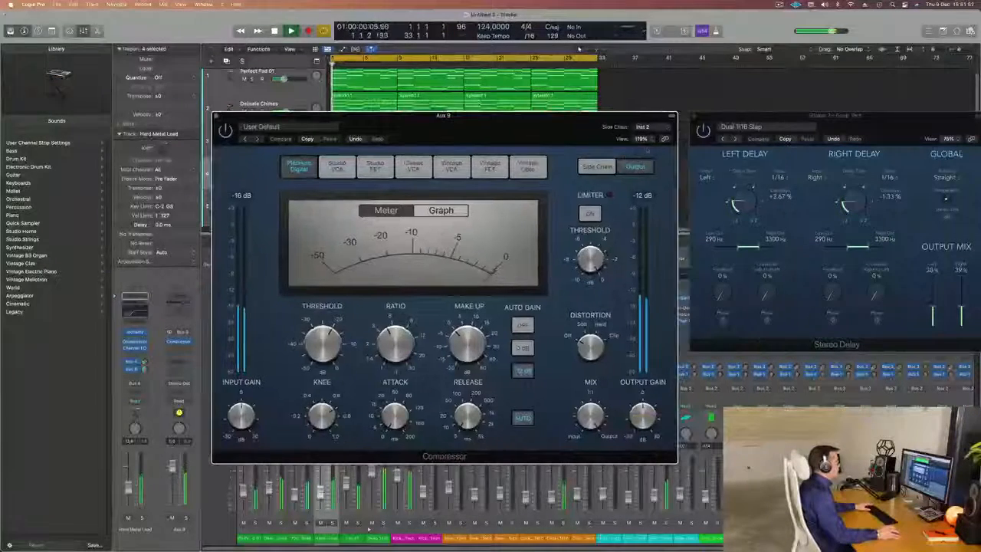
# - Set the Aux 9 compressor's side chain to Internal, lower its threshold and set the attack to 0.0 ms
pyautogui.click(642, 126)
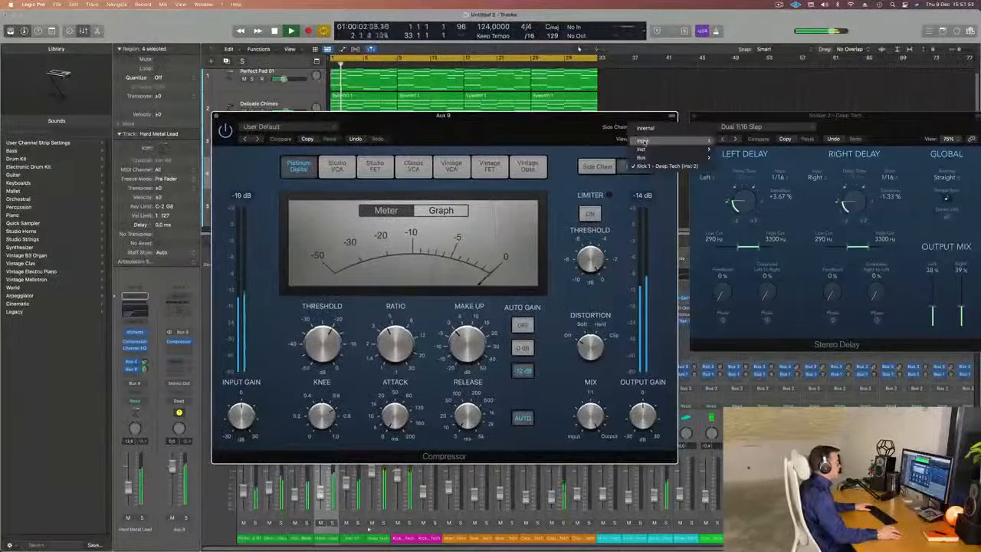
pyautogui.moveTo(643, 143)
pyautogui.click(640, 115)
pyautogui.moveTo(640, 115); pyautogui.dragTo(650, 114)
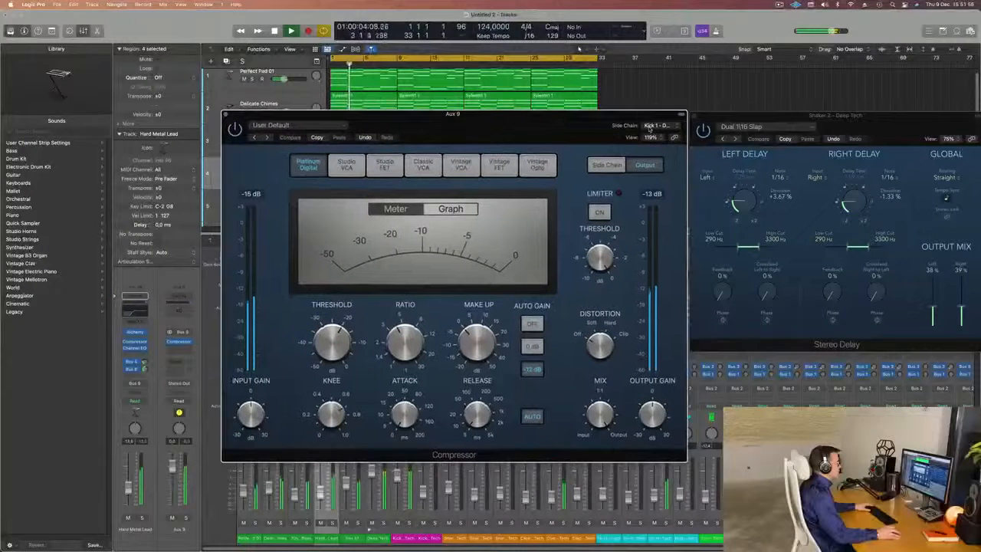
pyautogui.click(653, 125)
pyautogui.click(665, 90)
pyautogui.moveTo(519, 138); pyautogui.dragTo(583, 128)
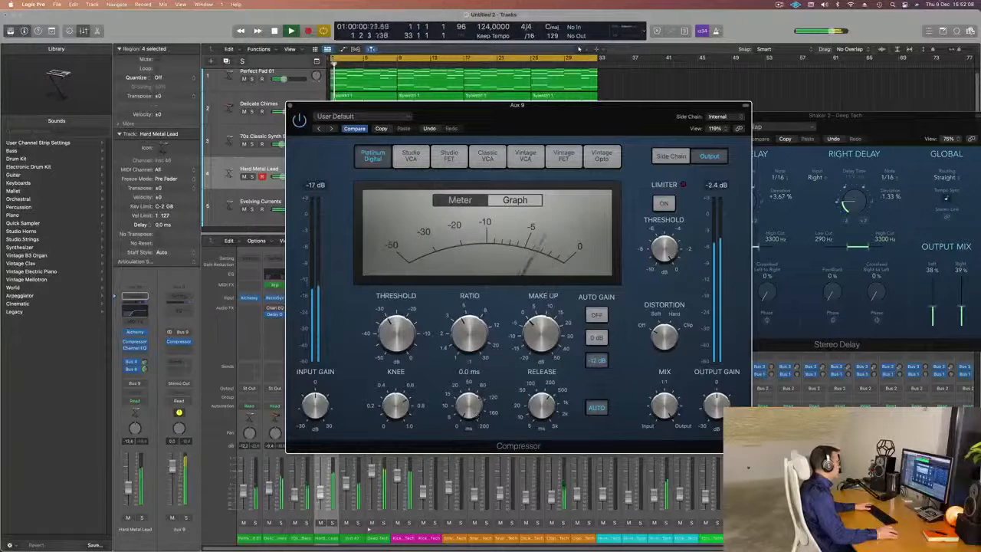
# - Replay the arrangement from the start, lower the Aux 9 level by ear and close its compressor window
pyautogui.press('Return')
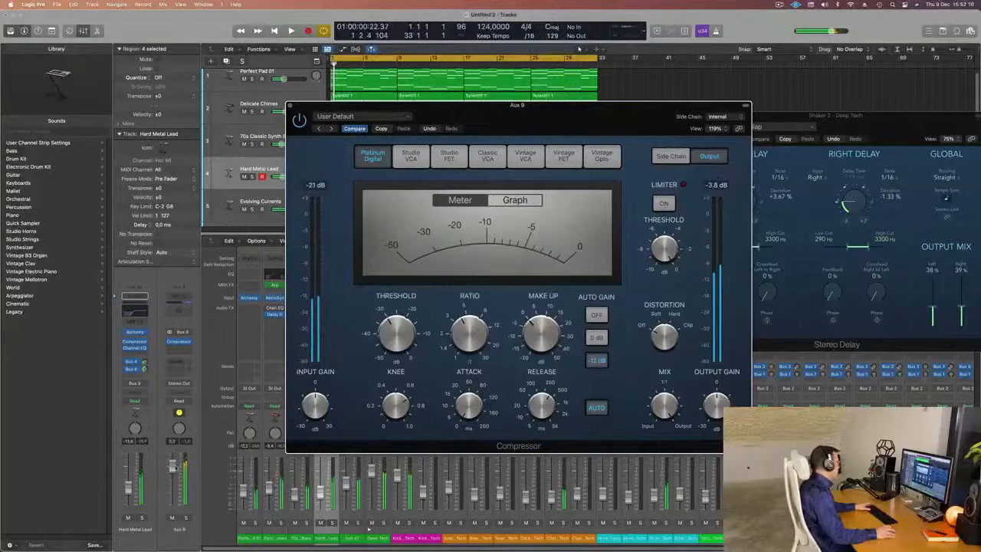
pyautogui.press('space')
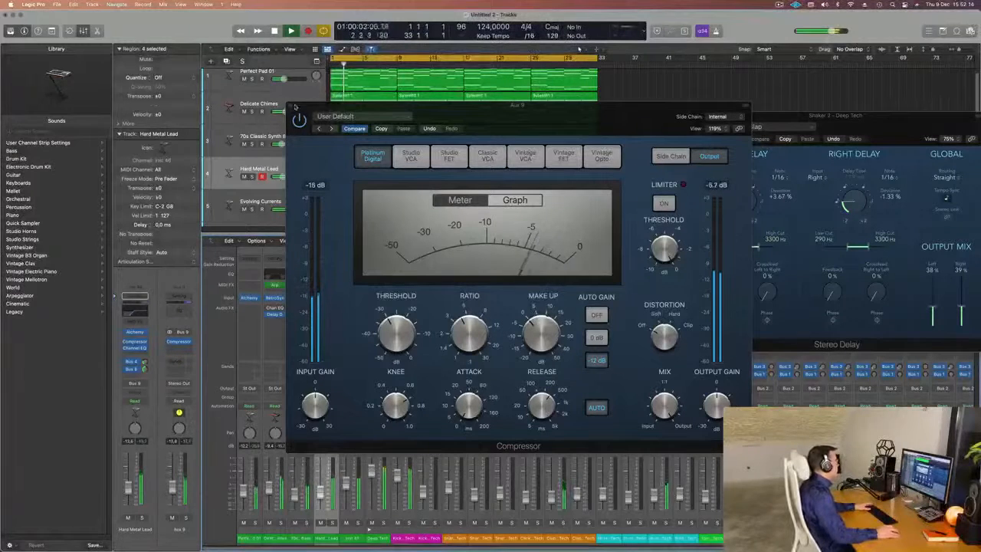
pyautogui.click(294, 106)
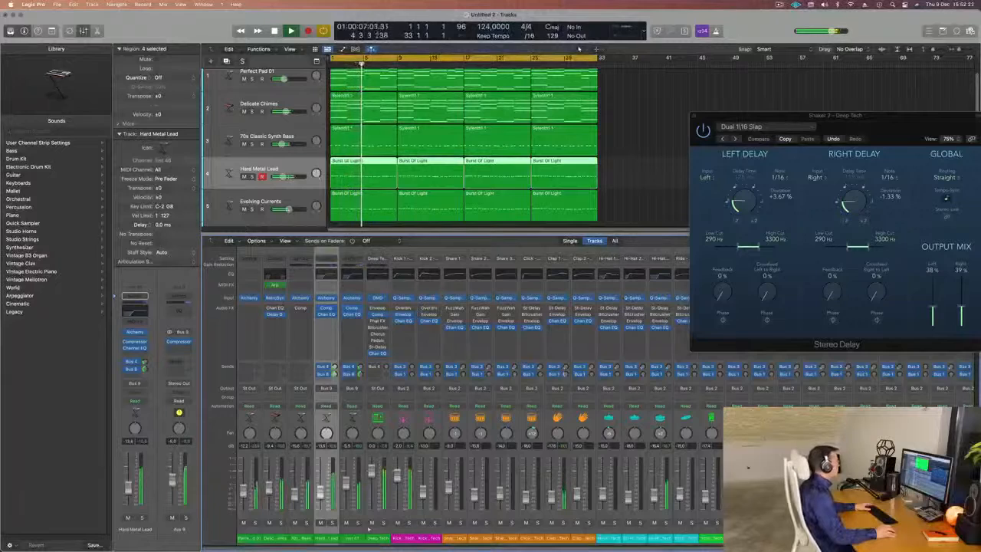
# - Close the Shaker 2 Stereo Delay window, deselect the lead regions and hide the mixer
pyautogui.moveTo(869, 123); pyautogui.dragTo(506, 153)
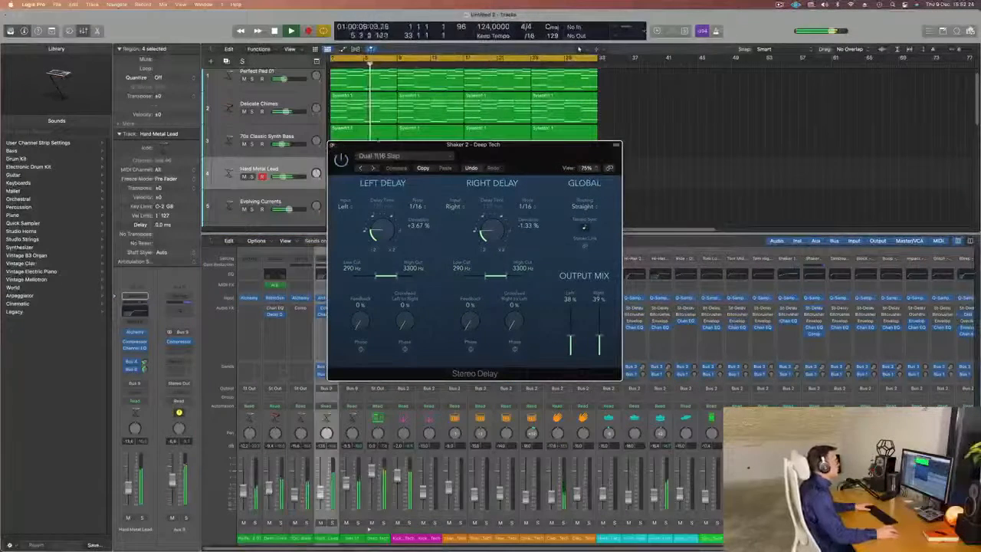
pyautogui.click(332, 145)
pyautogui.click(779, 5)
pyautogui.click(722, 96)
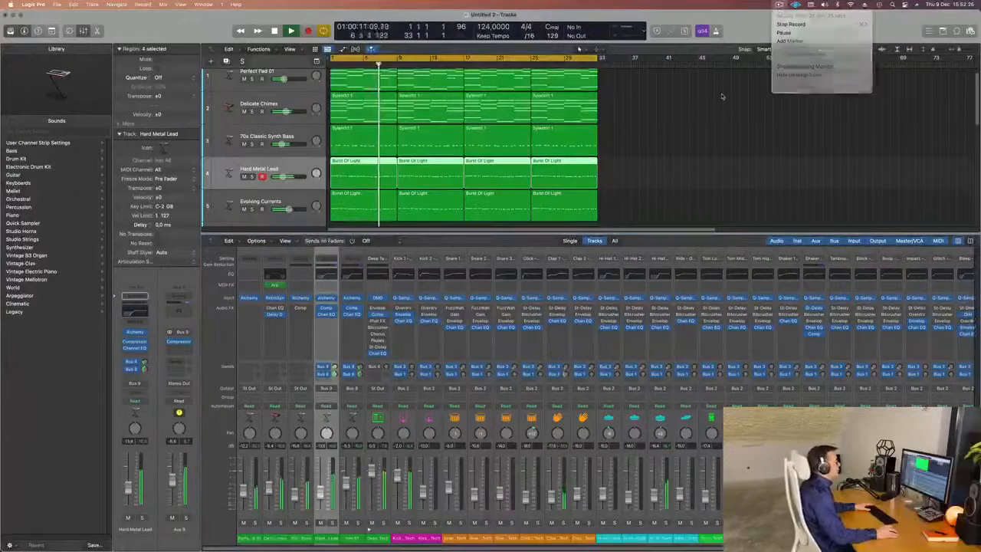
pyautogui.click(694, 127)
pyautogui.scroll(1, 694, 128)
pyautogui.press('x')
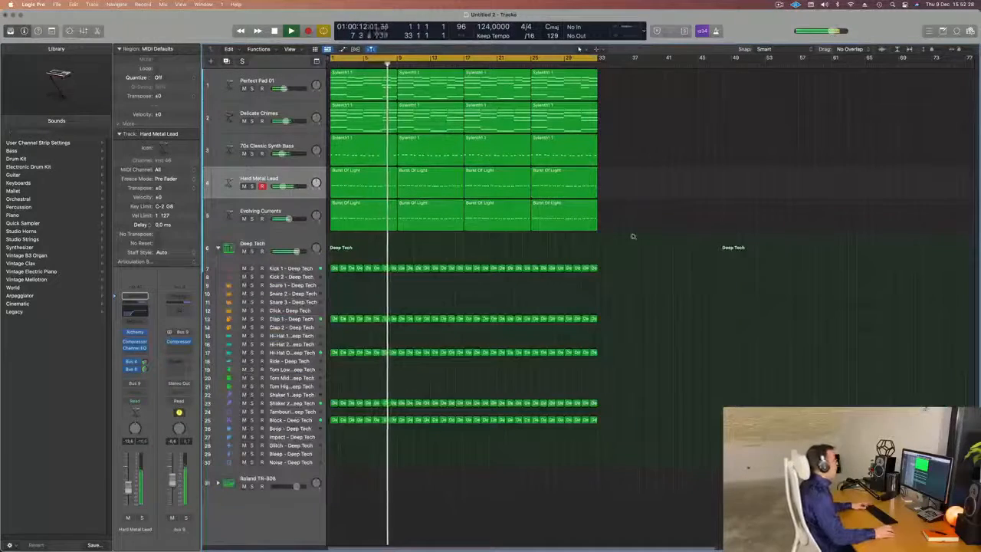
# - Raise the 70s Classic Synth Bass track to about -11.8 dB and replay the arrangement from the start
pyautogui.scroll(-5, 635, 241)
pyautogui.hscroll(4, 651, 284)
pyautogui.hscroll(-1, 511, 272)
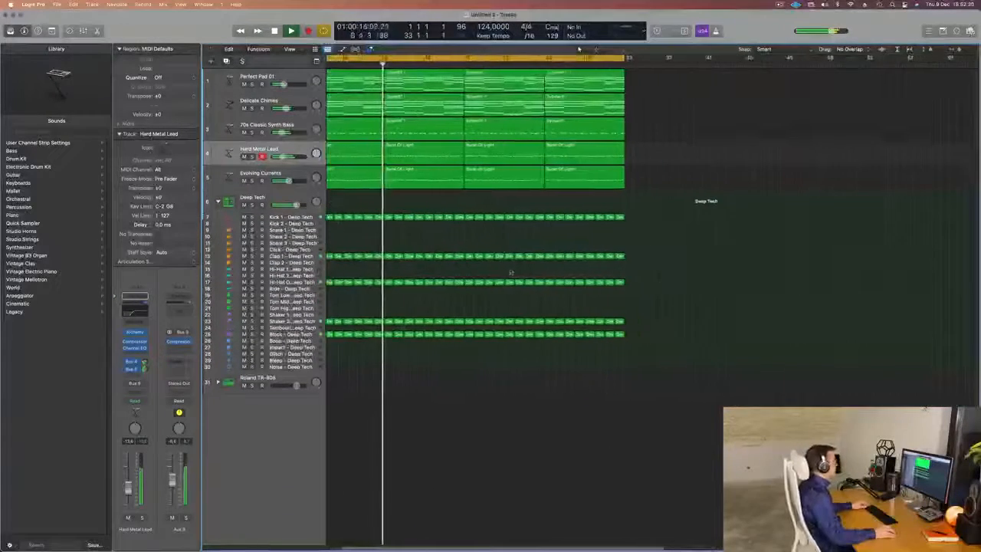
pyautogui.hscroll(-1, 511, 273)
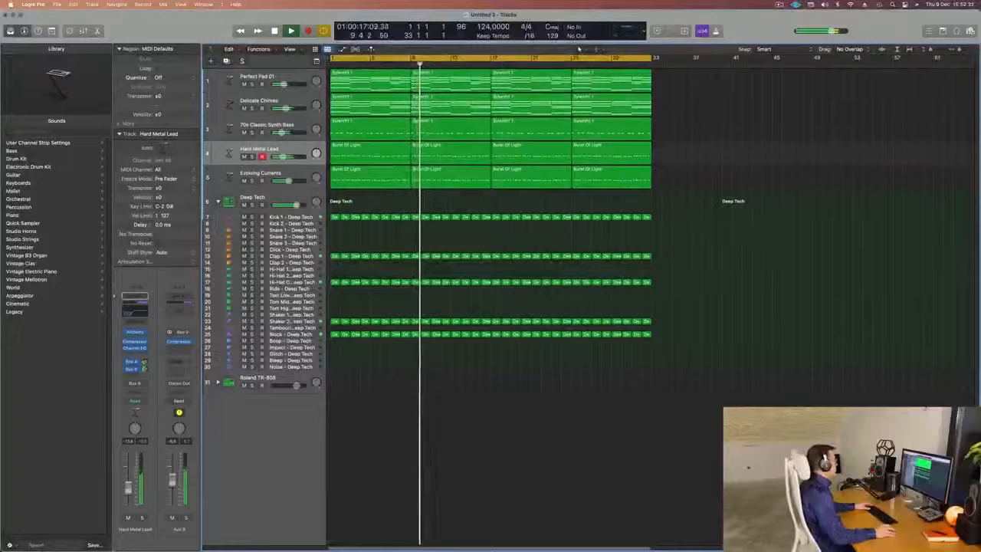
pyautogui.click(251, 132)
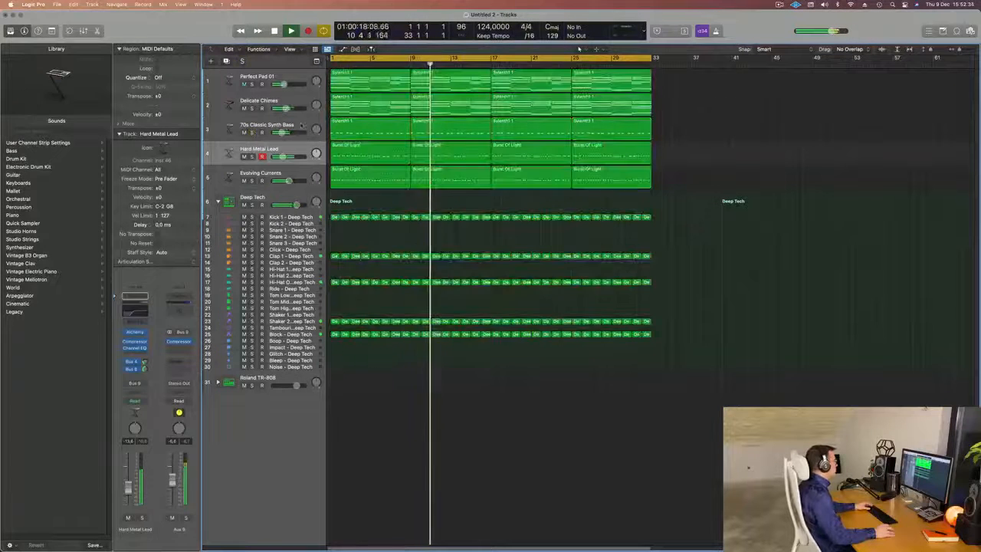
pyautogui.click(301, 126)
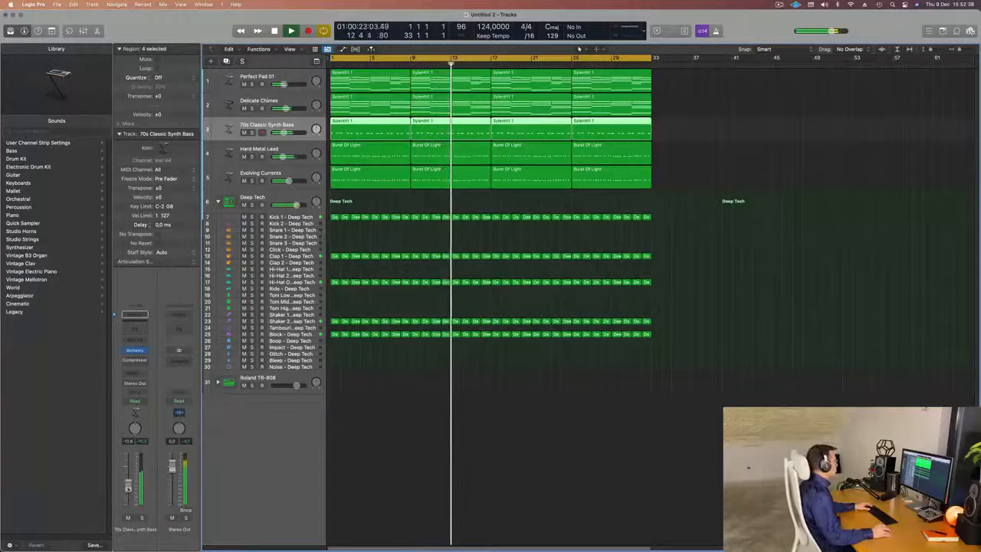
pyautogui.press('Return')
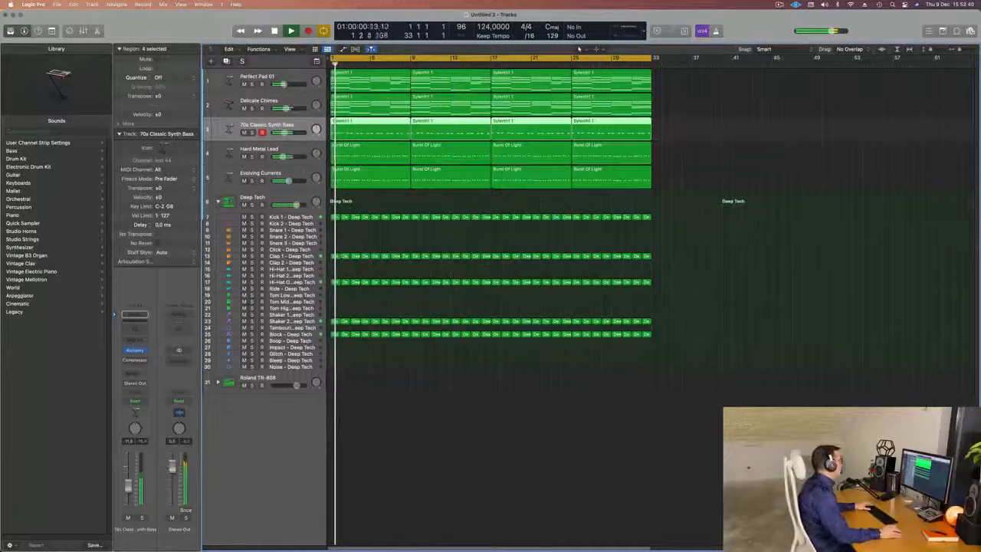
# - Create an arrangement track for the Aux 9 channel below the Evolving Currents track
pyautogui.press('Down')
pyautogui.press('Down')
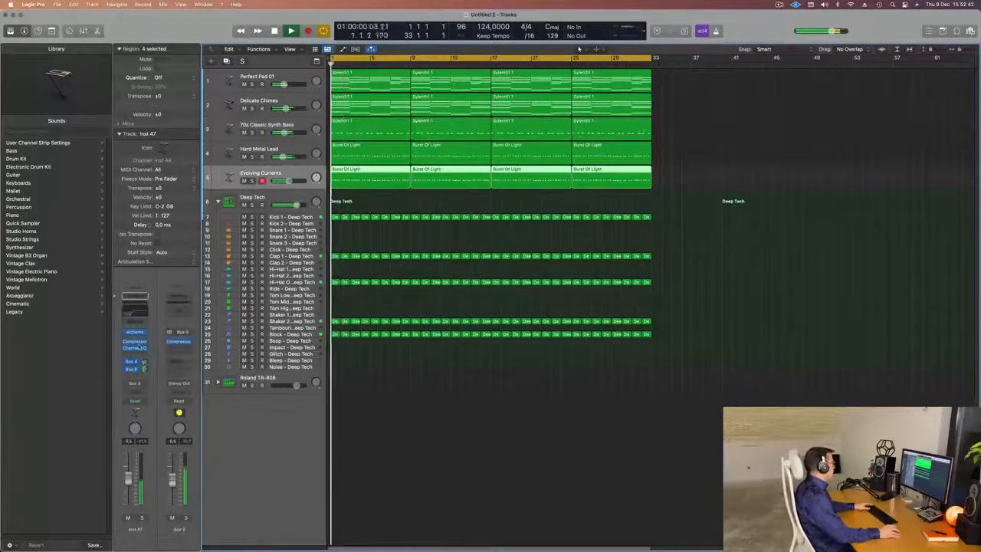
pyautogui.rightClick(177, 529)
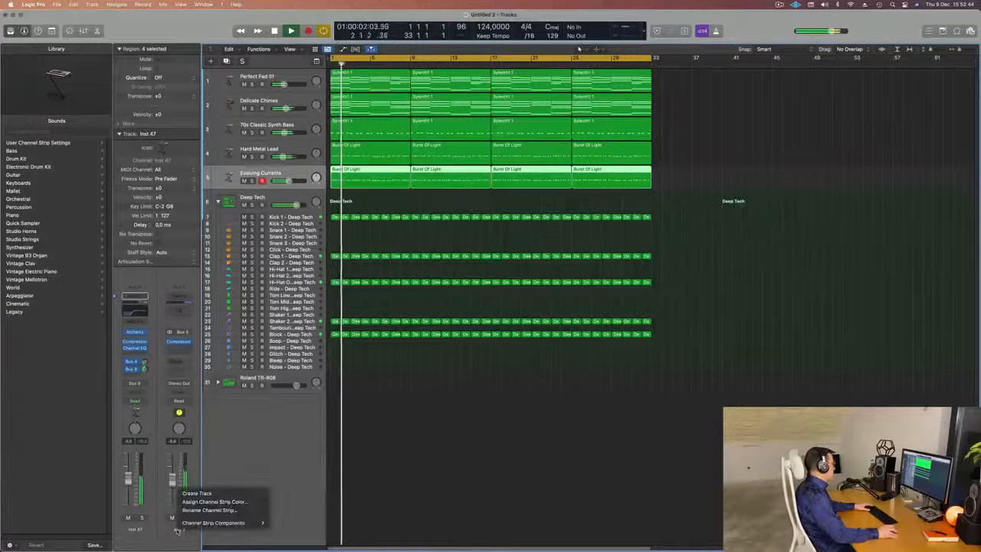
pyautogui.click(191, 493)
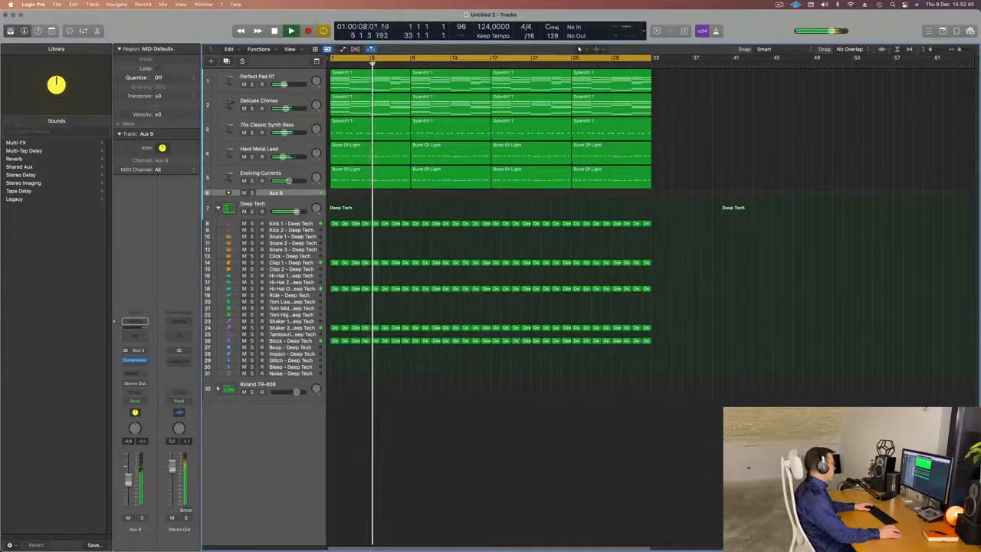
# - Show the toolbar with Track Zoom turned on and lower the Aux 9 track to about -10.4 dB
pyautogui.press('ctrl+alt+super+t')
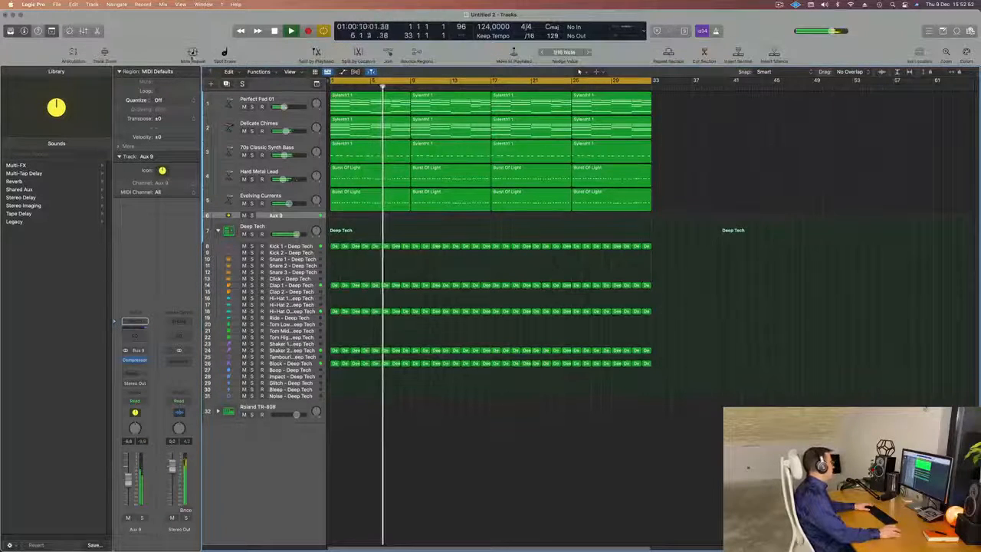
pyautogui.hotkey('ctrl', 'z')
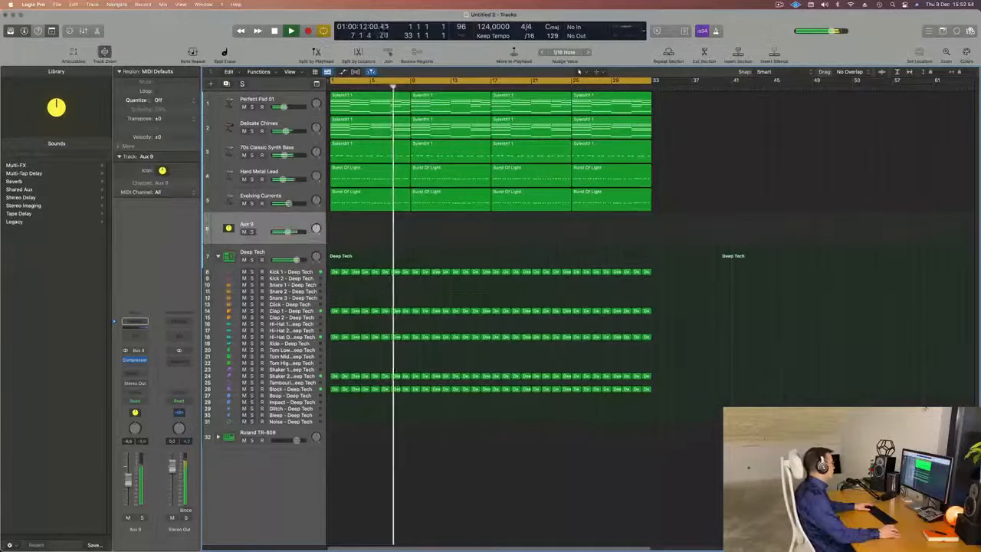
pyautogui.moveTo(288, 231)
pyautogui.mouseDown()
pyautogui.moveTo(271, 231)
pyautogui.moveTo(285, 231)
pyautogui.mouseUp()
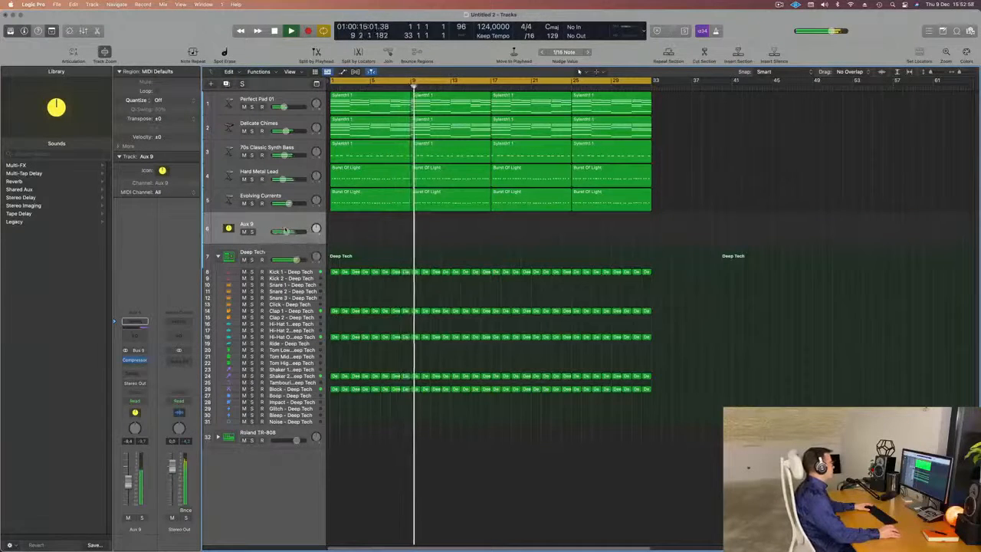
pyautogui.moveTo(285, 231)
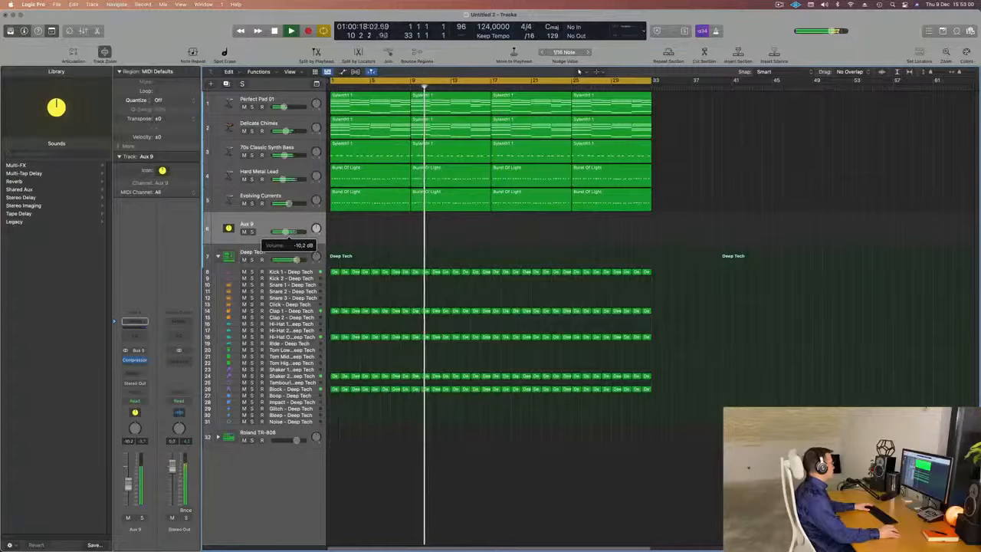
pyautogui.moveTo(285, 230); pyautogui.dragTo(285, 230)
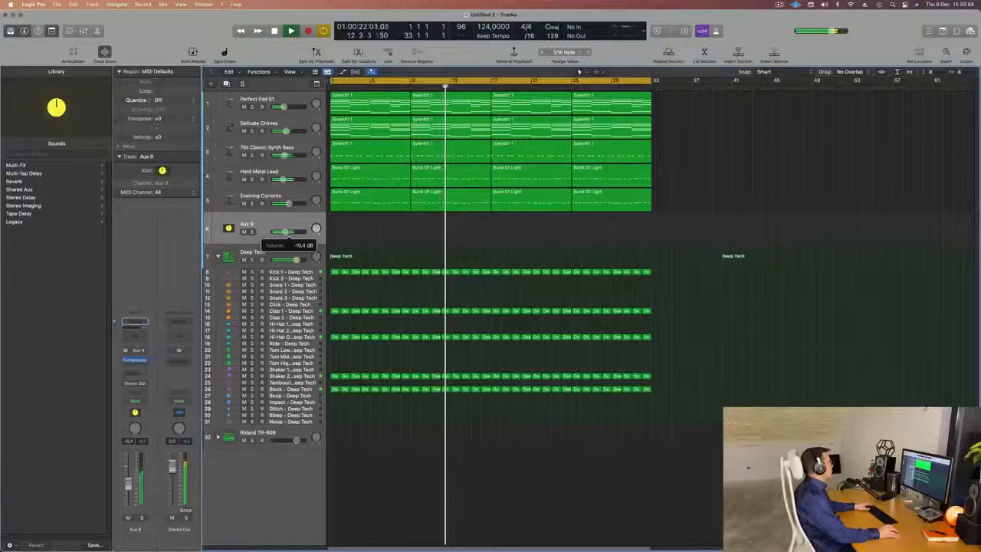
# - Replay the arrangement from the start and mute the Delicate Chimes track
pyautogui.press('Return')
pyautogui.click(243, 131)
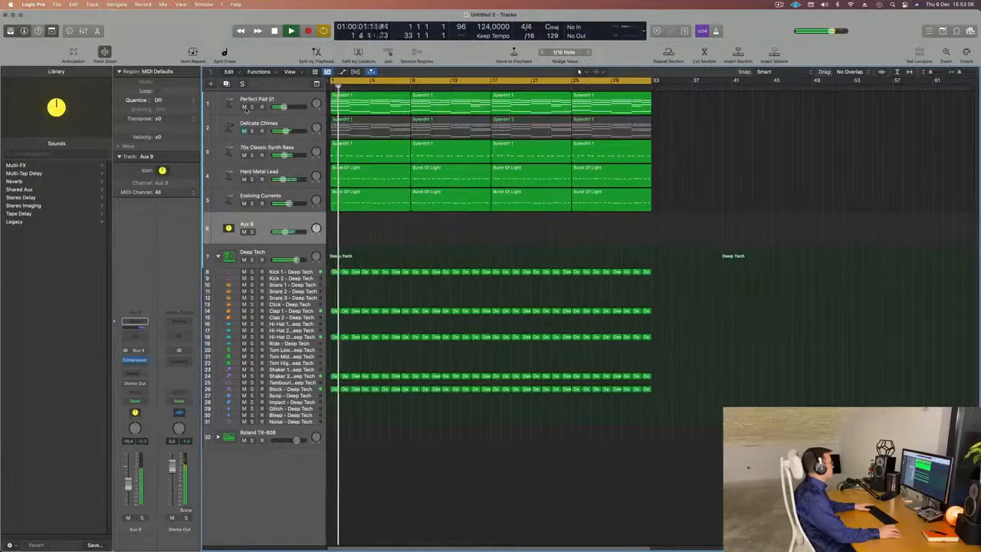
pyautogui.press('super+Left')
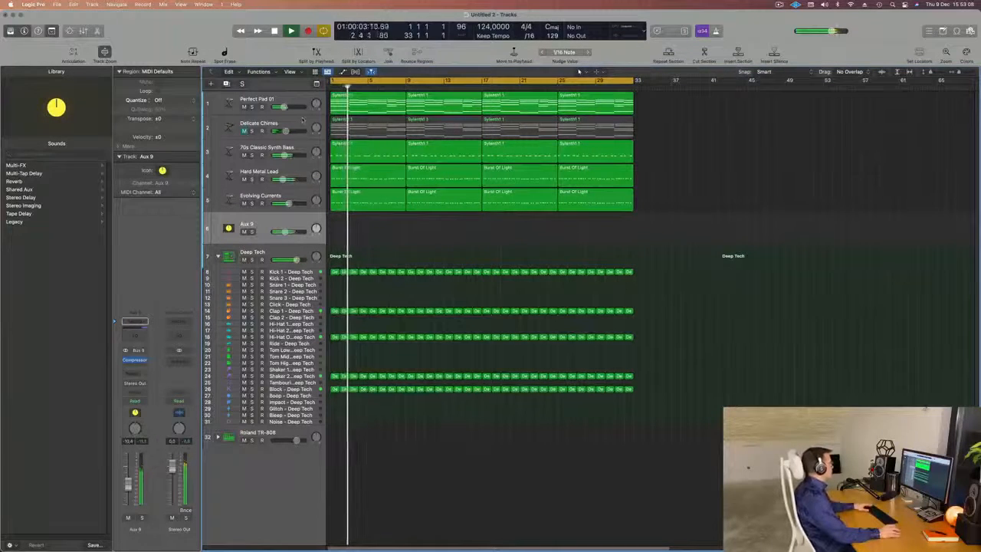
pyautogui.press('super+Left')
pyautogui.press('super+Left')
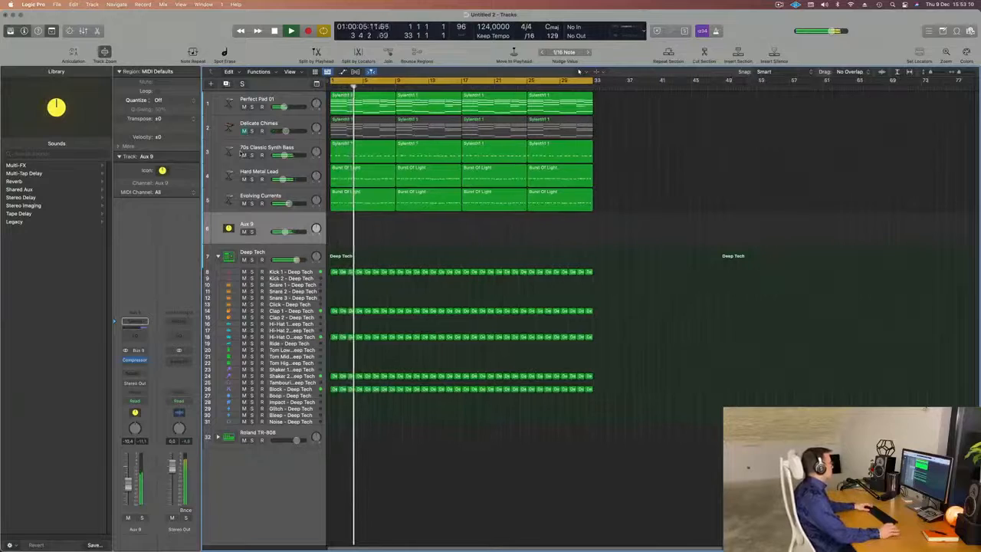
# - Select the Perfect Pad 01 track, reduce the other tracks' heights and open its Alchemy instrument window during playback
pyautogui.click(290, 98)
pyautogui.press('super+Up')
pyautogui.press('Return')
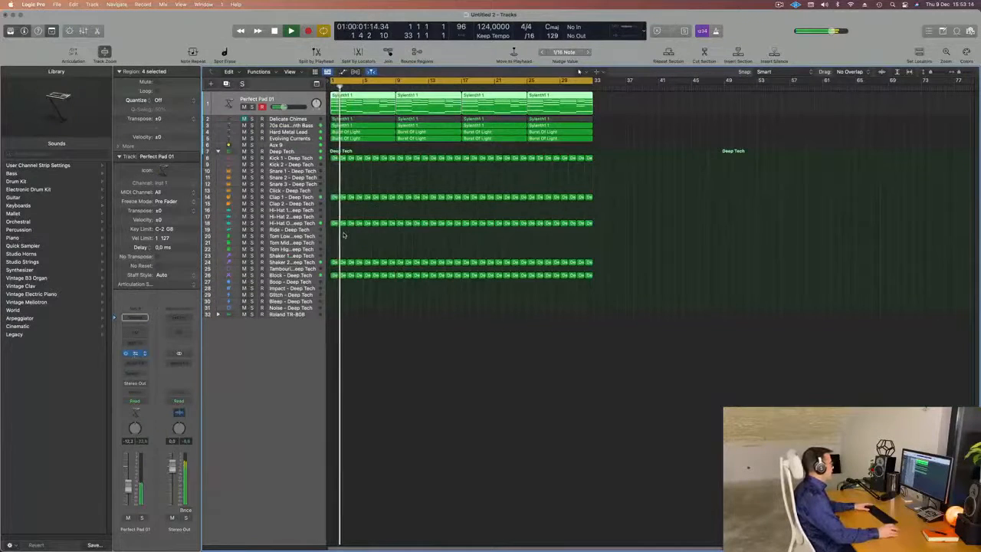
pyautogui.press('v')
pyautogui.moveTo(601, 91); pyautogui.dragTo(538, 147)
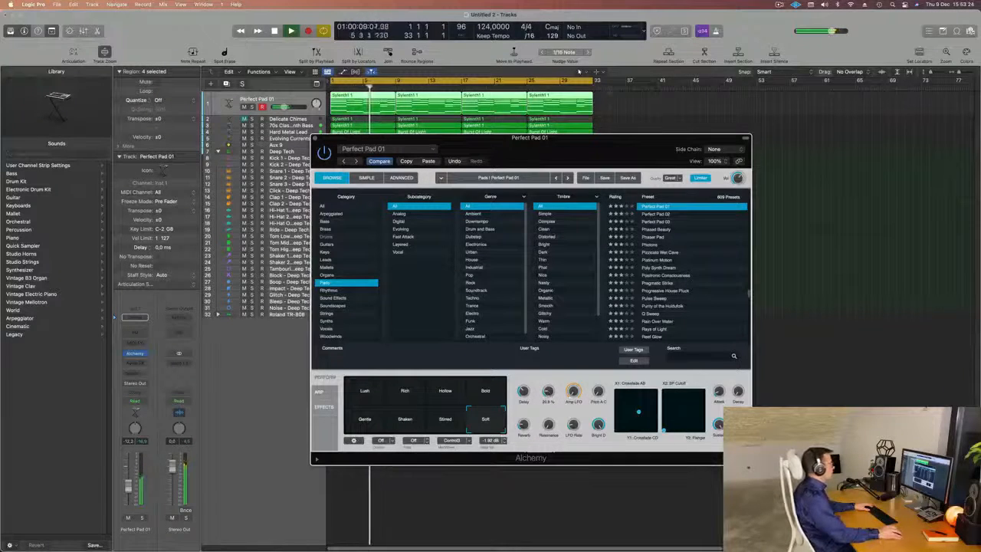
pyautogui.moveTo(583, 142); pyautogui.dragTo(694, 153)
pyautogui.press('super+k')
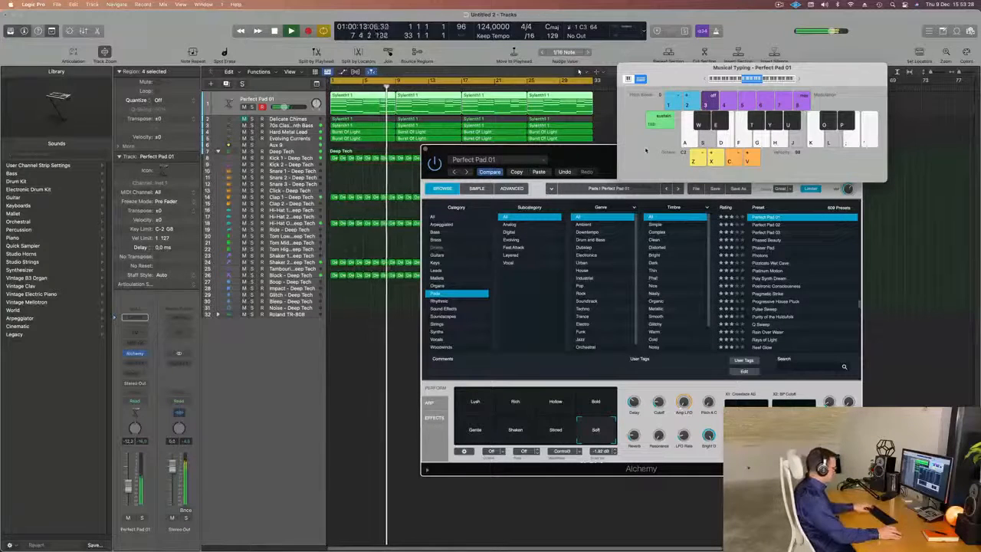
pyautogui.press('super+k')
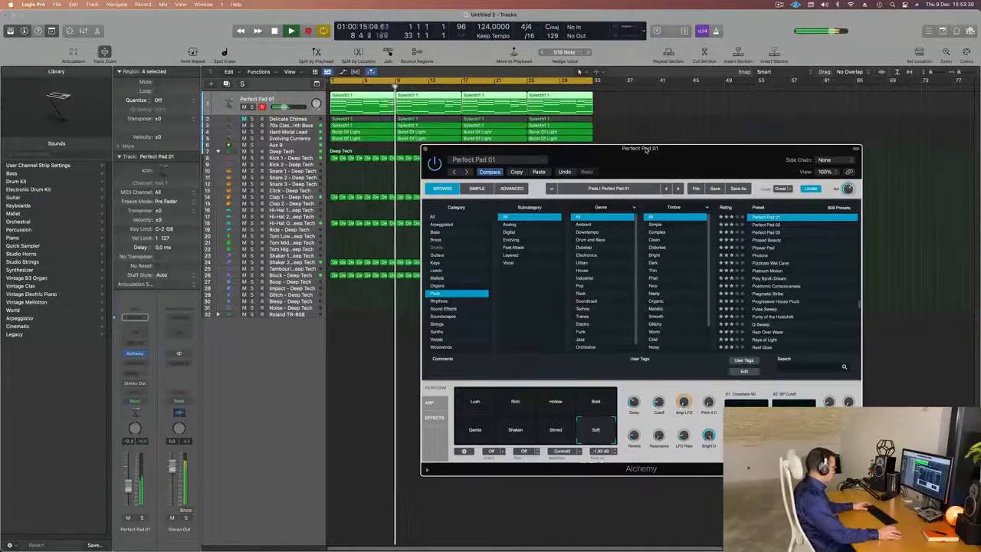
# - Show the mixer and copy the Hard Metal Lead channel's compressor onto the Perfect Pad 01 channel
pyautogui.press('x')
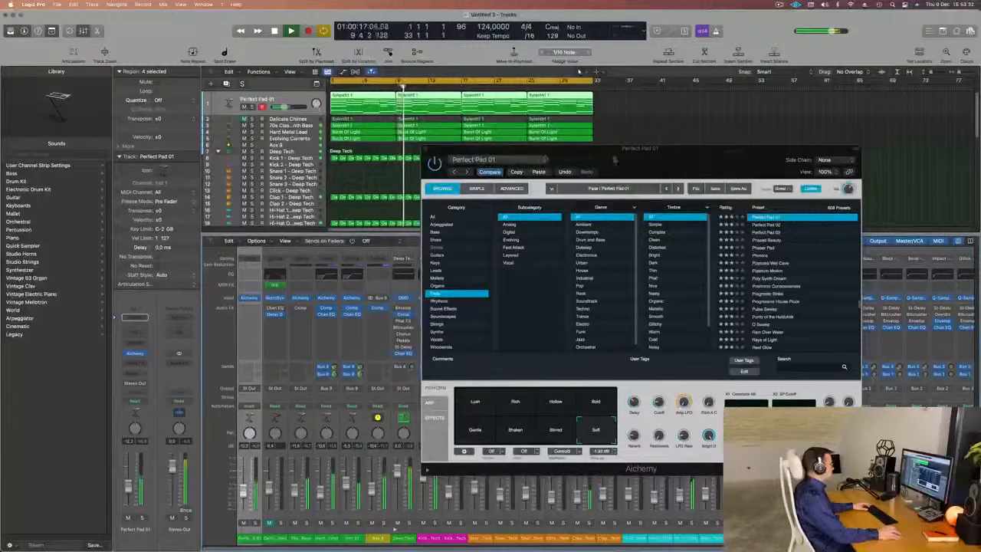
pyautogui.moveTo(614, 160); pyautogui.dragTo(867, 159)
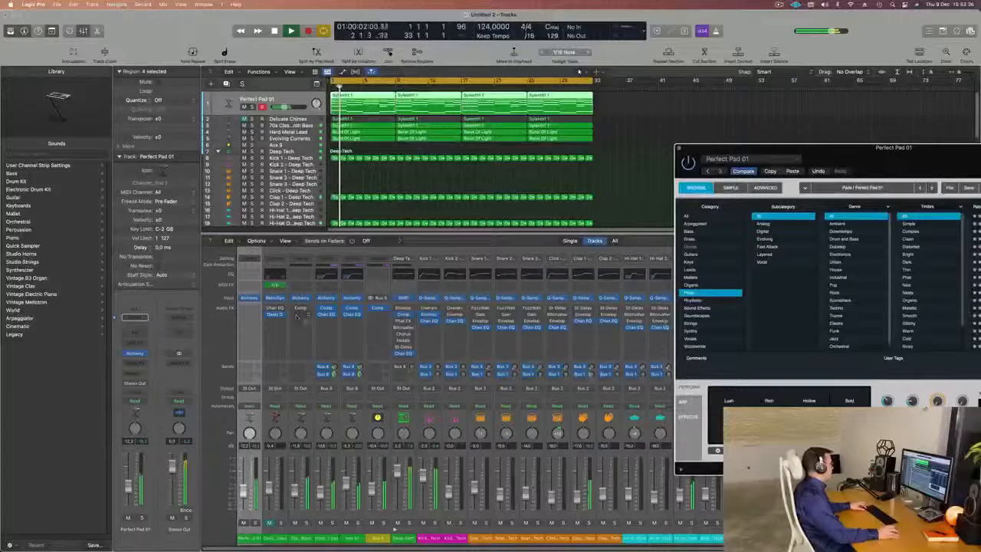
pyautogui.moveTo(325, 309); pyautogui.dragTo(250, 308)
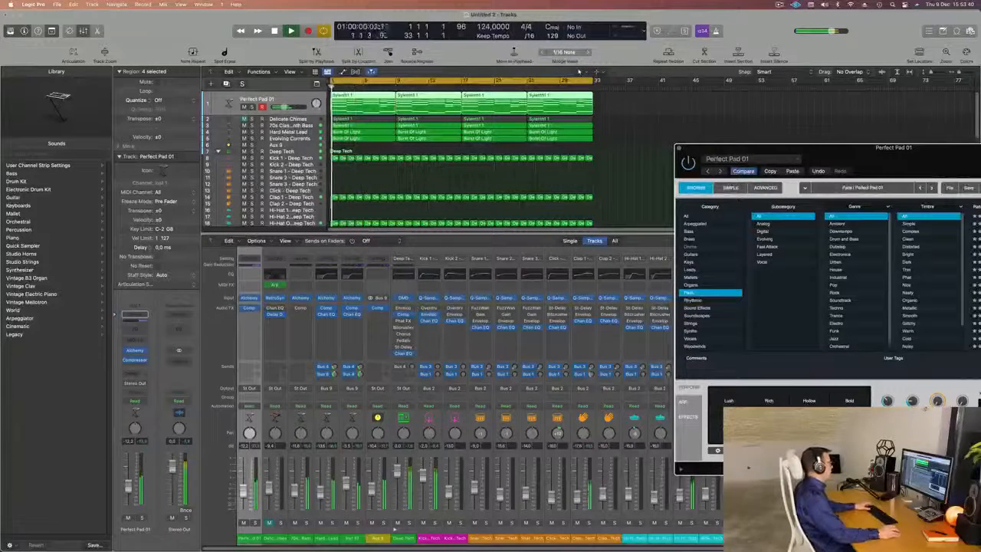
# - Check the Perfect Pad 01 compressor's settings and gain reduction during playback and close its window
pyautogui.click(135, 350)
pyautogui.click(135, 360)
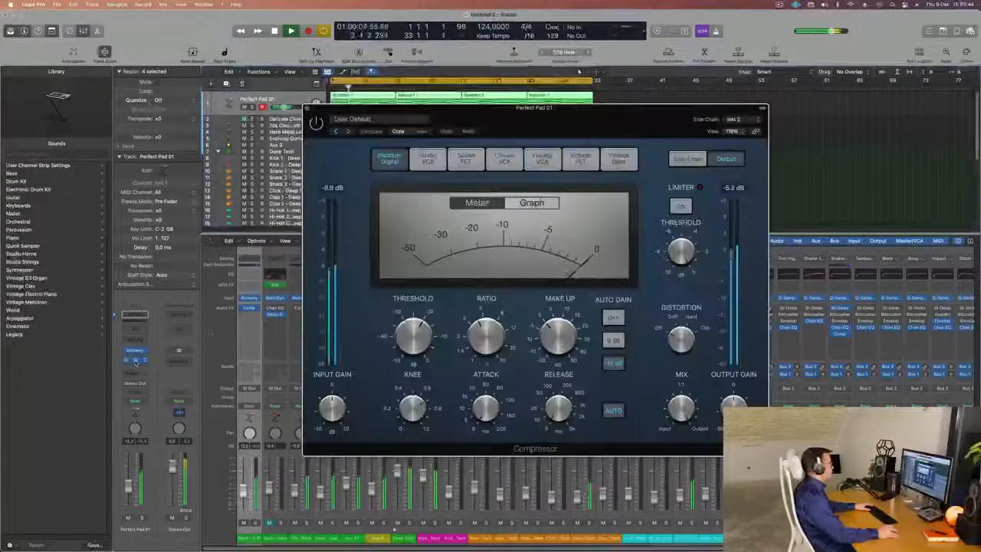
pyautogui.moveTo(588, 105); pyautogui.dragTo(717, 114)
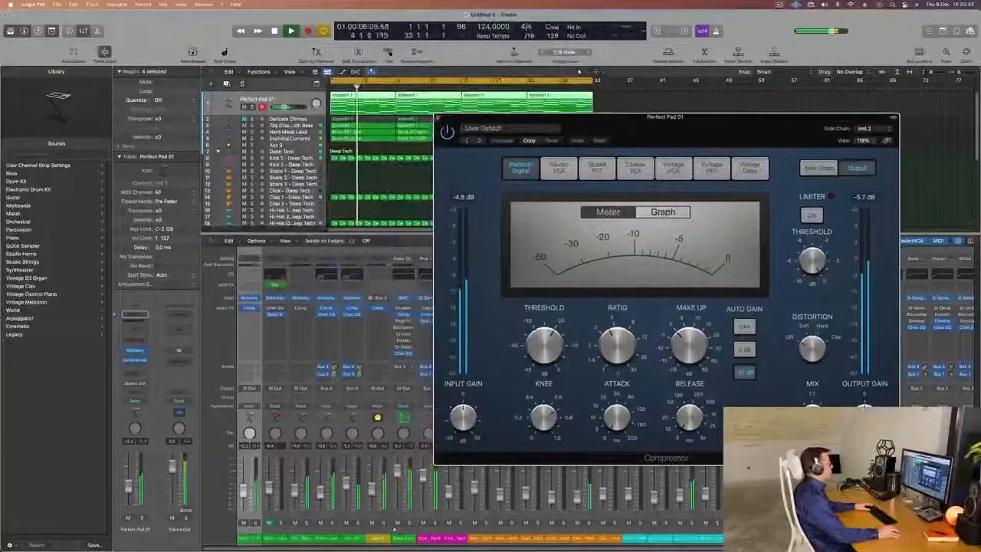
pyautogui.click(437, 116)
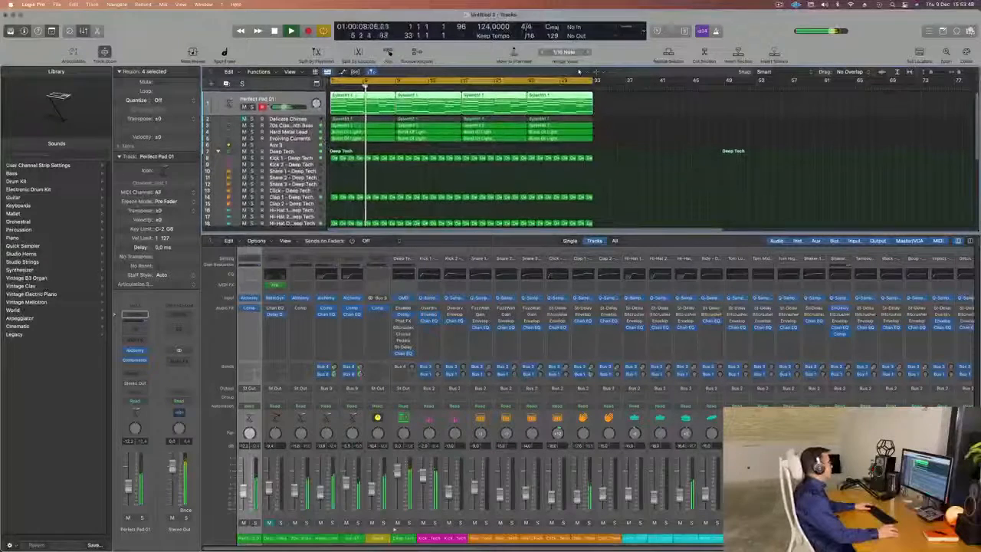
pyautogui.hotkey('ctrl', 's')
pyautogui.hotkey('ctrl', 's')
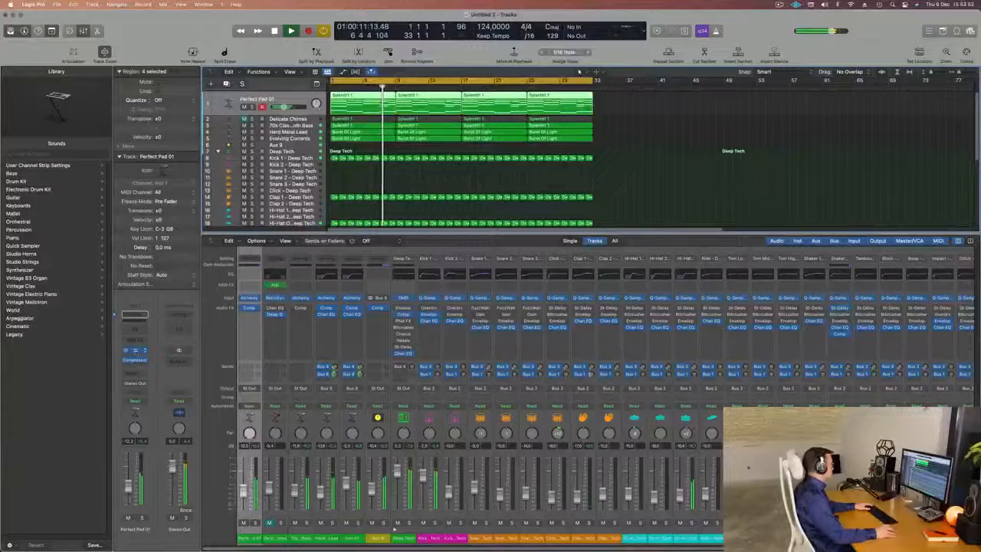
# - Add a Channel EQ to Perfect Pad 01 with a 145 Hz, 12 dB/Oct low cut and close its window
pyautogui.press('v')
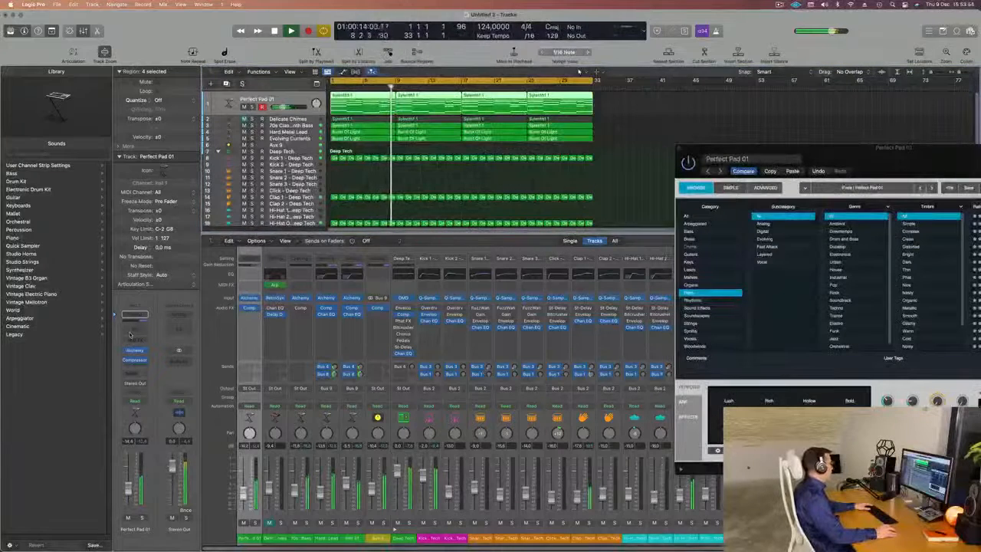
pyautogui.click(134, 315)
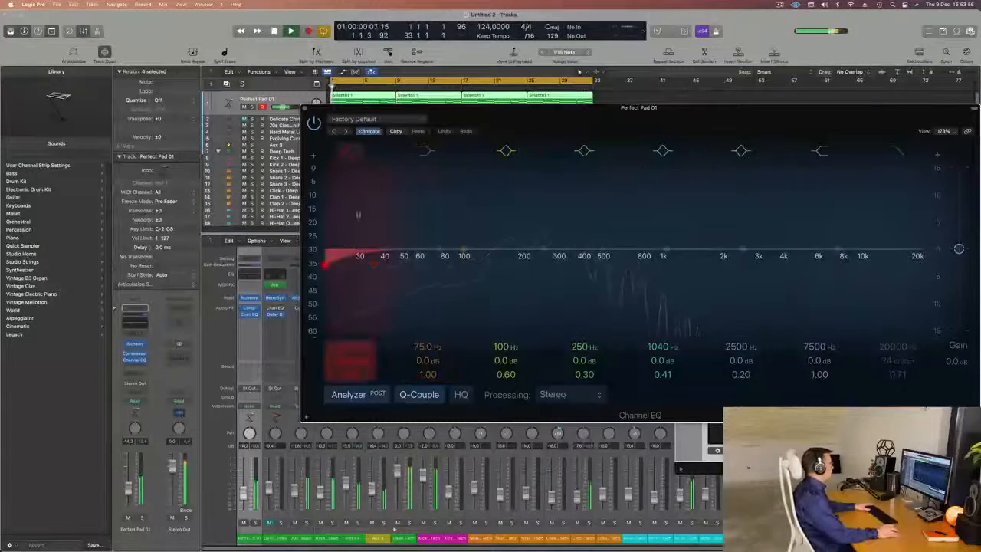
pyautogui.moveTo(358, 215); pyautogui.dragTo(530, 178)
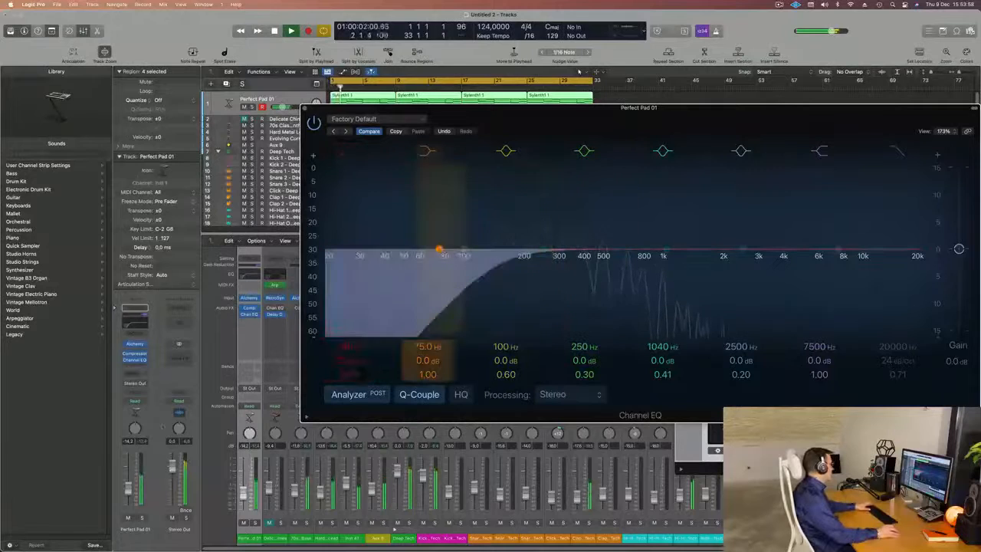
pyautogui.click(137, 308)
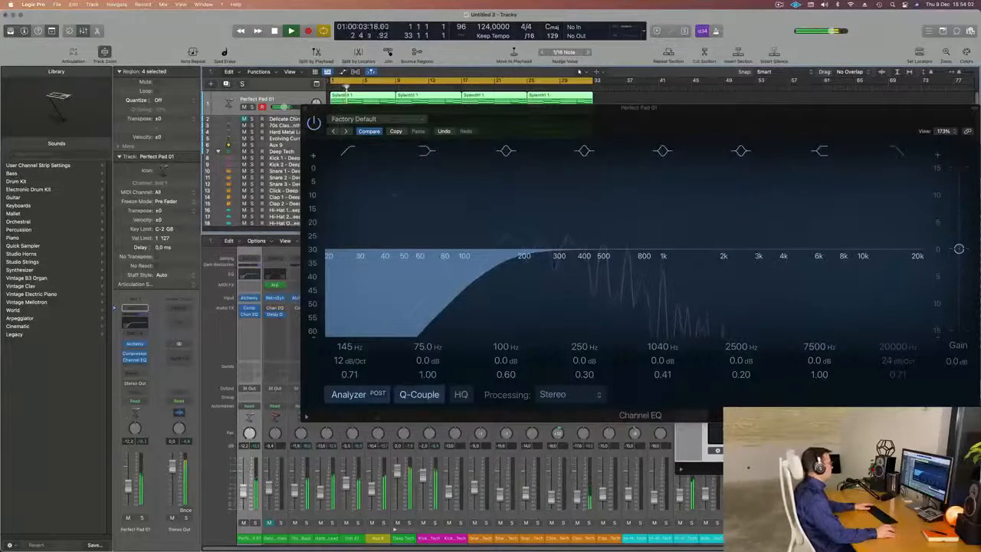
pyautogui.moveTo(564, 110); pyautogui.dragTo(357, 229)
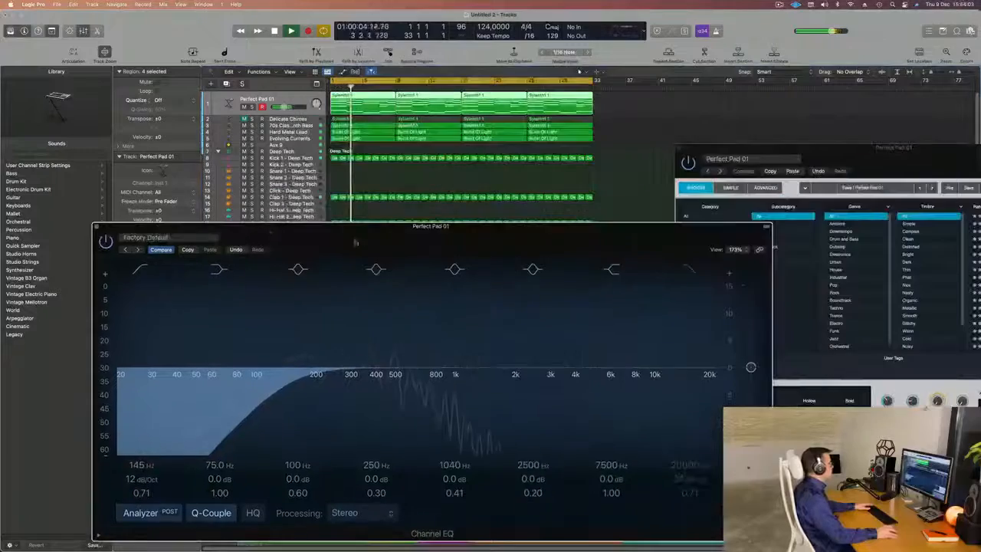
pyautogui.click(96, 228)
# - Replay from the start while lowering the Perfect Pad 01 level and adjusting its Alchemy cutoff by ear
pyautogui.moveTo(828, 147); pyautogui.dragTo(513, 93)
pyautogui.press('Return')
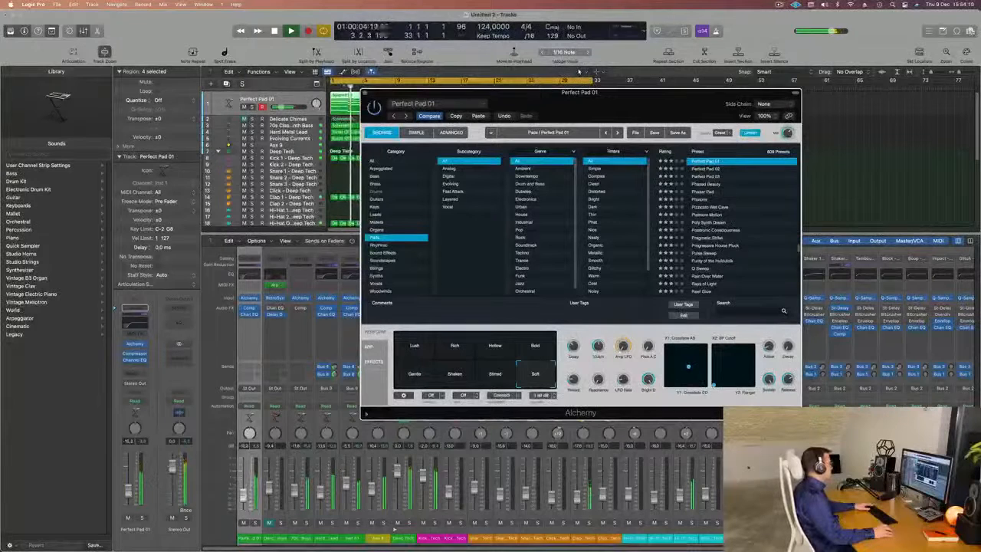
pyautogui.click(580, 72)
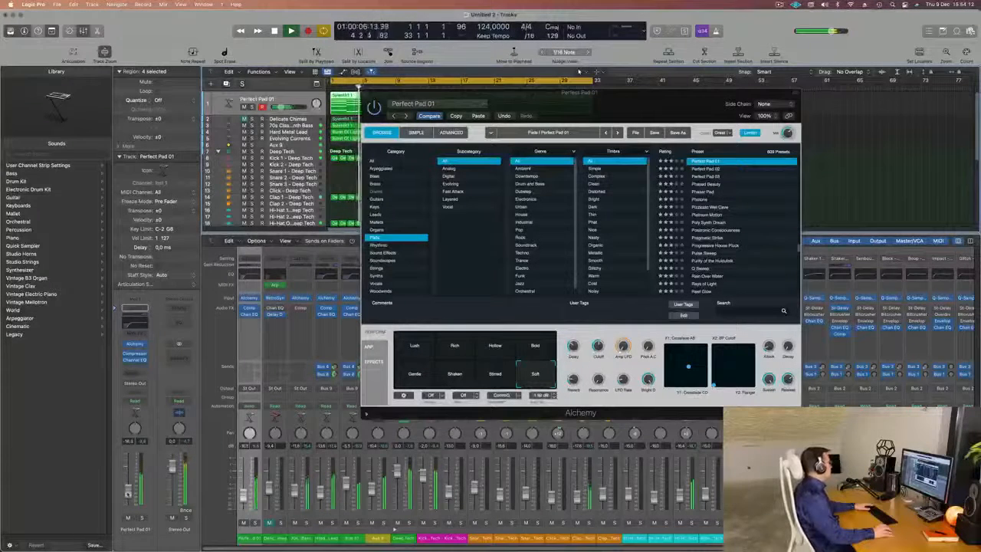
pyautogui.moveTo(598, 346); pyautogui.dragTo(599, 343)
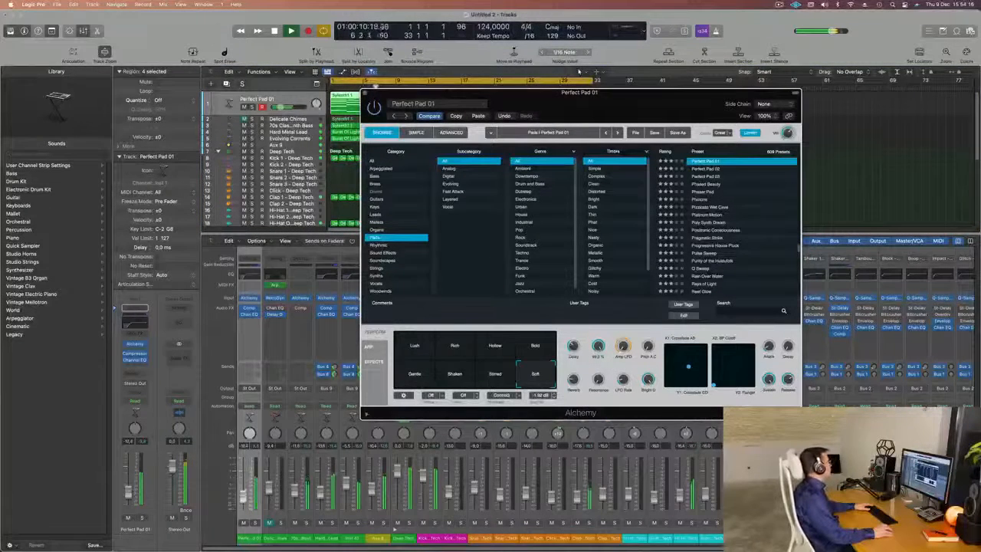
pyautogui.click(579, 71)
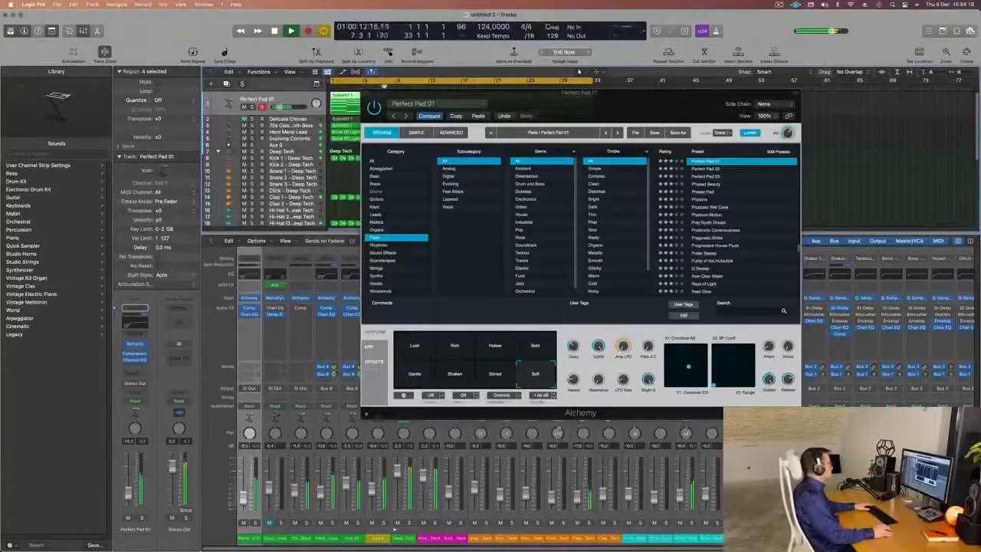
# - Close the Alchemy window, unmute the Delicate Chimes track and audition it briefly in solo
pyautogui.moveTo(608, 101); pyautogui.dragTo(657, 94)
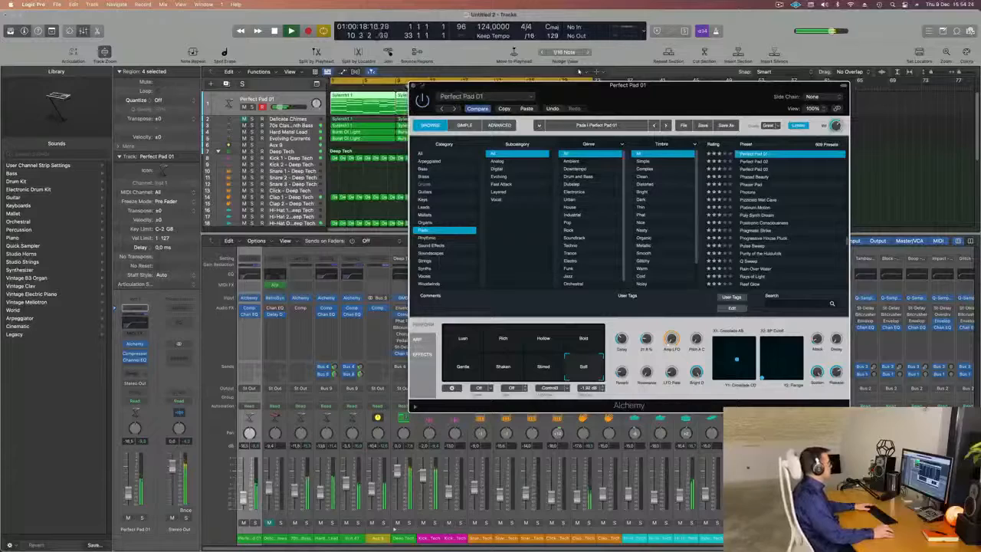
pyautogui.press('super+w')
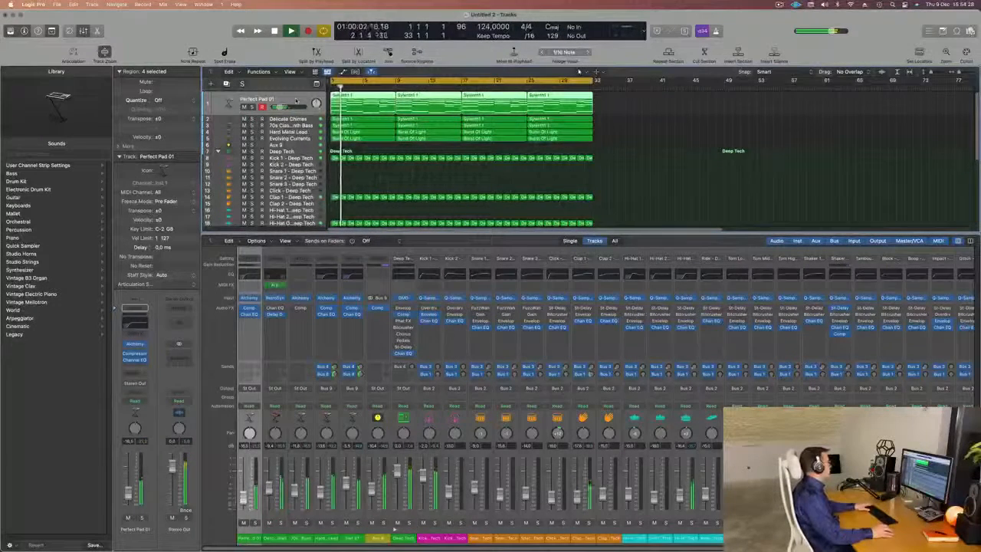
pyautogui.press('Down')
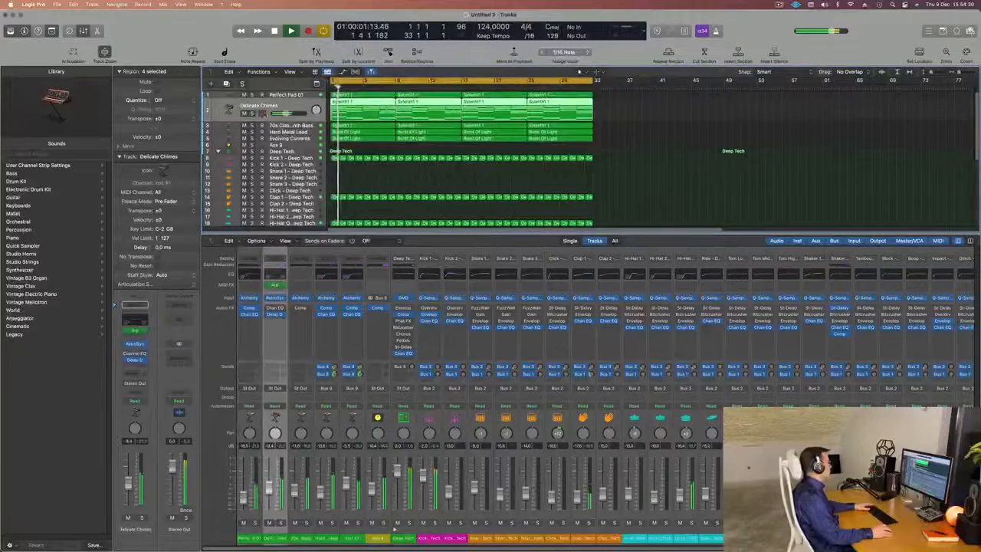
pyautogui.press('s')
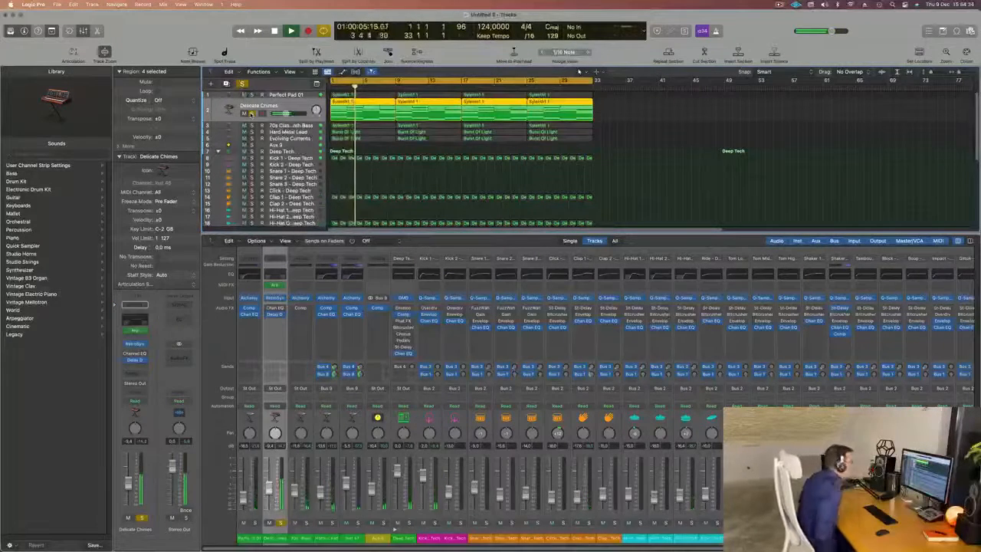
pyautogui.press('s')
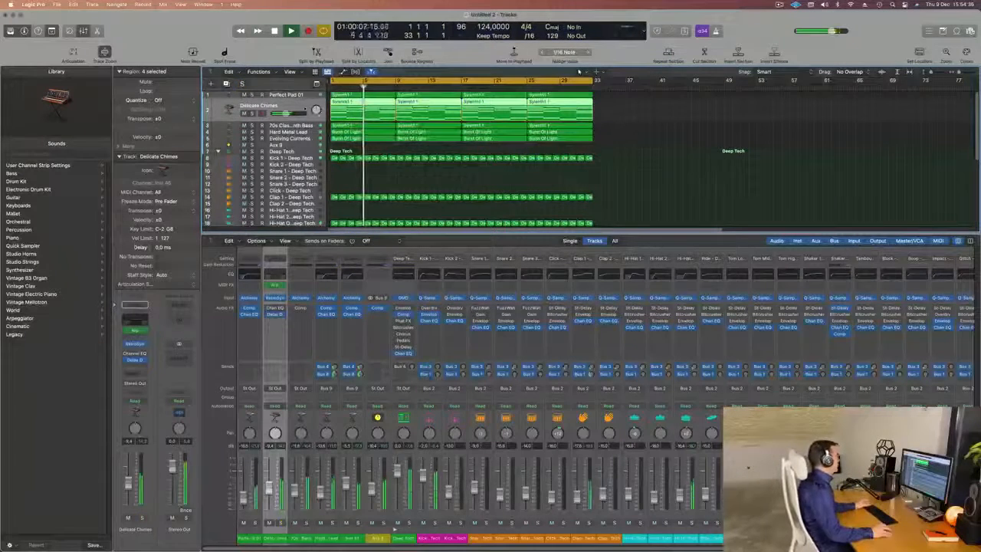
# - Check the Channel EQ curve on the Delicate Chimes track during playback and close its window
pyautogui.press('space')
pyautogui.click(135, 322)
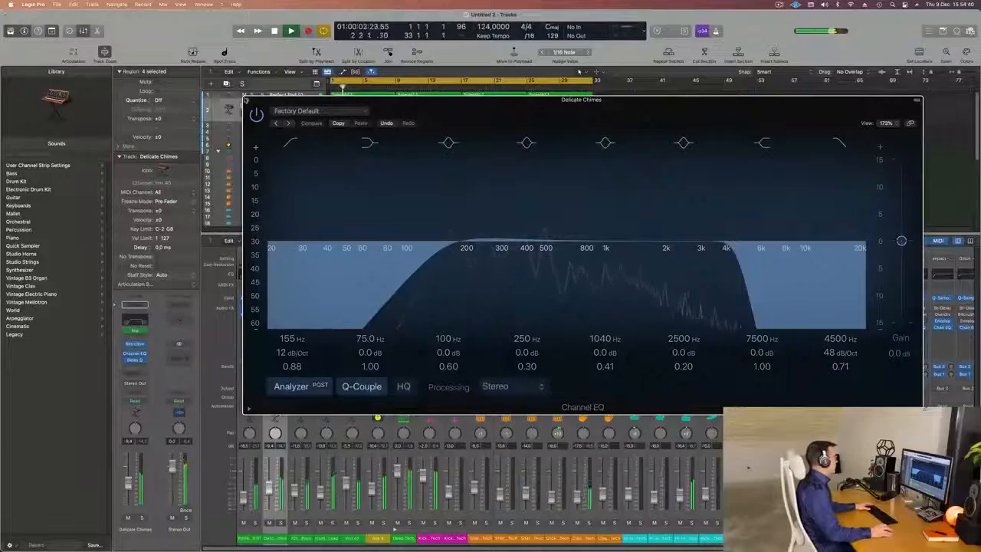
pyautogui.press('super+w')
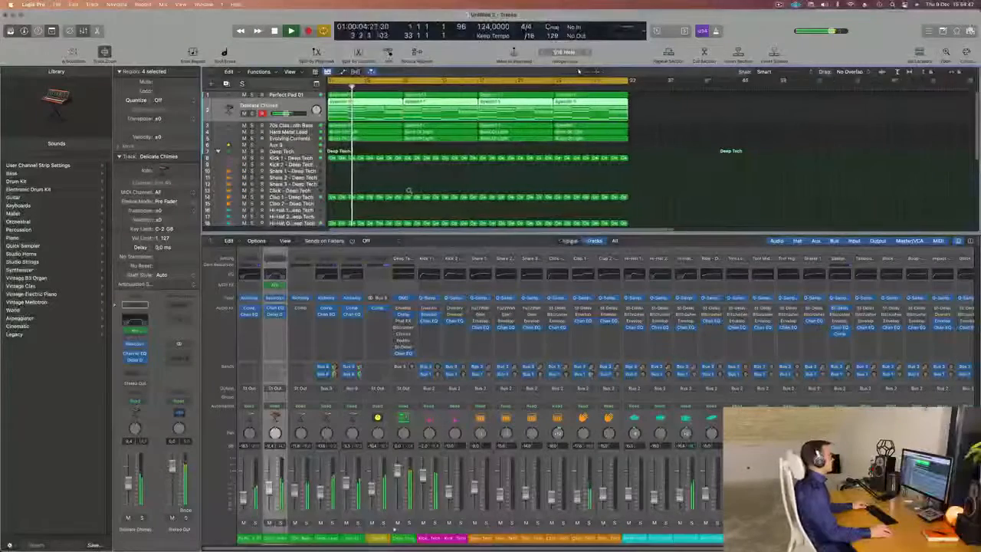
# - Close the mixer, fit the track list to the window, restart playback and mute the five synth tracks
pyautogui.press('x')
pyautogui.press('x')
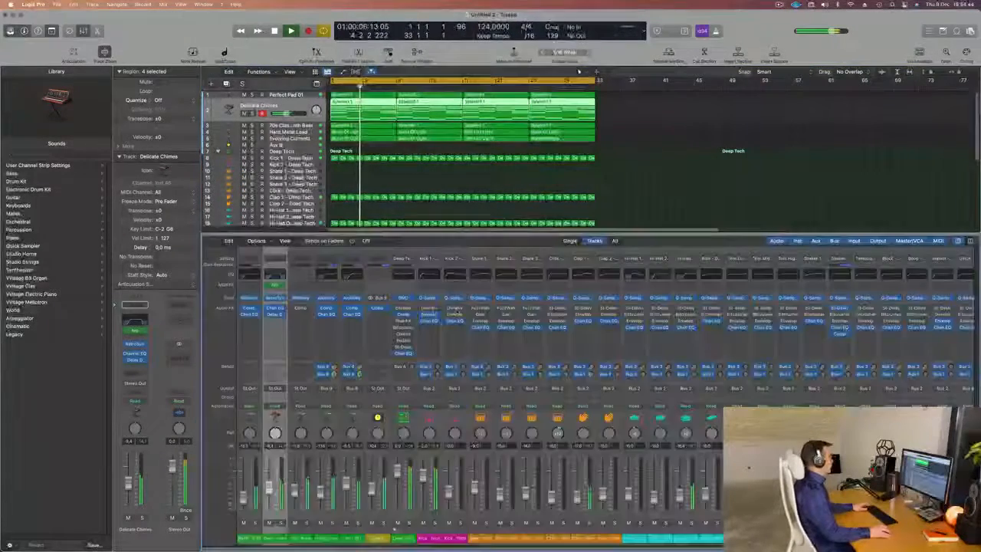
pyautogui.press('x')
pyautogui.press('super+Down')
pyautogui.press('super+Down')
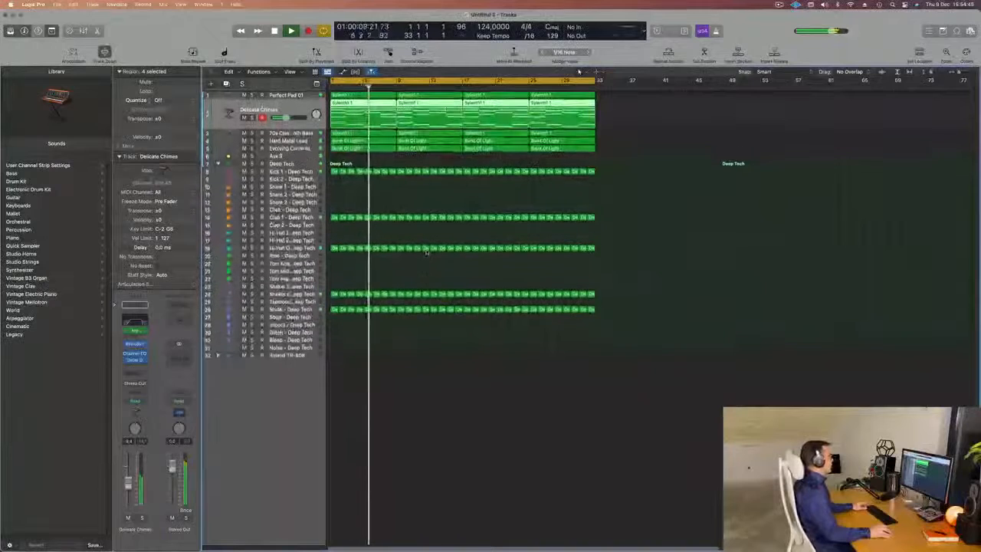
pyautogui.press('super+Right')
pyautogui.press('super+Right')
pyautogui.press('space')
pyautogui.press('Return')
pyautogui.press('space')
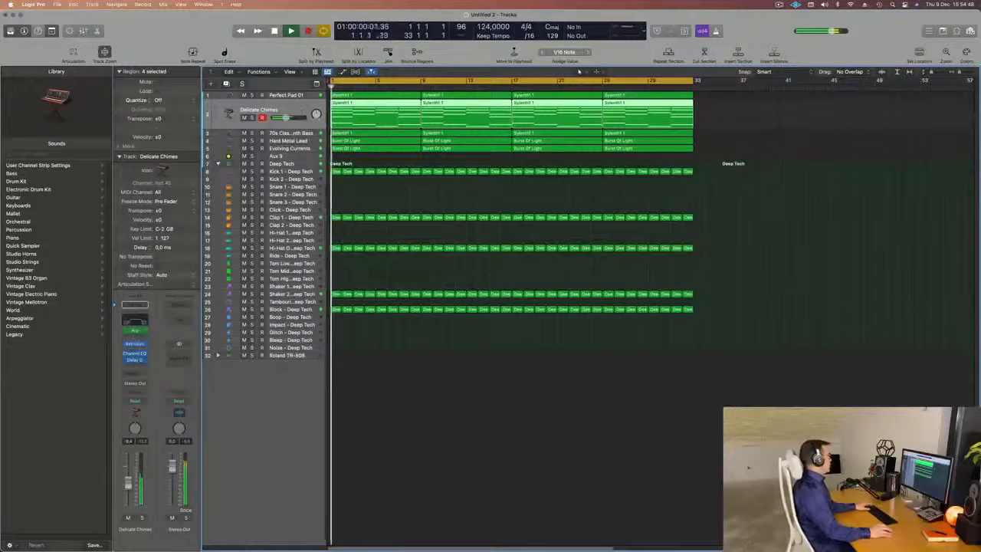
pyautogui.moveTo(244, 95); pyautogui.dragTo(243, 150)
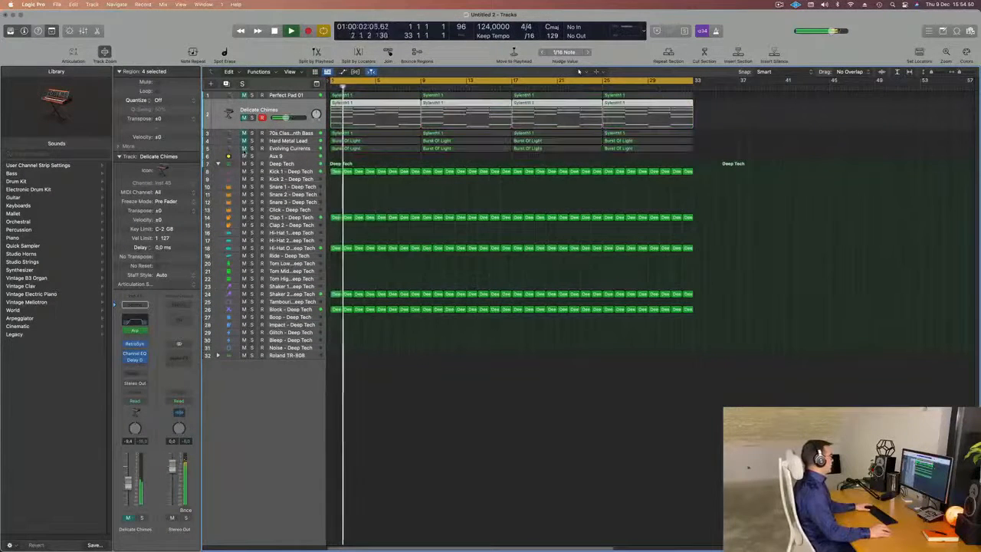
# - Replay the drums from the start, listening to Kick 1 and balancing the Block track's level by ear
pyautogui.click(277, 171)
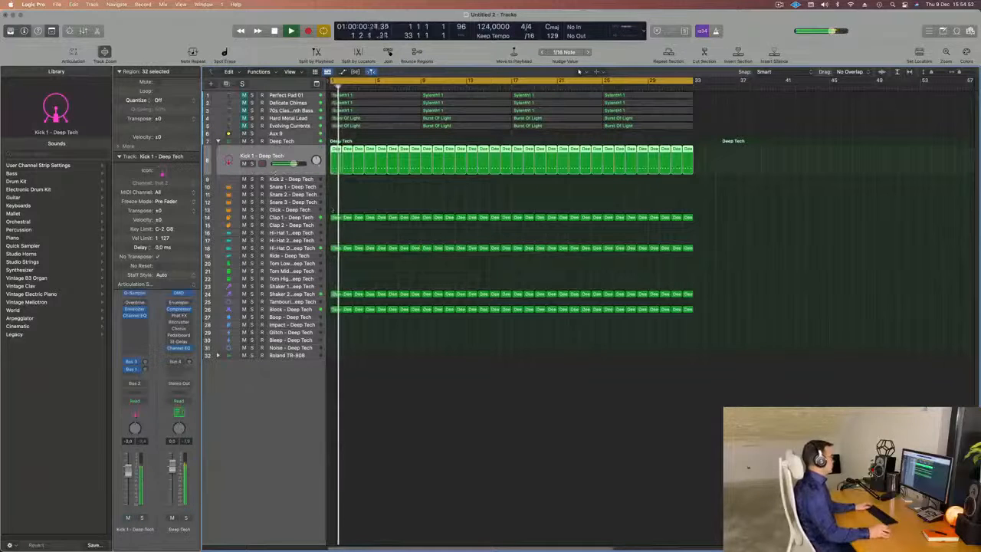
pyautogui.press('Return')
pyautogui.click(300, 310)
pyautogui.press('space')
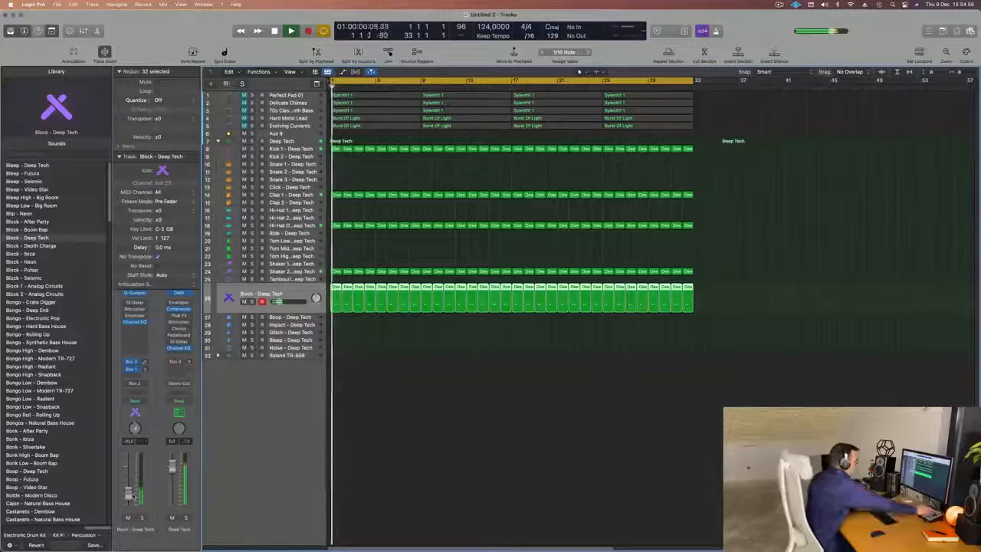
pyautogui.rightClick(475, 544)
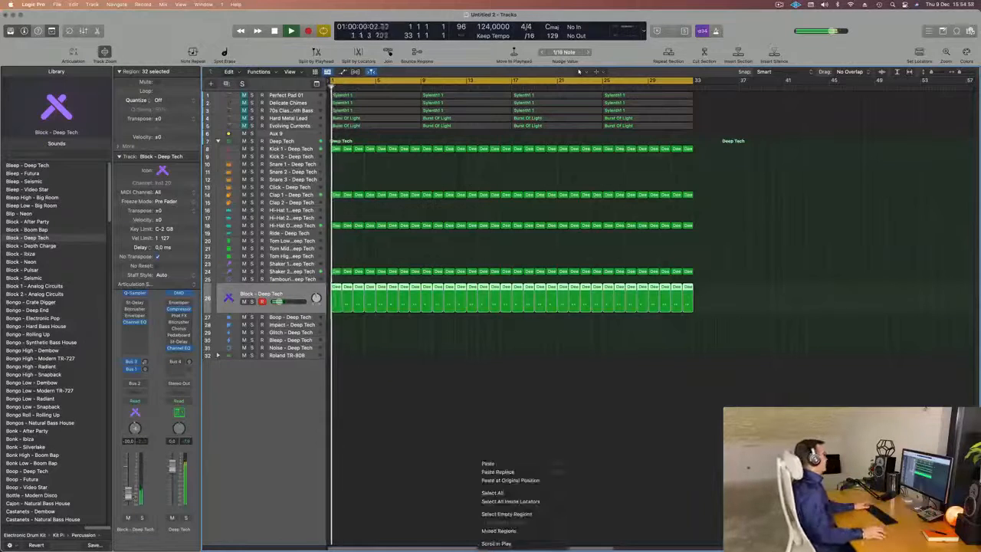
pyautogui.click(487, 416)
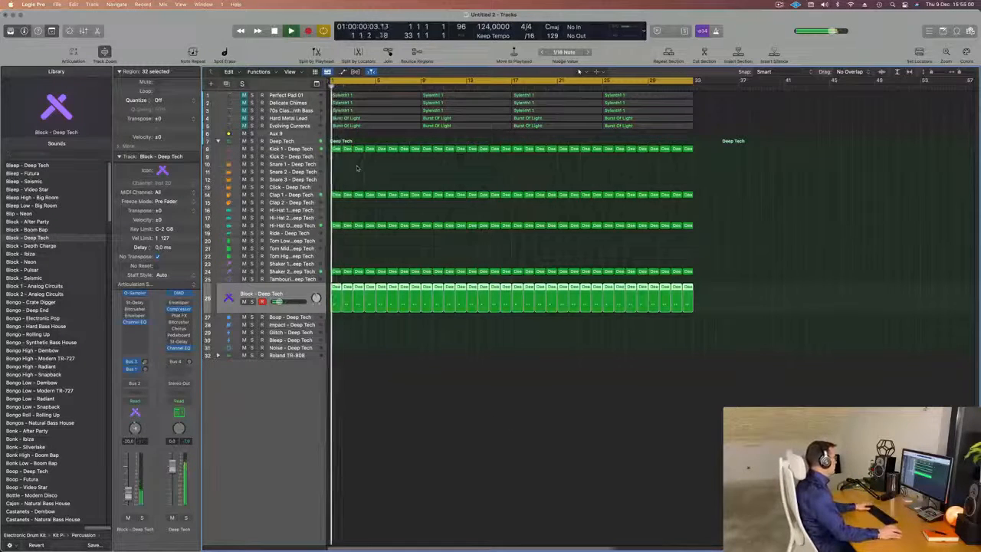
# - Balance the Hi-Hat Open and Shaker 2 levels by ear against the rest of the drum kit during playback
pyautogui.click(307, 227)
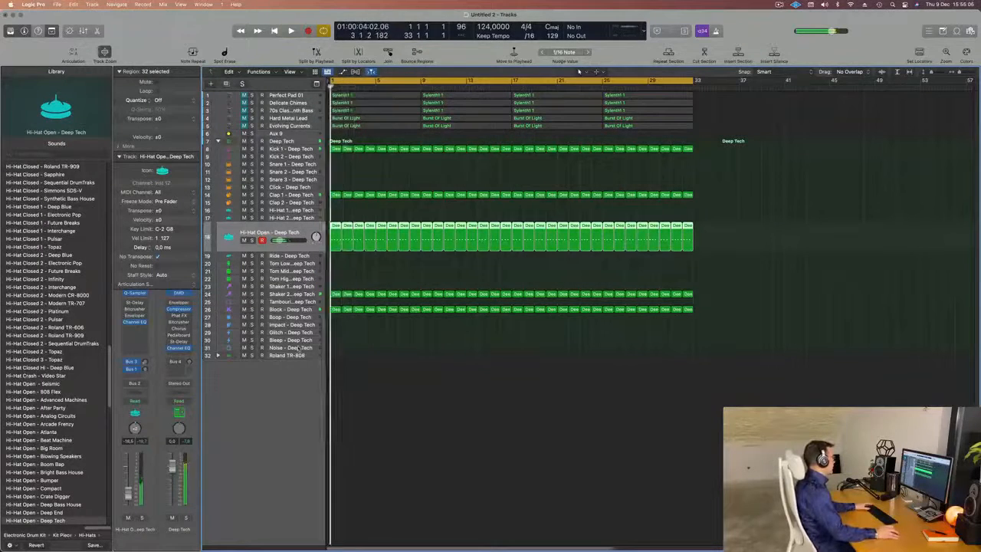
pyautogui.click(308, 295)
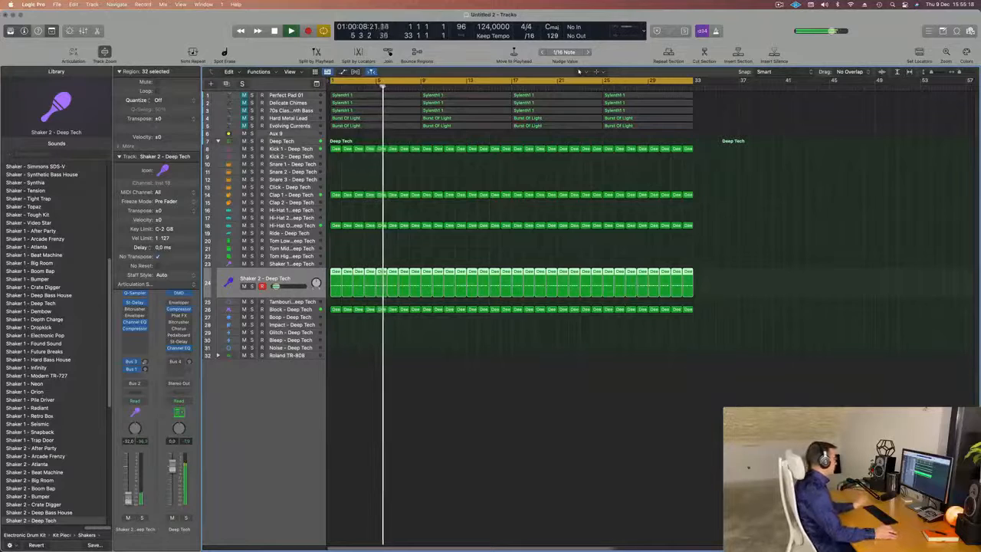
pyautogui.press('Return')
pyautogui.click(299, 231)
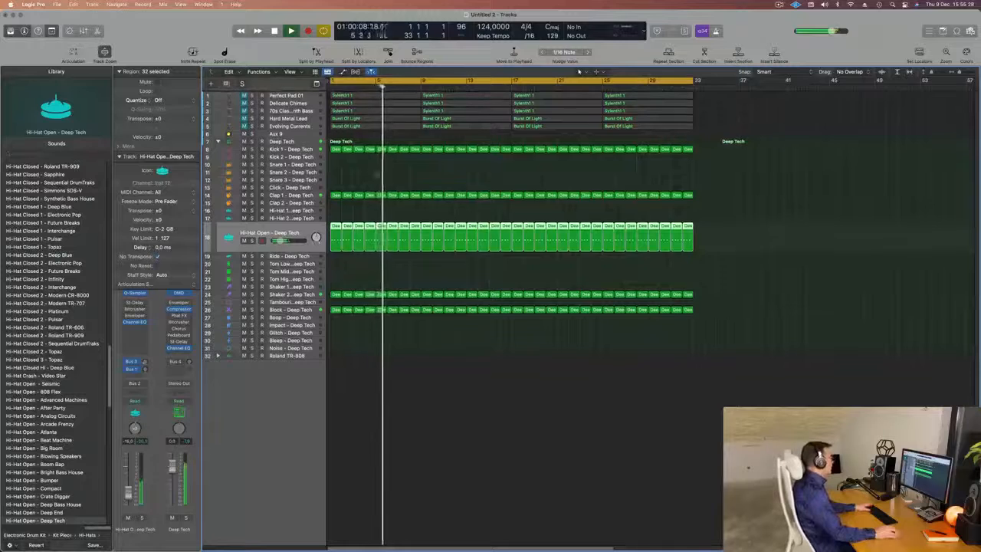
pyautogui.press('Return')
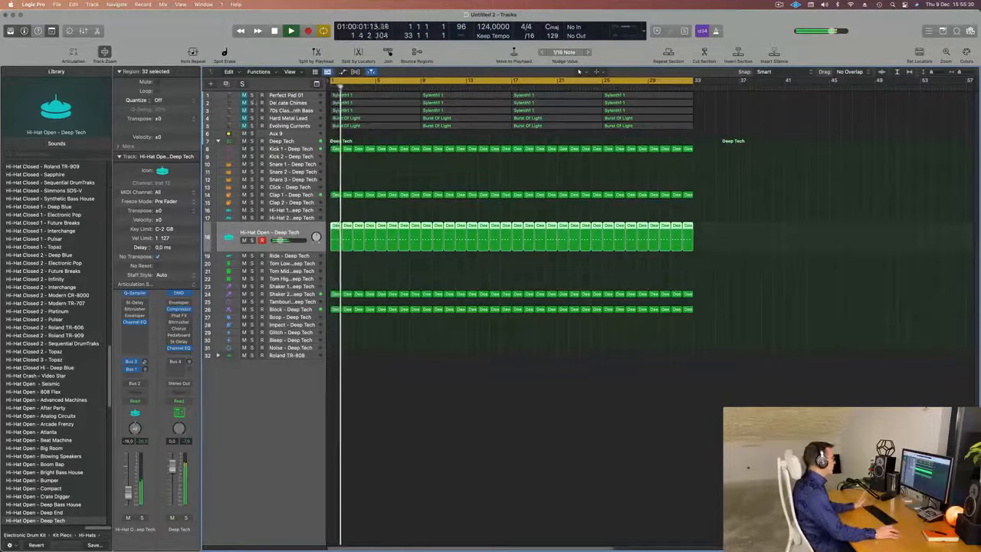
# - Move the 70s Classic Synth Bass track to the top of the track list and unmute it
pyautogui.moveTo(295, 109); pyautogui.dragTo(291, 94)
pyautogui.press('space')
pyautogui.press('space')
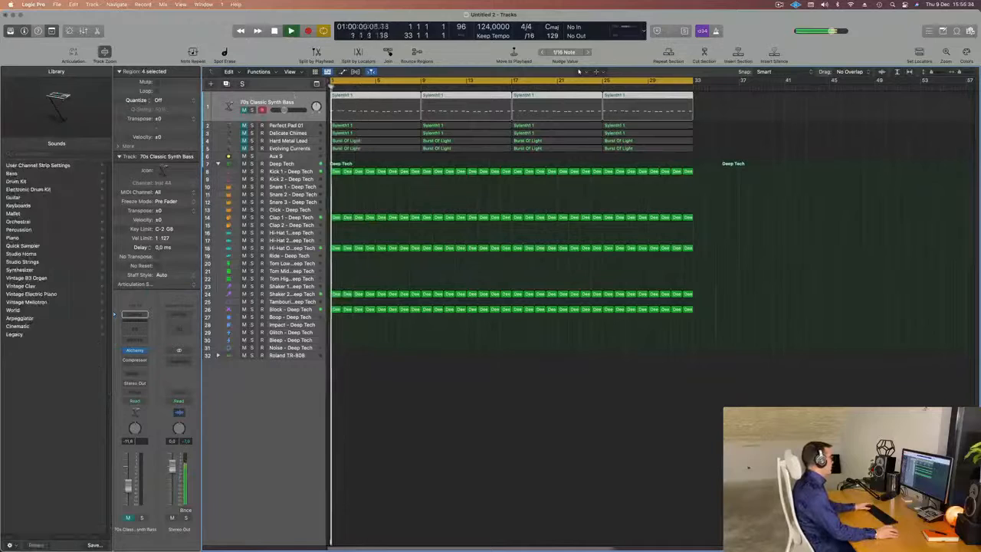
pyautogui.press('m')
pyautogui.press('space')
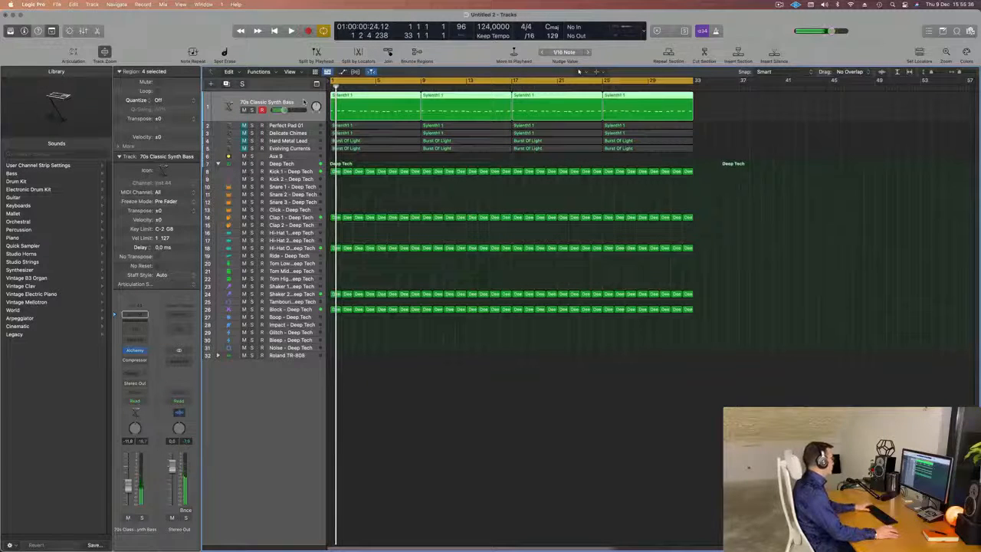
# - Replay the drums with the 70s Classic Synth Bass and set the bass level to about -17 dB by ear
pyautogui.press('space')
pyautogui.press('space')
pyautogui.press('space')
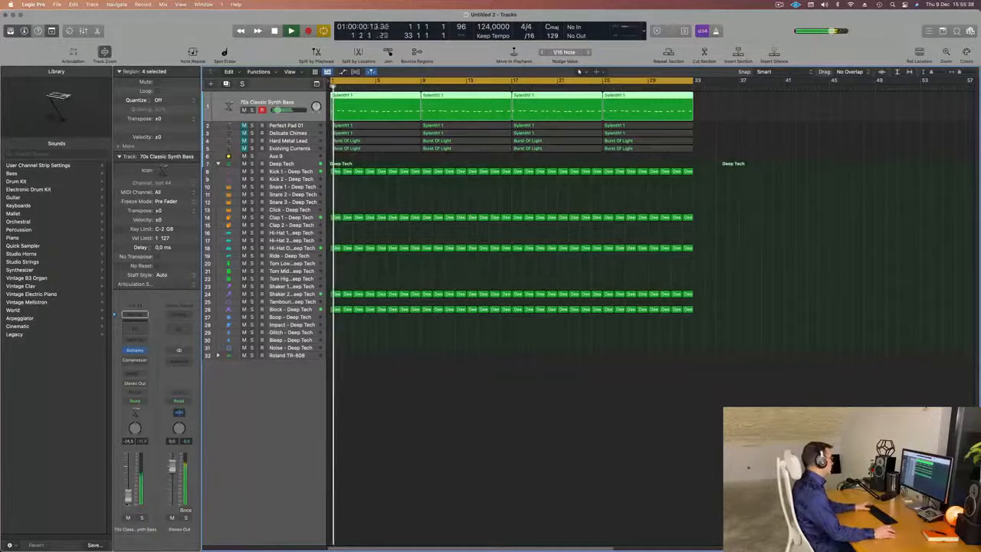
pyautogui.press('space')
pyautogui.press('space')
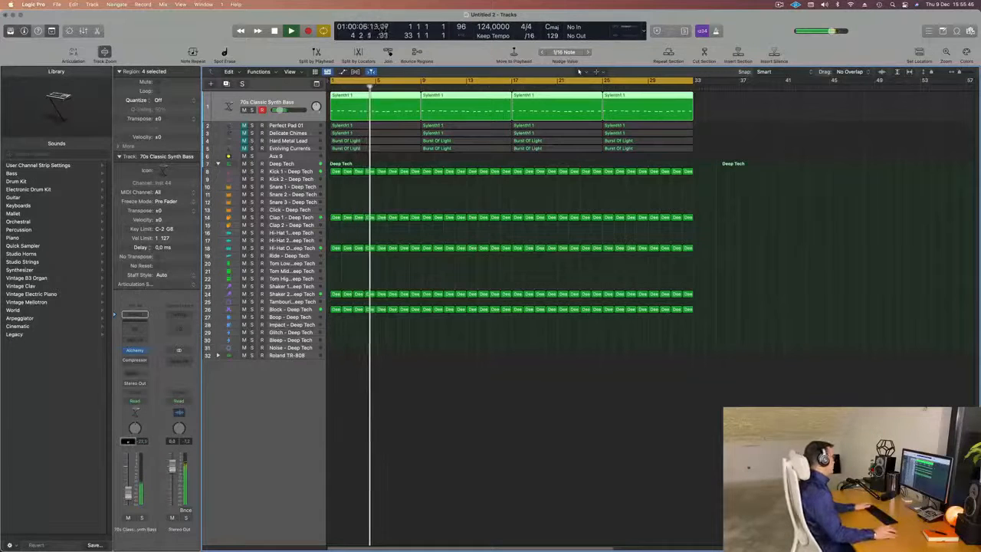
pyautogui.press('space')
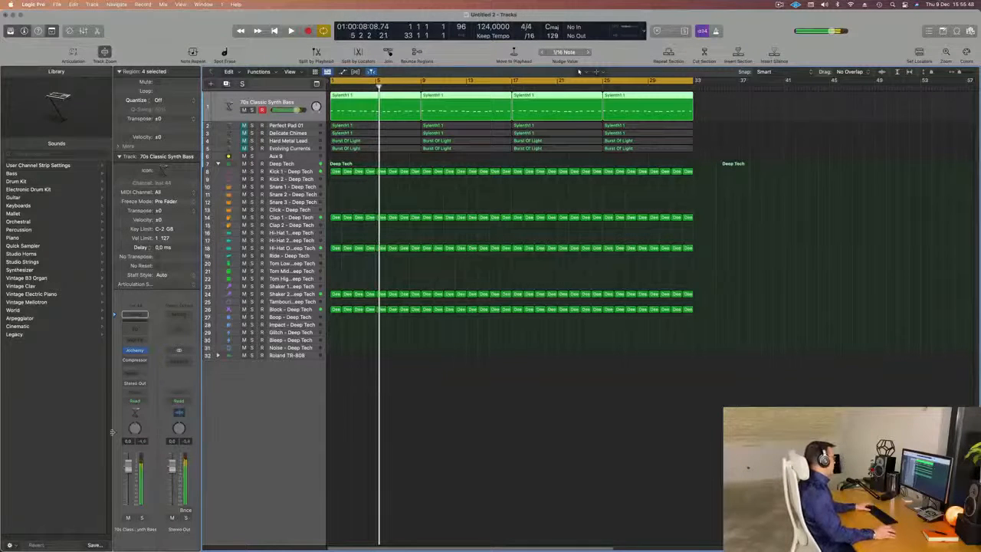
pyautogui.press('Return')
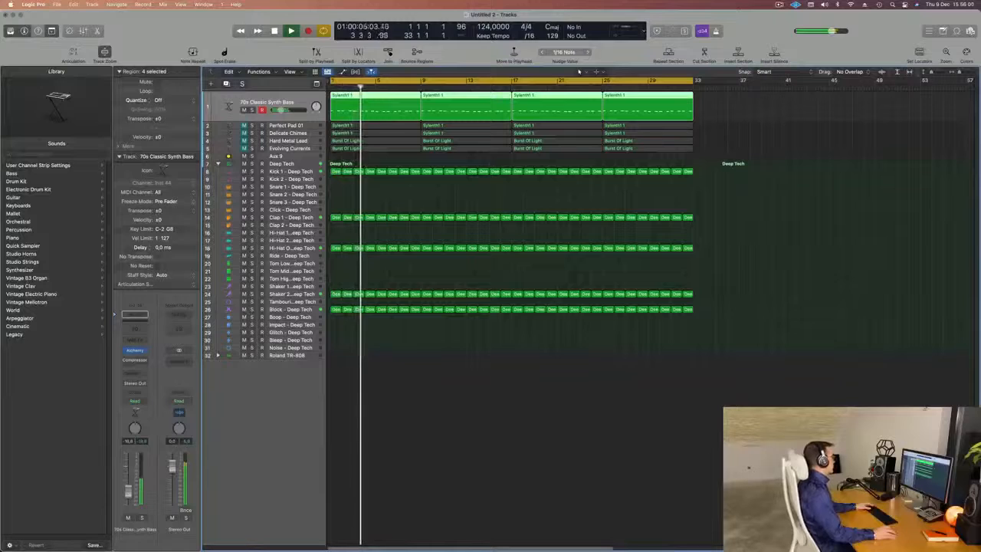
# - Adjust the bass's Alchemy cutoff by ear, close its window and lower the Block track's level to about -22 dB
pyautogui.click(135, 350)
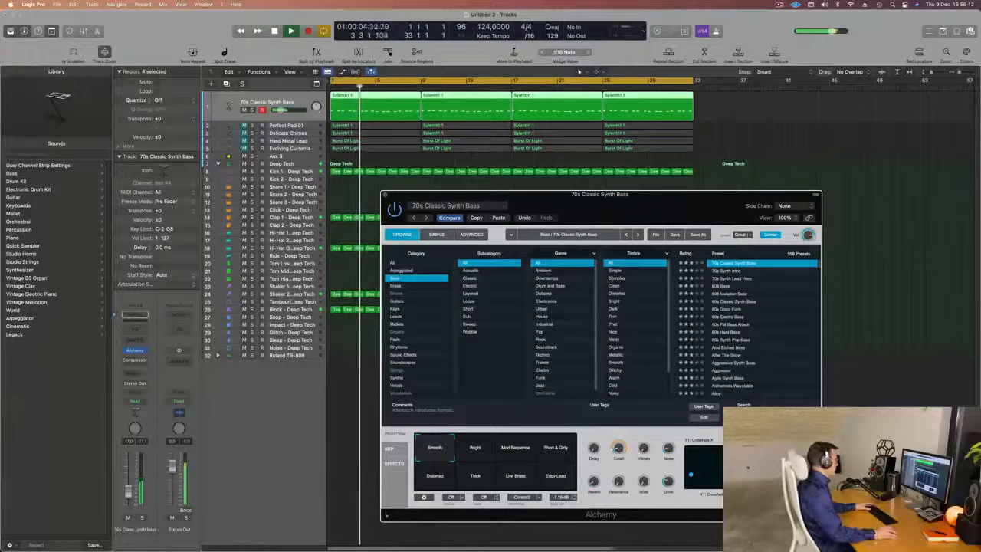
pyautogui.press('Return')
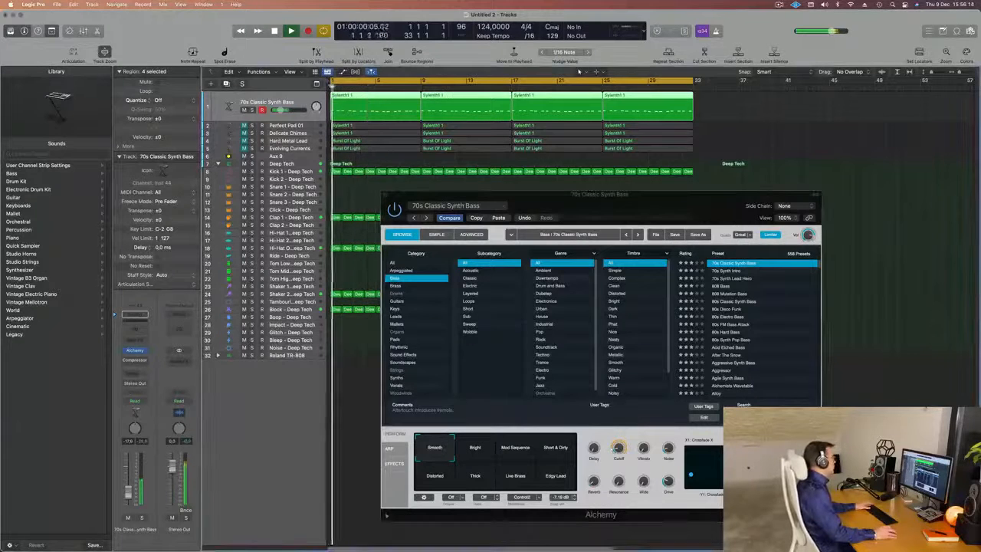
pyautogui.click(386, 195)
pyautogui.click(285, 309)
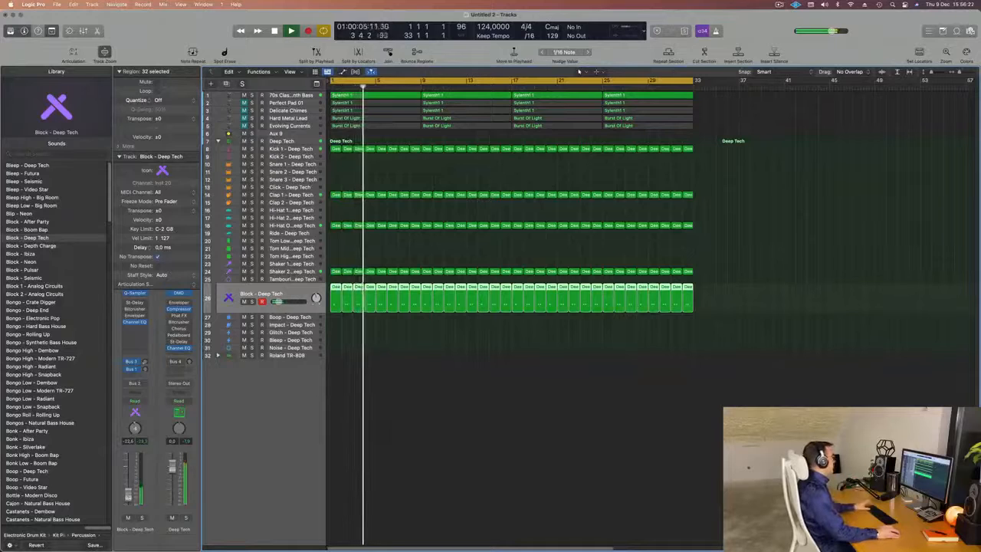
pyautogui.press('Return')
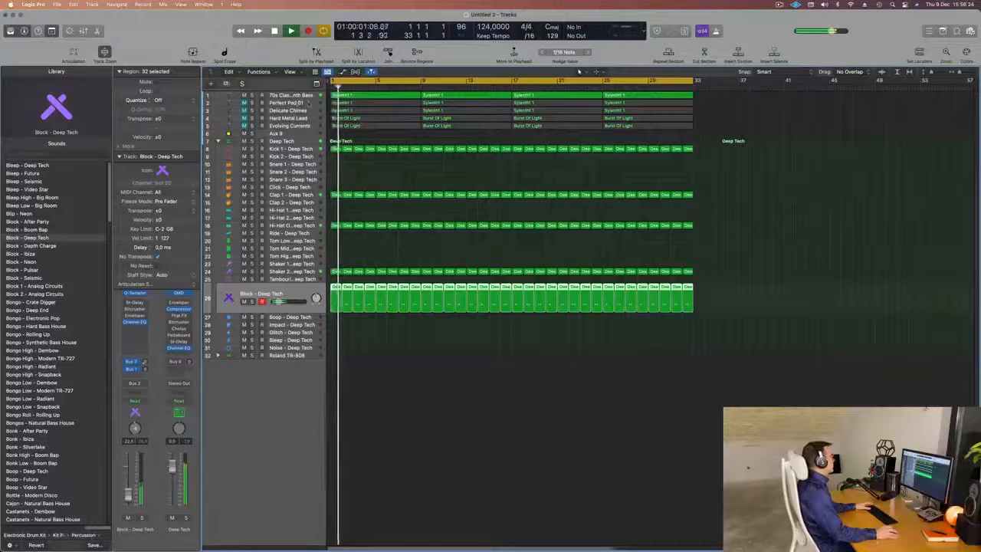
# - Unmute Perfect Pad 01 and lower its level to about -25 dB during playback
pyautogui.click(295, 107)
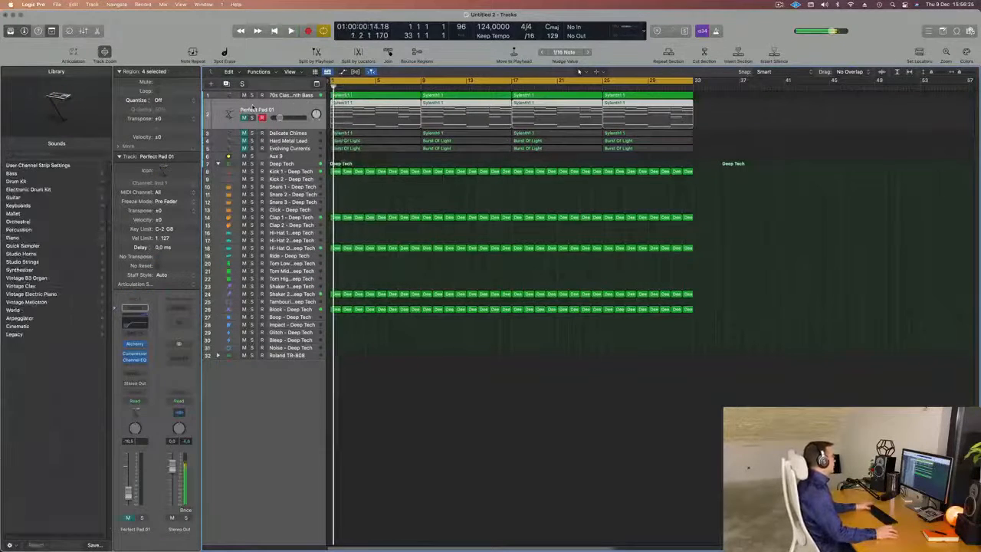
pyautogui.hotkey('ctrl', 'm')
pyautogui.press('space')
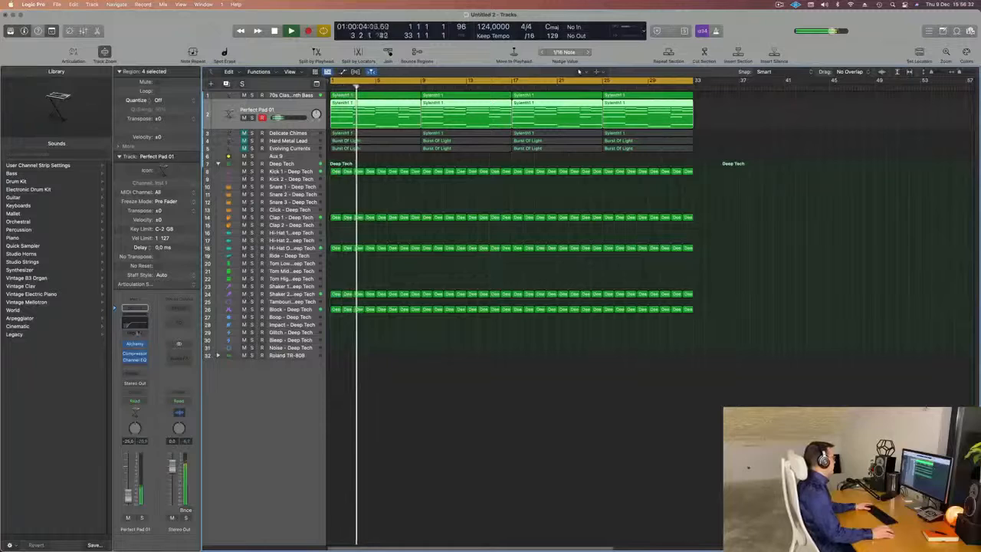
# - Raise the low cut in the Perfect Pad 01 Channel EQ to 158 Hz and close its window
pyautogui.click(143, 320)
pyautogui.click(294, 382)
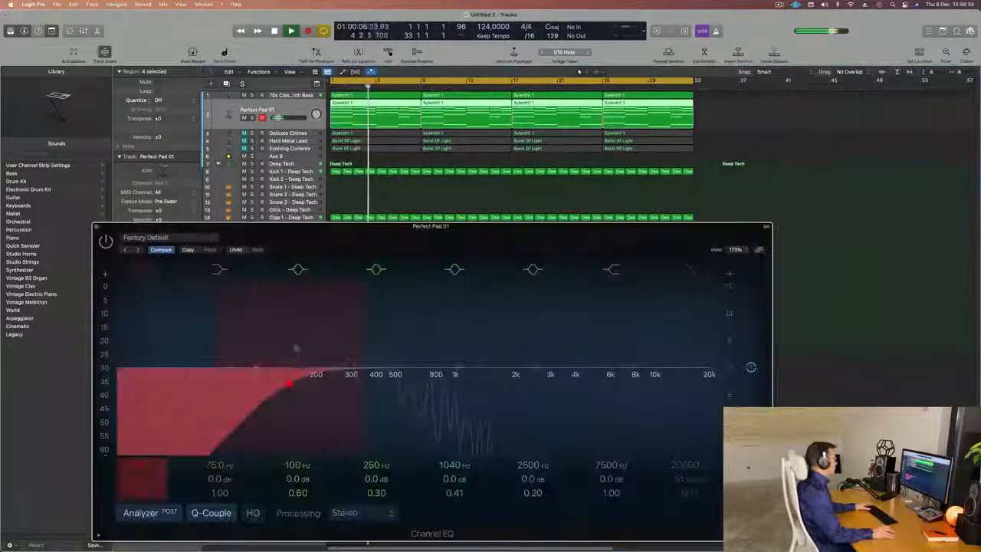
pyautogui.moveTo(294, 382); pyautogui.dragTo(302, 380)
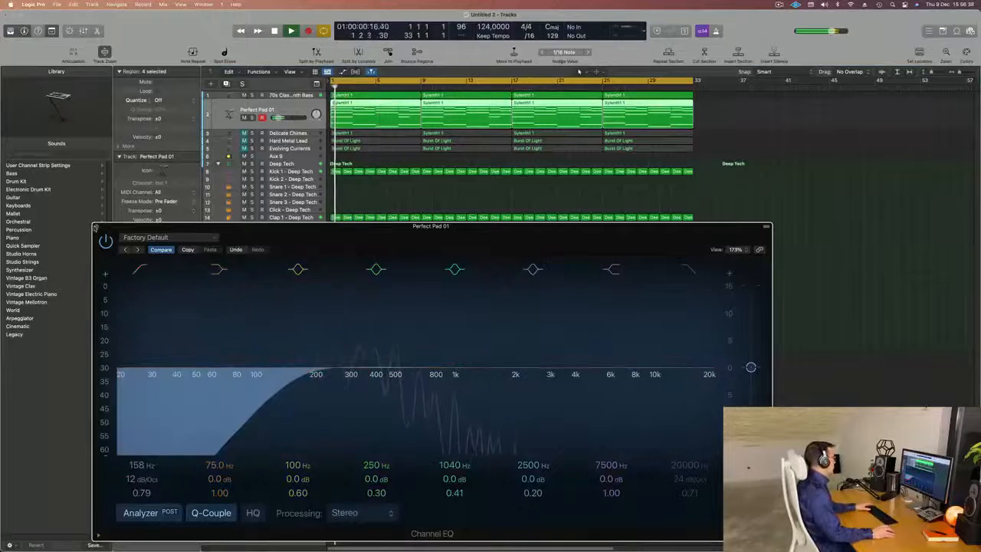
pyautogui.click(95, 228)
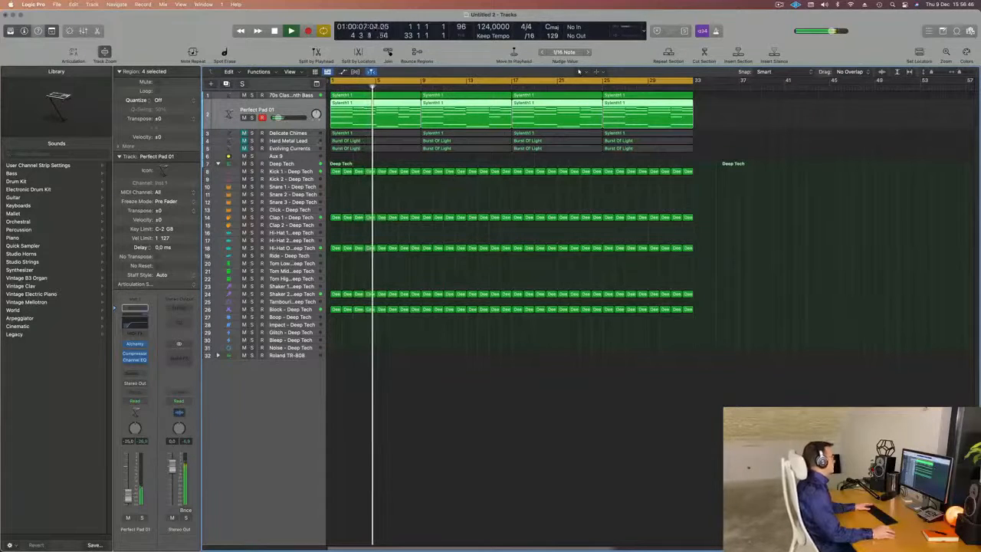
# - Unmute Delicate Chimes, pull its fader down and bring it up to about -19.5 dB during playback
pyautogui.click(299, 134)
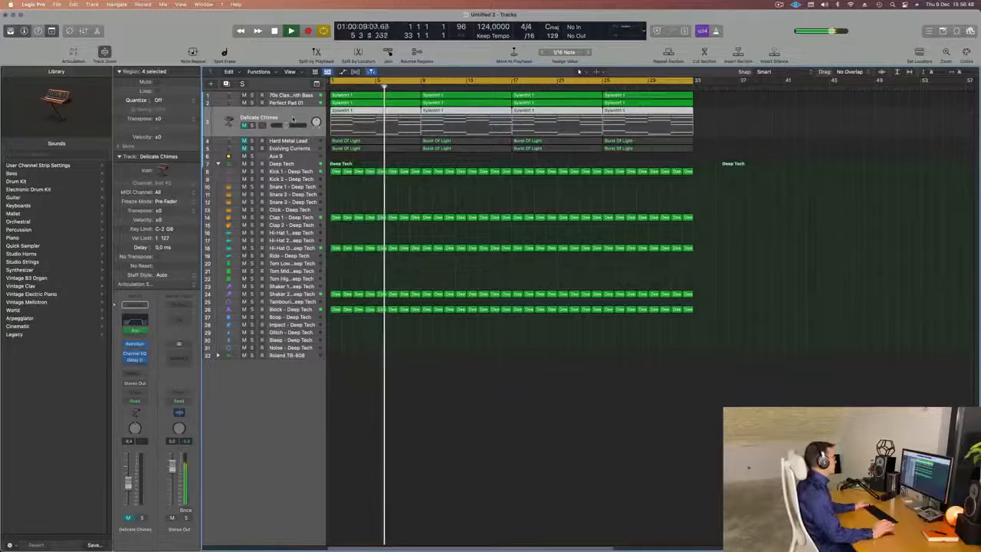
pyautogui.press('Return')
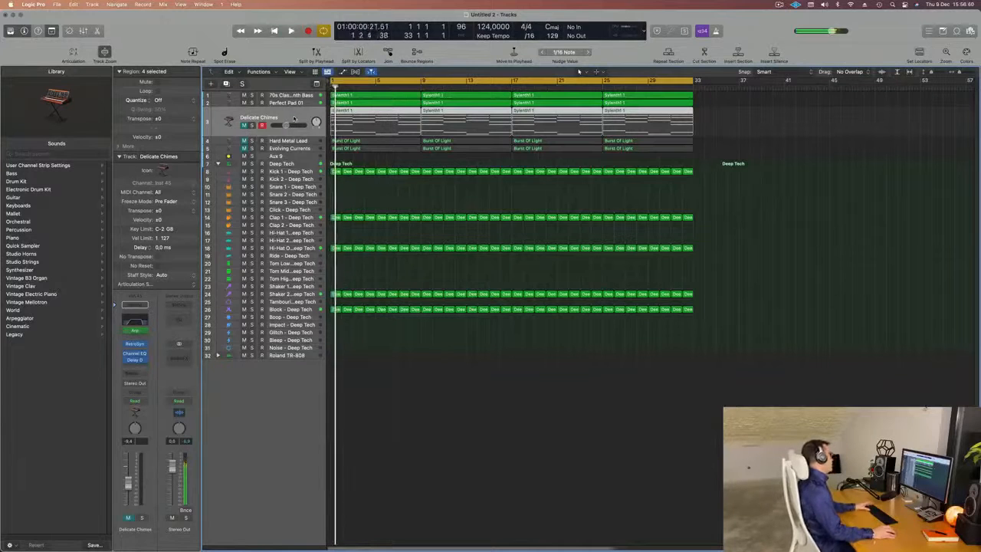
pyautogui.moveTo(285, 125); pyautogui.dragTo(274, 125)
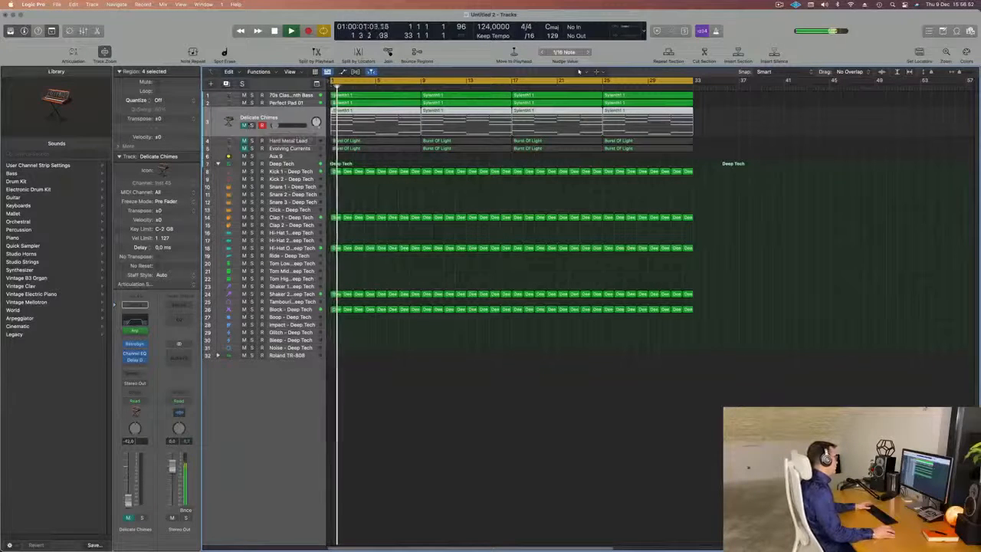
pyautogui.click(244, 125)
pyautogui.press('space')
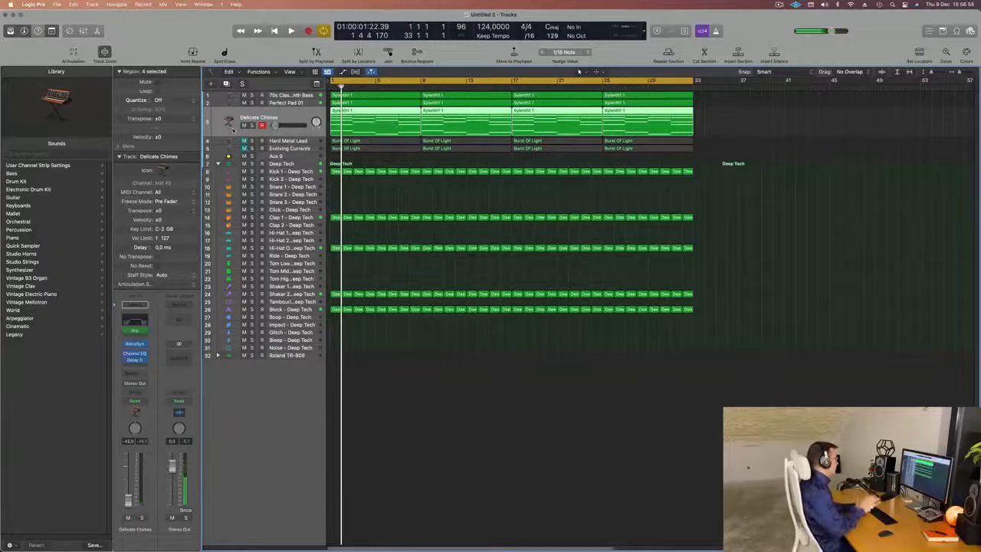
pyautogui.press('space')
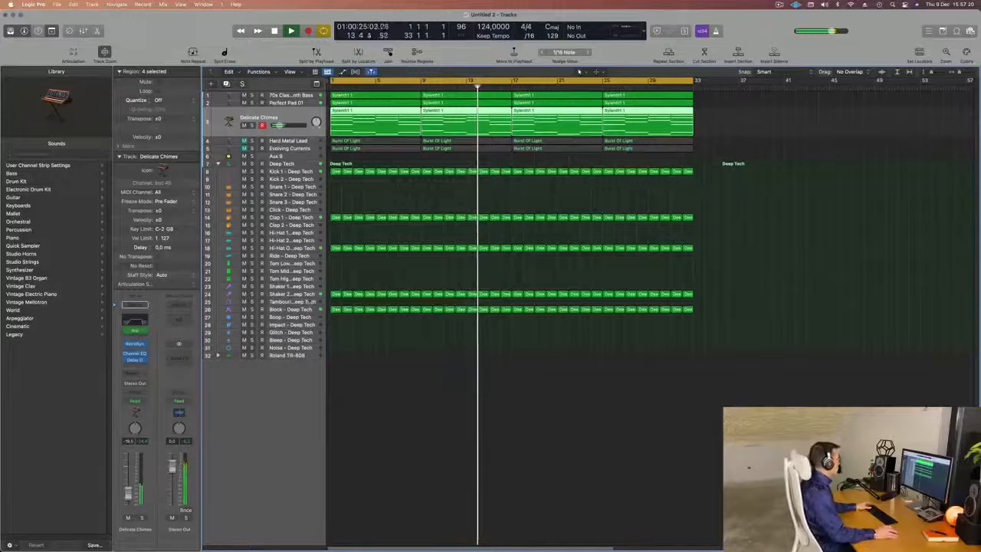
# - Lower the Block track's level during playback and return to the Delicate Chimes track to check its balance
pyautogui.click(303, 315)
pyautogui.click(300, 288)
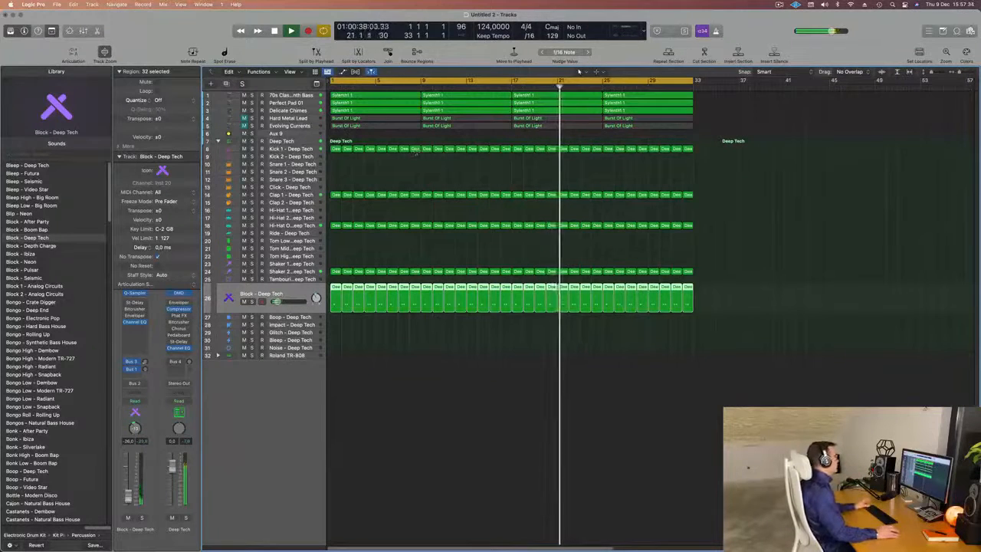
pyautogui.click(305, 112)
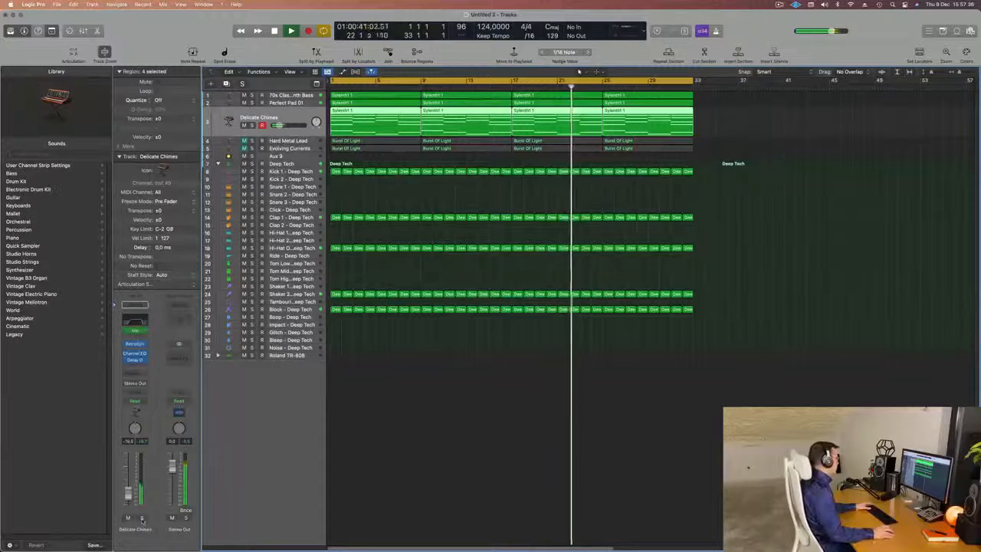
pyautogui.hotkey('ctrl', 's')
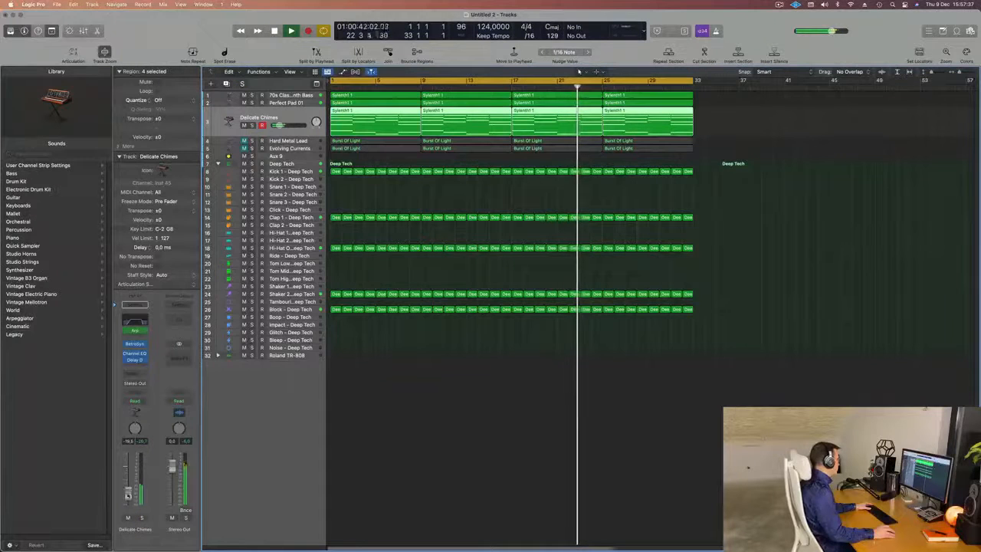
# - Enable the high cut in the Delicate Chimes Channel EQ, lower it to just under 4 kHz, and close its window
pyautogui.click(135, 319)
pyautogui.click(831, 145)
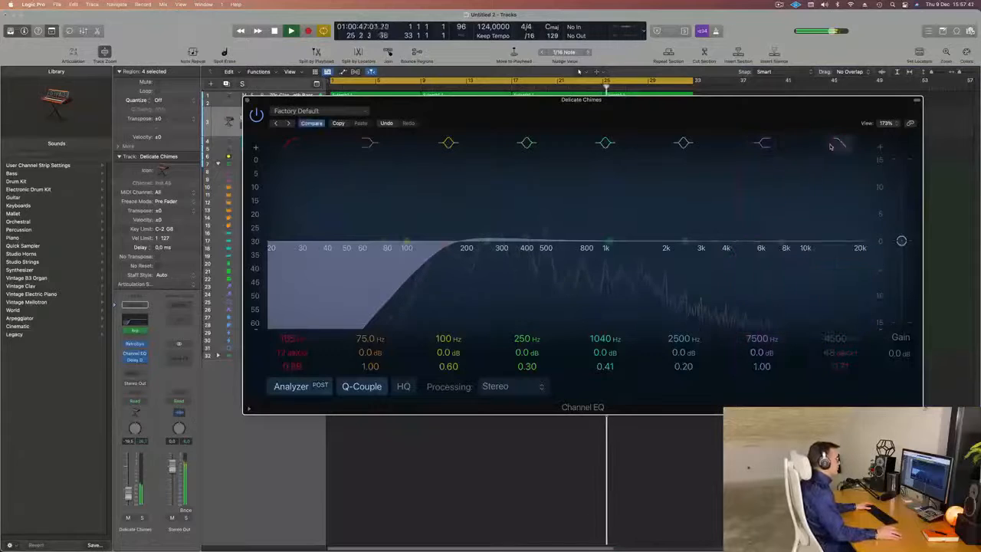
pyautogui.click(831, 145)
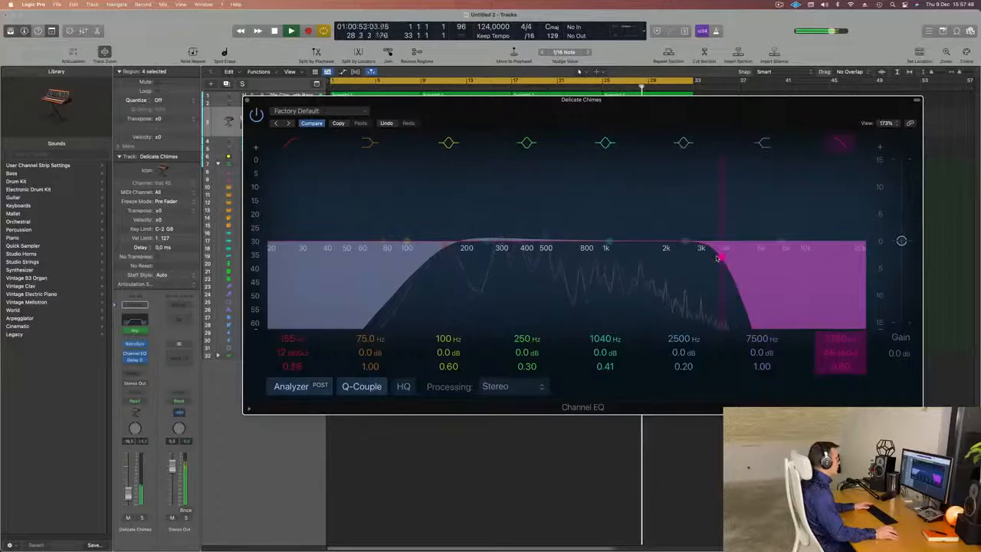
pyautogui.click(246, 100)
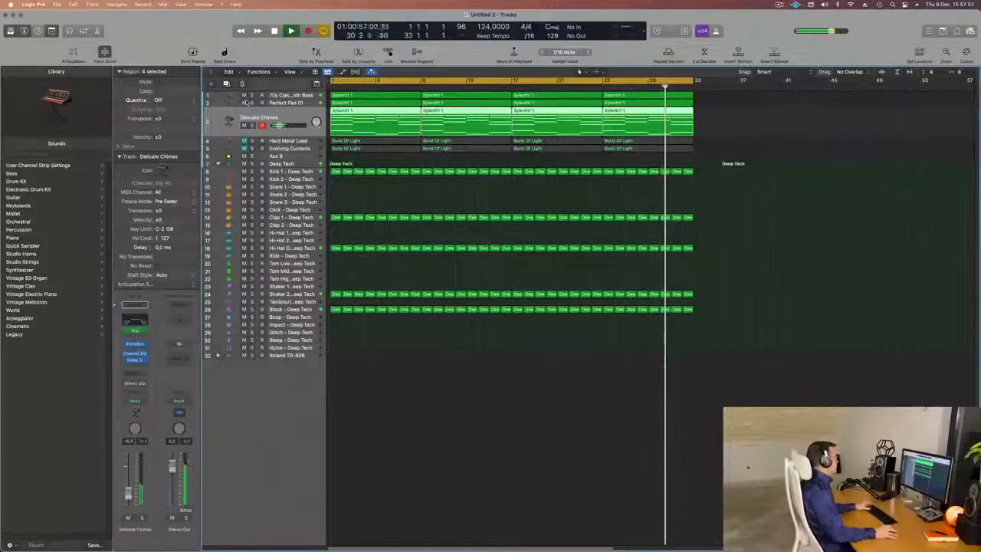
# - Unmute Hard Metal Lead and Evolving Currents, and lower their Aux 9 bus to about -42 dB during playback
pyautogui.click(247, 156)
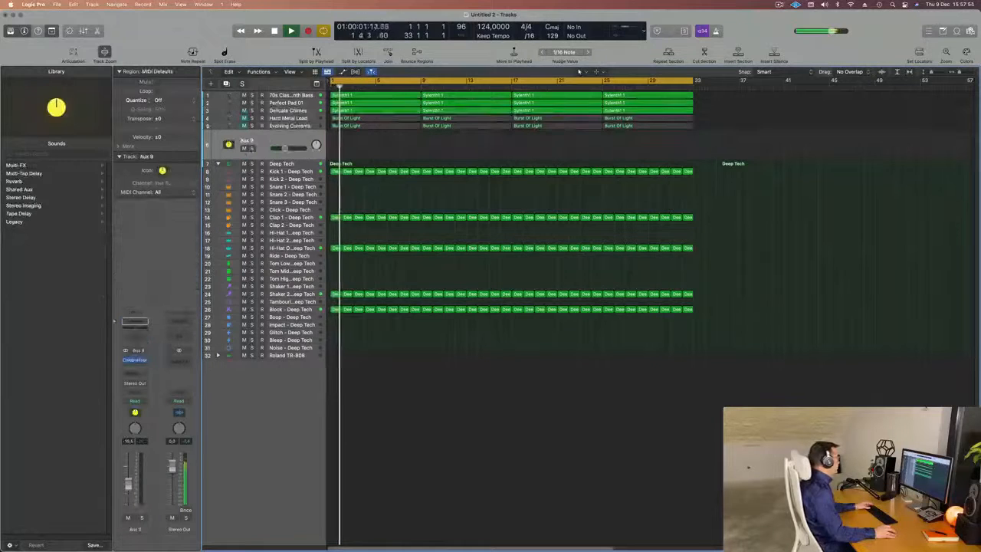
pyautogui.click(243, 148)
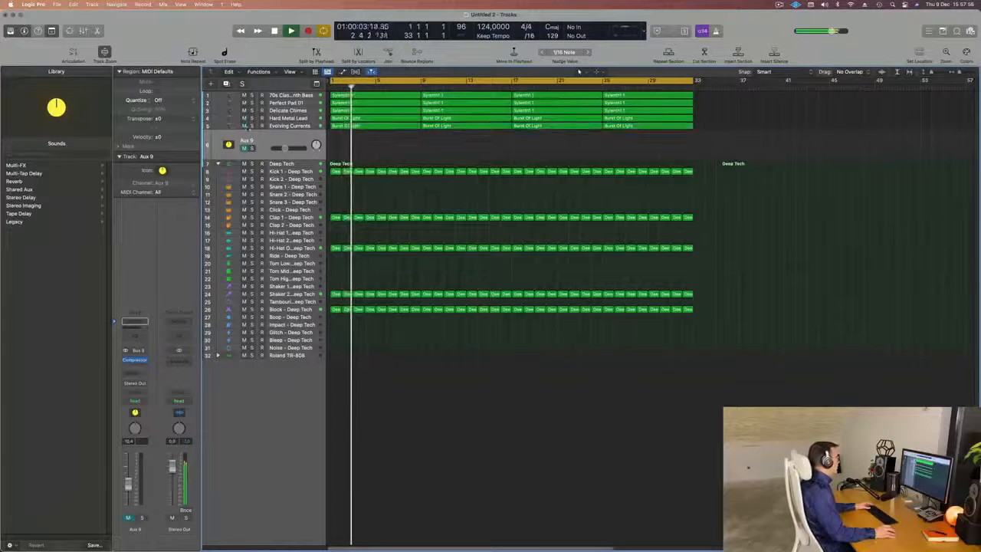
pyautogui.moveTo(285, 148); pyautogui.dragTo(273, 147)
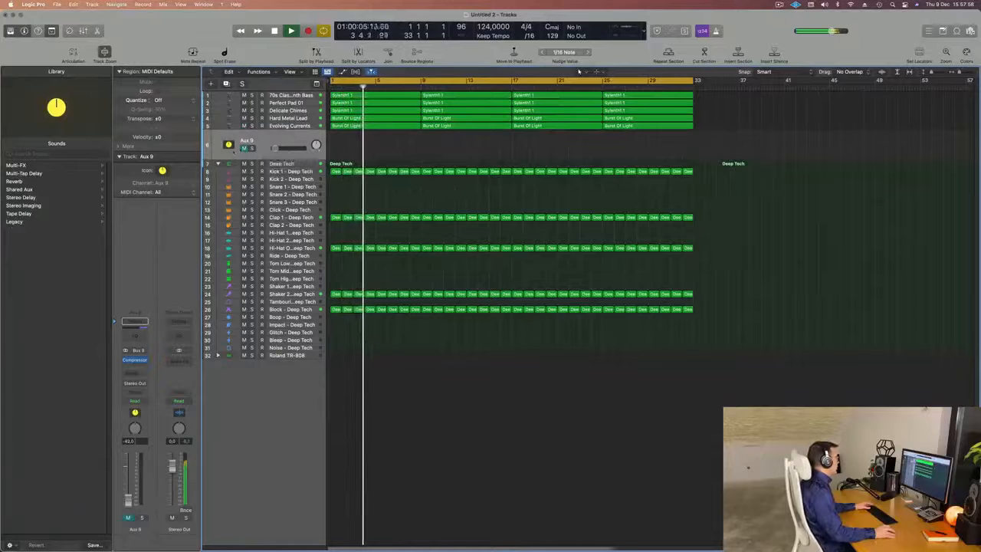
pyautogui.press('space')
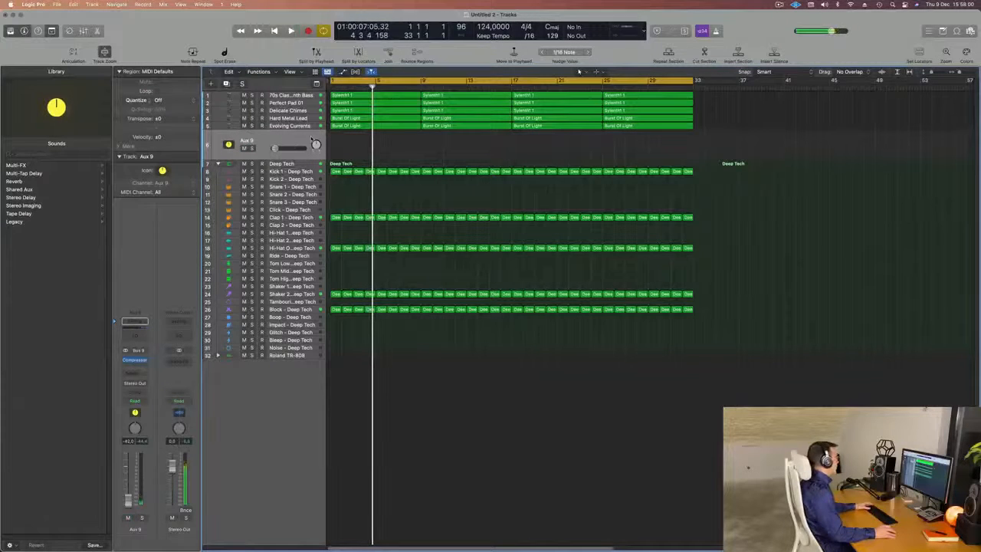
# - Turn down the Bus 8 sends on Hard Metal Lead and Evolving Currents, and pull the Aux 9 fader fully down
pyautogui.click(306, 120)
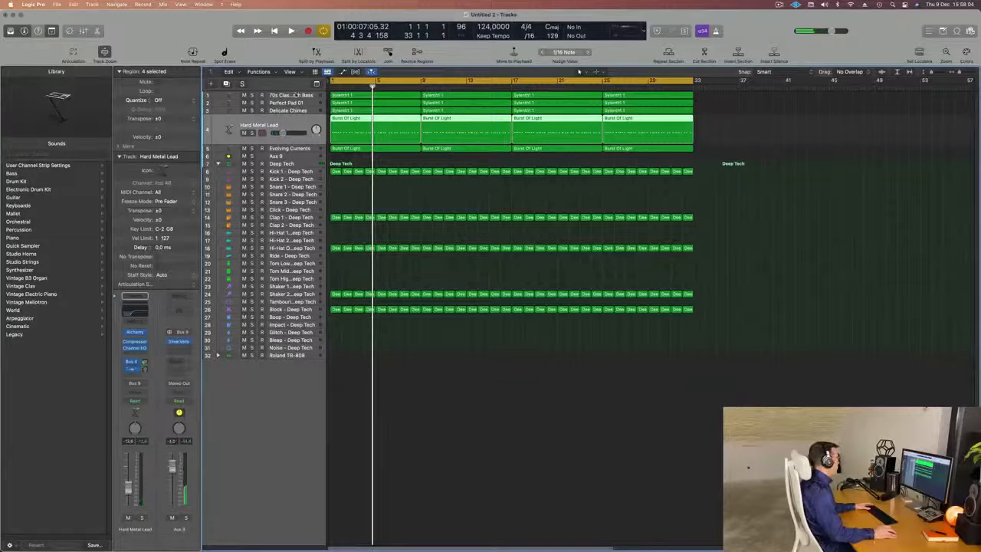
pyautogui.press('Down')
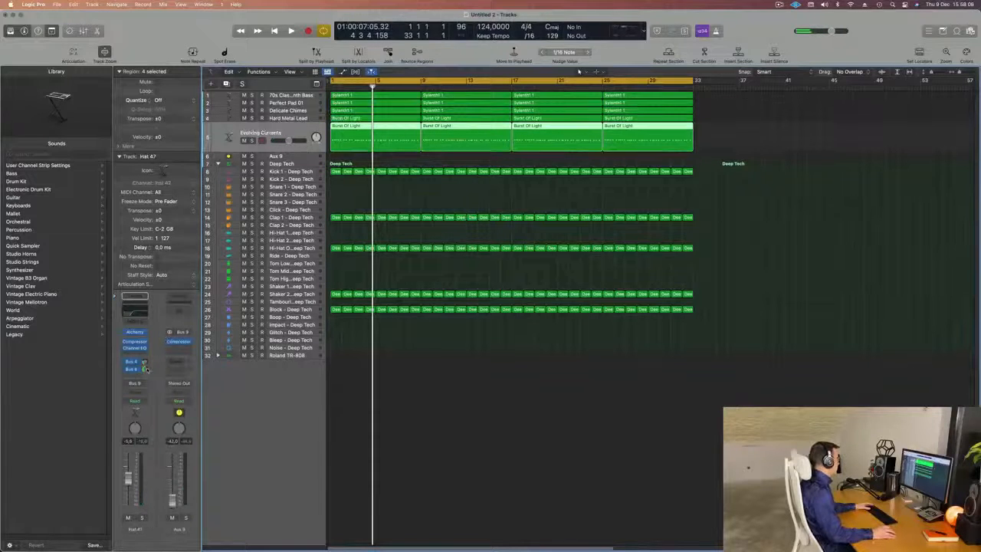
pyautogui.press('space')
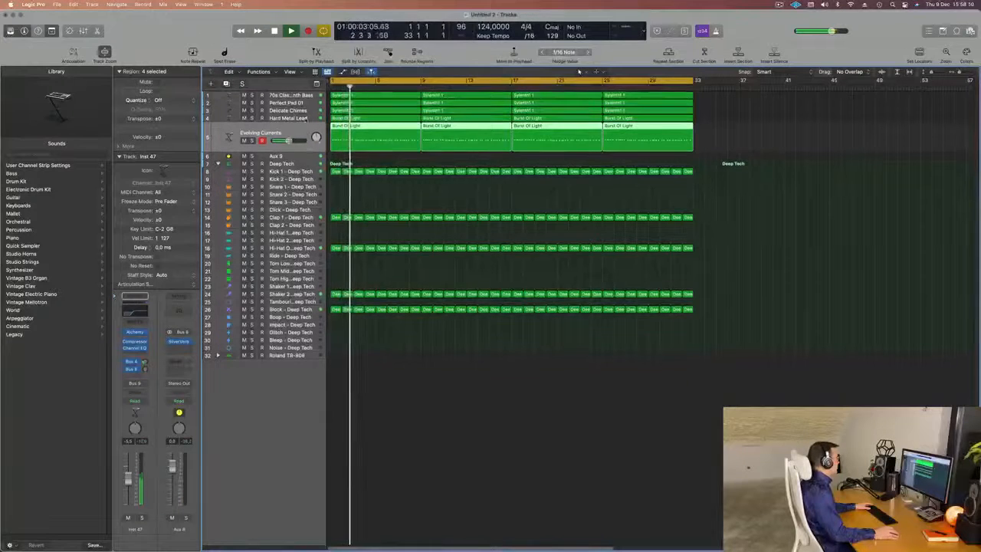
pyautogui.press('Up')
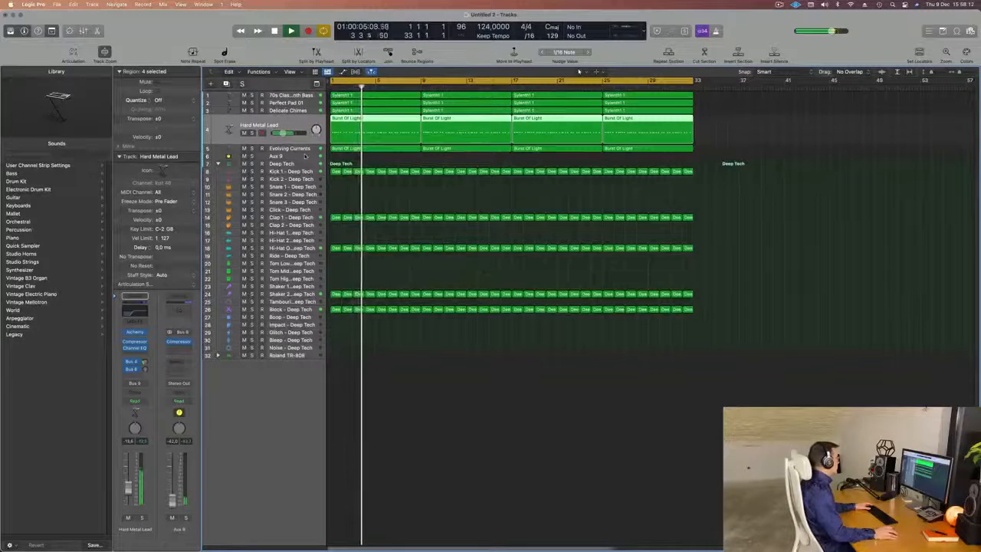
pyautogui.press('Down')
pyautogui.press('Down')
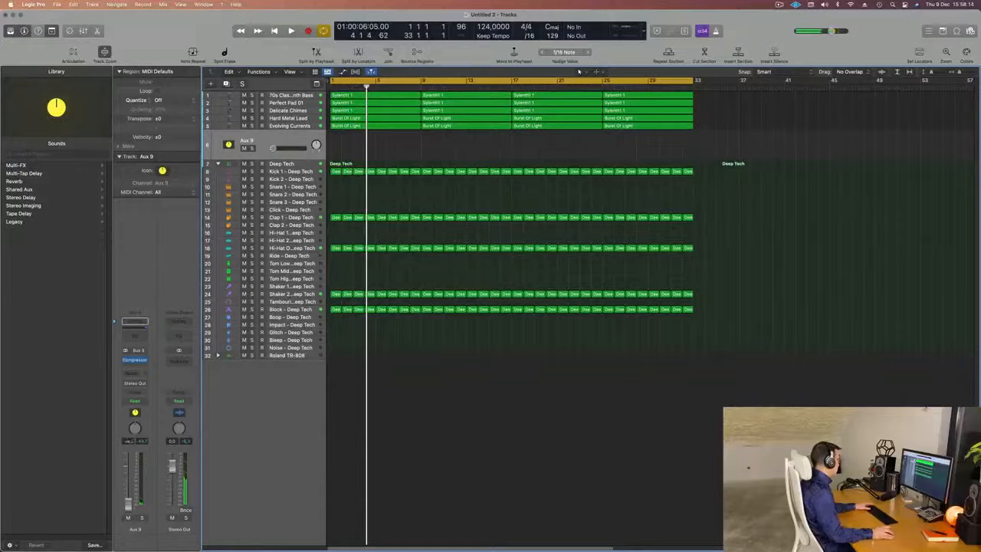
# - Turn down the Bus 4 sends on both lead tracks during playback and raise Aux 9 to about -14.6 dB
pyautogui.press('Return')
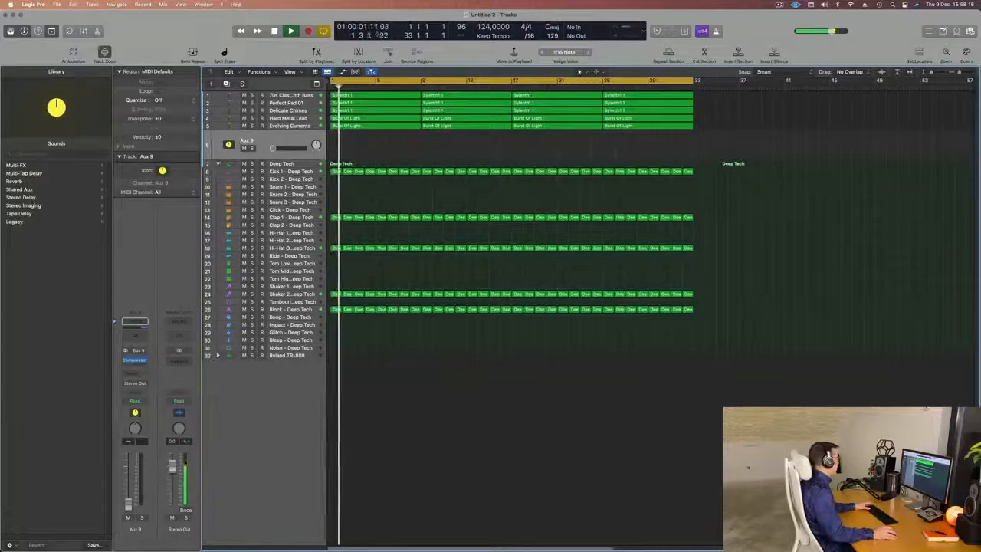
pyautogui.press('Up')
pyautogui.press('Up')
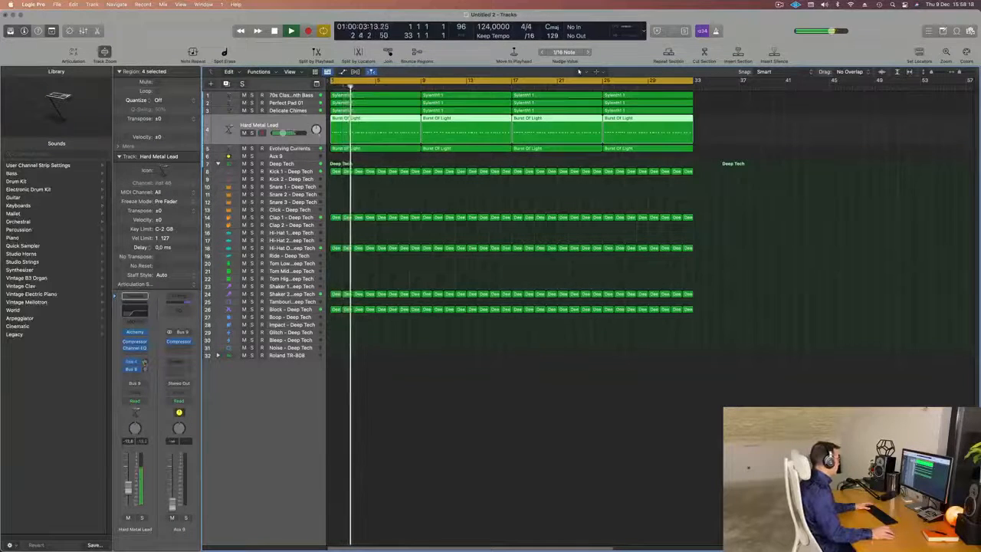
pyautogui.press('Down')
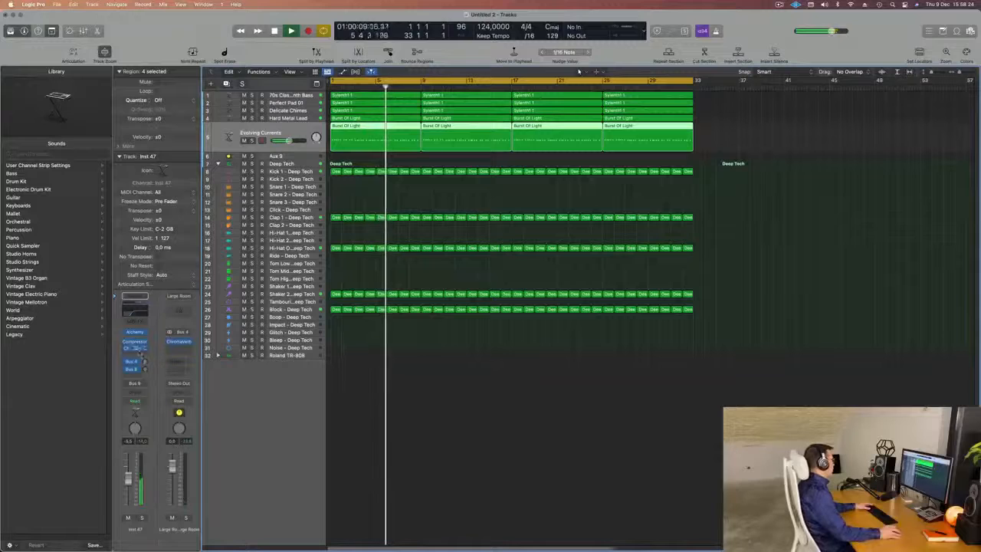
pyautogui.press('Return')
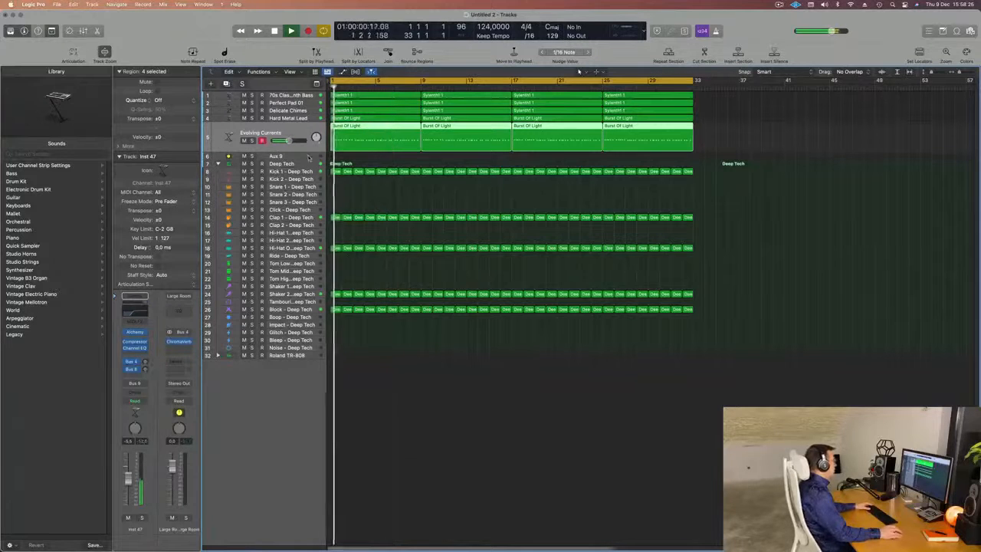
pyautogui.press('Down')
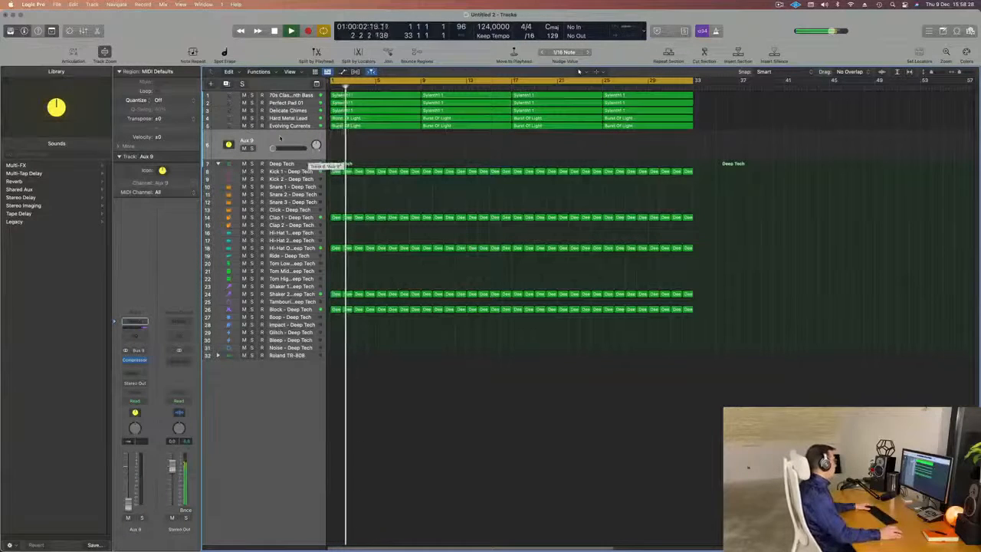
pyautogui.press('Return')
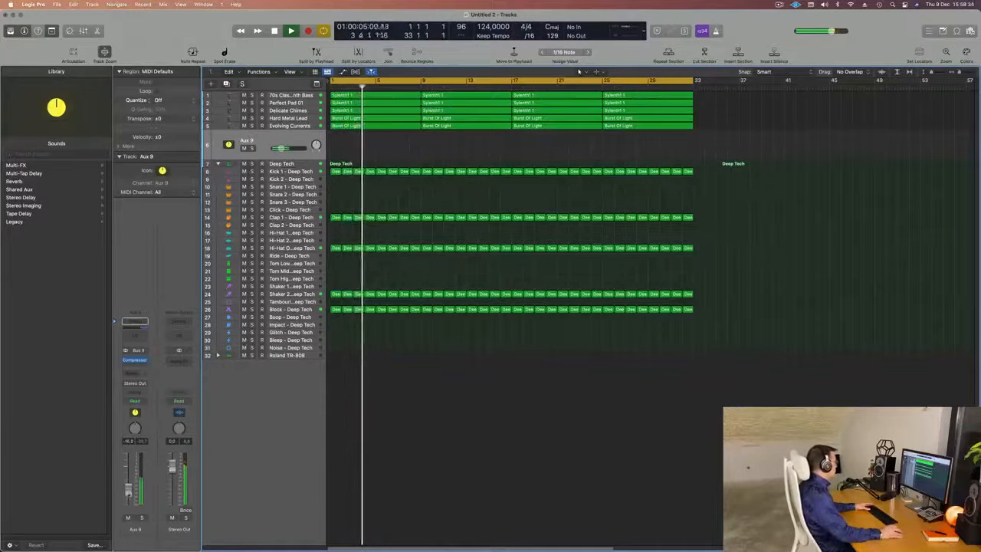
# - Try adding a Bus 9 send on Aux 9 and play the track from the start
pyautogui.click(134, 374)
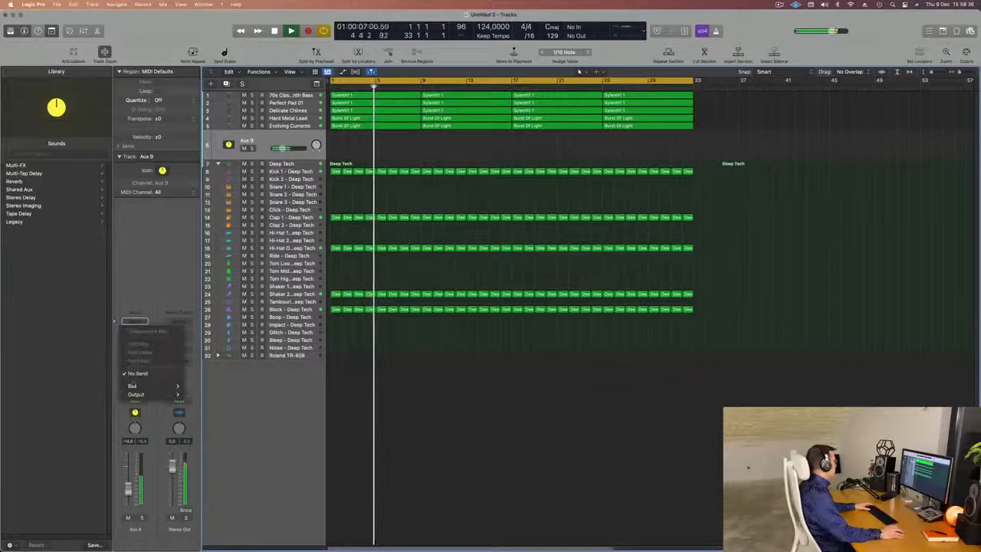
pyautogui.moveTo(141, 387)
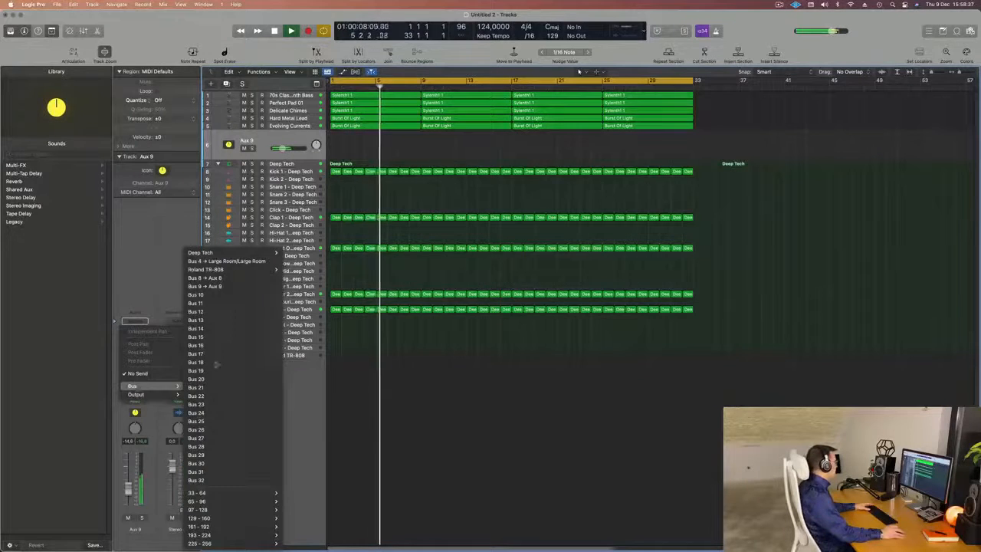
pyautogui.click(230, 286)
pyautogui.press('Return')
pyautogui.press('space')
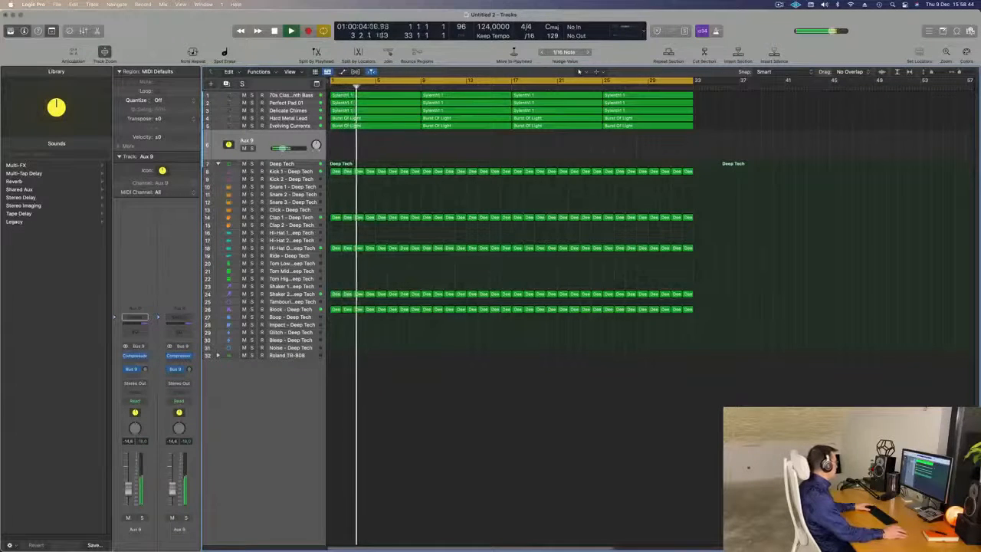
# - Reassign the Aux 9 send to Bus 8 and raise its send level during playback
pyautogui.click(135, 369)
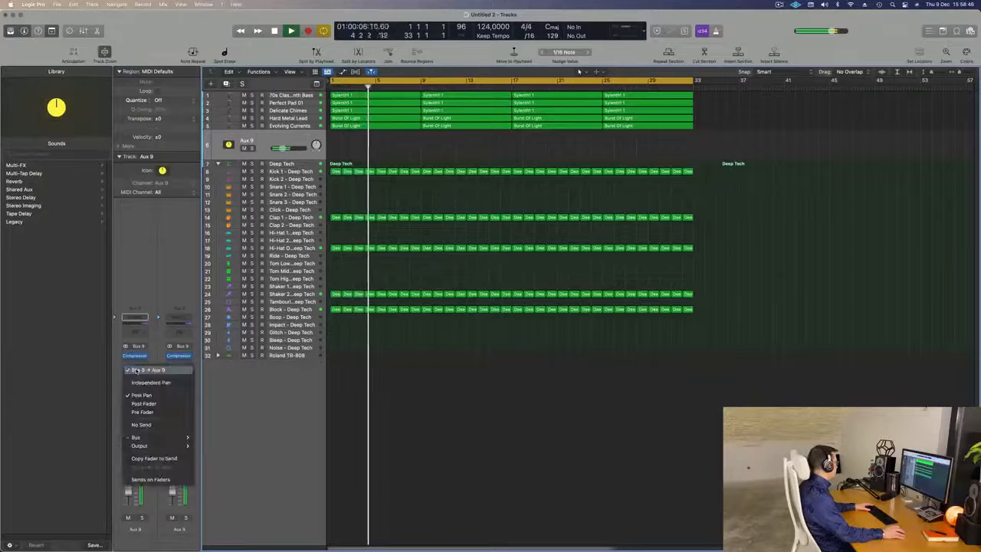
pyautogui.moveTo(138, 438)
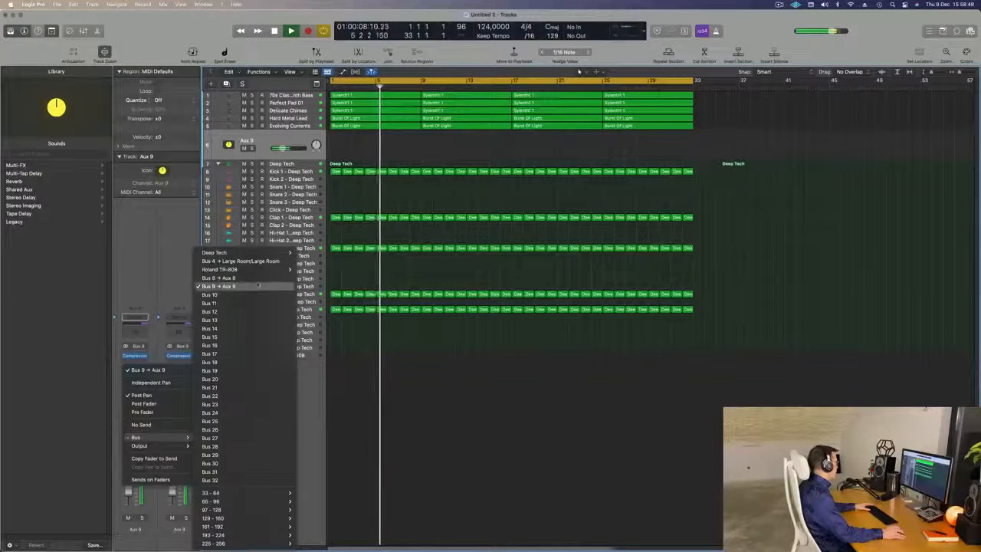
pyautogui.click(256, 279)
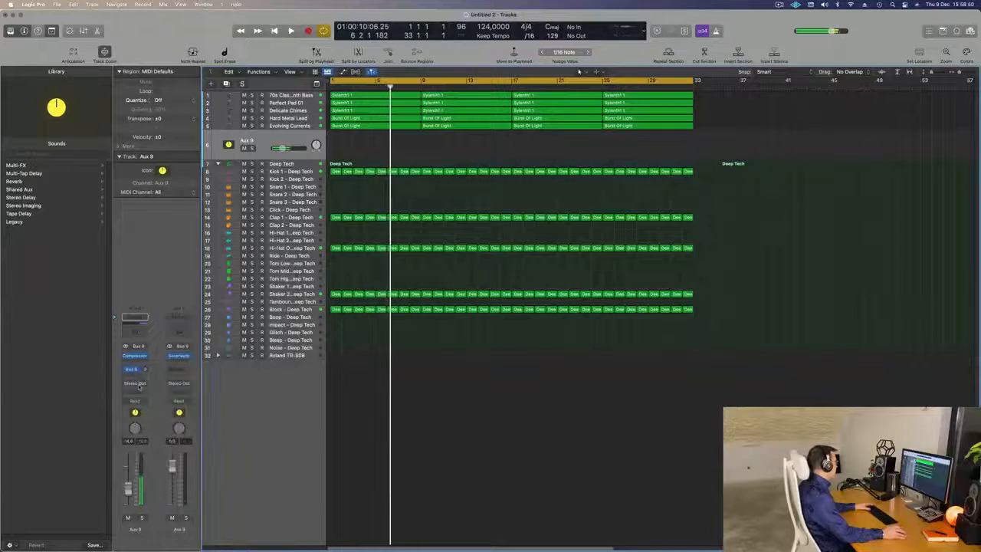
pyautogui.press('space')
pyautogui.moveTo(145, 371); pyautogui.dragTo(148, 371)
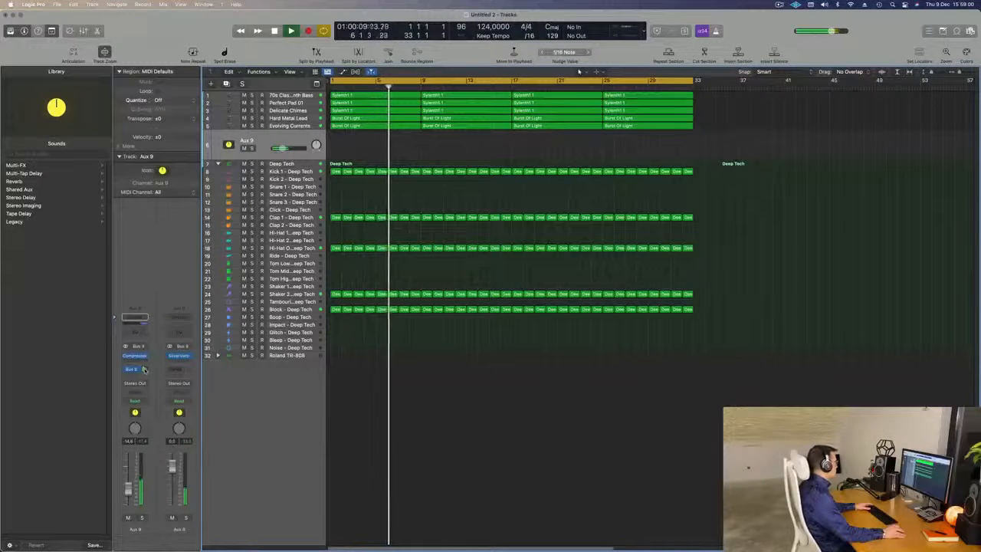
pyautogui.moveTo(145, 369); pyautogui.dragTo(144, 367)
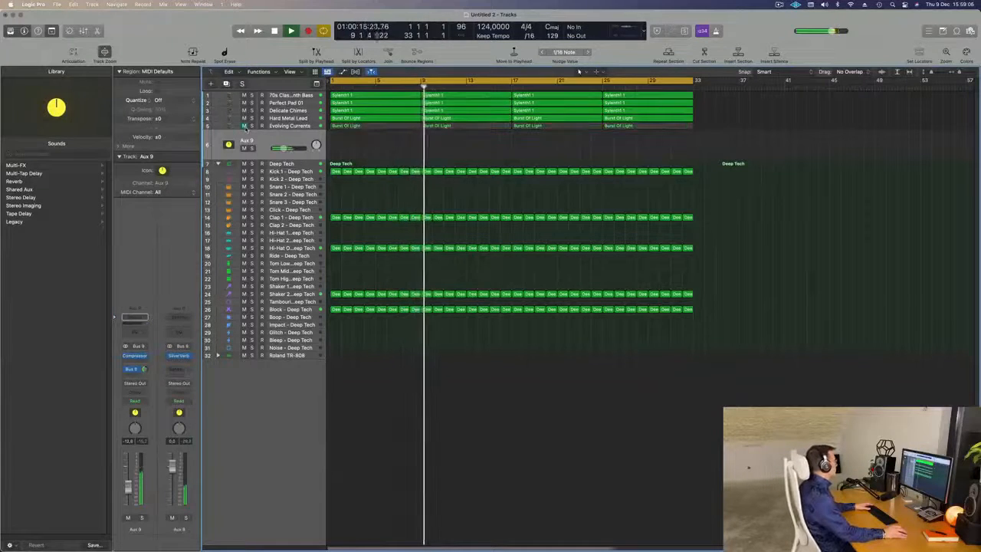
# - Set Hard Metal Lead to about -11 dB with Evolving Currents muted, and unmute Evolving Currents again
pyautogui.press('Up')
pyautogui.press('Up')
pyautogui.press('Return')
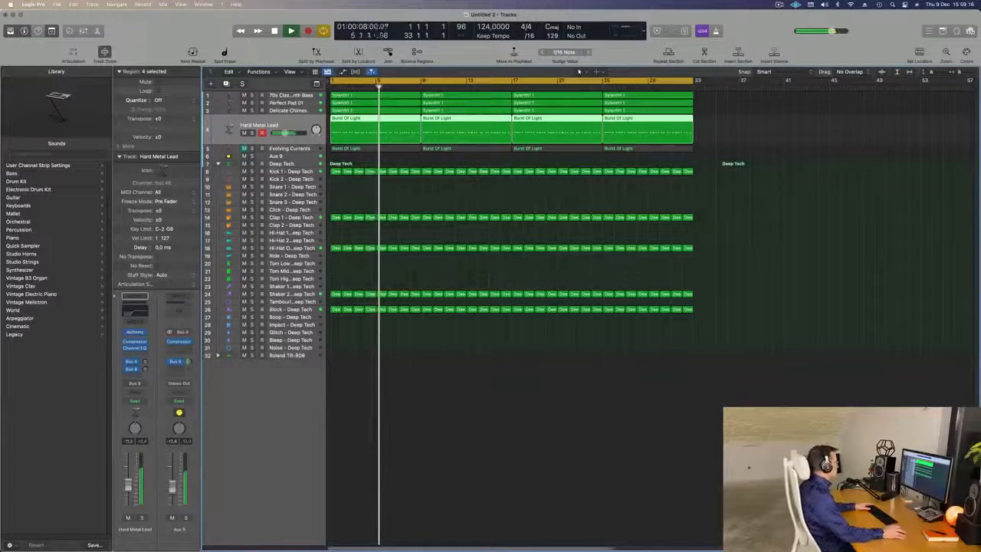
pyautogui.press('Down')
pyautogui.hotkey('ctrl', 'm')
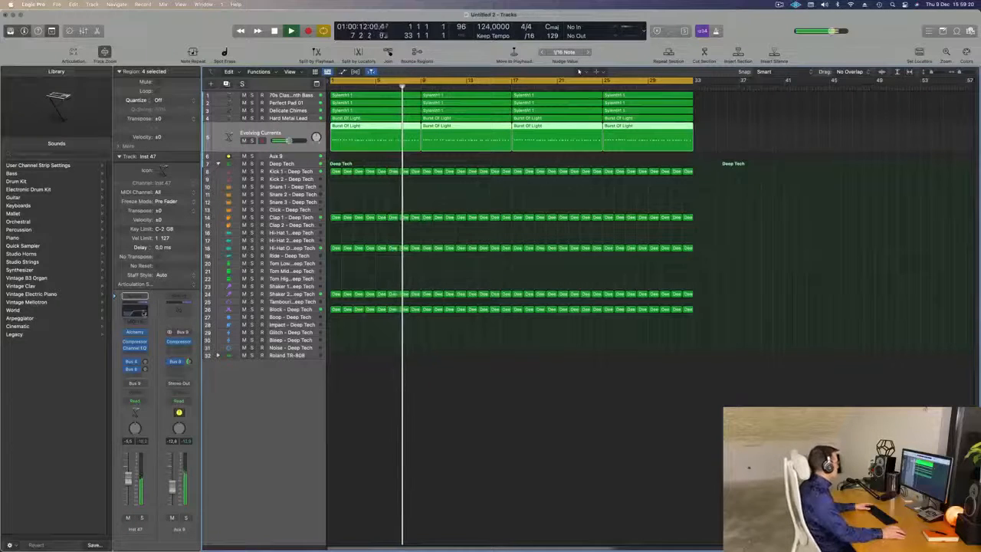
# - Audition the Alchemy performance variations on Evolving Currents, settle on Unison Pluck, and raise the track to about -0.7 dB
pyautogui.click(135, 331)
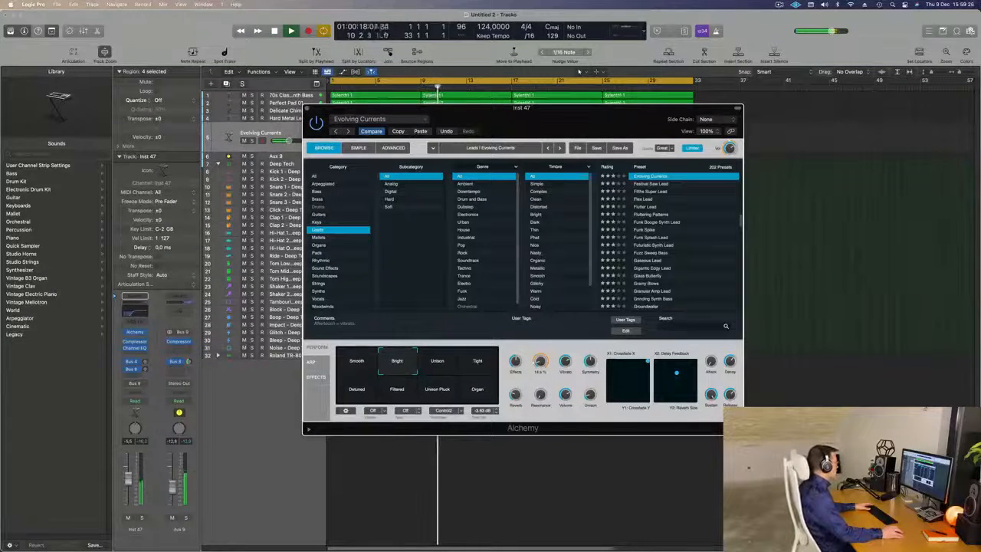
pyautogui.moveTo(129, 481); pyautogui.dragTo(129, 478)
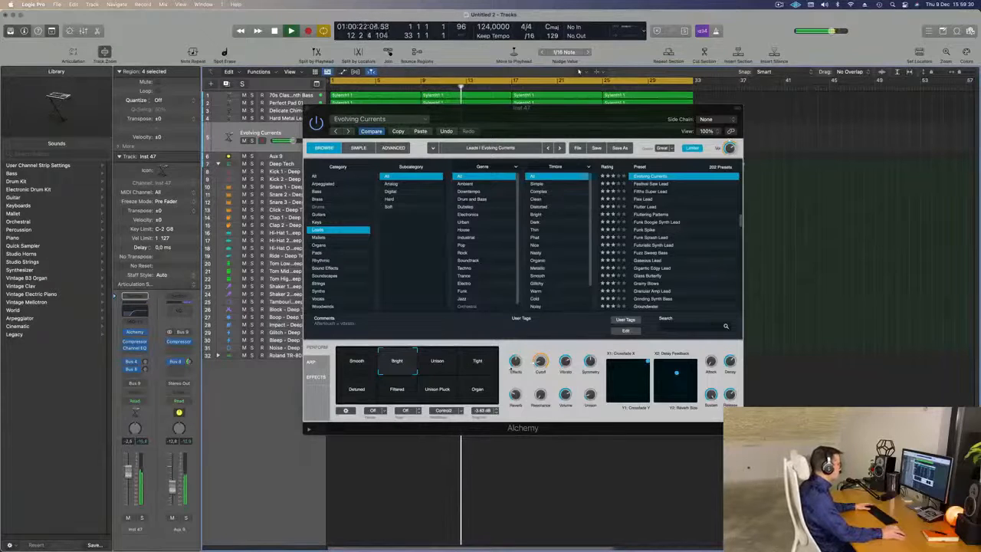
pyautogui.click(362, 362)
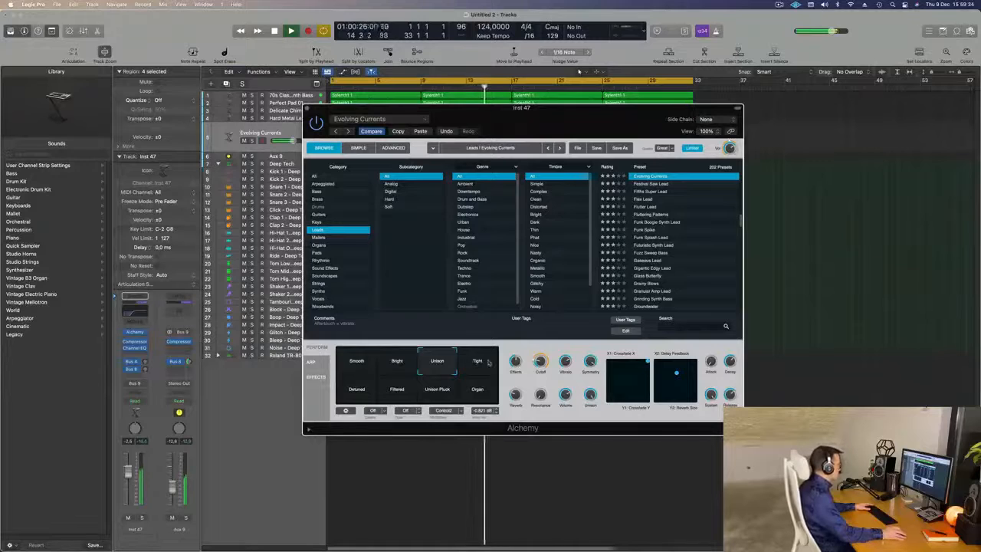
pyautogui.click(476, 364)
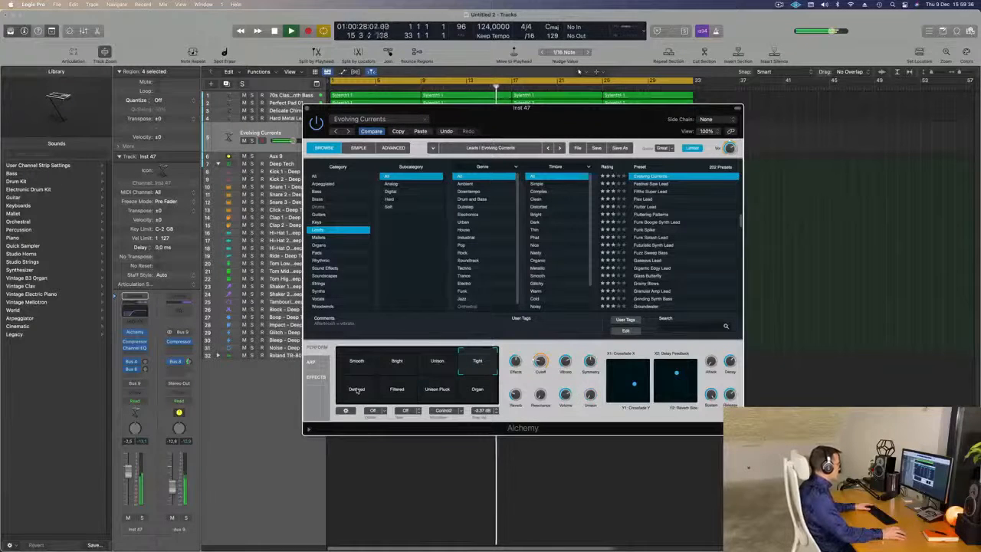
pyautogui.click(397, 391)
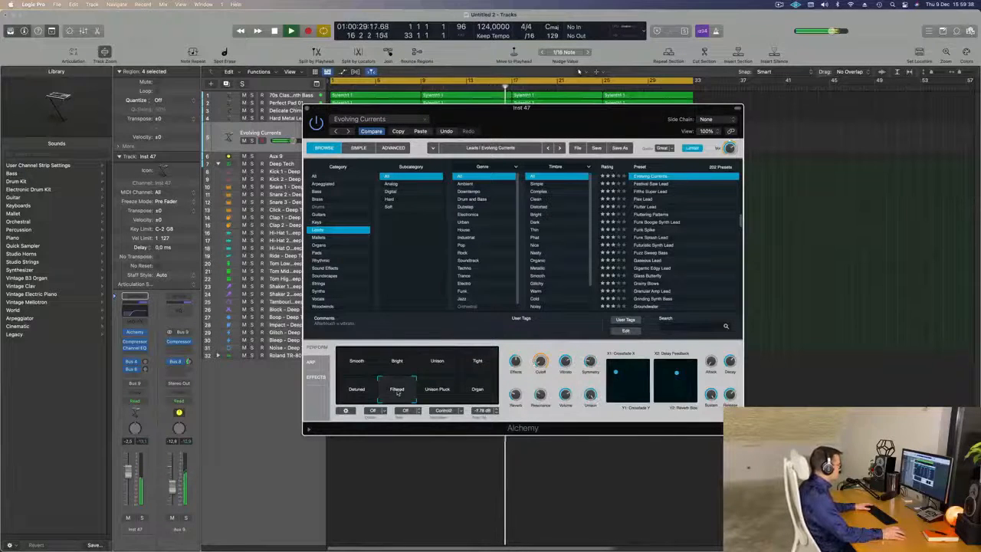
pyautogui.click(451, 395)
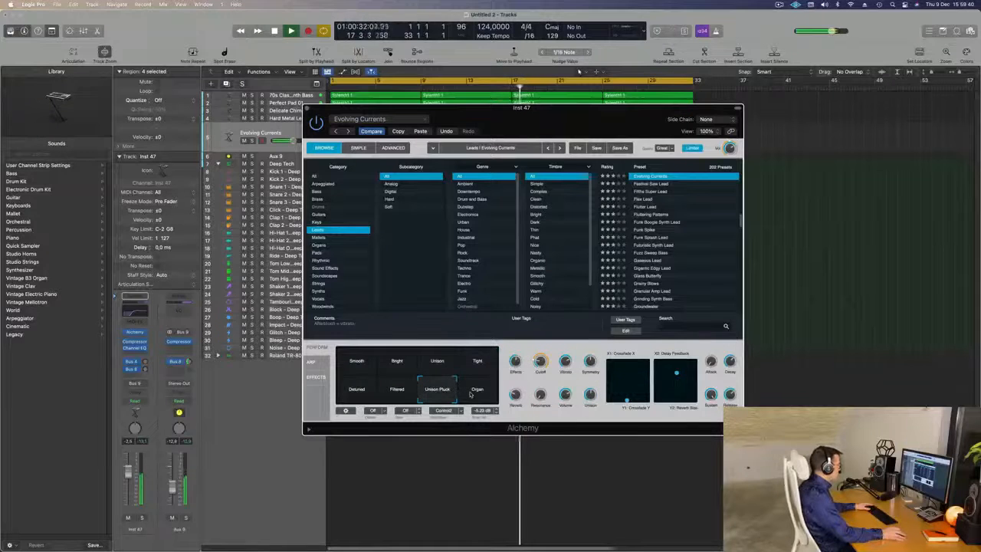
pyautogui.click(471, 394)
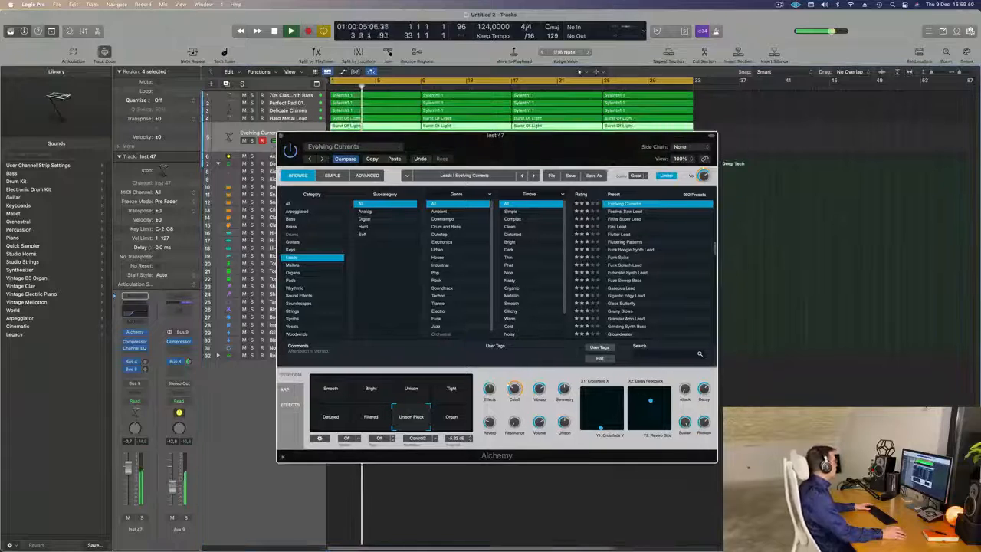
pyautogui.press('super+w')
pyautogui.click(419, 261)
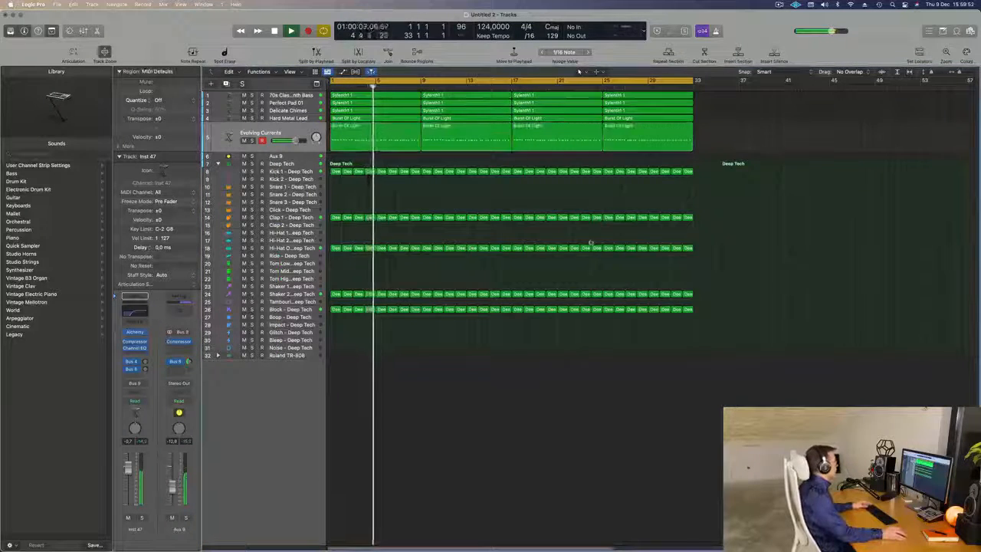
# - Fit all regions in the arrangement view and enlarge the height of the Aux 9 track
pyautogui.press('z')
pyautogui.press('z')
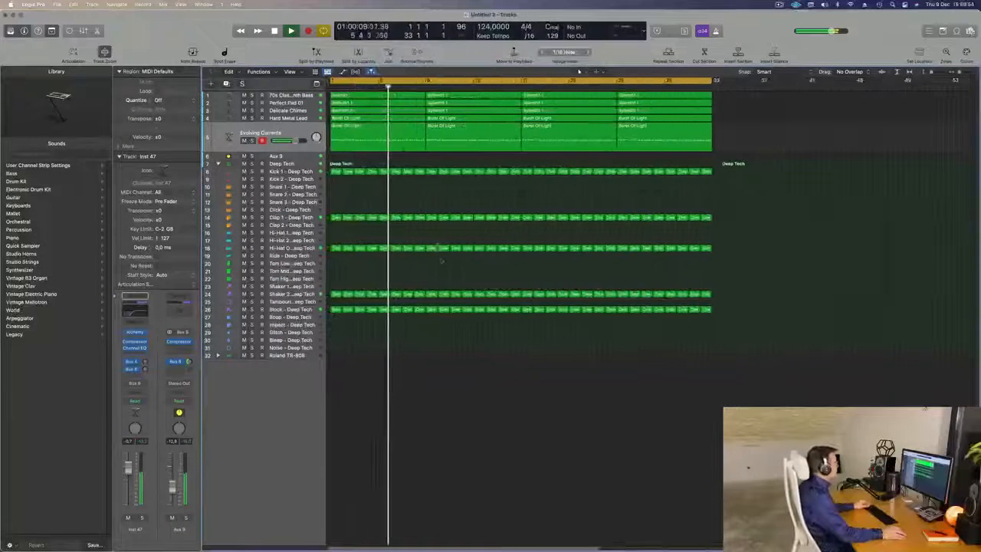
pyautogui.press('z')
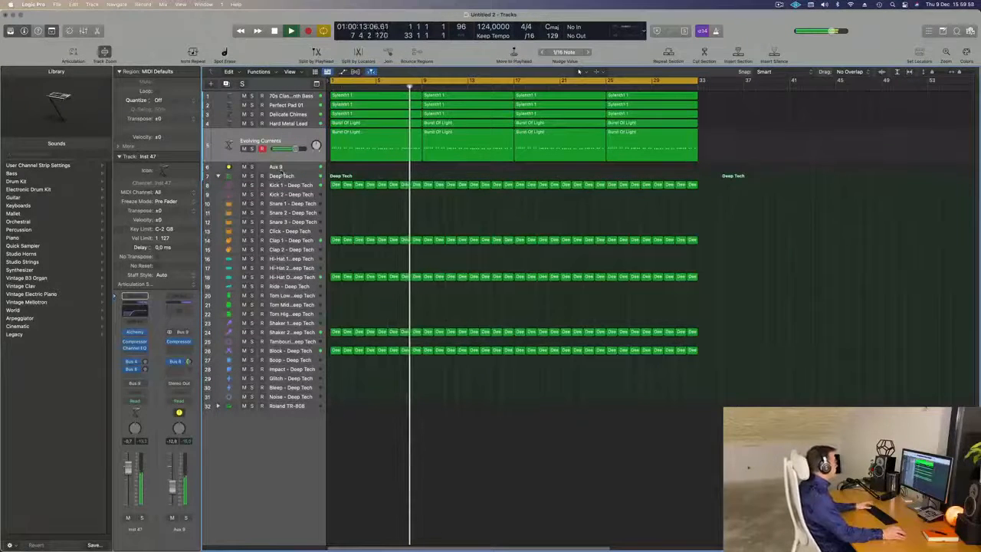
pyautogui.click(282, 167)
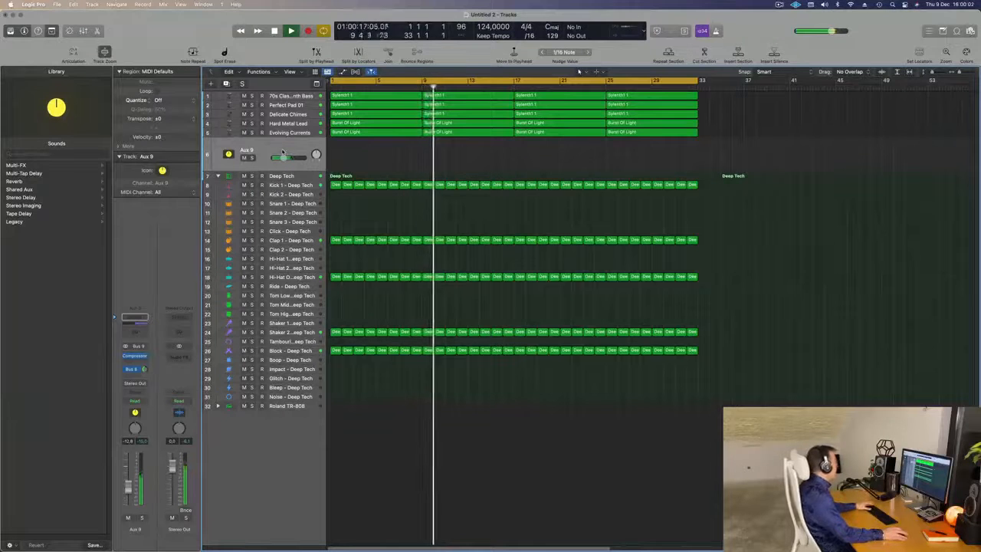
pyautogui.moveTo(306, 169); pyautogui.dragTo(303, 194)
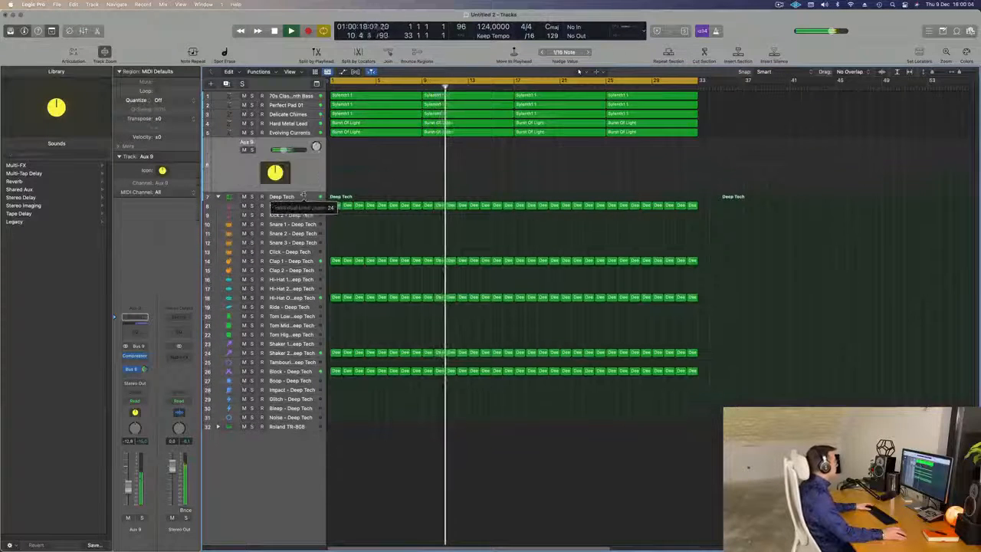